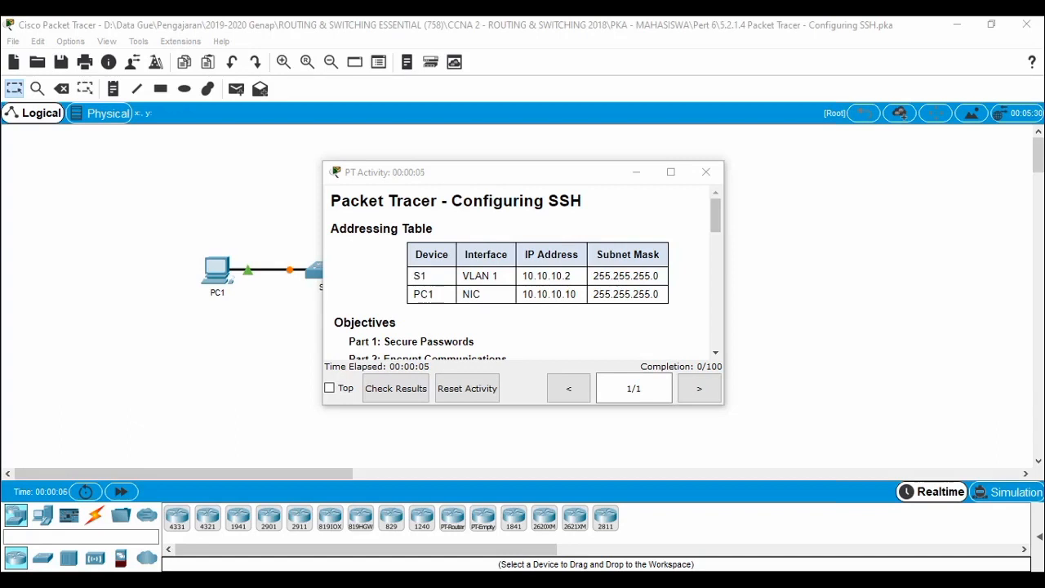
# Move and enlarge the PT Activity instructions, then scroll to Part 1: Secure Passwords.
pyautogui.moveTo(511, 176); pyautogui.dragTo(717, 178)
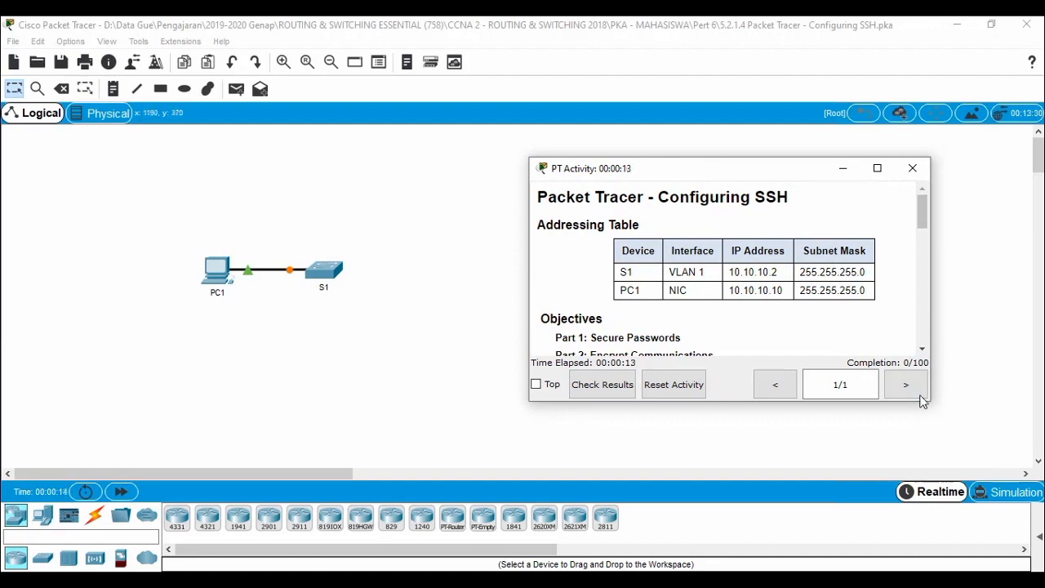
pyautogui.moveTo(927, 400); pyautogui.dragTo(971, 480)
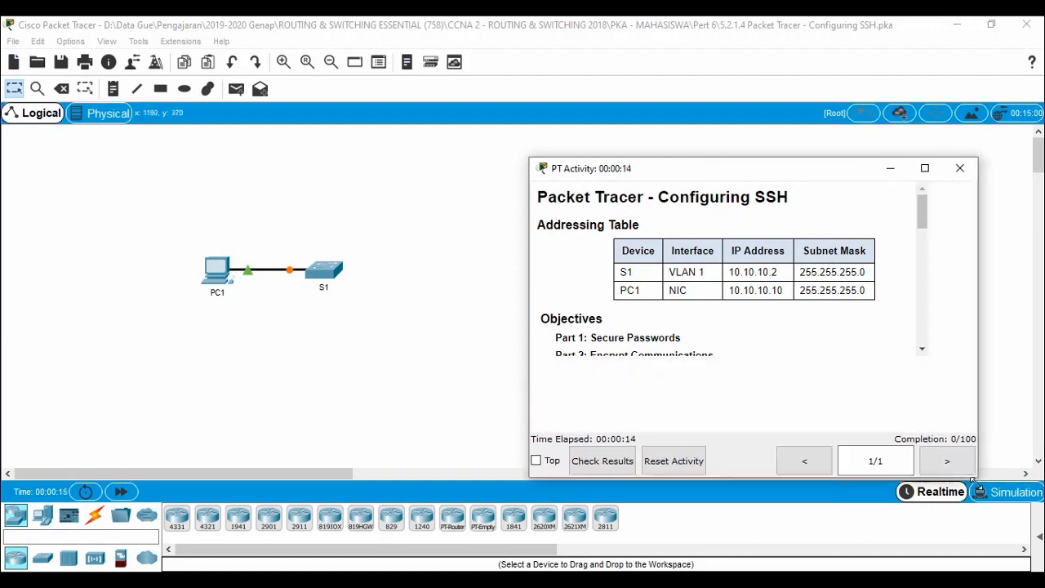
pyautogui.moveTo(661, 175); pyautogui.dragTo(658, 54)
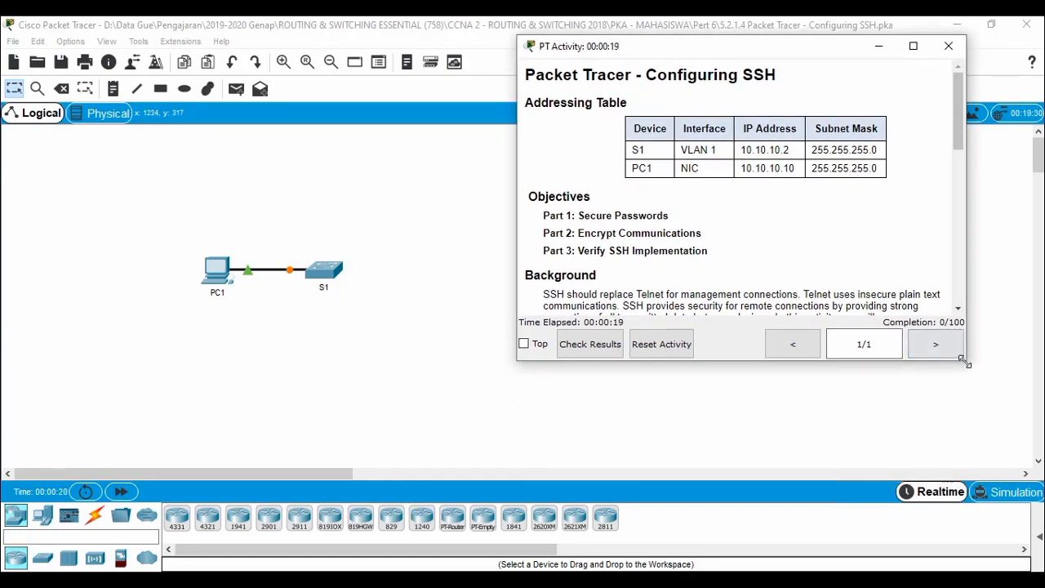
pyautogui.moveTo(963, 360); pyautogui.dragTo(1016, 482)
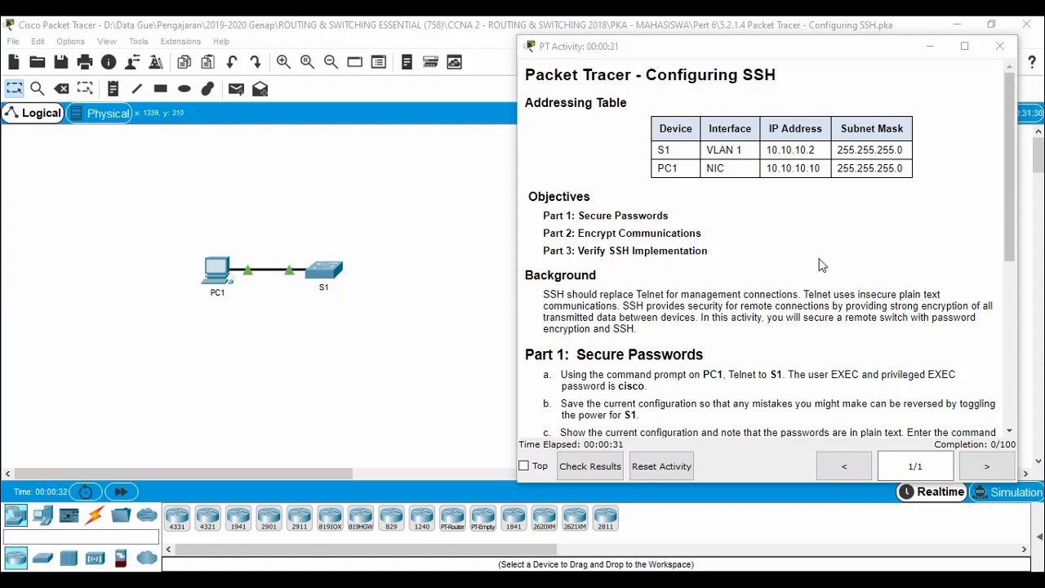
pyautogui.scroll(-1, 752, 296)
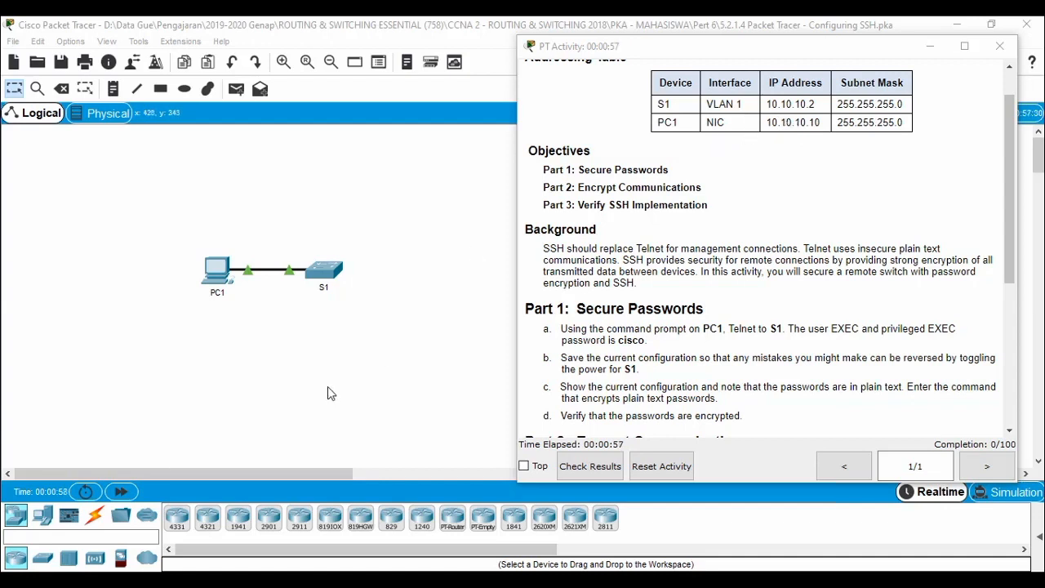
# Open PC1's Command Prompt and arrange it beside the activity instructions.
pyautogui.click(212, 272)
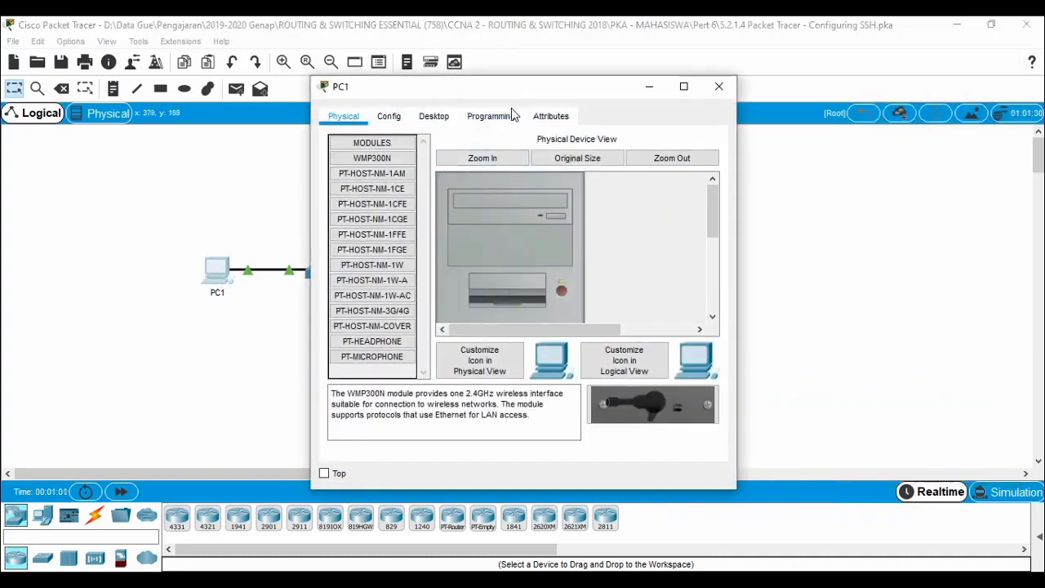
pyautogui.click(433, 116)
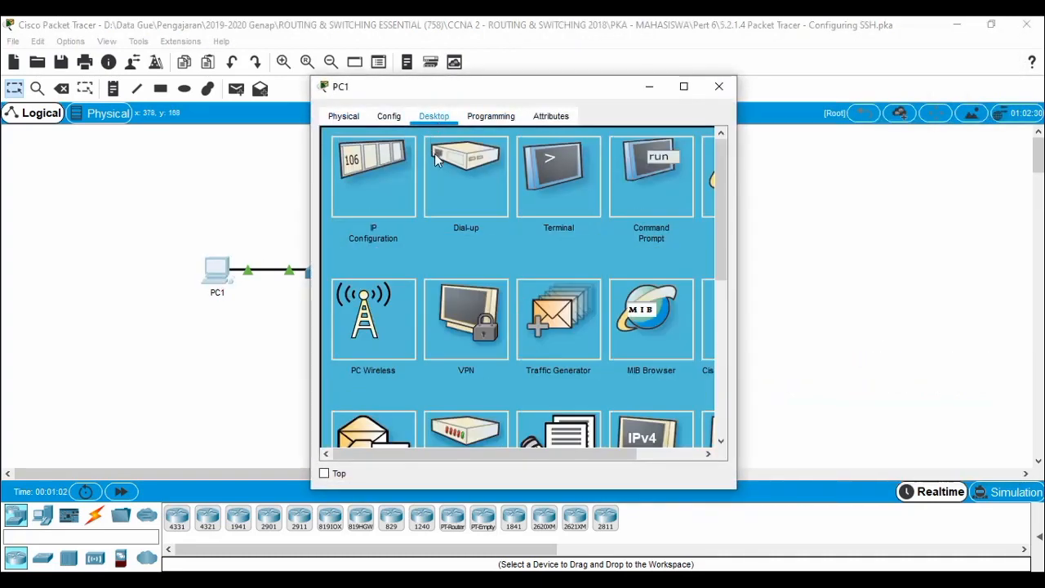
pyautogui.click(657, 180)
pyautogui.moveTo(498, 86); pyautogui.dragTo(218, 41)
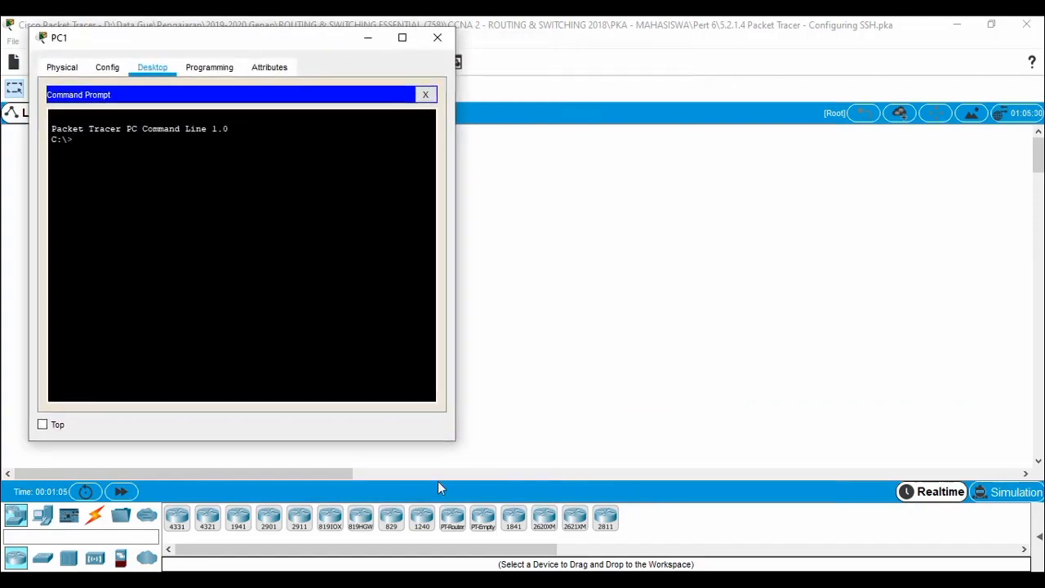
pyautogui.moveTo(310, 581)
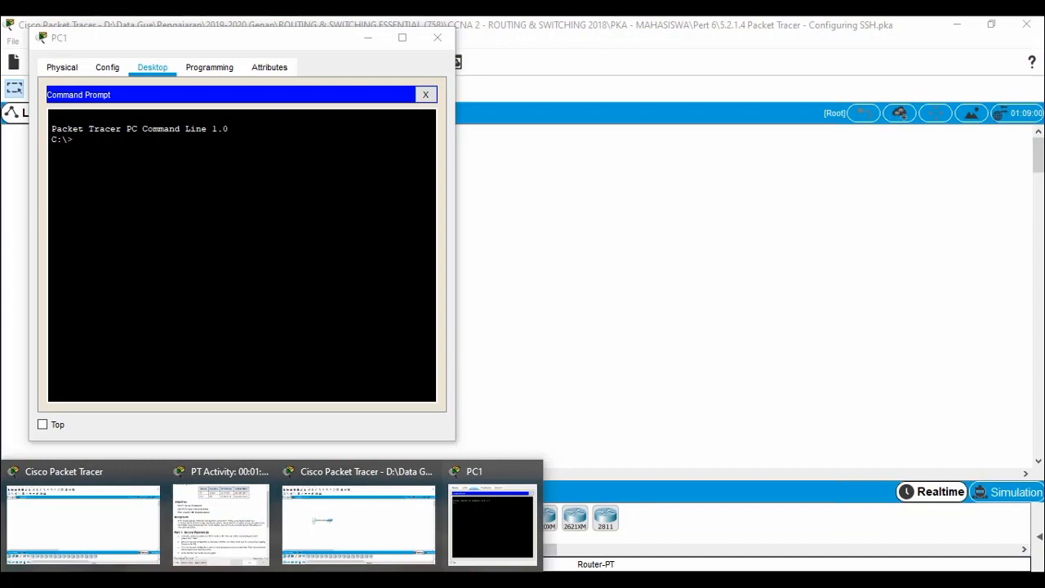
pyautogui.click(209, 526)
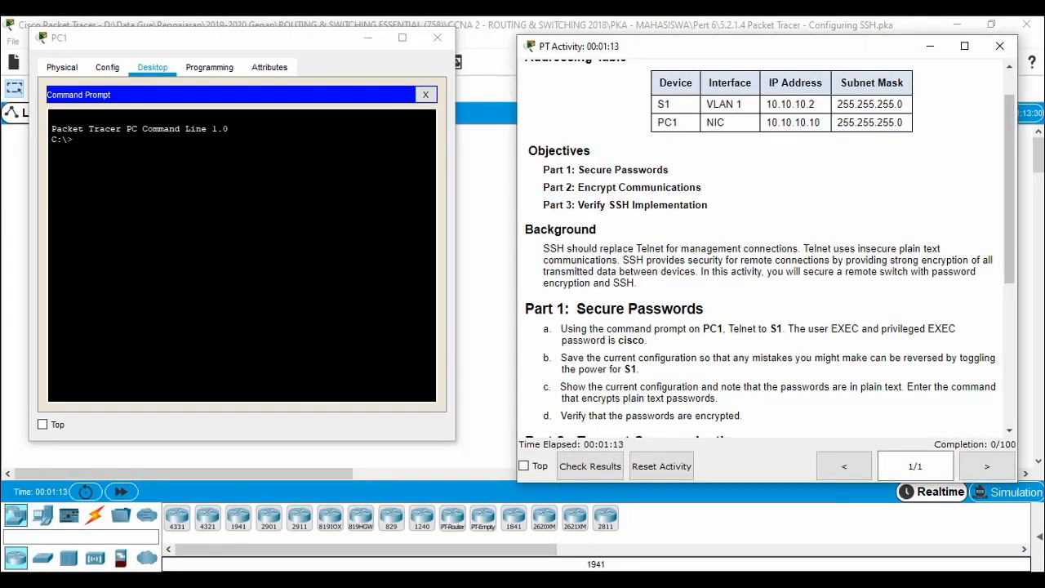
# Ping S1 at 10.10.10.2 from PC1, receiving 3 of 4 replies.
pyautogui.click(73, 140)
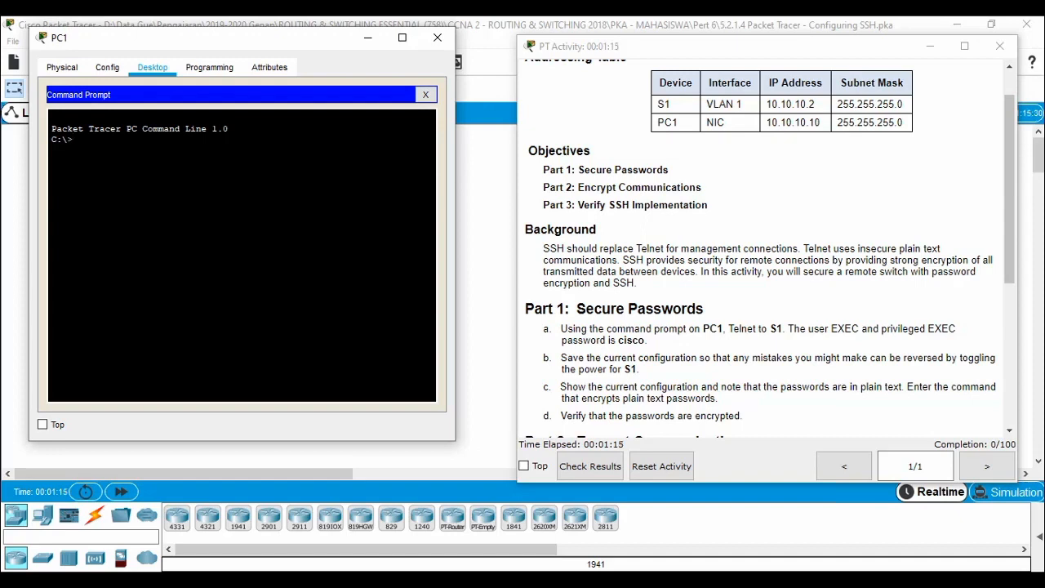
pyautogui.write('ping 10.10.10.2')
pyautogui.press('Return')
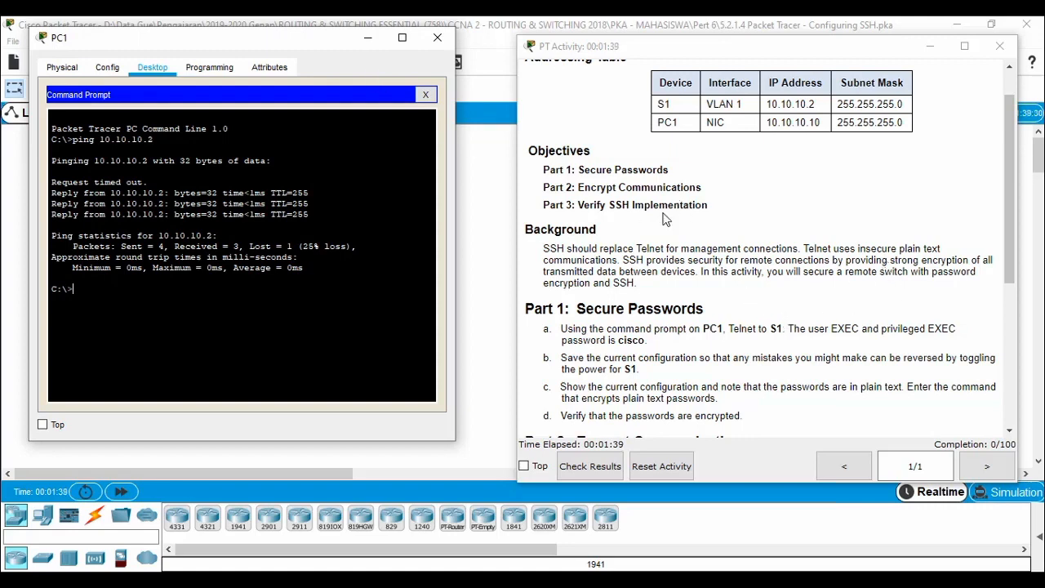
# Reopen PC1's Telnet/SSH Client with Telnet as the connection type, beside the instructions.
pyautogui.click(439, 47)
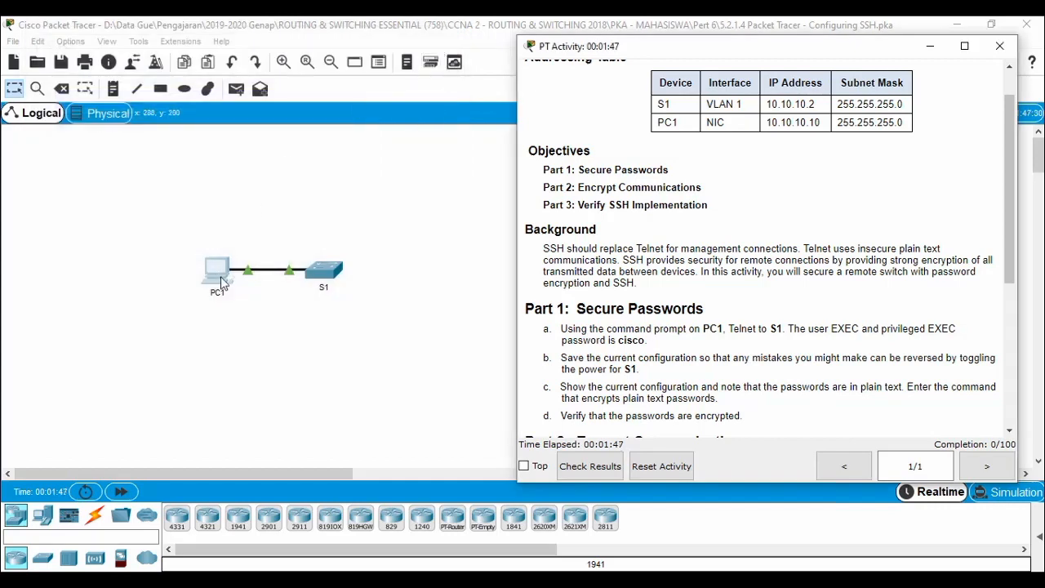
pyautogui.click(220, 280)
pyautogui.scroll(-5, 562, 259)
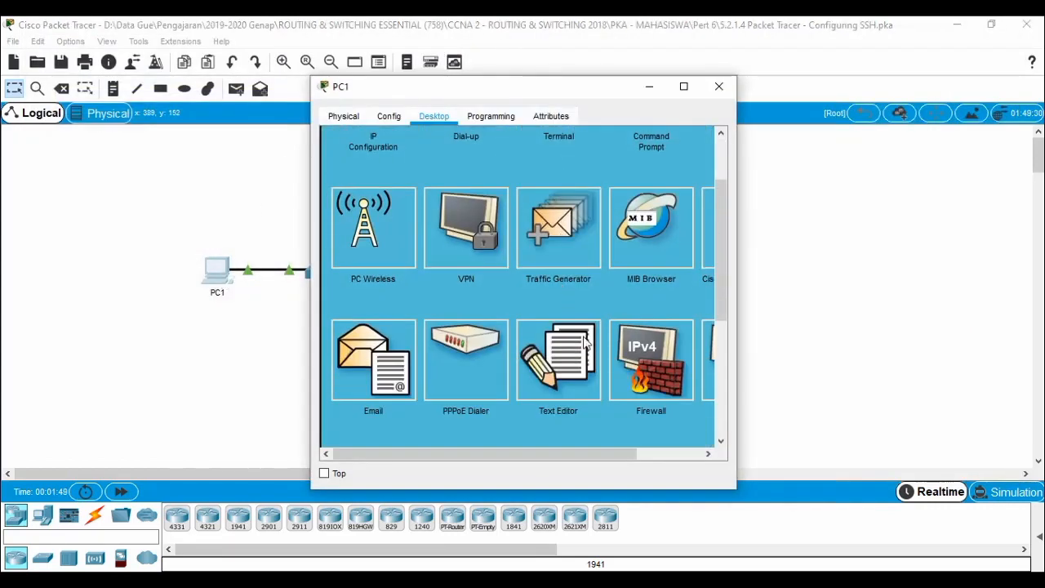
pyautogui.click(648, 370)
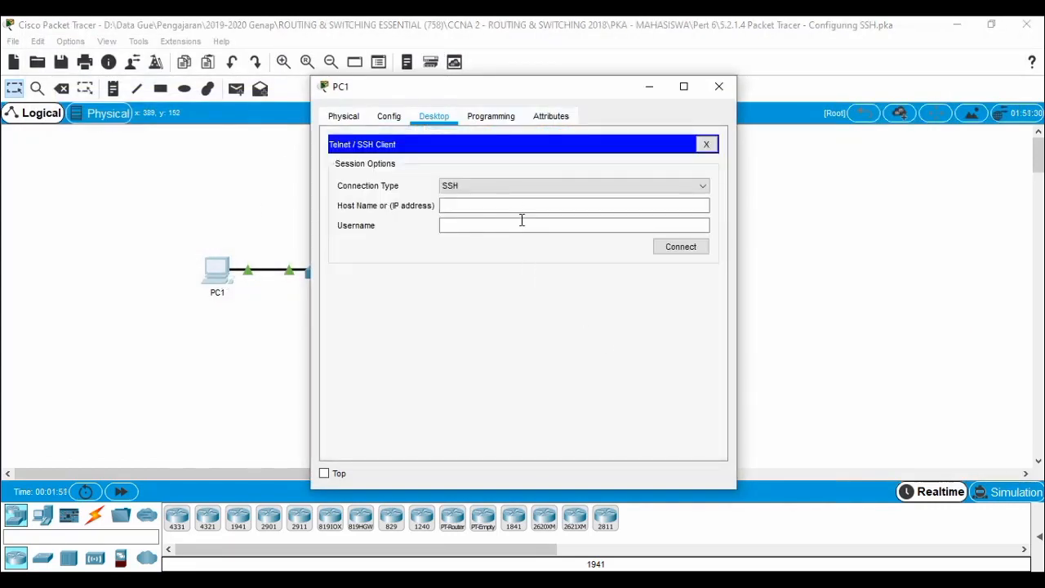
pyautogui.click(480, 186)
pyautogui.click(478, 210)
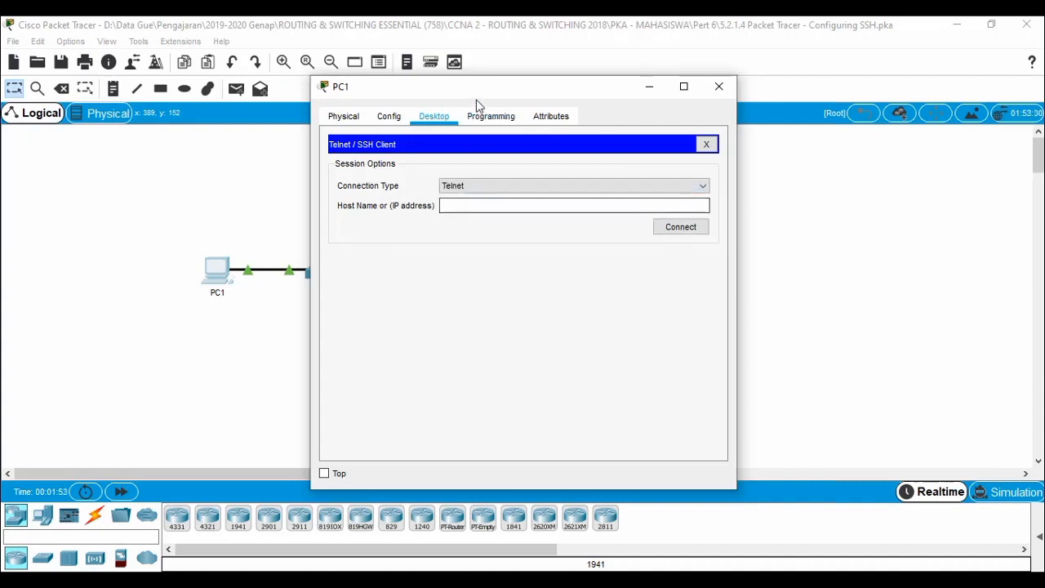
pyautogui.moveTo(479, 88); pyautogui.dragTo(192, 37)
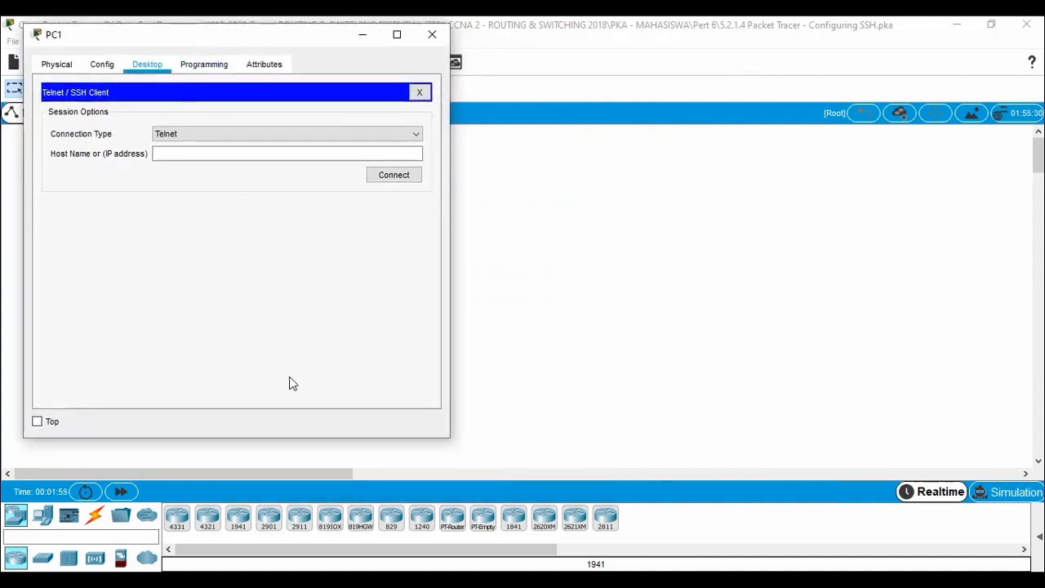
pyautogui.moveTo(287, 563)
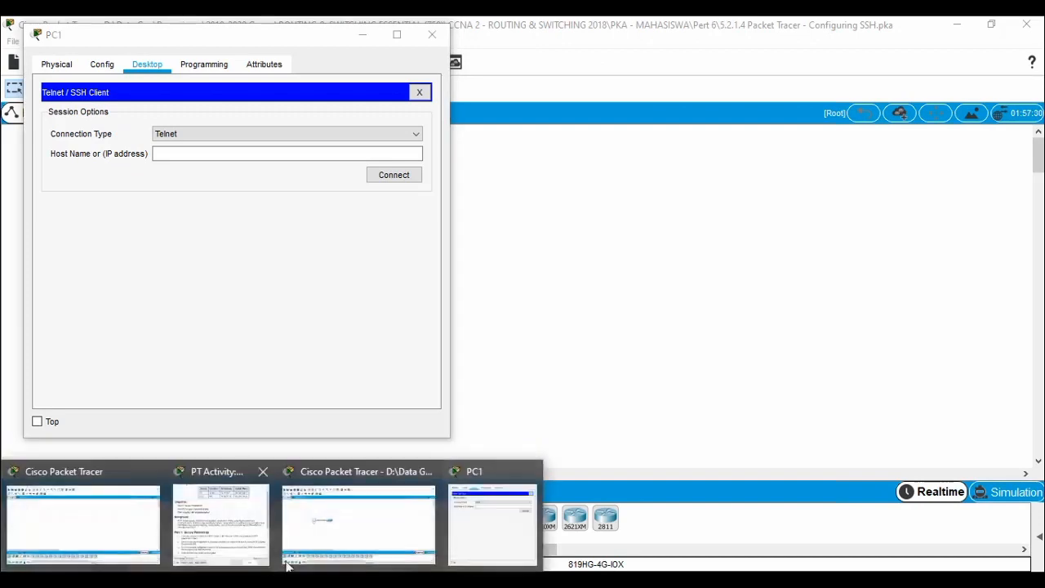
pyautogui.click(240, 541)
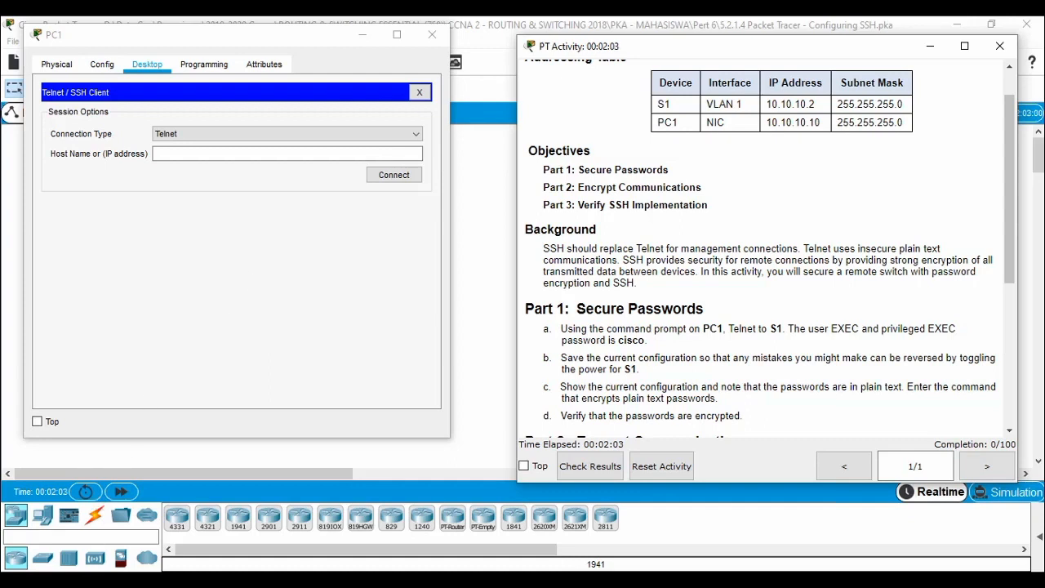
# Enter host 10.10.10.2 and connect to S1 over Telnet.
pyautogui.click(200, 154)
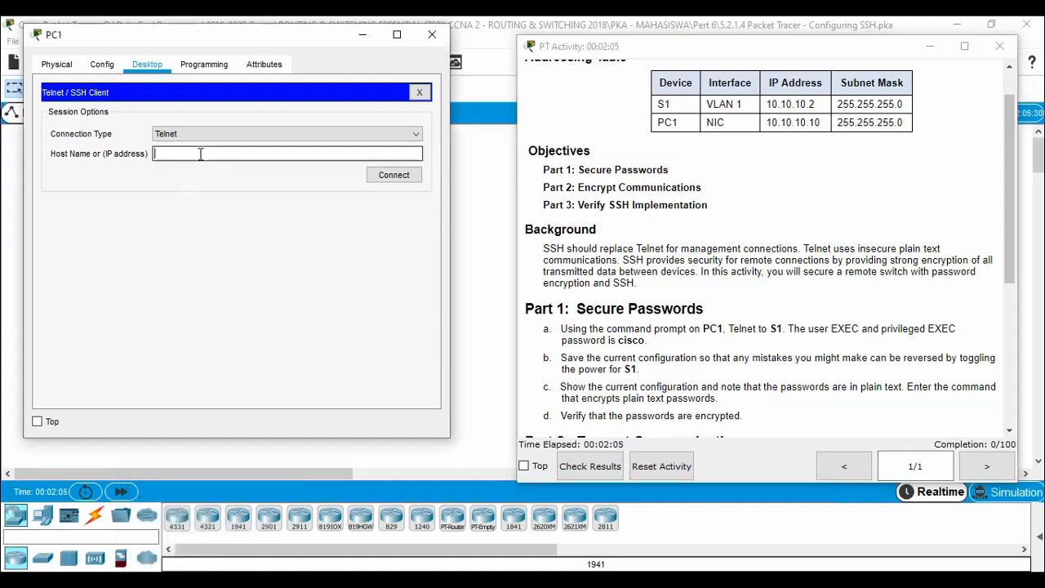
pyautogui.write('10.10.10.2')
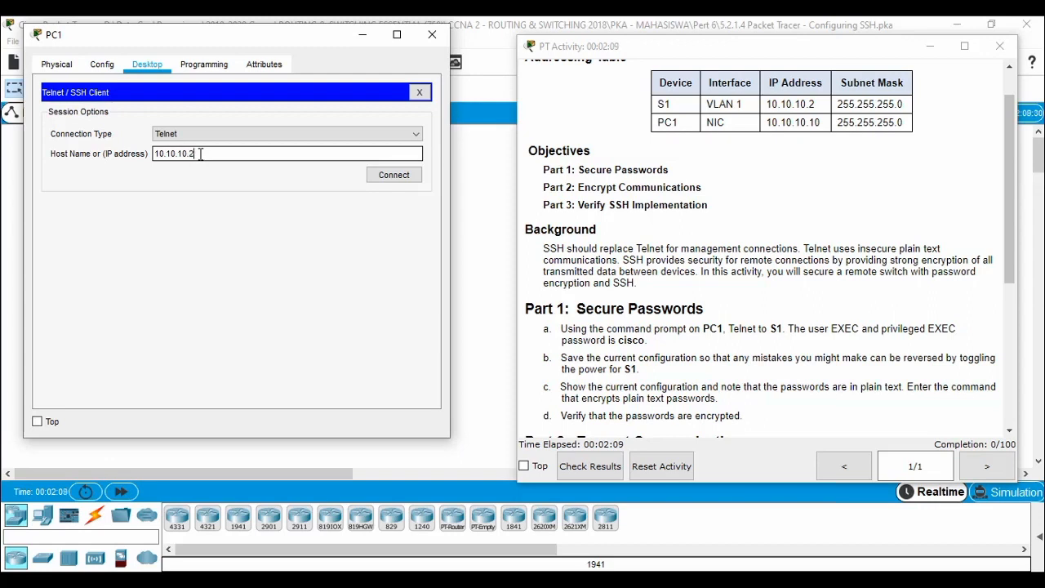
pyautogui.click(392, 176)
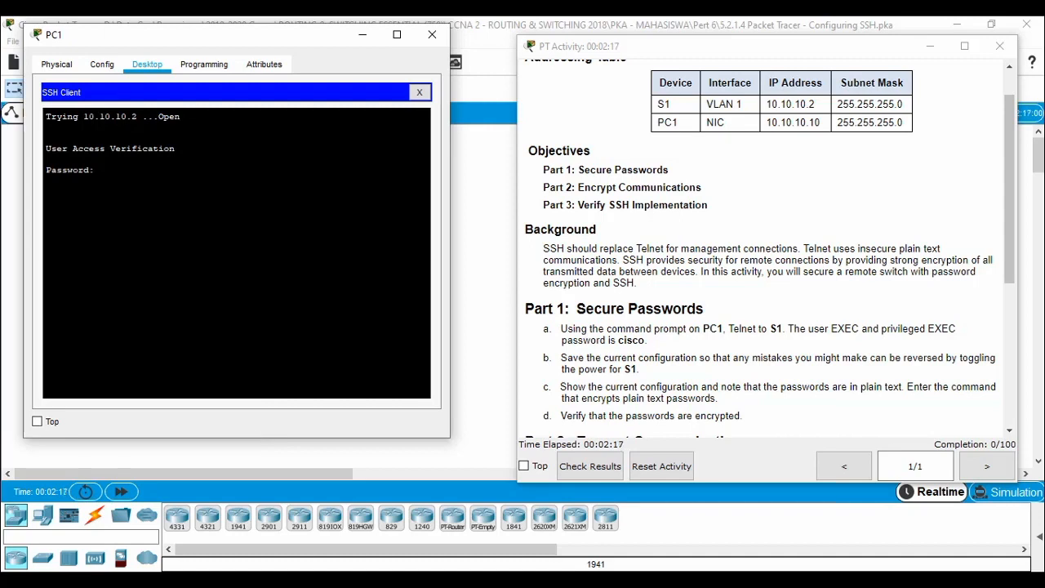
# Submit the line password, run en with the enable password to reach S1#, then scroll to Part 2.
pyautogui.press('Return')
pyautogui.write('en')
pyautogui.press('Return')
pyautogui.write('cisco')
pyautogui.press('Return')
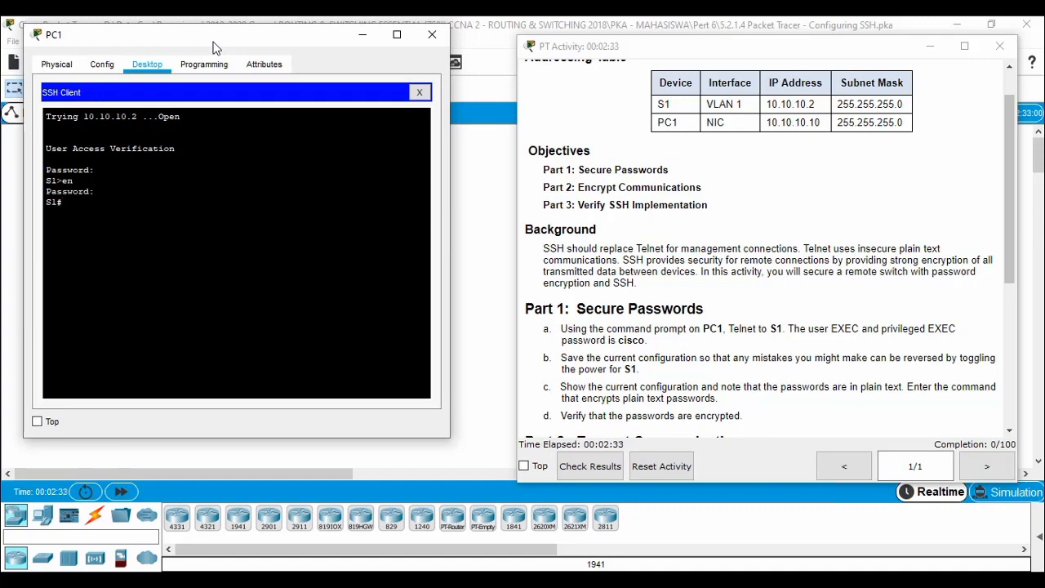
pyautogui.scroll(-1, 776, 275)
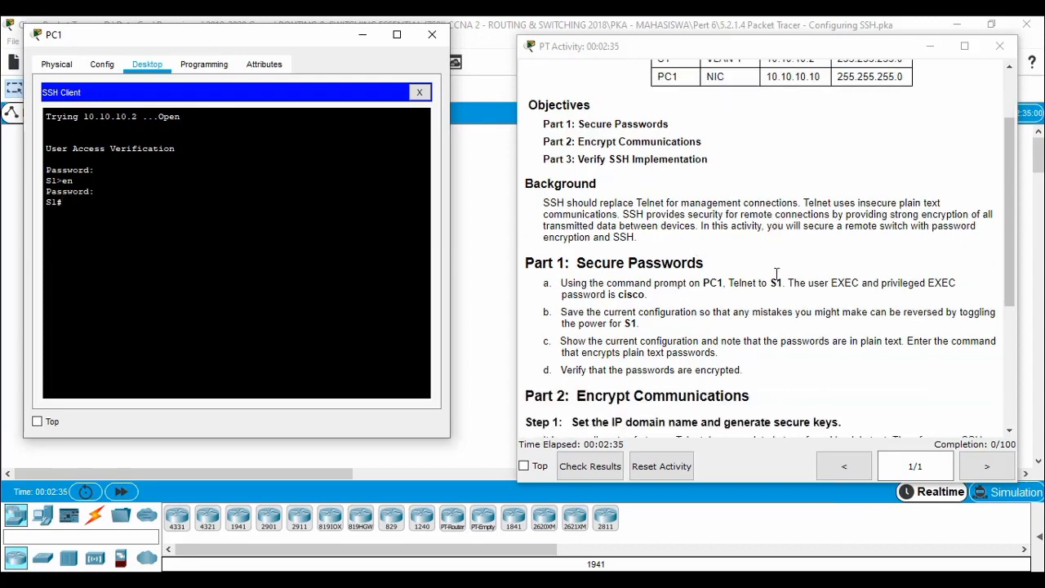
pyautogui.scroll(-1, 776, 275)
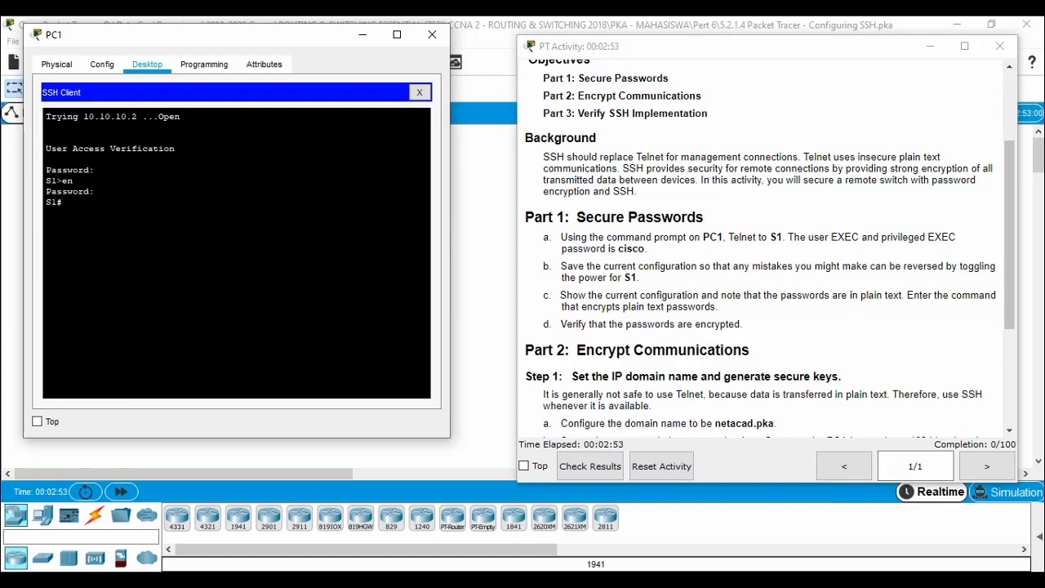
# Enter conf t, then service password-encryption on S1, and scroll the instructions down.
pyautogui.write('conf t')
pyautogui.press('Return')
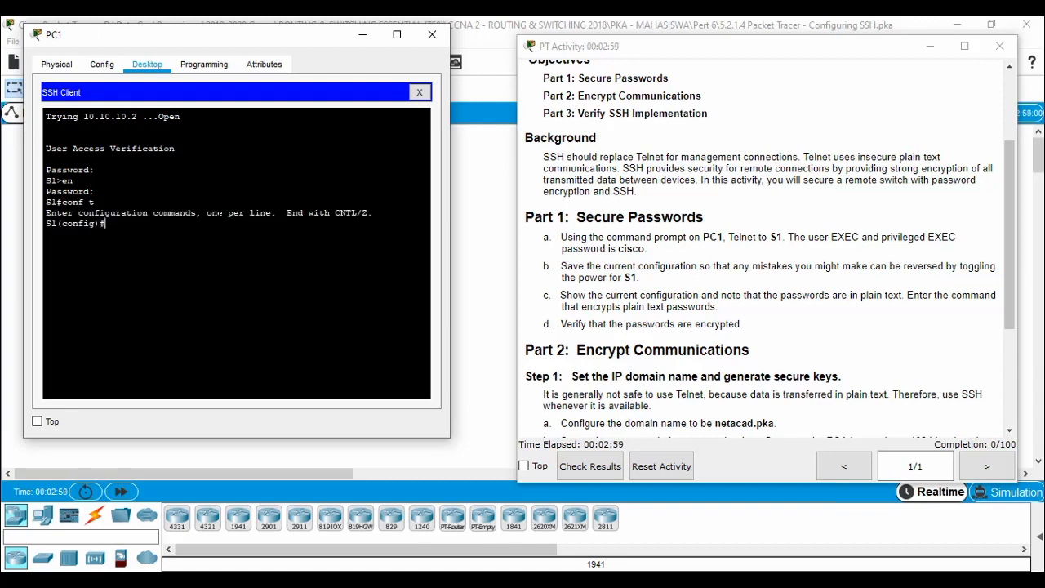
pyautogui.write('serv')
pyautogui.press('Tab')
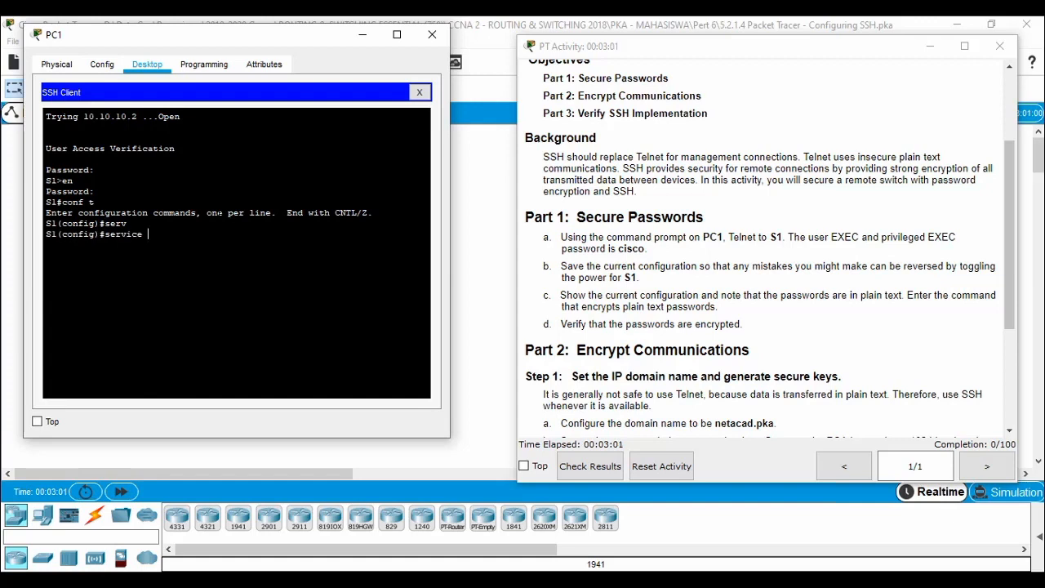
pyautogui.write('pas')
pyautogui.press('Tab')
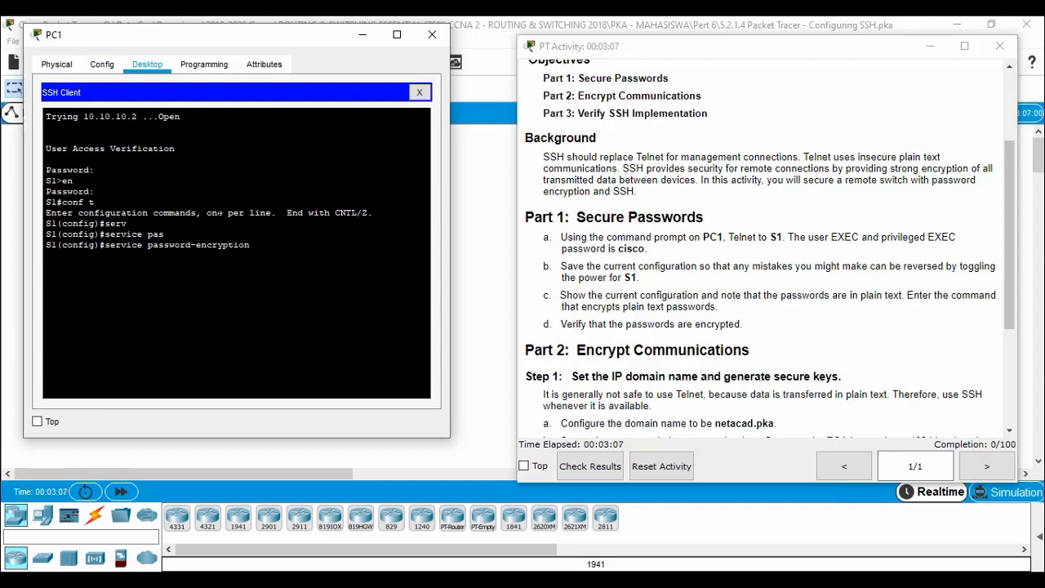
pyautogui.press('Return')
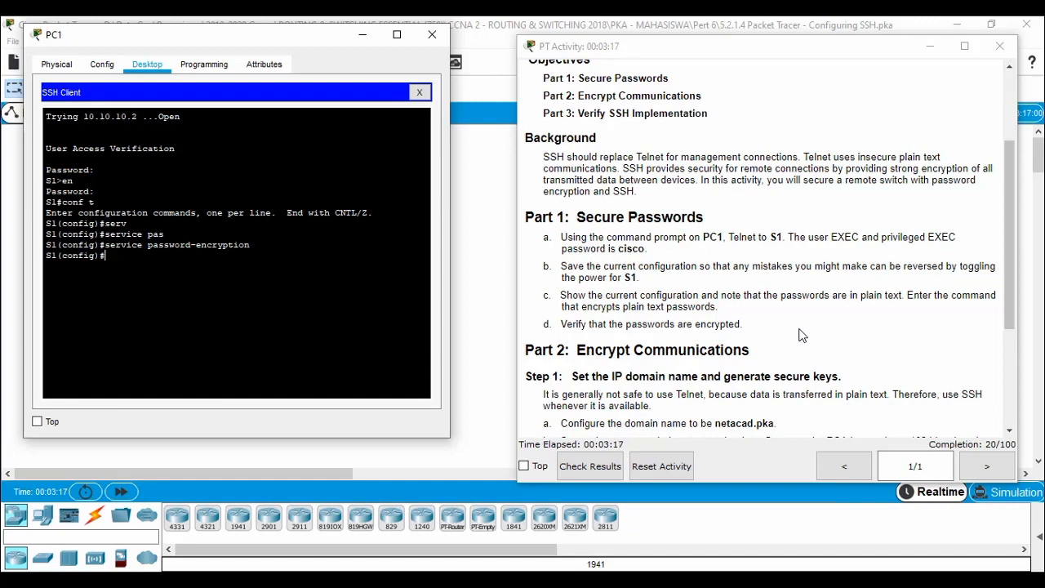
pyautogui.scroll(-1, 802, 335)
pyautogui.scroll(-1, 802, 336)
pyautogui.scroll(-1, 800, 335)
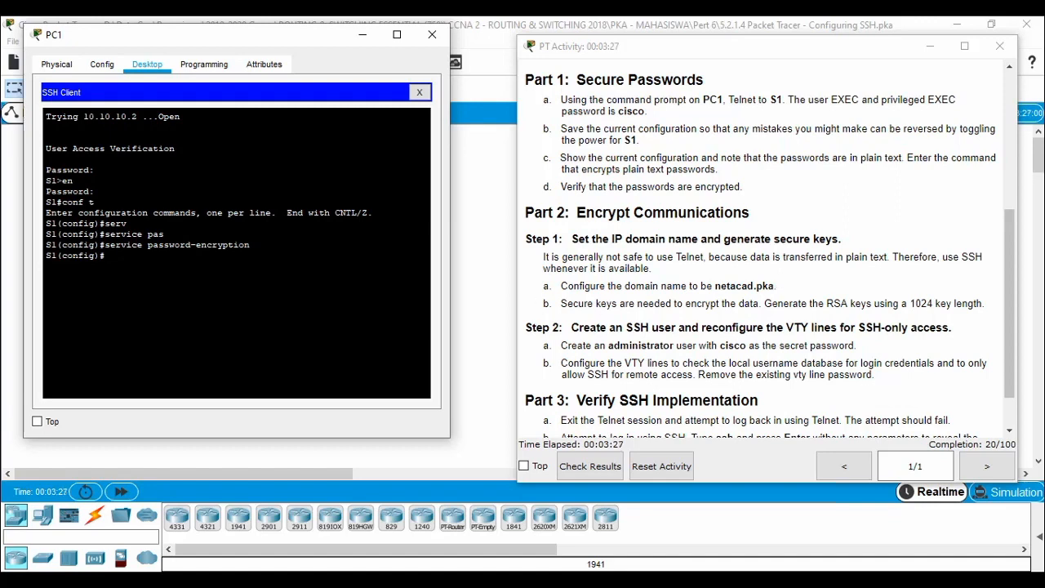
# Set S1's domain name with ip domain-name netacad.pka.
pyautogui.write('ip doma')
pyautogui.press('Tab')
pyautogui.write('in')
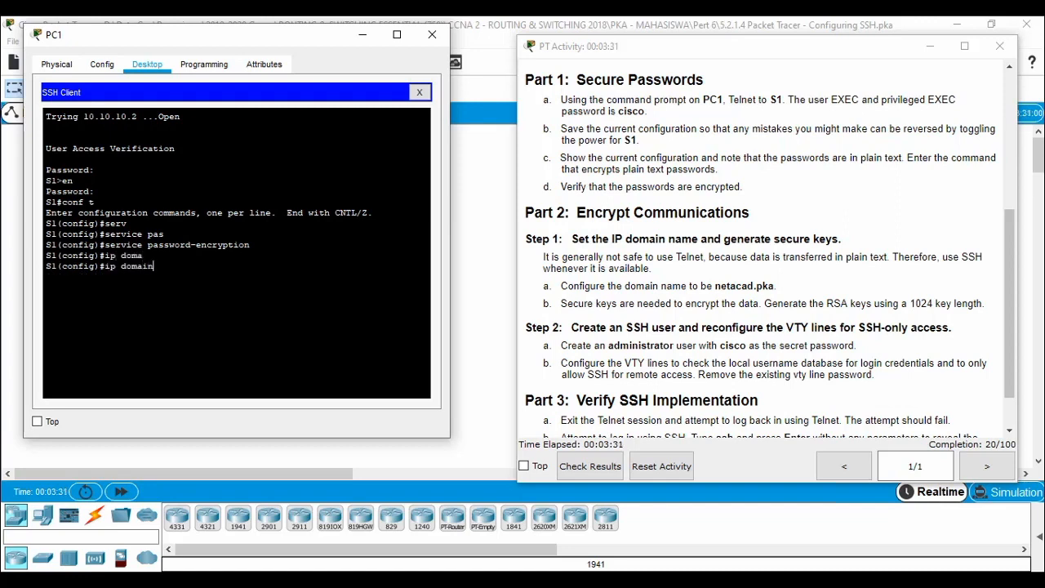
pyautogui.press('Tab')
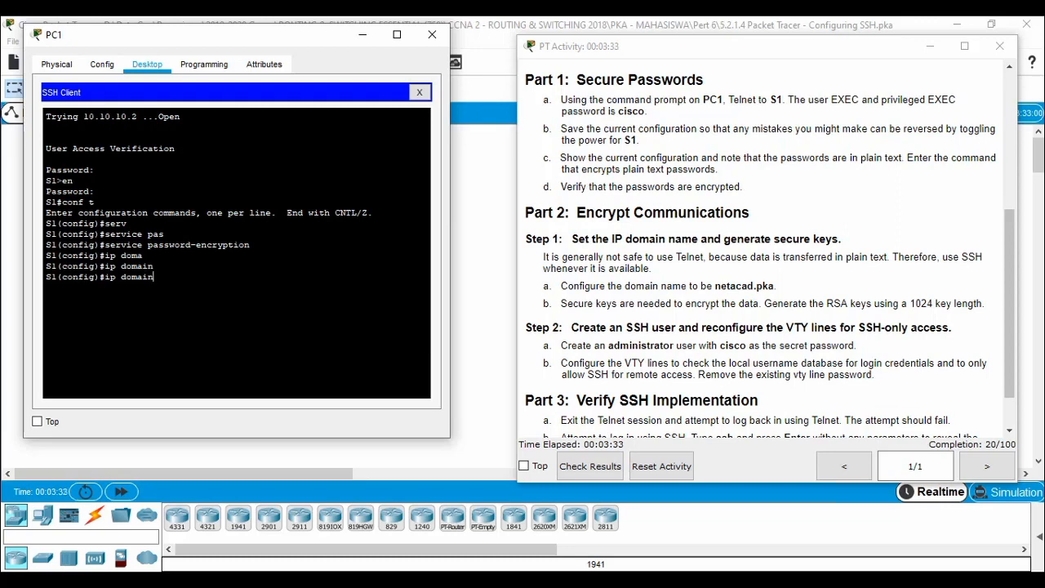
pyautogui.write('?-')
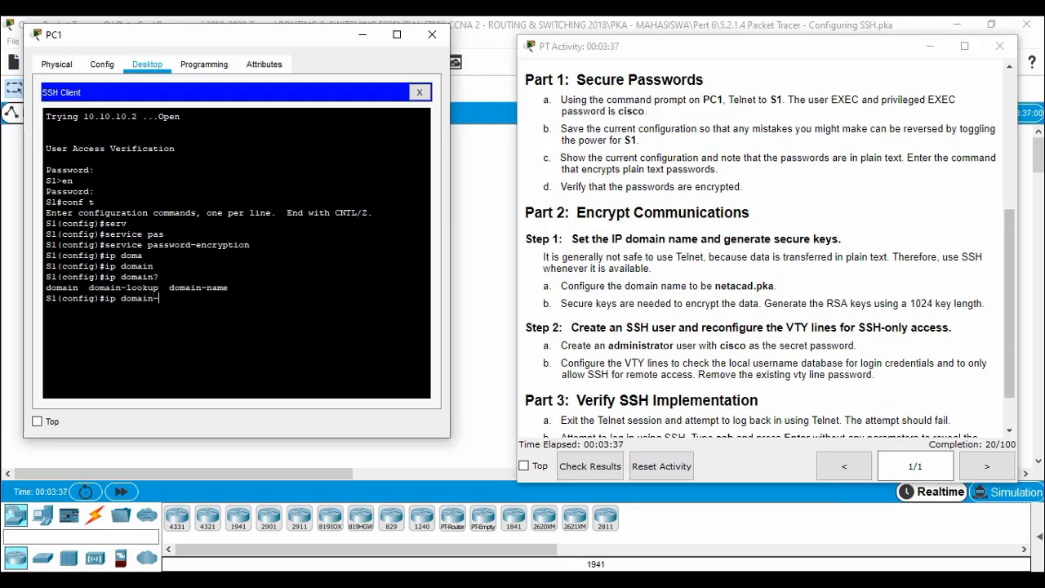
pyautogui.write('n')
pyautogui.press('Tab')
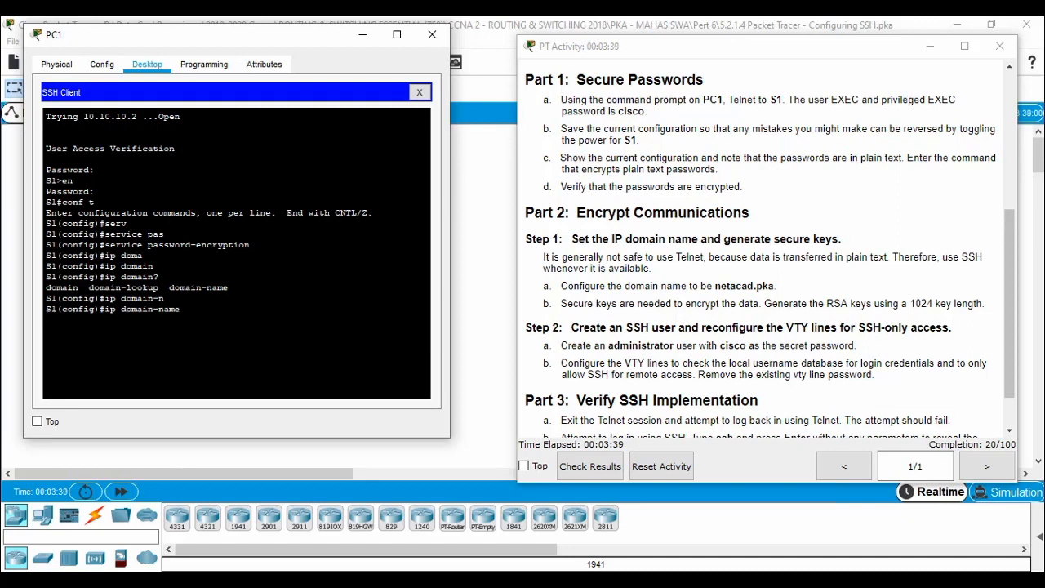
pyautogui.write('netacad.pka')
pyautogui.press('Return')
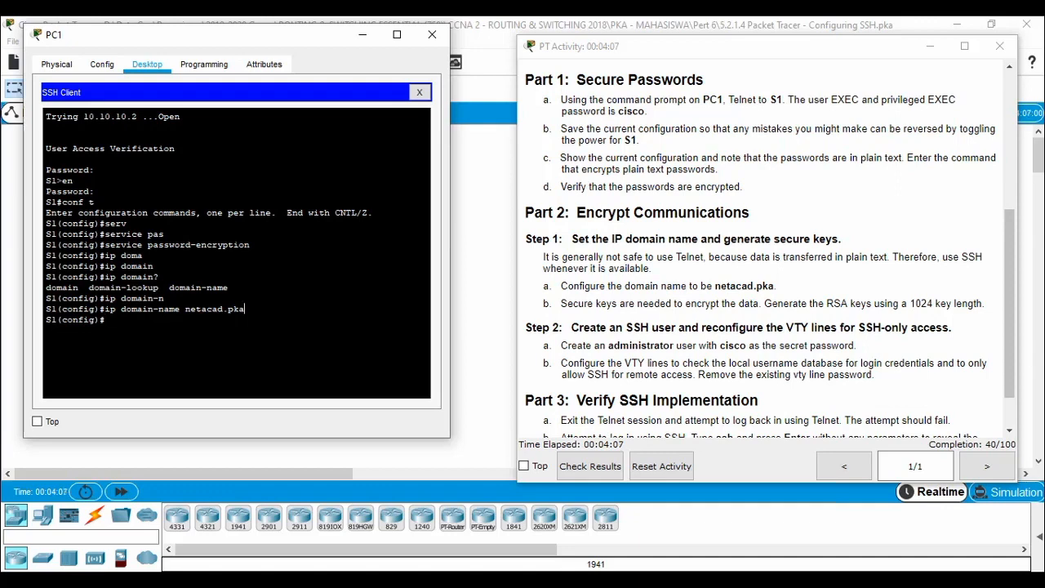
# Generate RSA keys on S1 with crypto key generate rsa, using a 1024-bit modulus.
pyautogui.write('cry')
pyautogui.press('Tab')
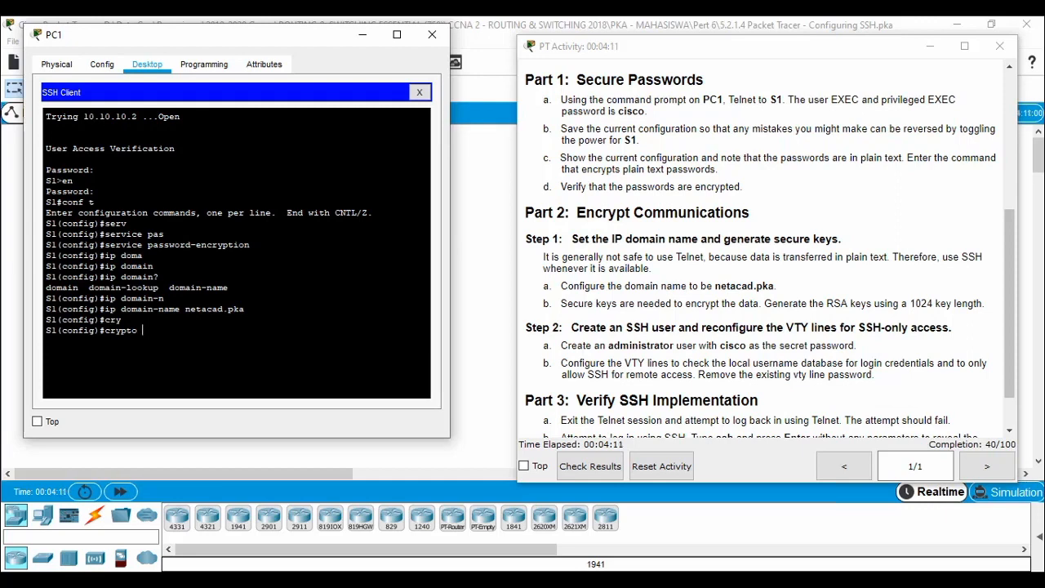
pyautogui.write('key ge')
pyautogui.press('Tab')
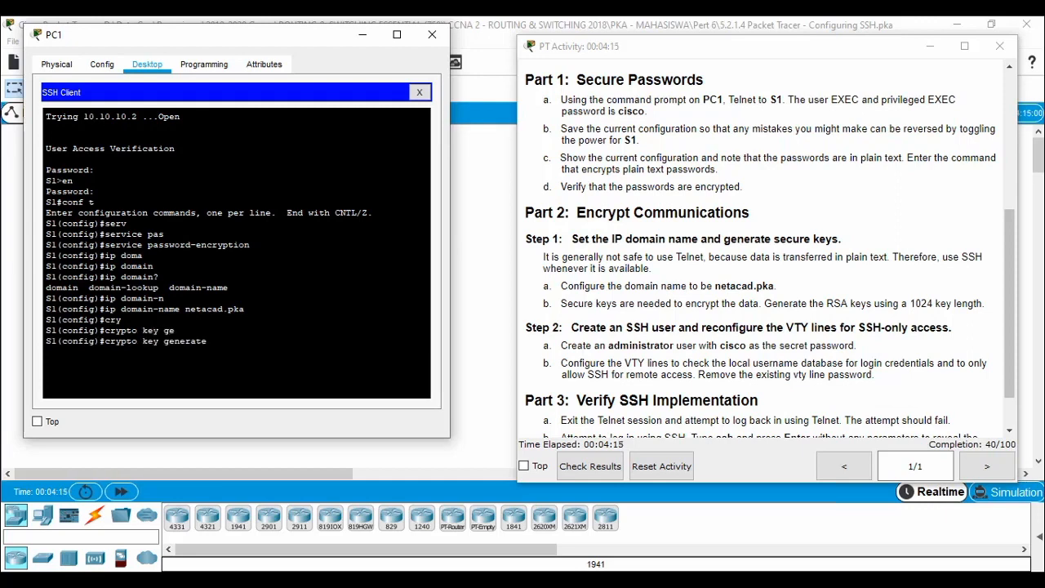
pyautogui.write('rsa')
pyautogui.press('Return')
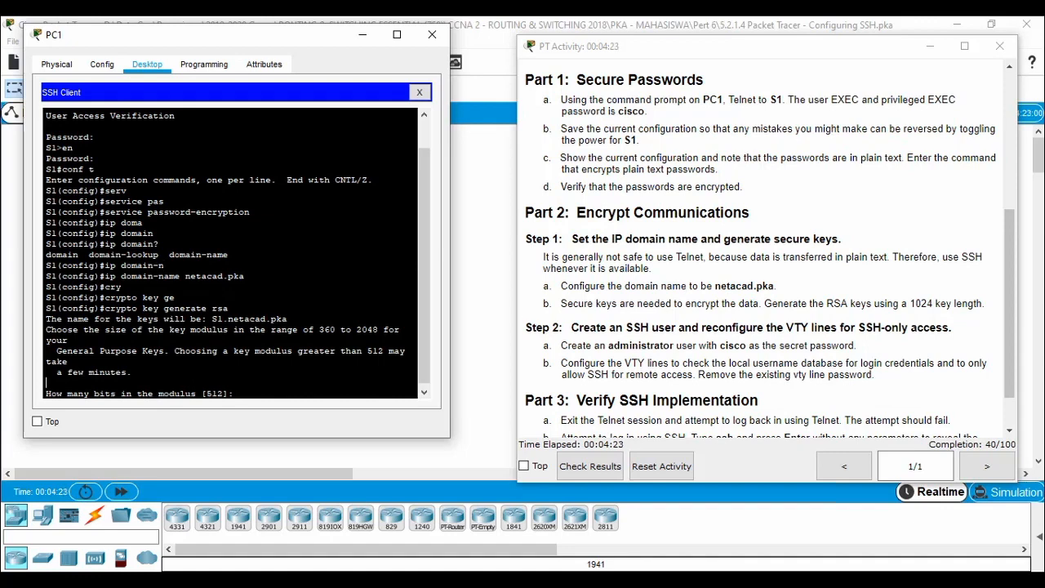
pyautogui.write('1024')
pyautogui.press('Return')
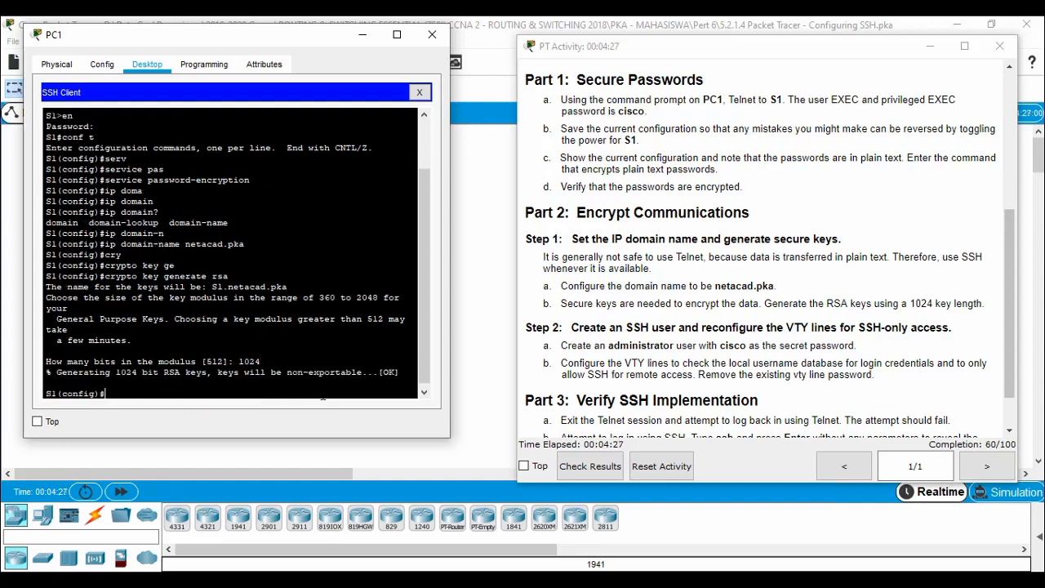
pyautogui.scroll(-1, 787, 341)
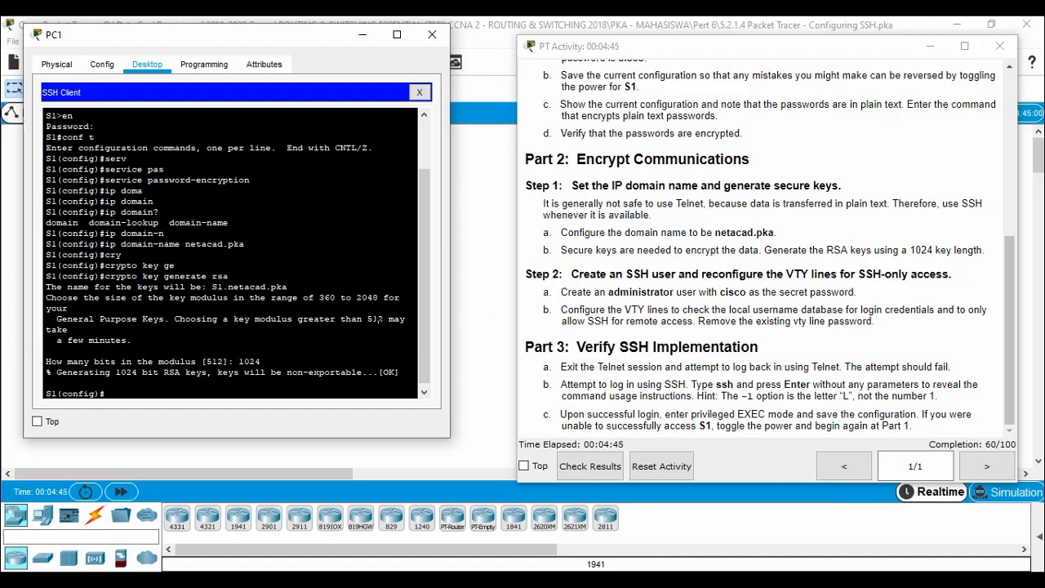
# Create local user 'administrator' with a secret password using username administrator secret.
pyautogui.write('use')
pyautogui.press('Tab')
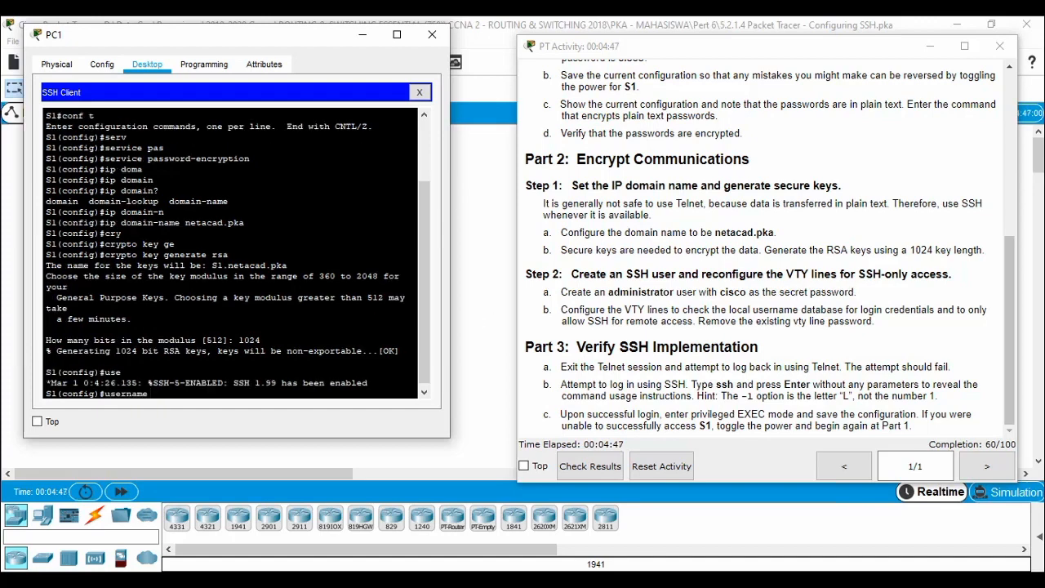
pyautogui.write('administrator')
pyautogui.write('sec')
pyautogui.press('Tab')
pyautogui.write('ci')
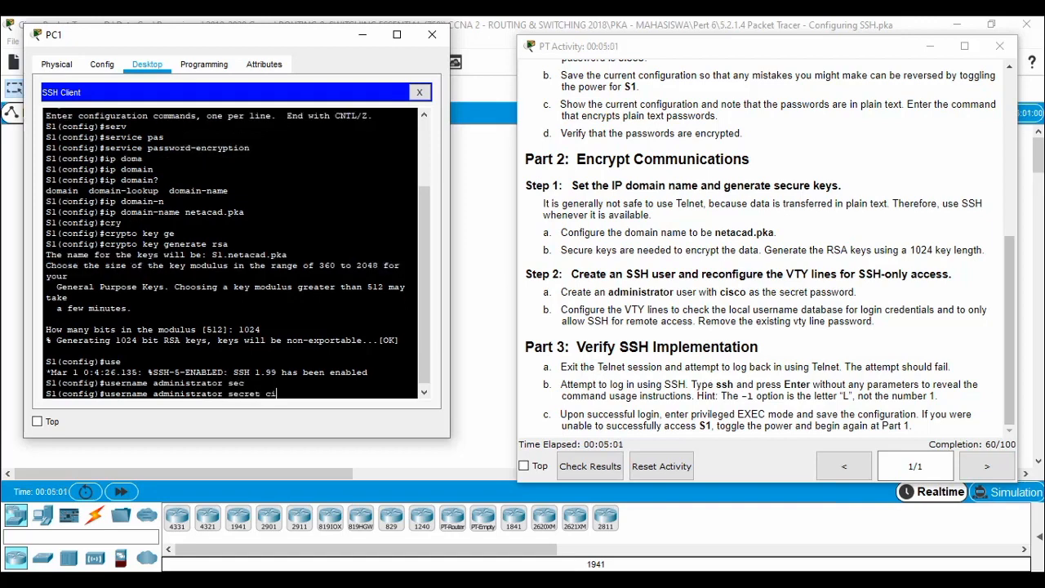
pyautogui.write('sco')
pyautogui.press('Return')
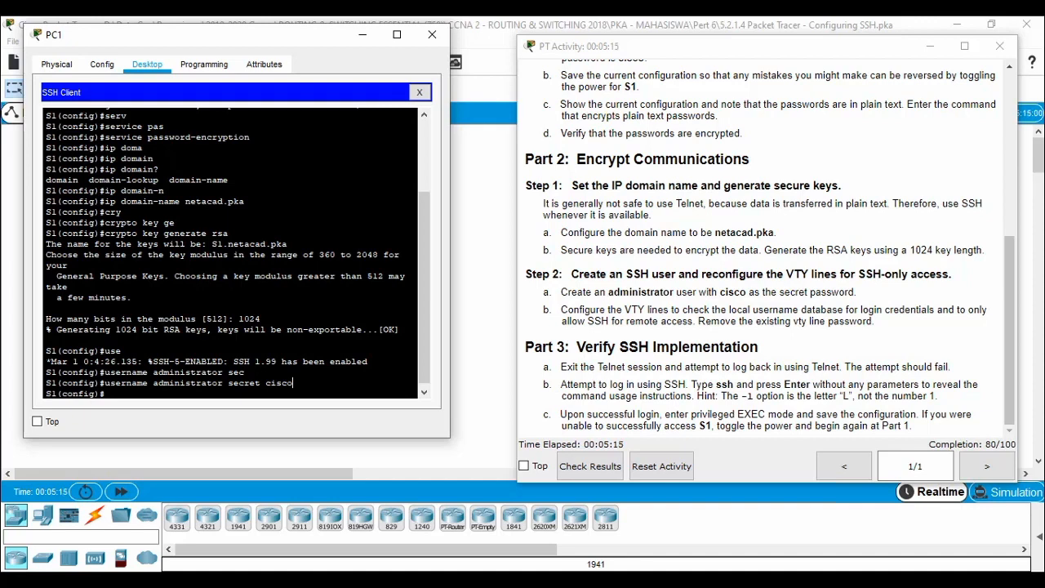
pyautogui.press('Return')
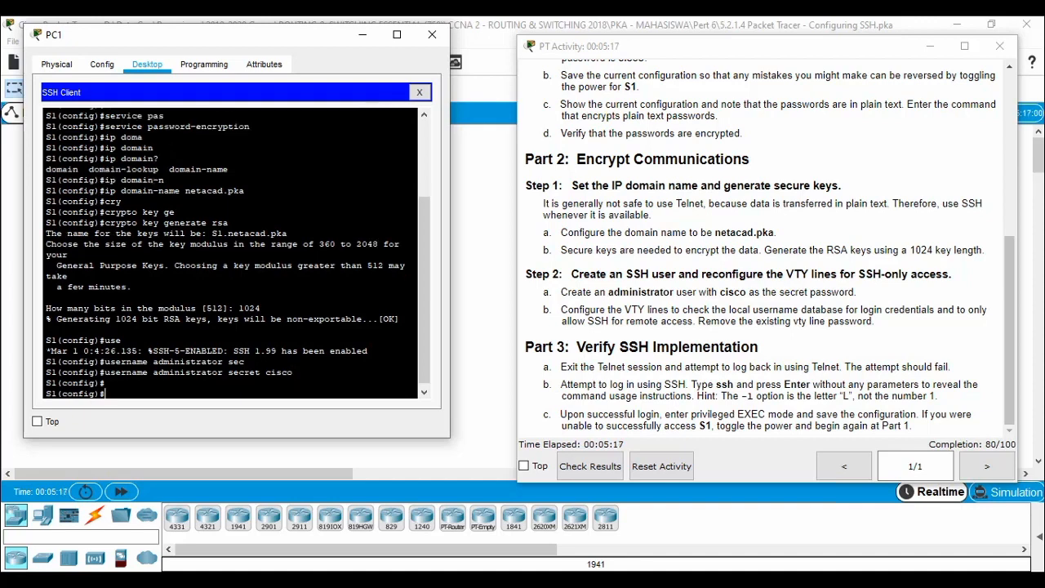
# Enter line vty 0 4 and set login local.
pyautogui.write('li')
pyautogui.press('Tab')
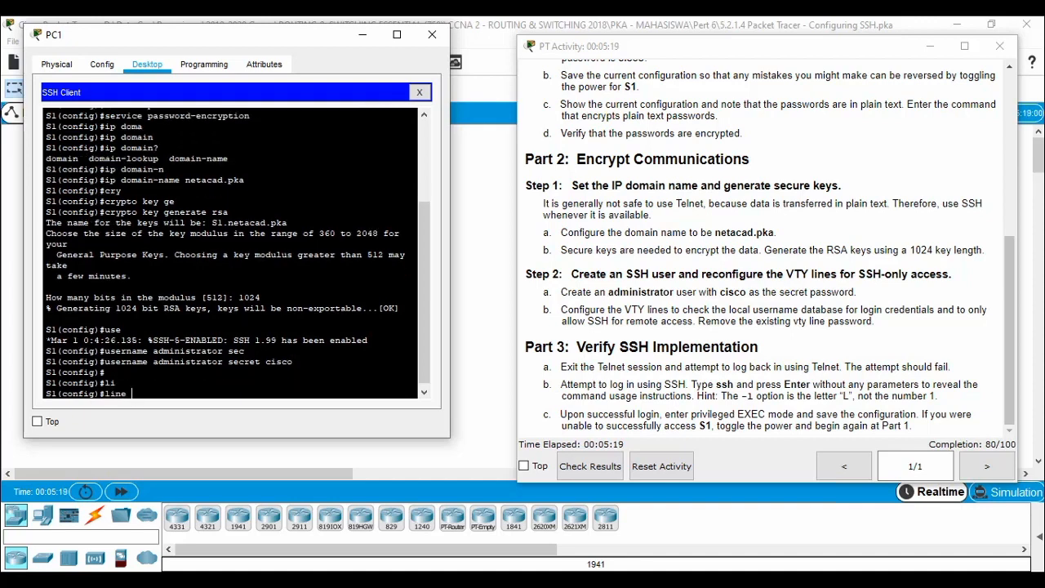
pyautogui.write('v')
pyautogui.press('Tab')
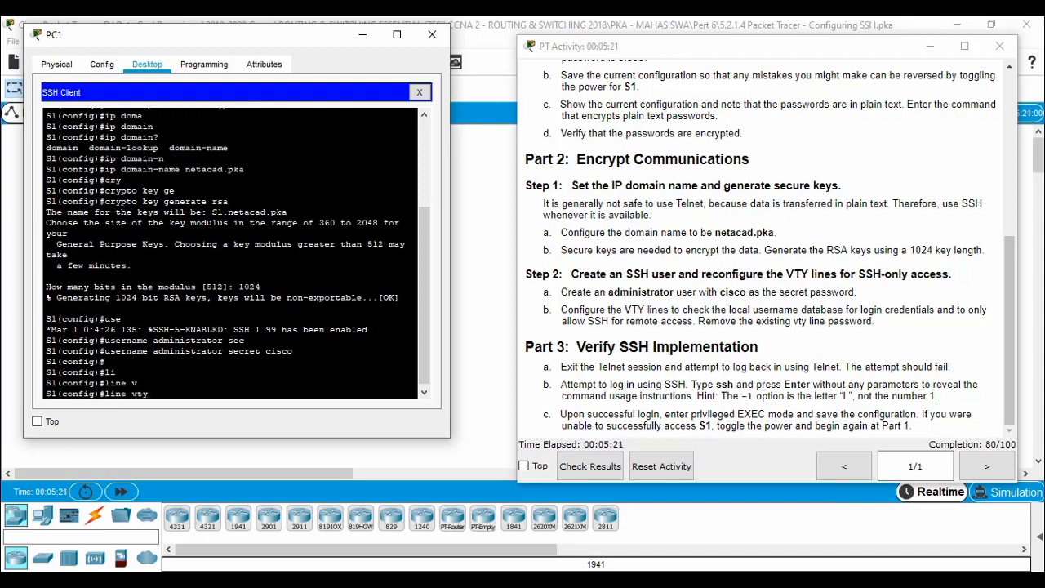
pyautogui.write('0 4')
pyautogui.press('Return')
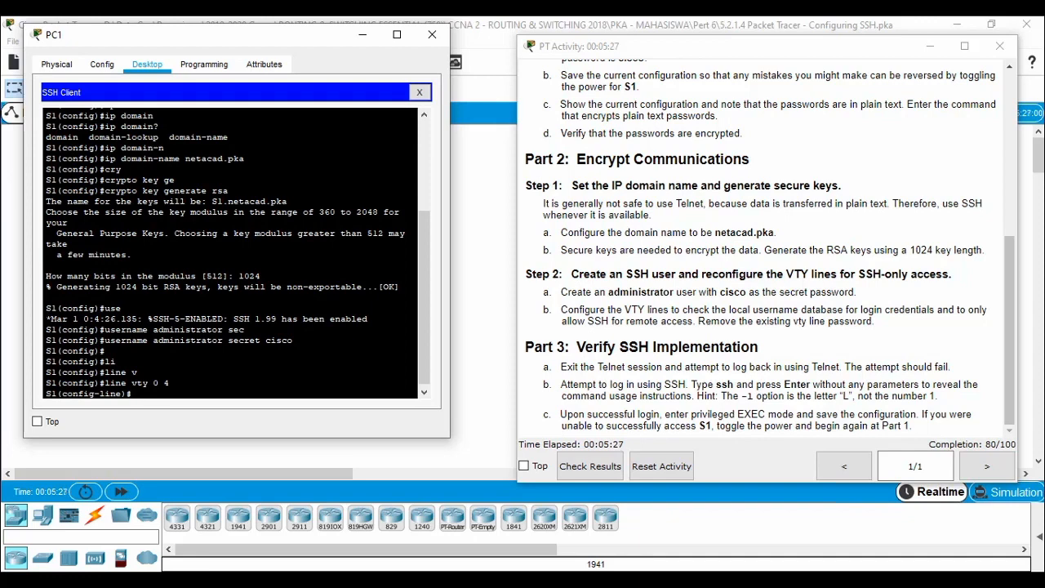
pyautogui.write('og')
pyautogui.press('Tab')
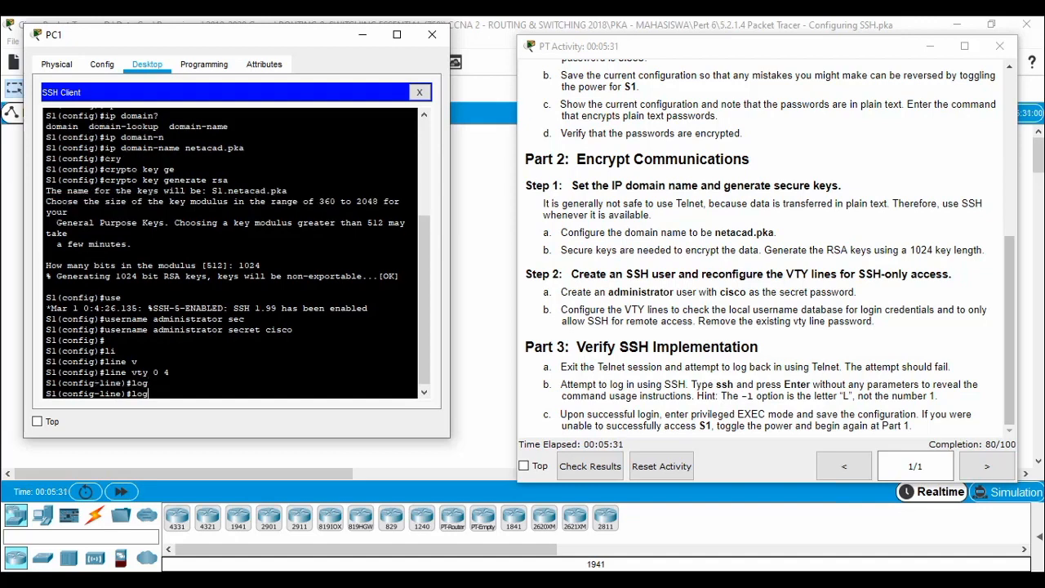
pyautogui.write('?')
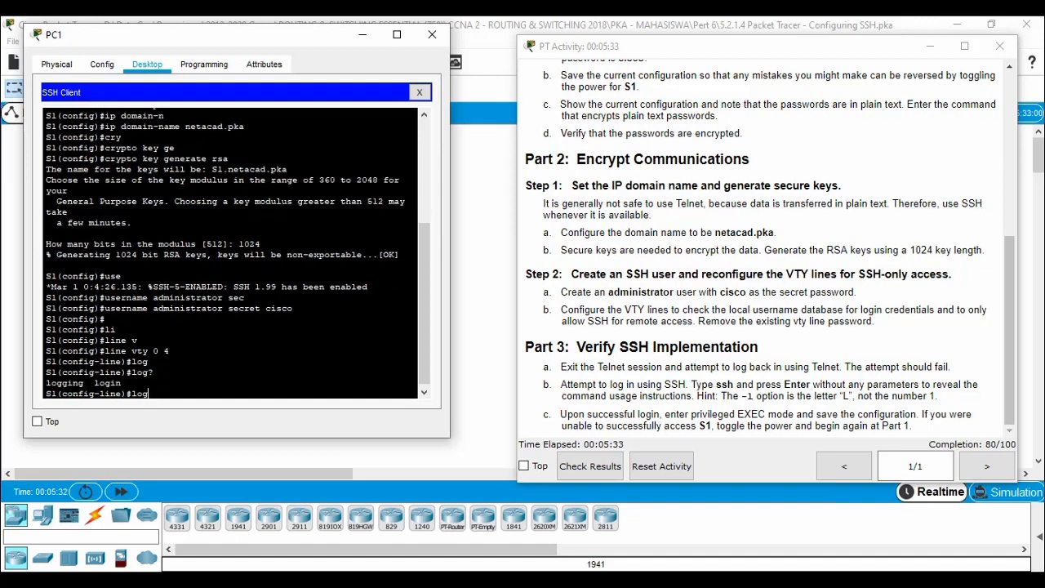
pyautogui.write('in loca')
pyautogui.press('Tab')
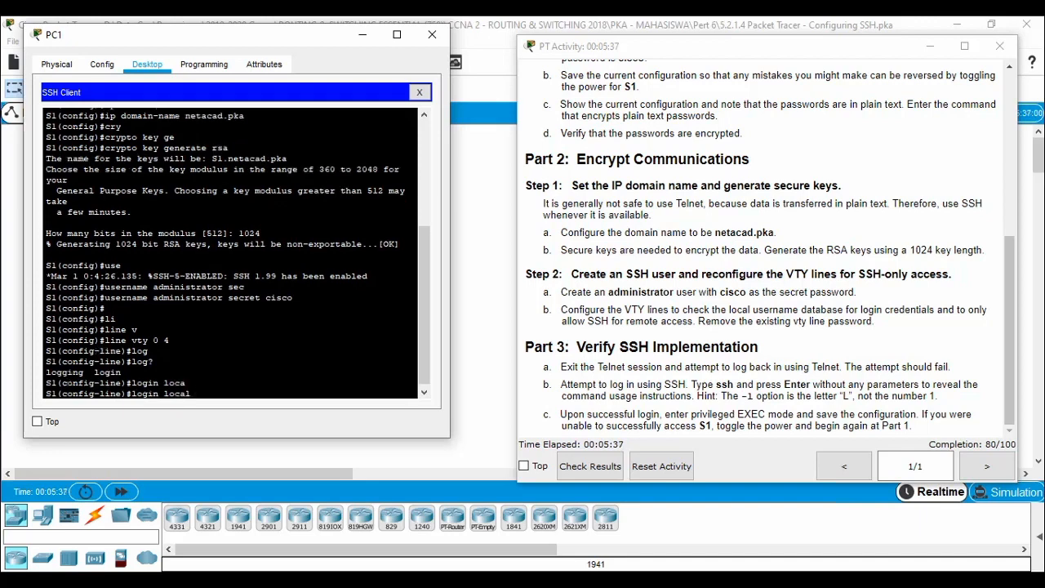
pyautogui.press('Return')
# Restrict VTY access to transport input ssh and remove the VTY line password.
pyautogui.write('t')
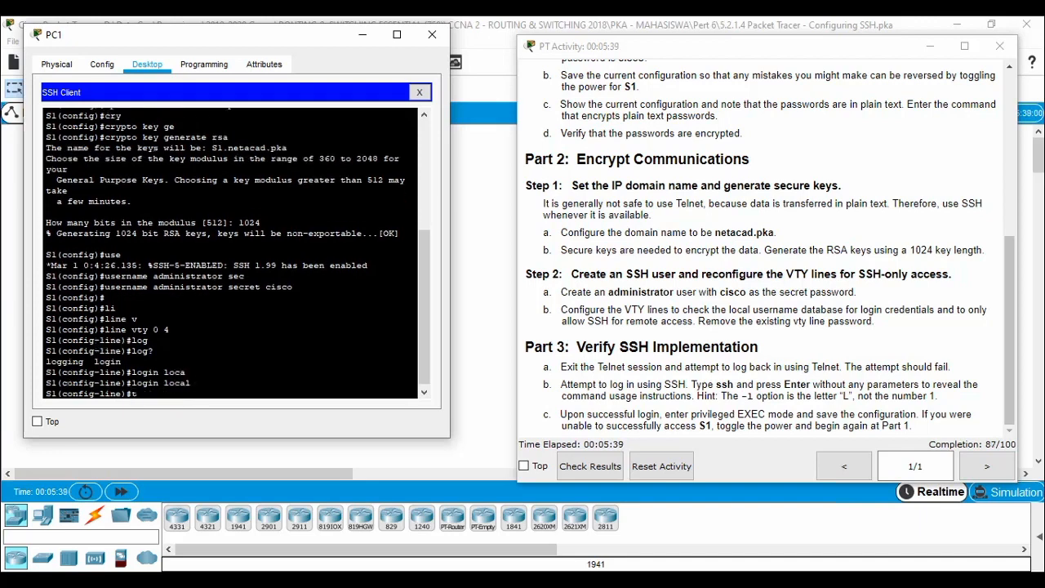
pyautogui.write('rans')
pyautogui.press('Tab')
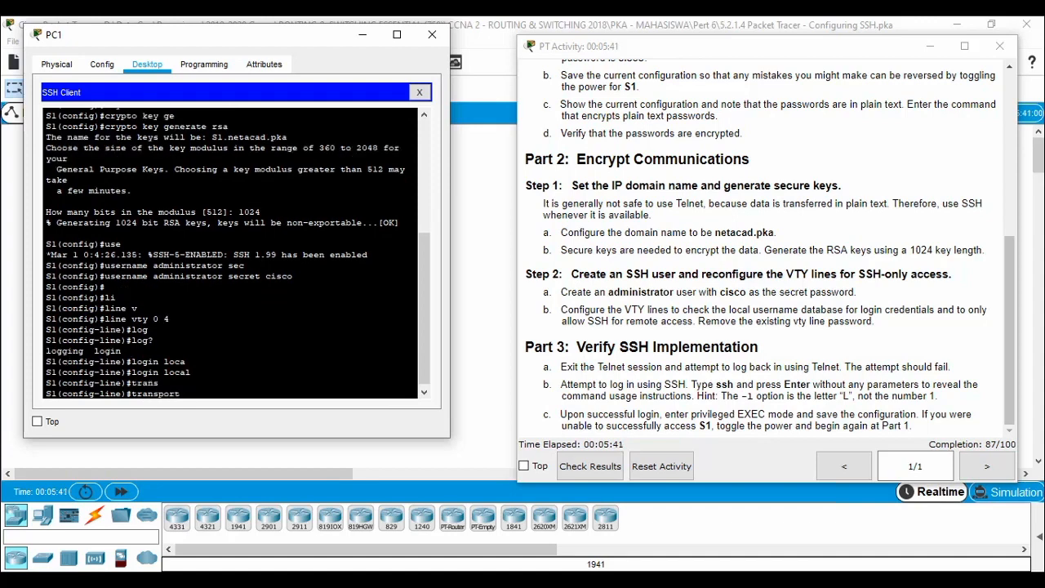
pyautogui.write('in')
pyautogui.press('Tab')
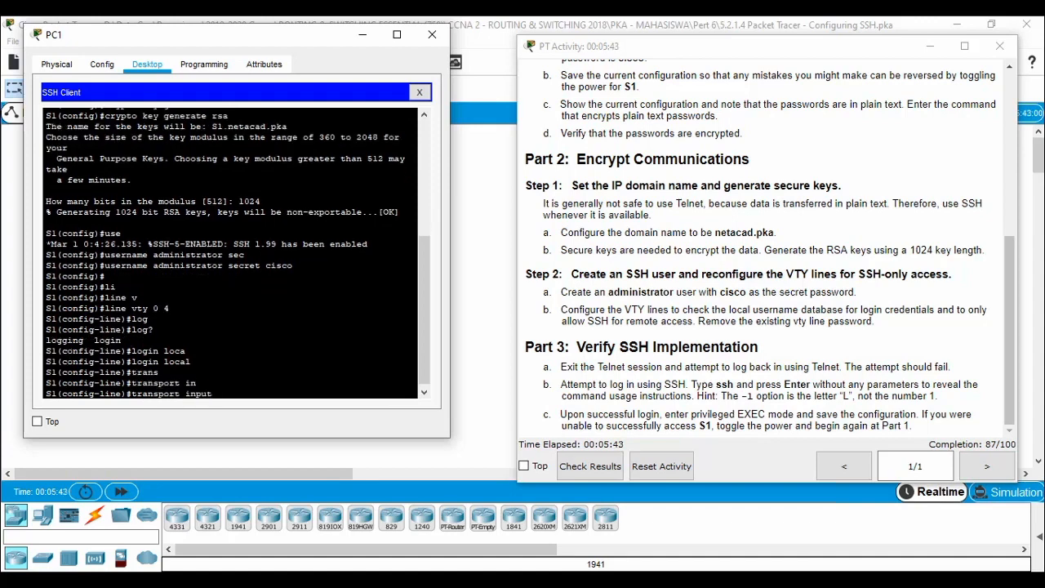
pyautogui.write('s')
pyautogui.press('Tab')
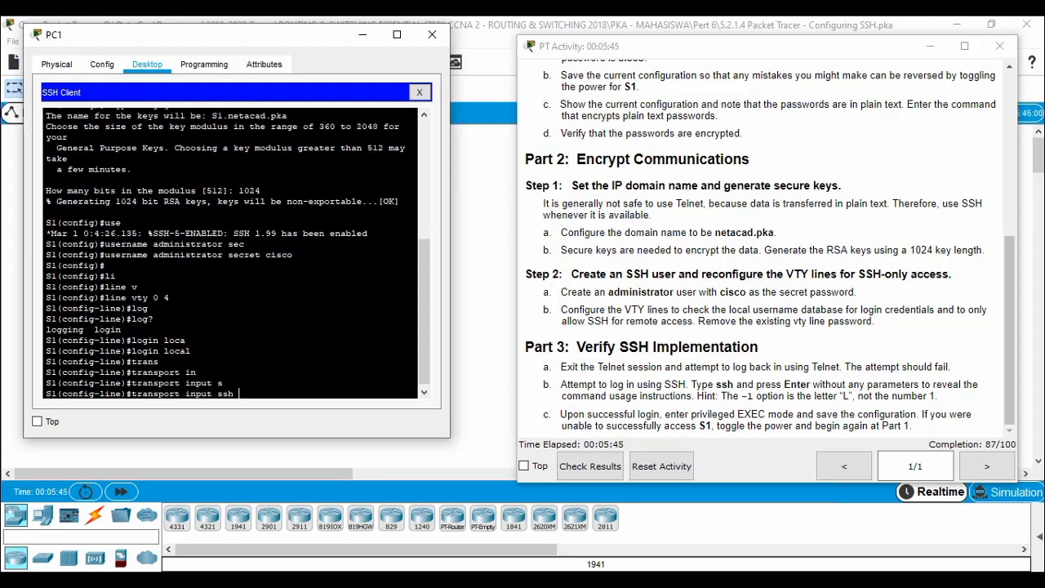
pyautogui.press('Return')
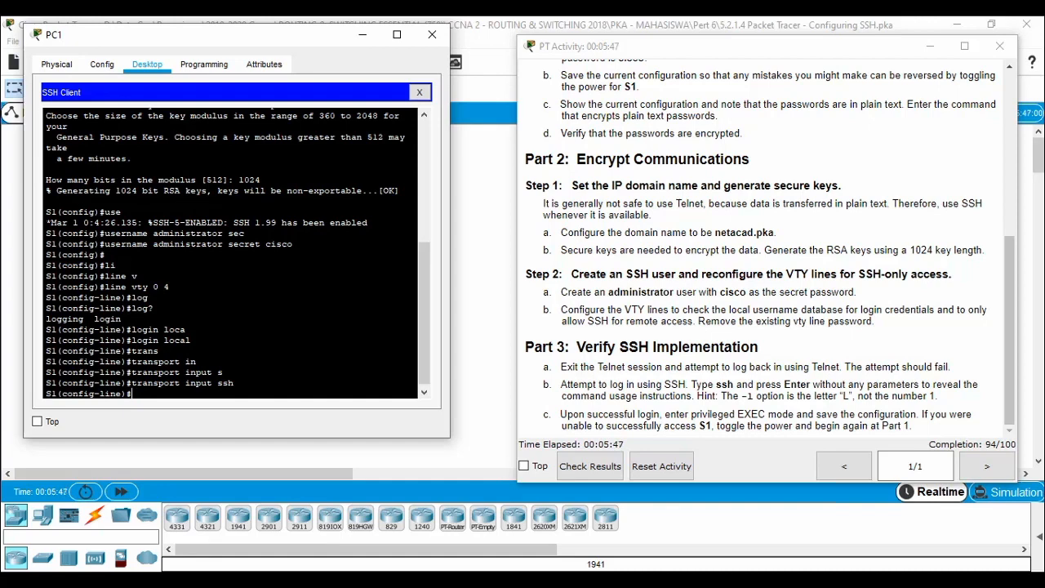
pyautogui.write('no pass')
pyautogui.press('Tab')
pyautogui.write('cisco')
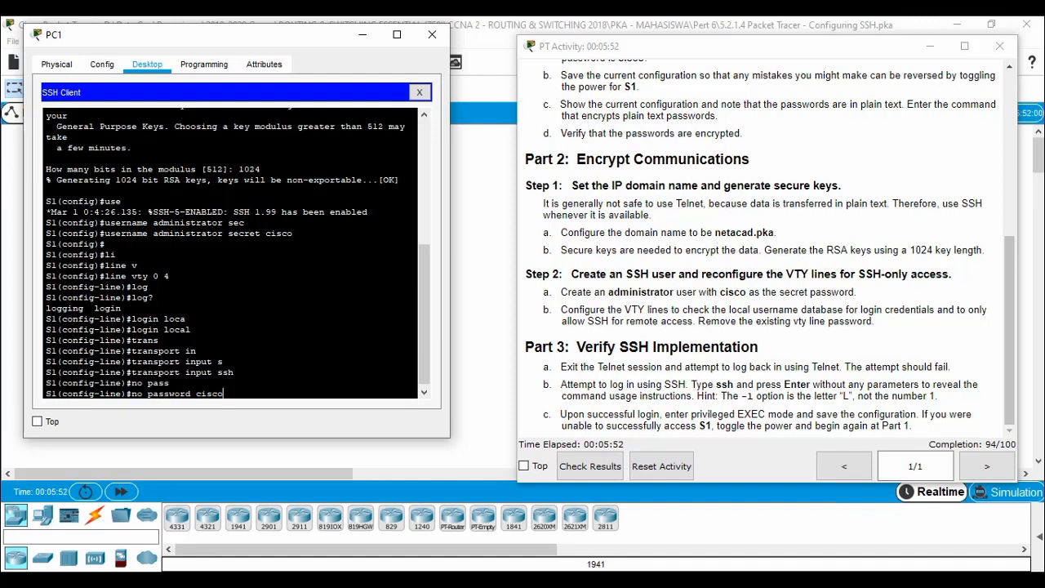
pyautogui.press('Return')
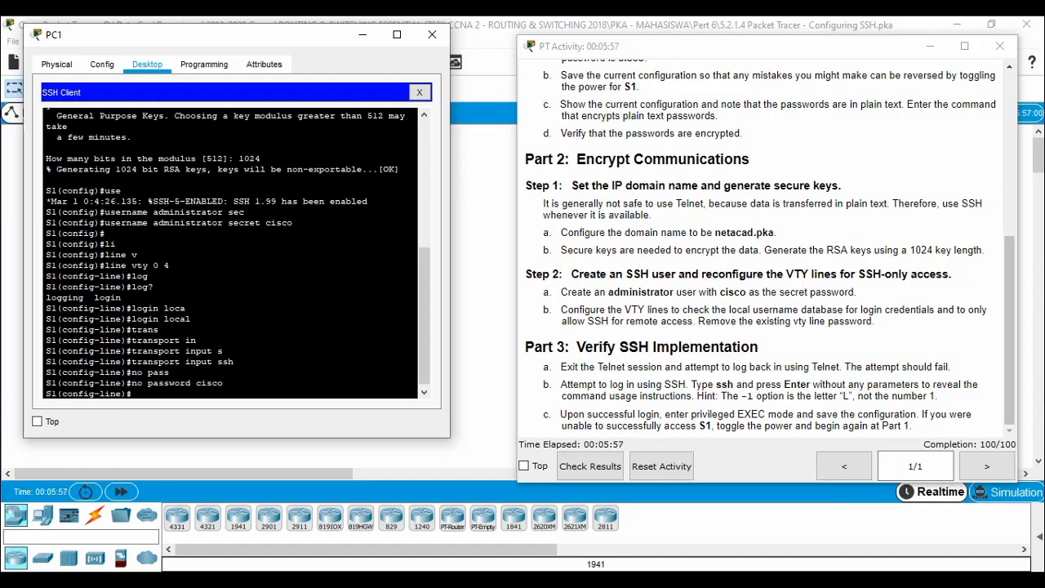
# Exit line configuration and global configuration modes.
pyautogui.write('it')
pyautogui.press('Return')
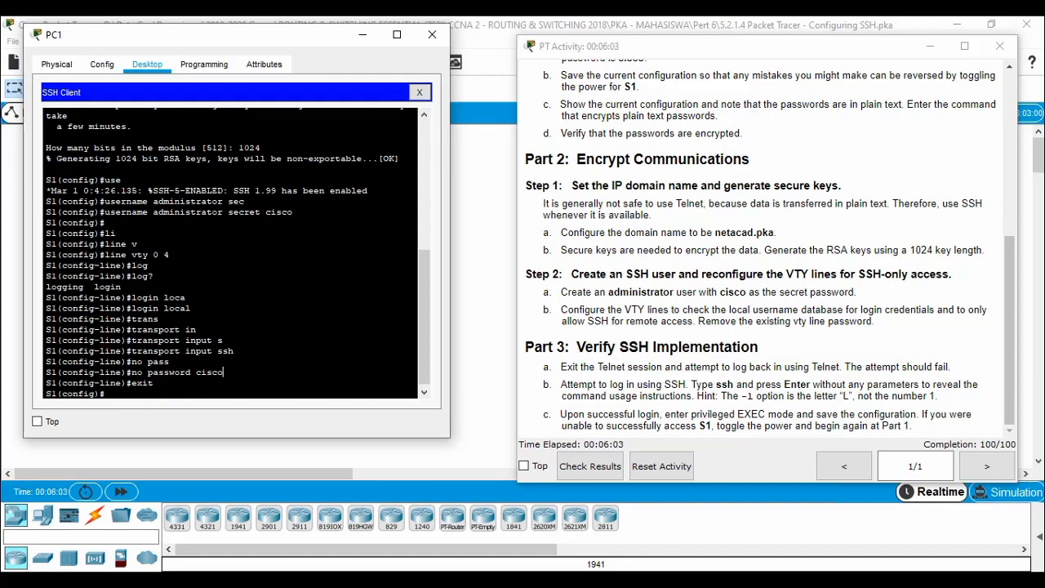
pyautogui.write('exit')
pyautogui.press('Return')
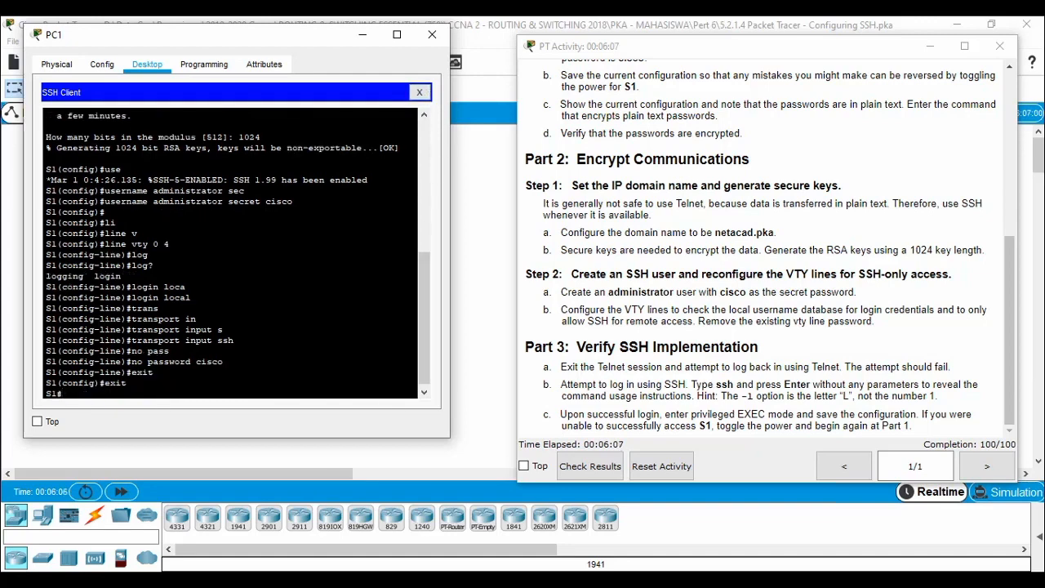
# Close PC1's client, confirm terminating the session, and close PC1's window.
pyautogui.click(426, 93)
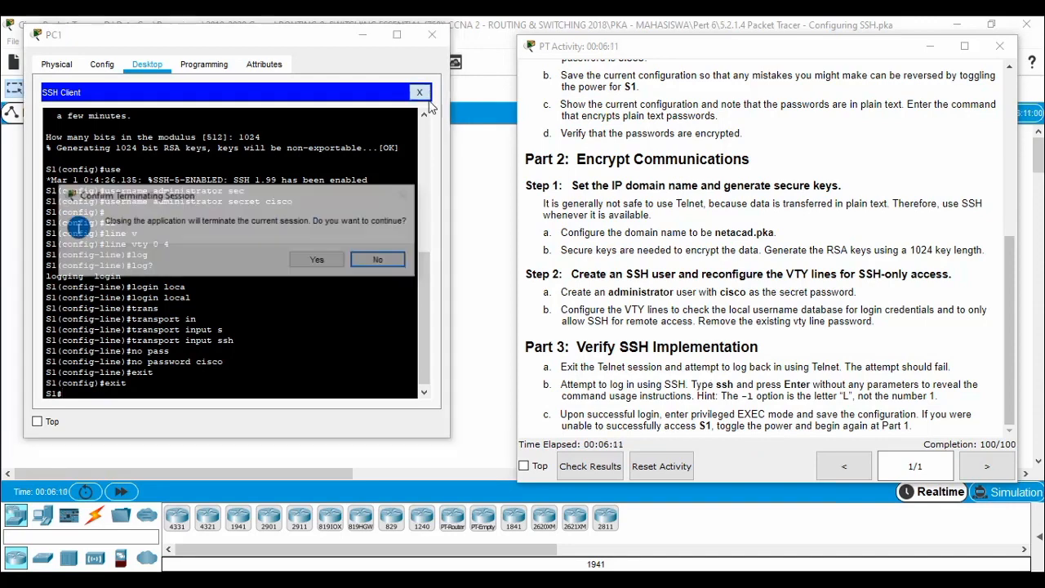
pyautogui.click(318, 261)
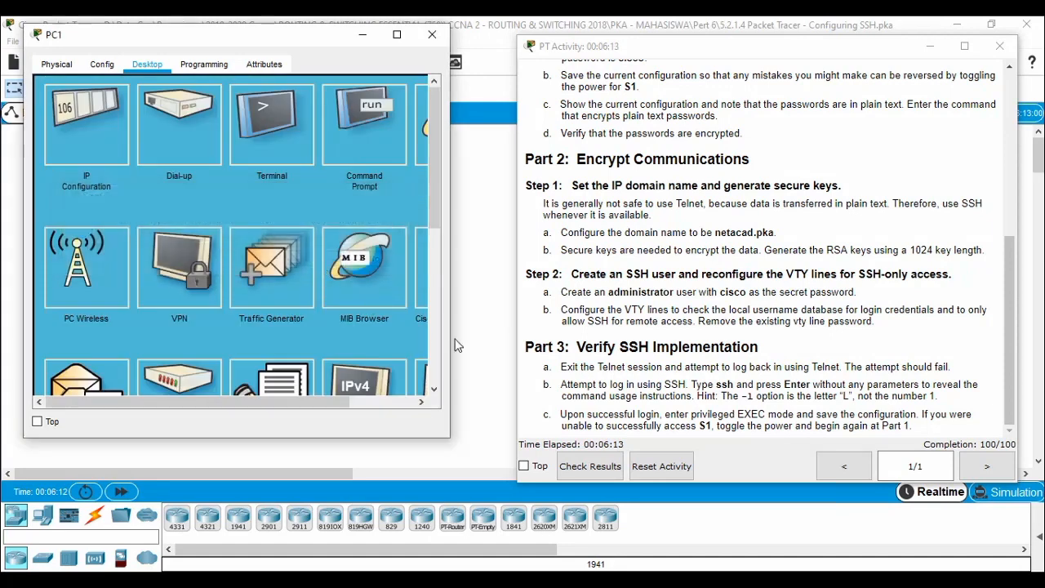
pyautogui.click(431, 34)
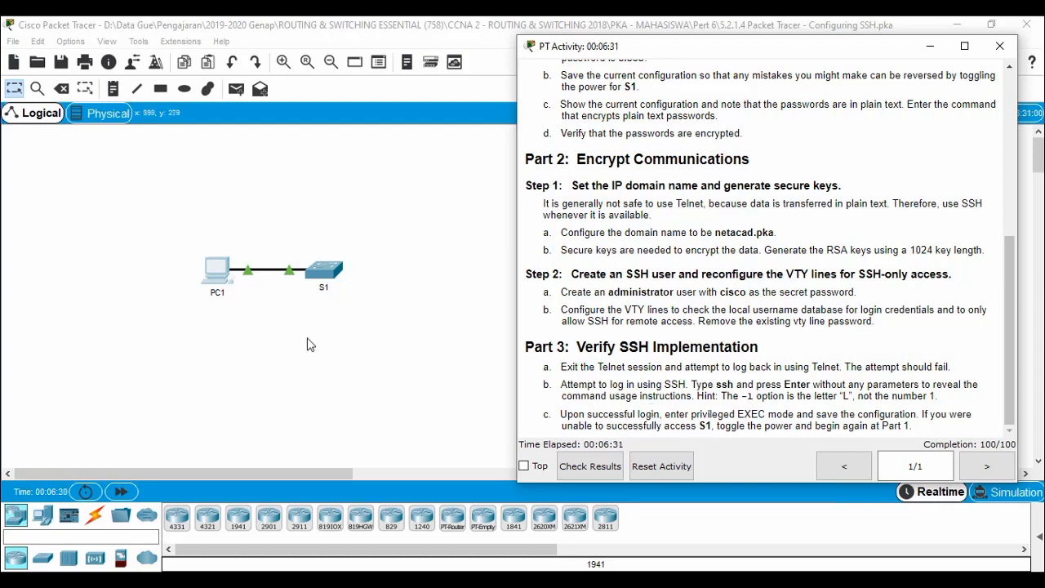
# Open PC1's Telnet / SSH Client.
pyautogui.click(217, 277)
pyautogui.scroll(-5, 668, 393)
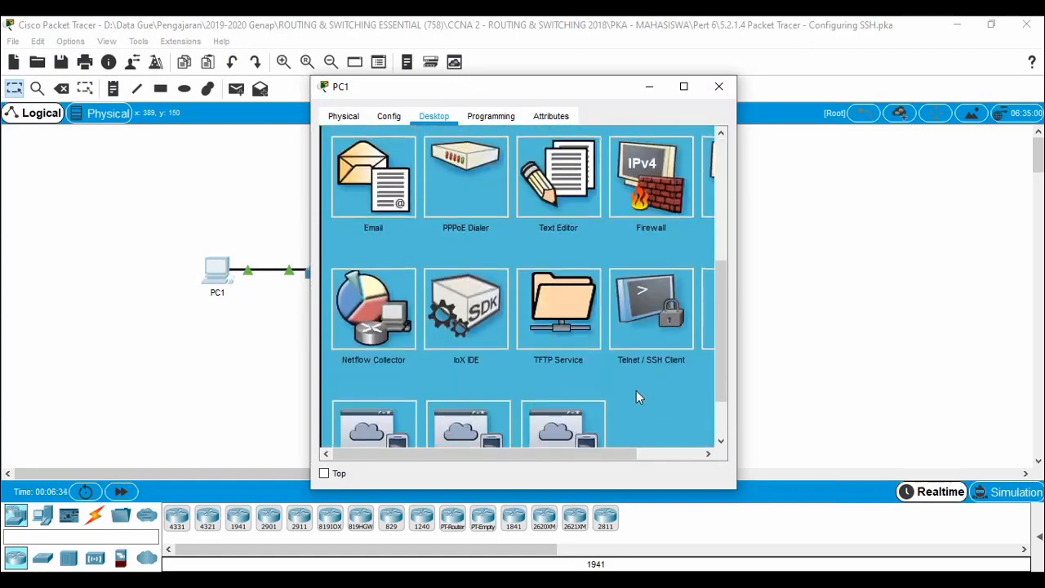
pyautogui.scroll(-1, 638, 396)
pyautogui.click(646, 249)
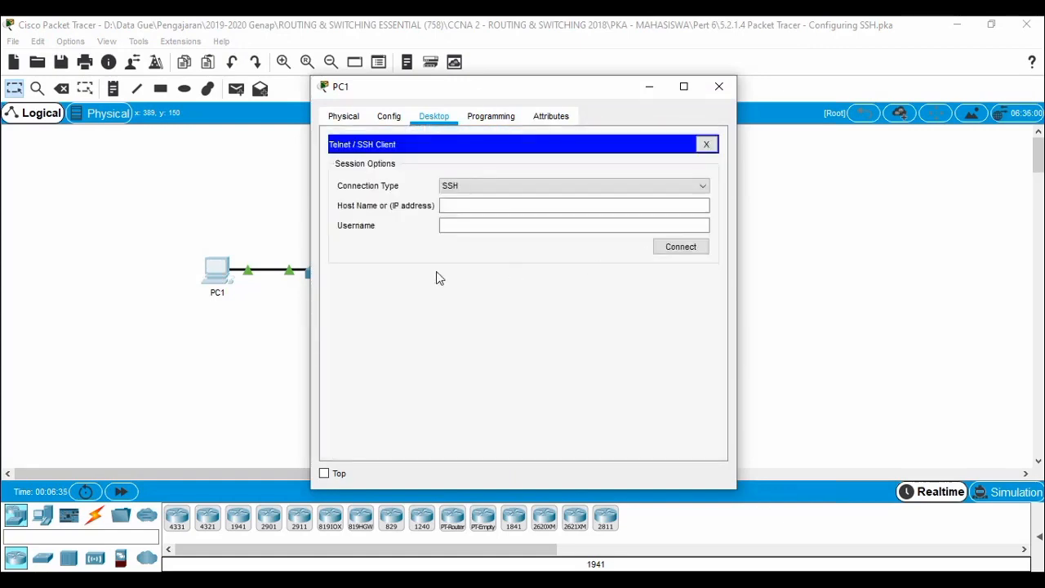
# Connect over SSH to 10.10.10.2 as administrator and enter the password to reach S1>.
pyautogui.click(503, 206)
pyautogui.write('10.10.10.2')
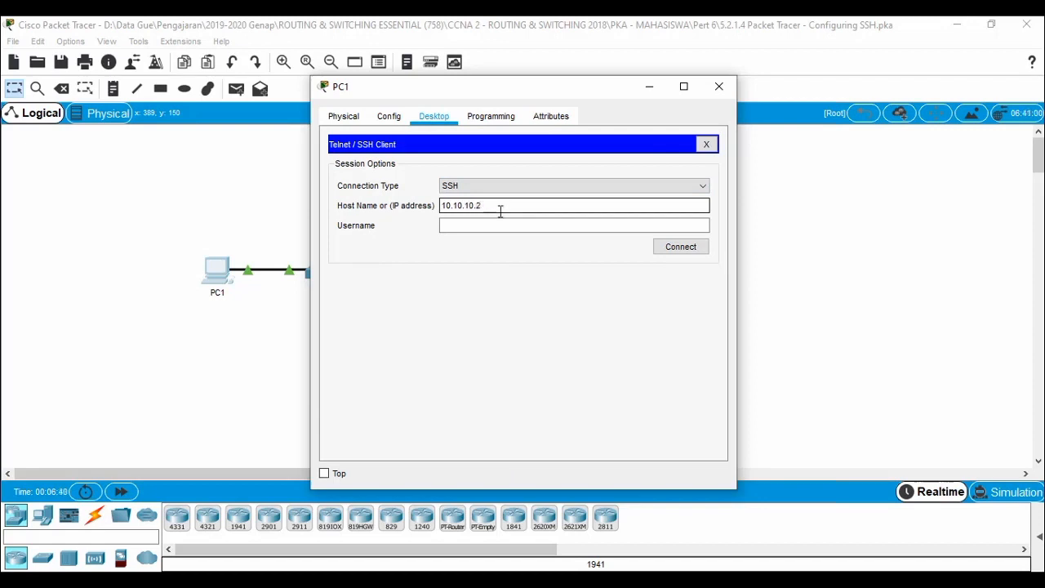
pyautogui.click(502, 221)
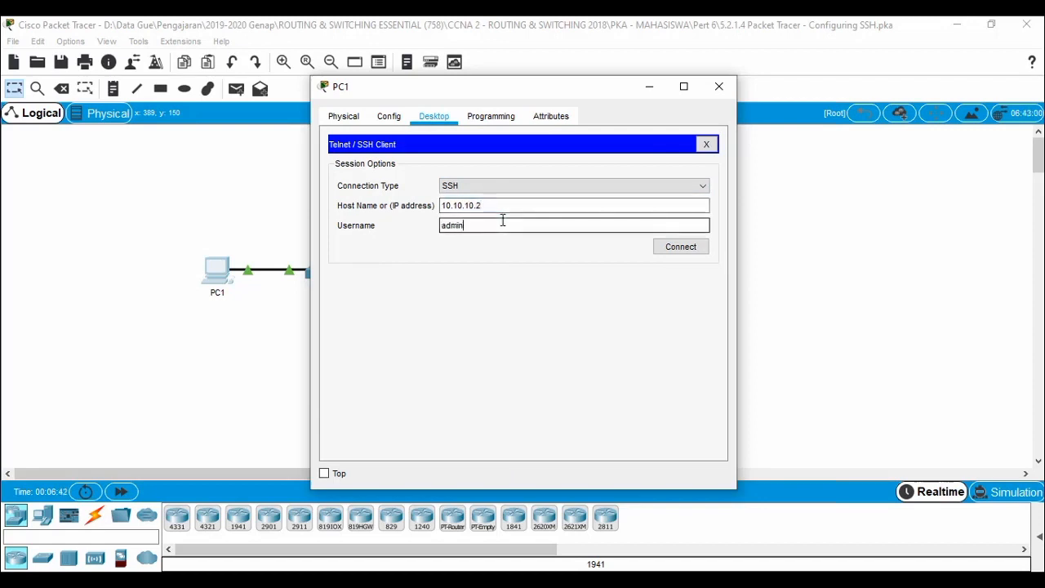
pyautogui.write('administrator')
pyautogui.click(687, 249)
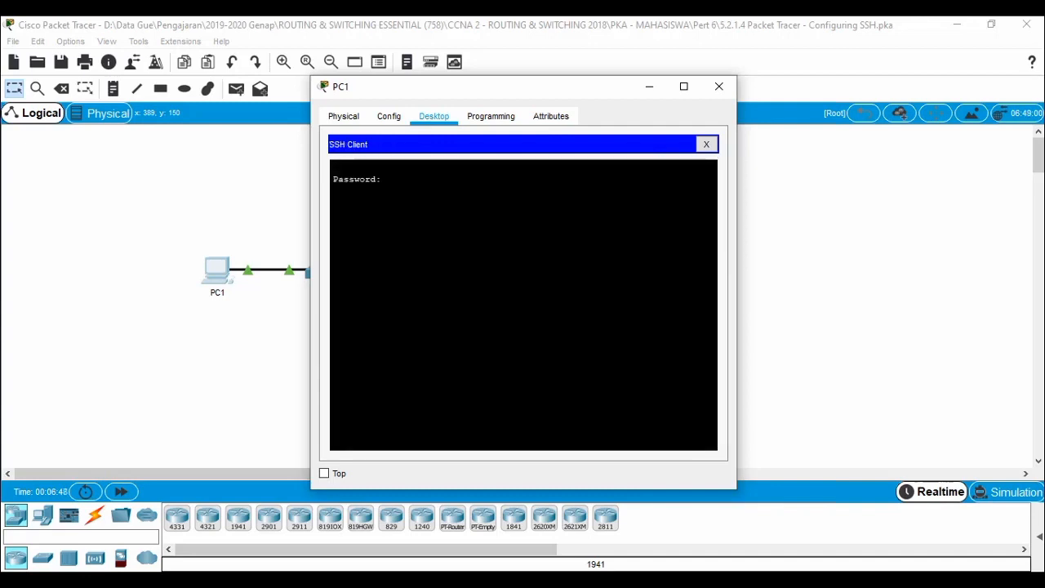
pyautogui.press('Return')
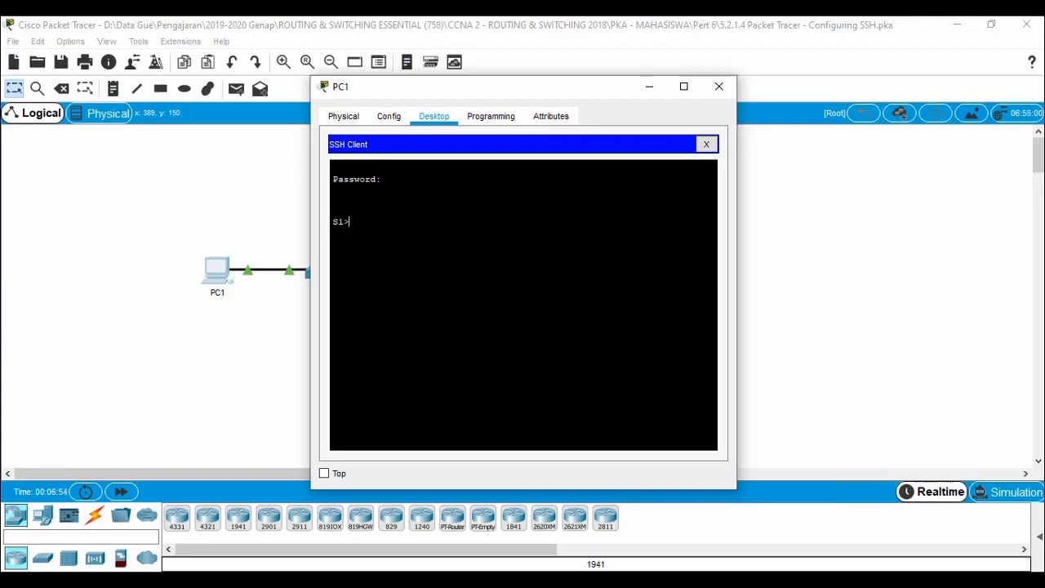
pyautogui.click(271, 579)
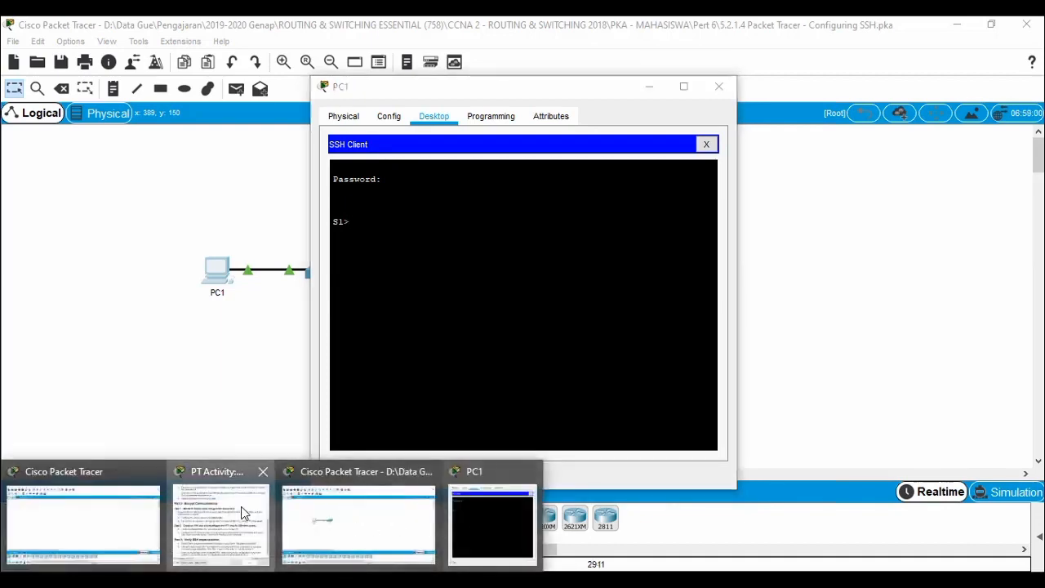
# Check the SSH activity's results and confirm all seven assessment items score 100/100.
pyautogui.click(188, 511)
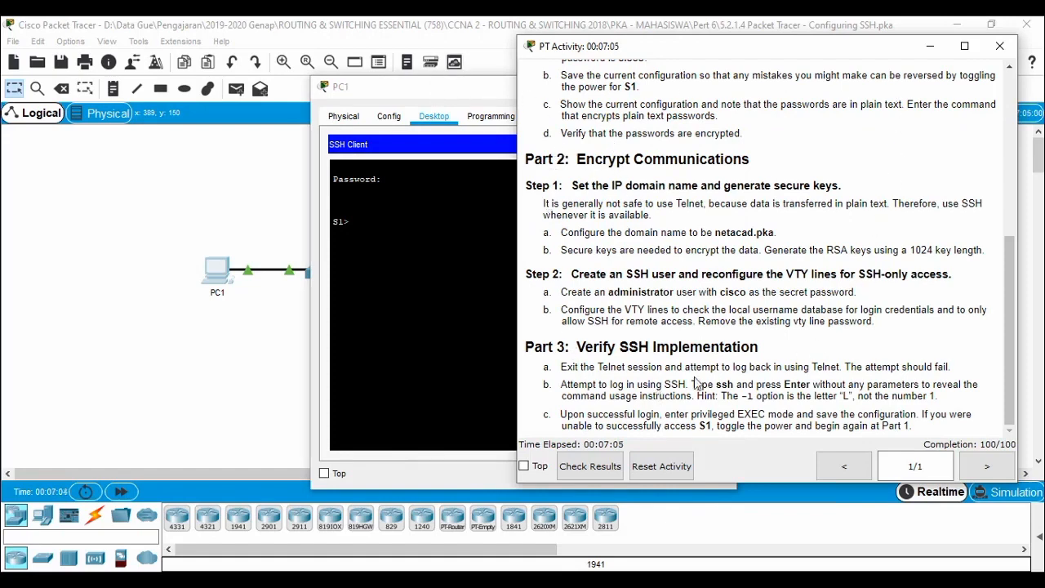
pyautogui.click(588, 467)
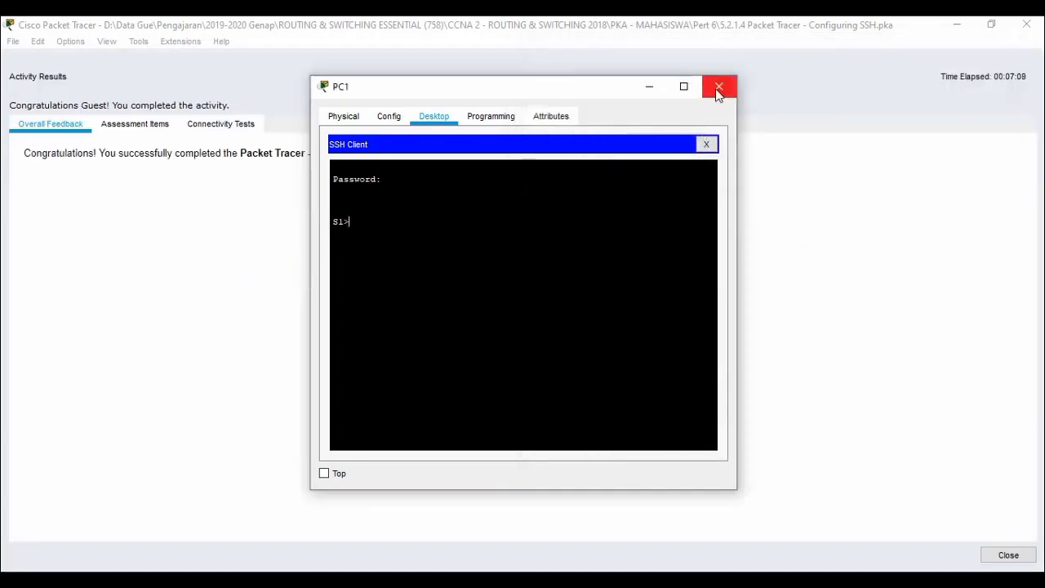
pyautogui.click(718, 87)
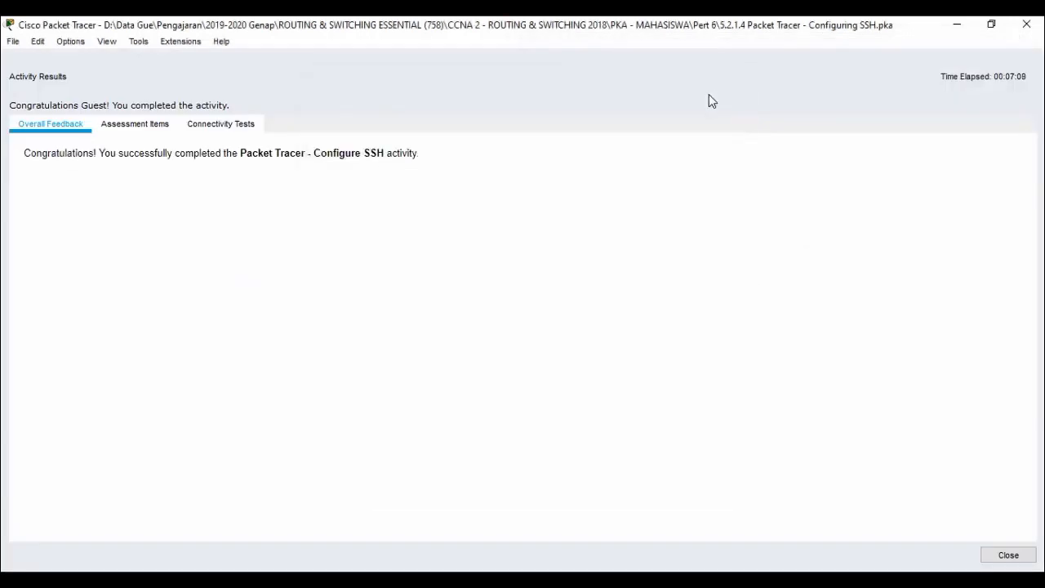
pyautogui.click(151, 133)
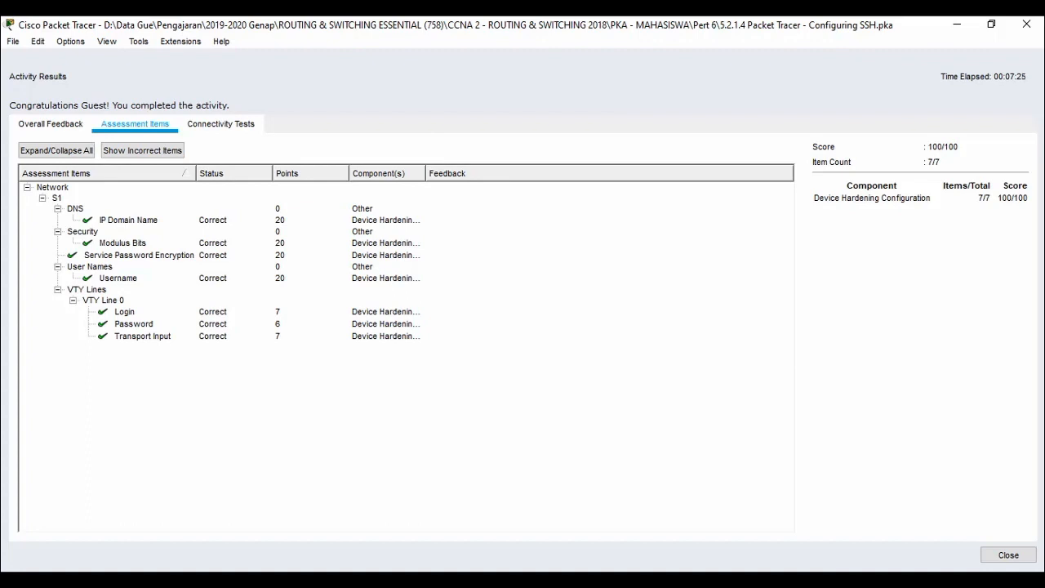
# Close the Activity Results window and the activity instructions window.
pyautogui.click(640, 378)
pyautogui.click(1012, 554)
pyautogui.click(757, 73)
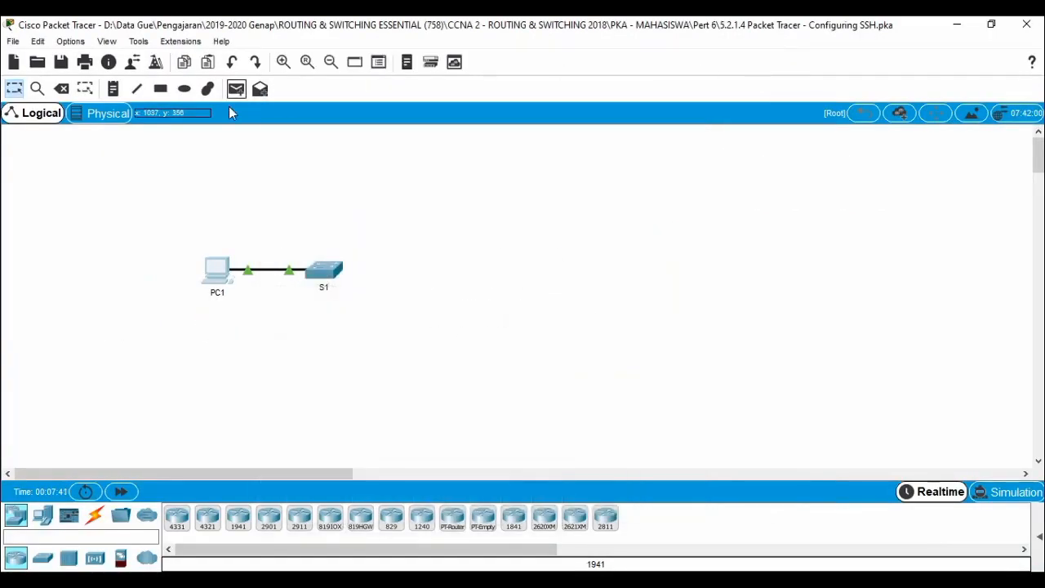
pyautogui.click(13, 40)
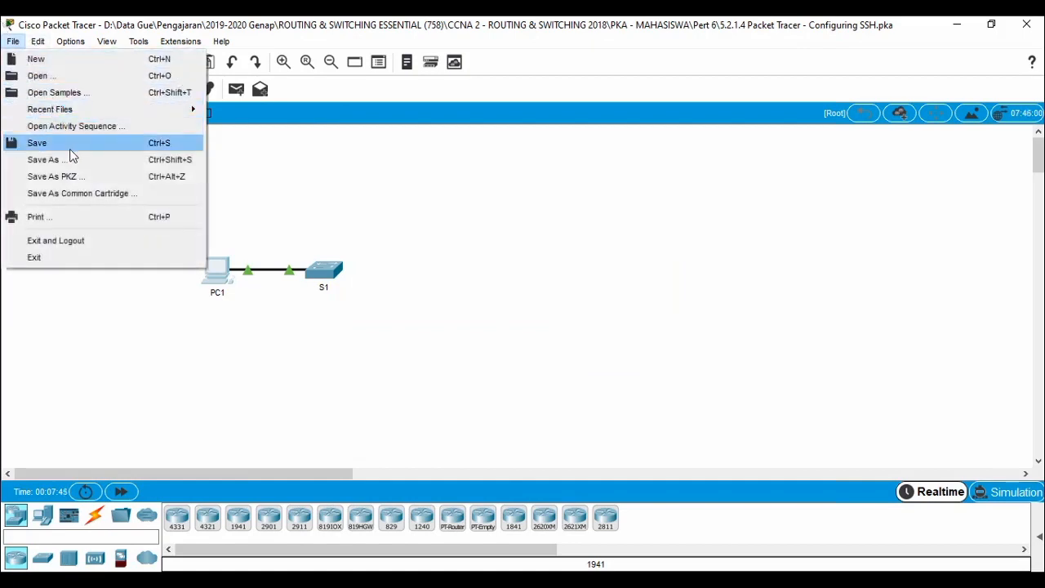
# Exit Packet Tracer via File > Exit without saving the SSH activity.
pyautogui.click(94, 259)
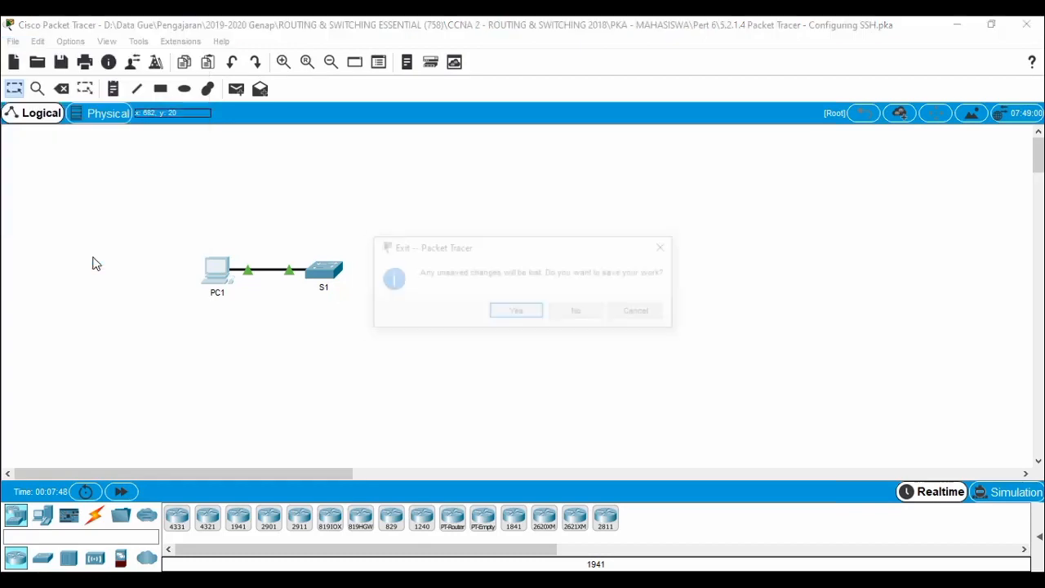
pyautogui.click(581, 314)
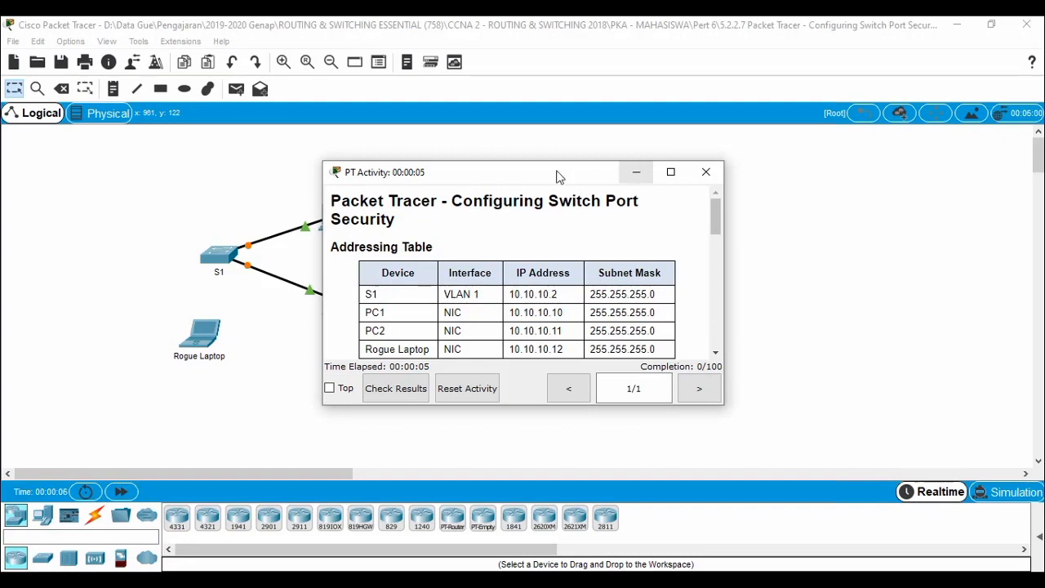
# Move the activity instructions to the upper right and fast-forward time until links come up.
pyautogui.moveTo(555, 174); pyautogui.dragTo(568, 168)
pyautogui.moveTo(688, 122); pyautogui.dragTo(724, 51)
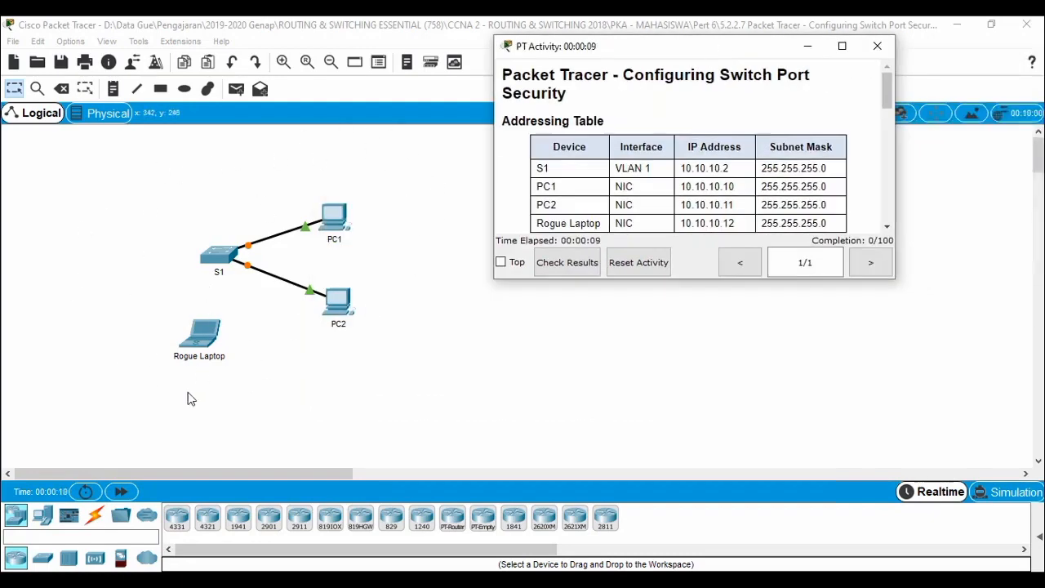
pyautogui.click(131, 494)
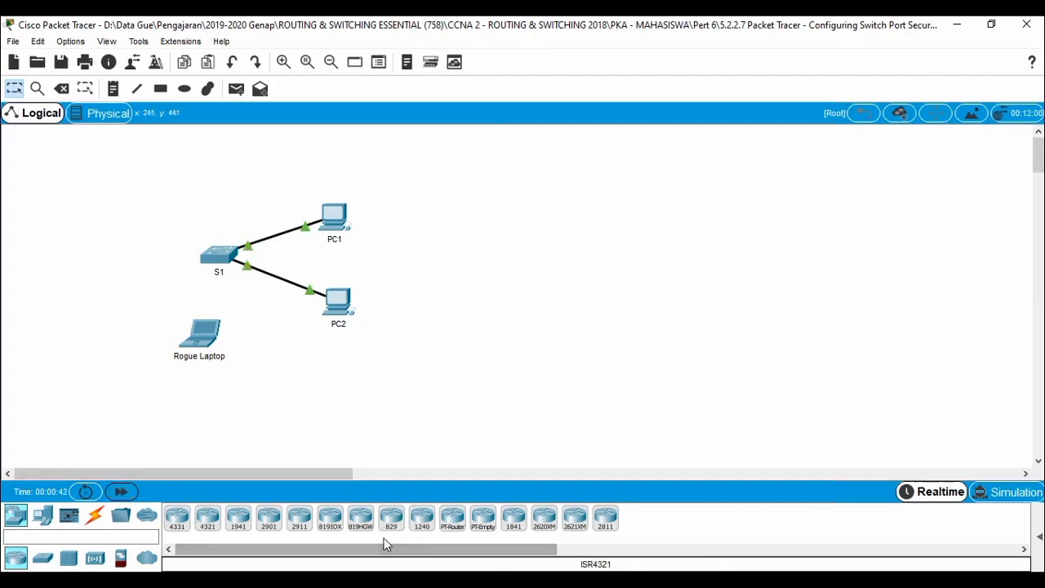
# Enlarge the instructions beside the topology, scroll to Part 1 and highlight ports Fa0/1 and 0/2.
pyautogui.click(258, 509)
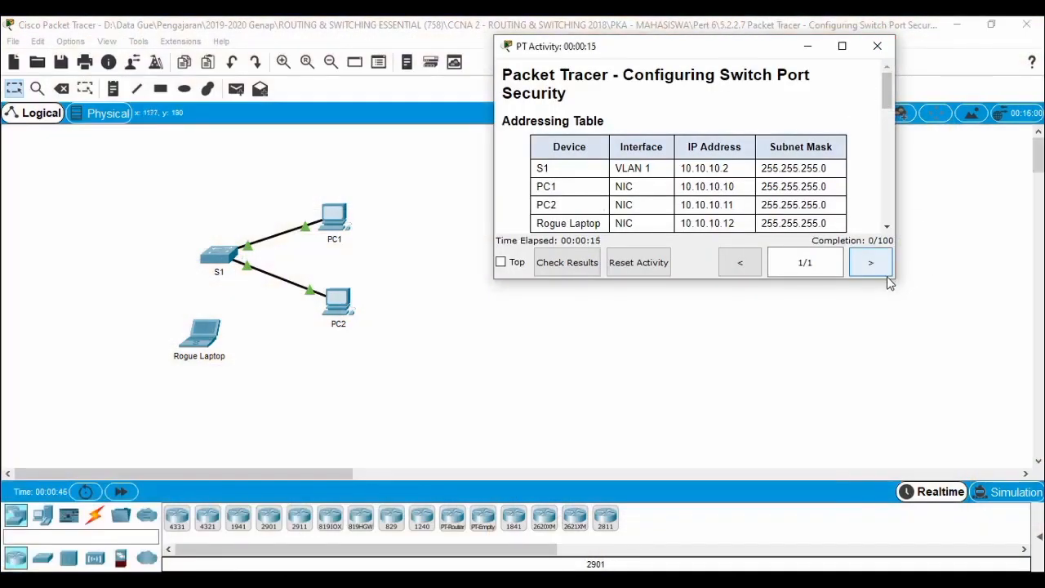
pyautogui.moveTo(892, 280); pyautogui.dragTo(1012, 460)
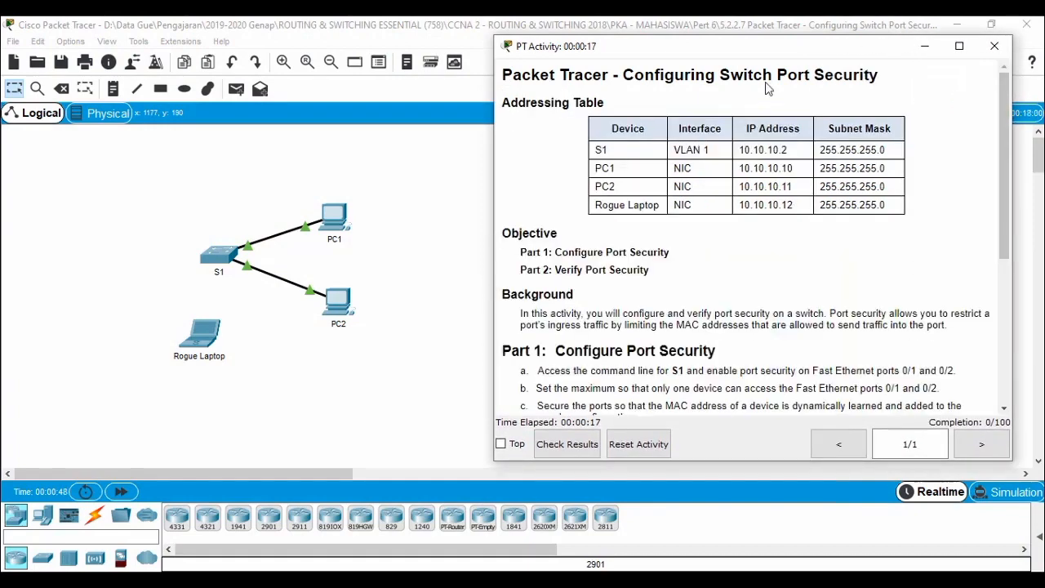
pyautogui.moveTo(763, 56); pyautogui.dragTo(789, 38)
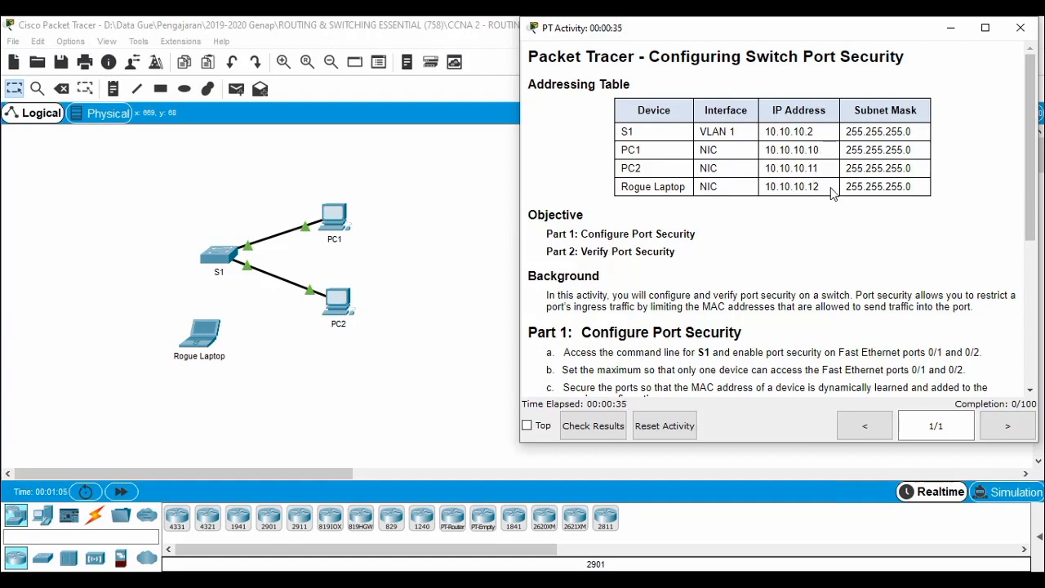
pyautogui.scroll(-1, 698, 269)
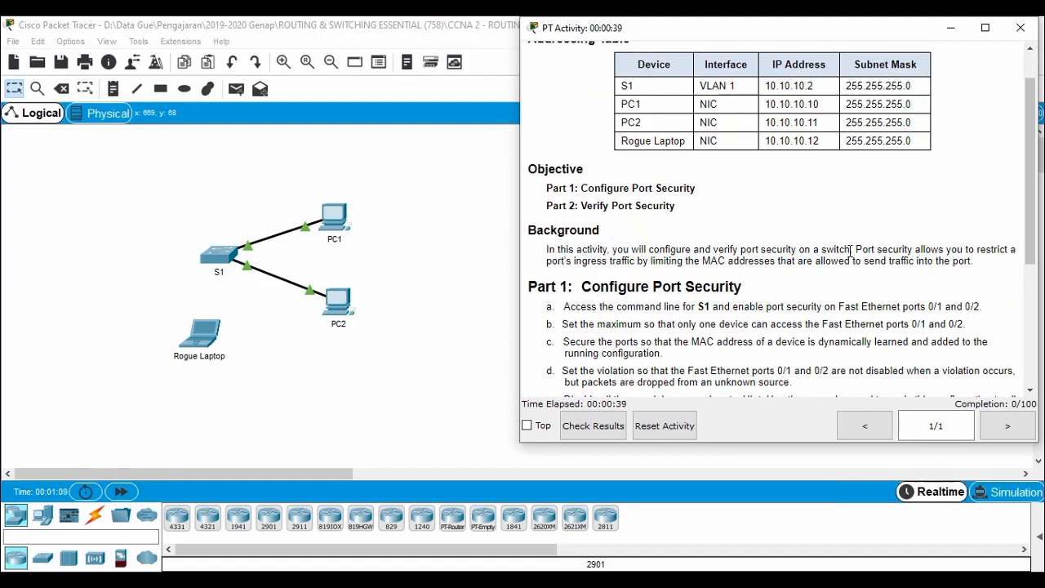
pyautogui.scroll(-1, 715, 259)
pyautogui.scroll(-1, 715, 259)
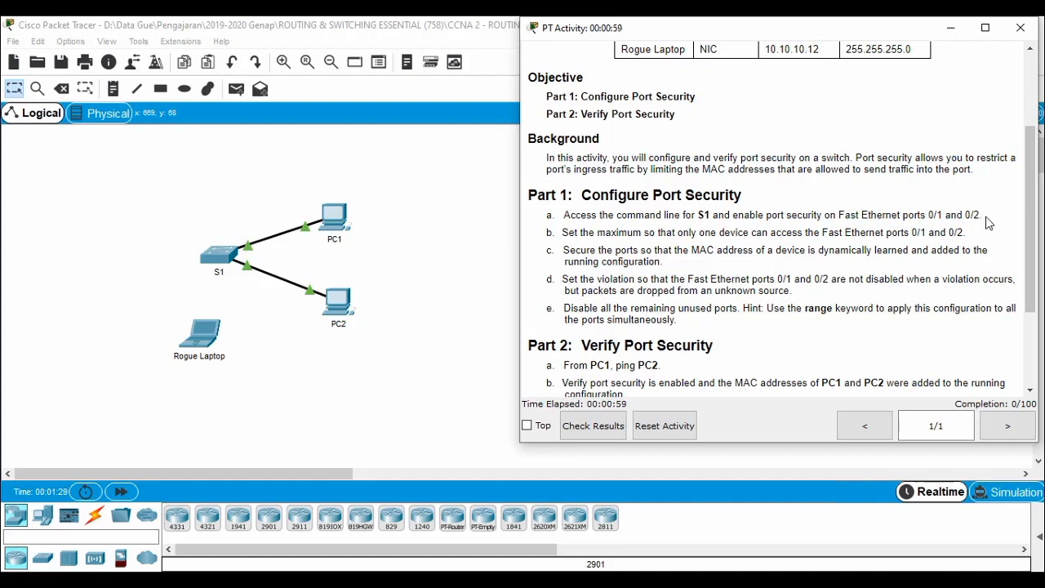
pyautogui.moveTo(979, 214); pyautogui.dragTo(841, 216)
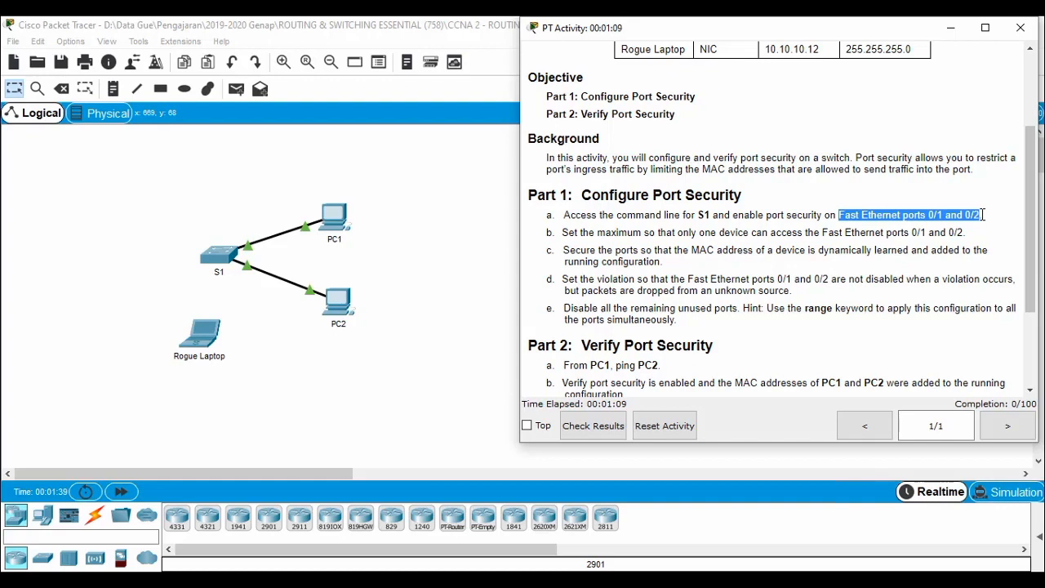
# Open S1's CLI tab to the left of the activity instructions and get a fresh S1> prompt.
pyautogui.click(418, 193)
pyautogui.click(245, 582)
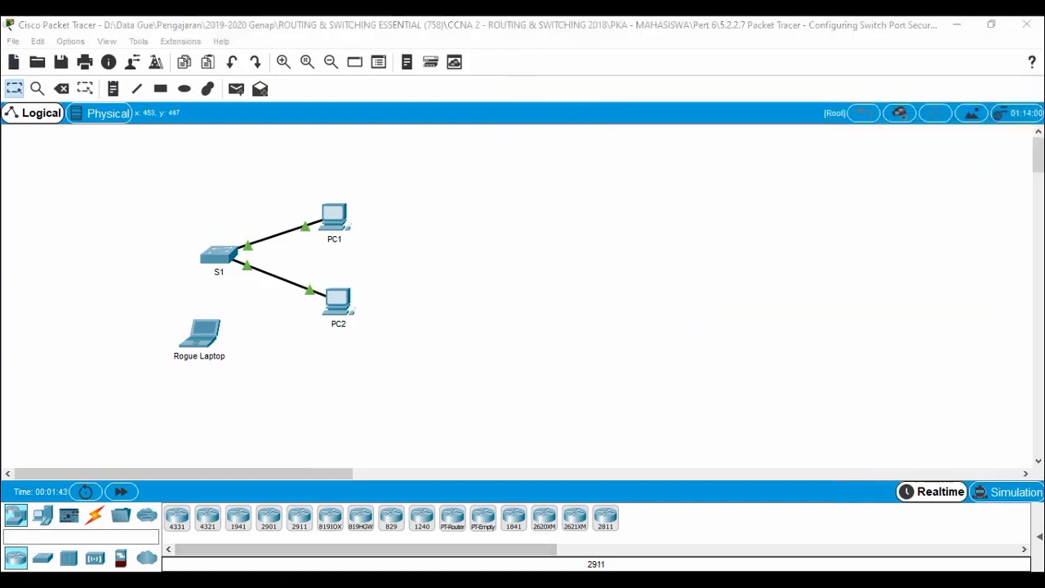
pyautogui.click(255, 502)
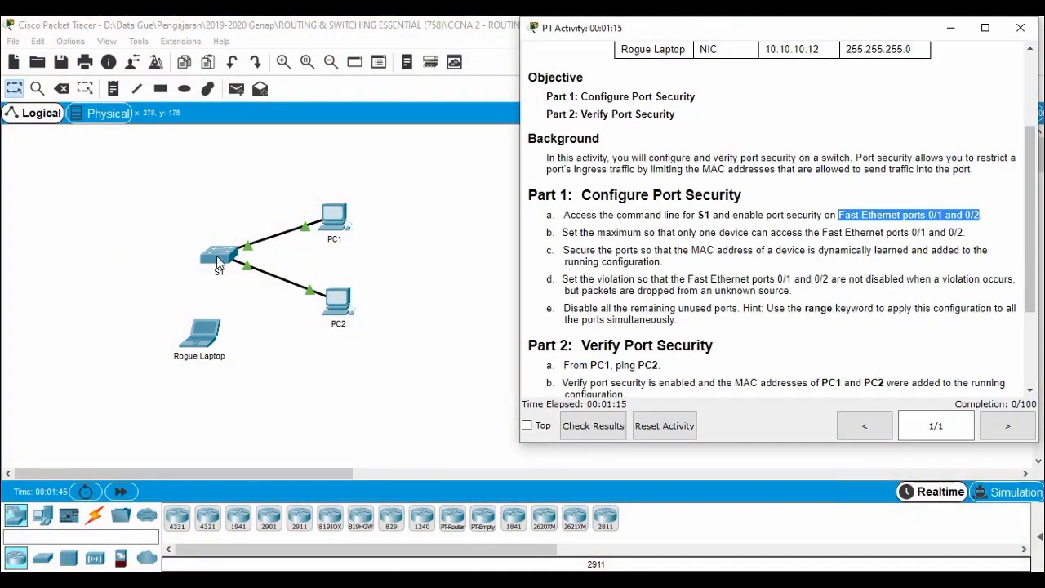
pyautogui.click(217, 256)
pyautogui.click(426, 119)
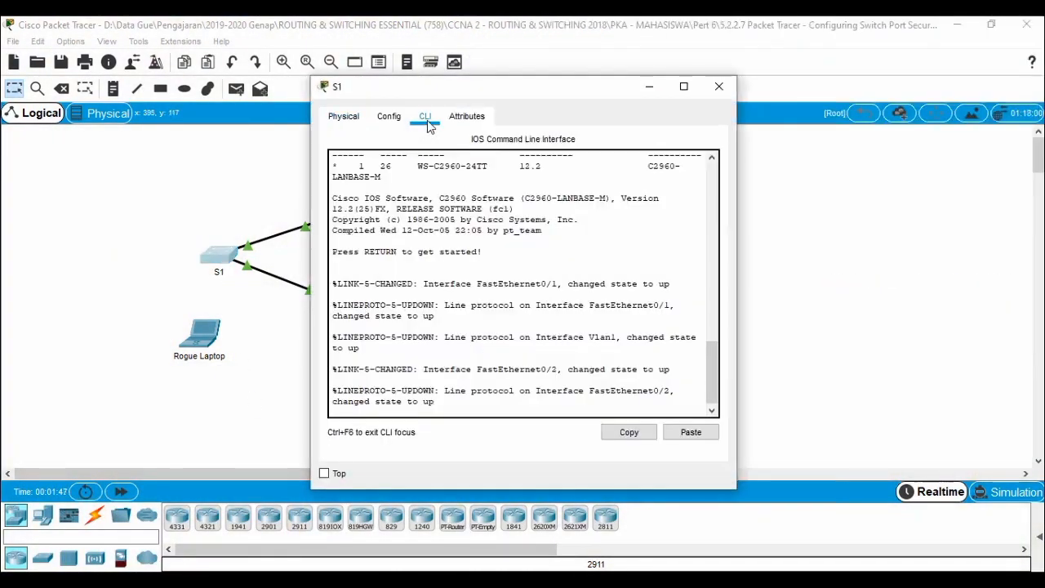
pyautogui.moveTo(501, 87); pyautogui.dragTo(207, 46)
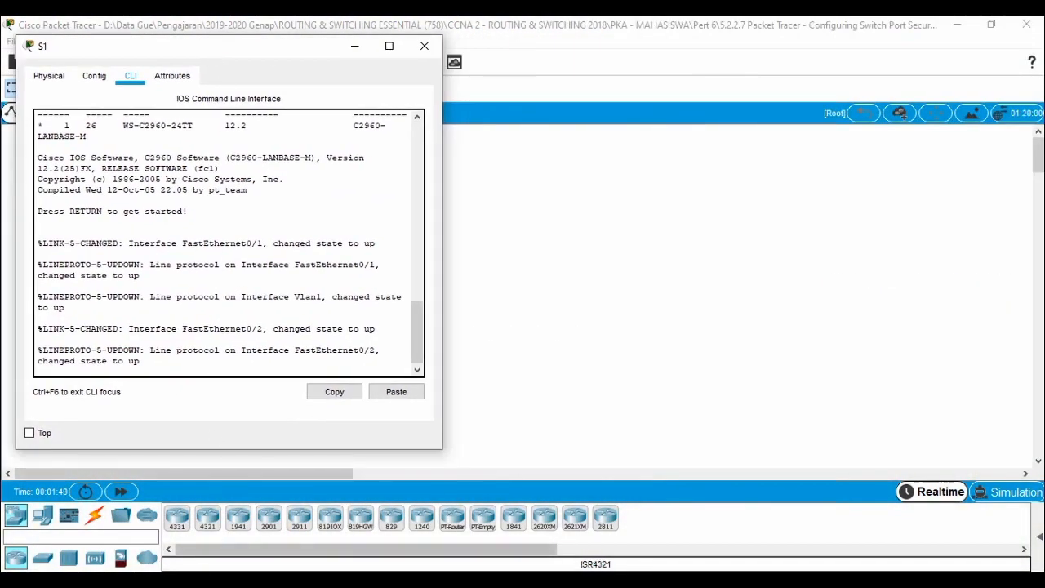
pyautogui.click(214, 579)
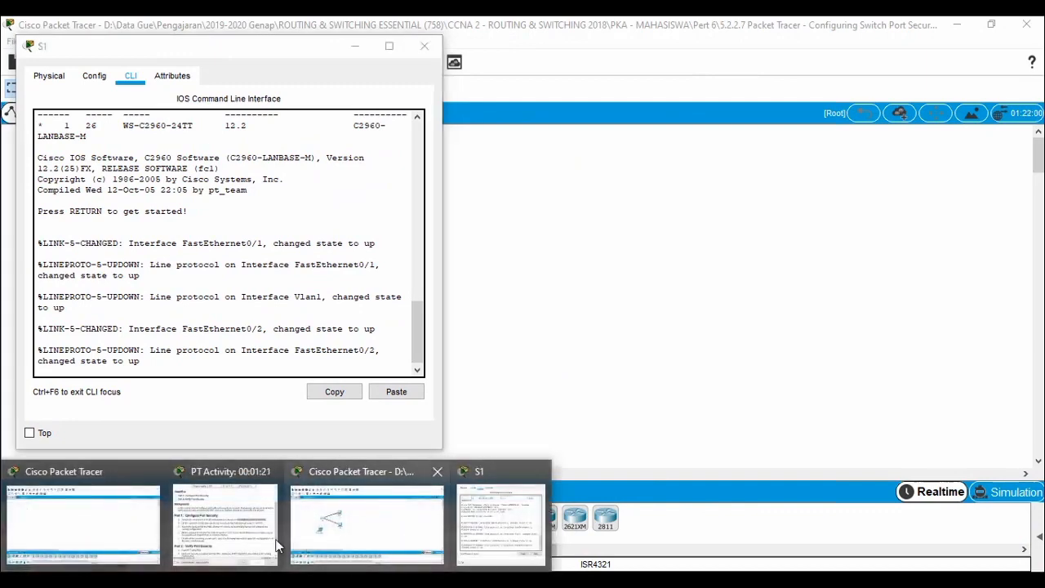
pyautogui.click(226, 523)
pyautogui.click(245, 362)
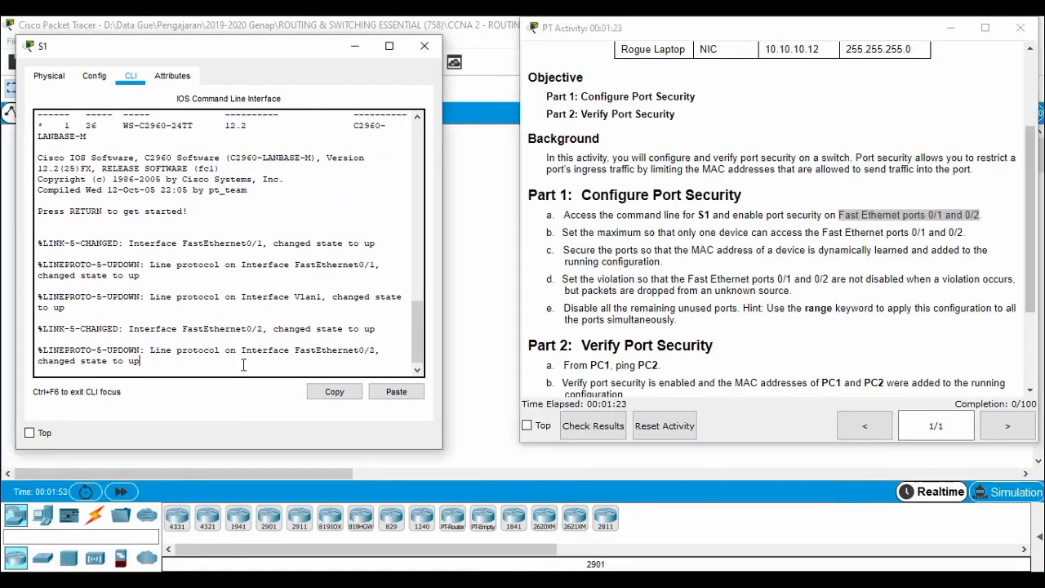
pyautogui.press('Return')
pyautogui.press('Return')
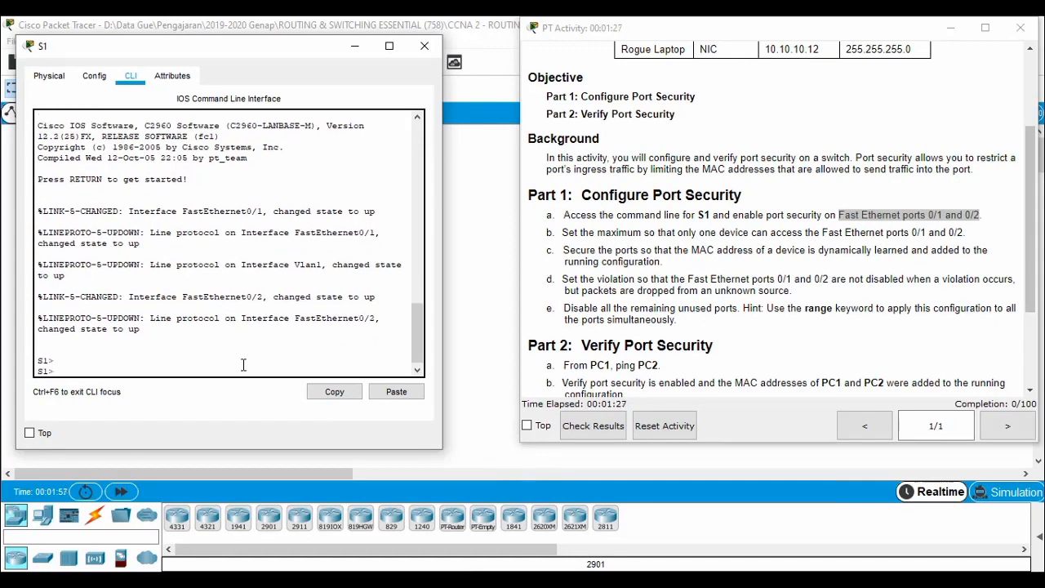
# Run enable and conf t, then select interface range fastEthernet 0/1-2 on S1.
pyautogui.write('en')
pyautogui.press('Return')
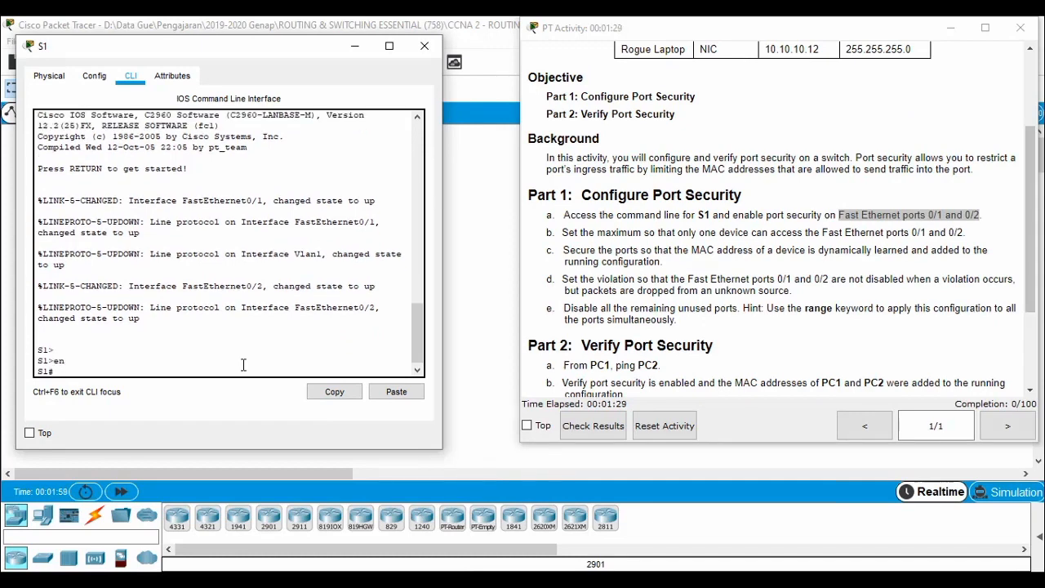
pyautogui.write('conf t')
pyautogui.press('Return')
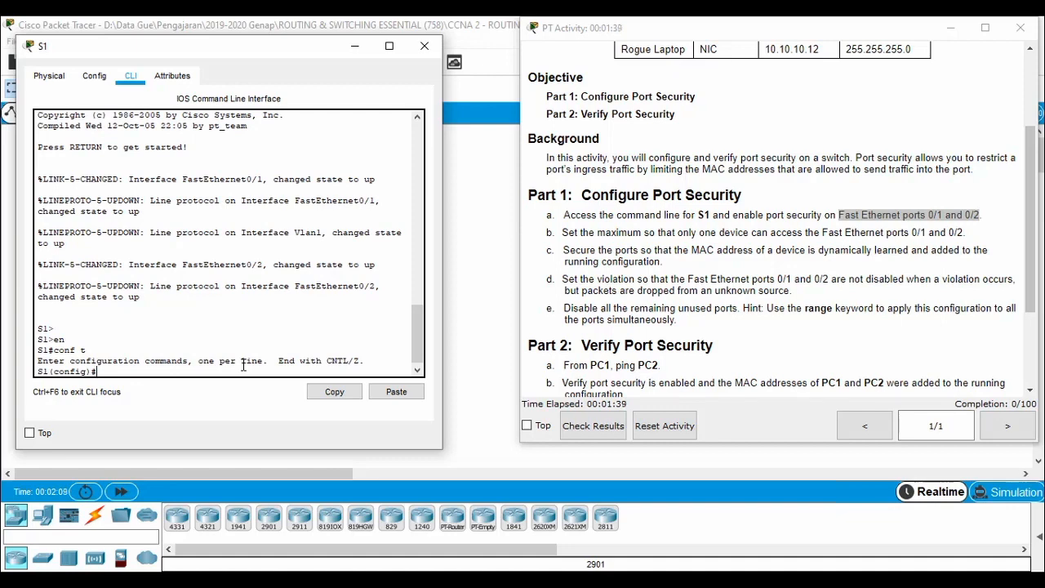
pyautogui.write('int')
pyautogui.press('Tab')
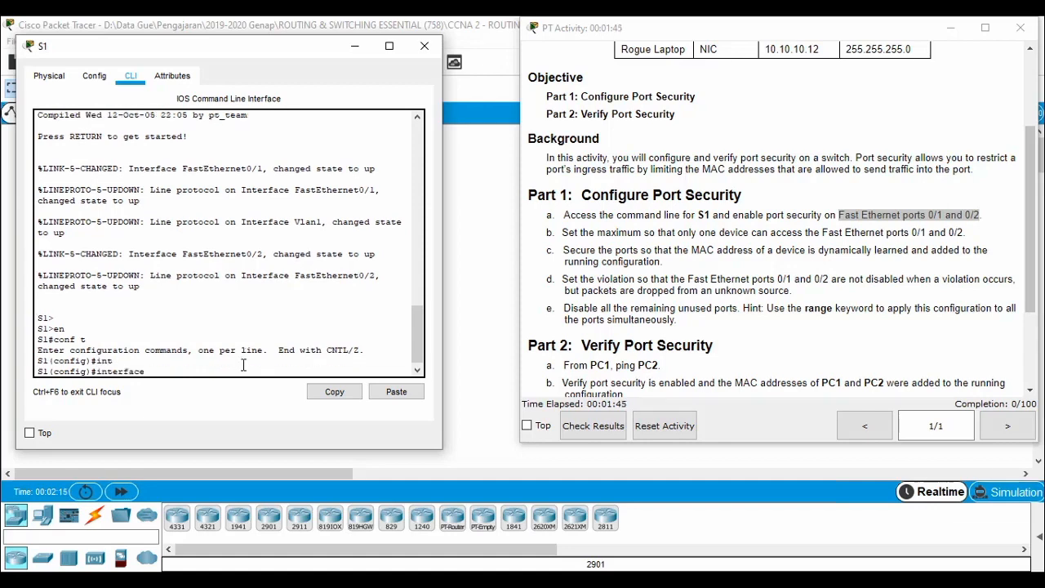
pyautogui.write('ran')
pyautogui.press('Tab')
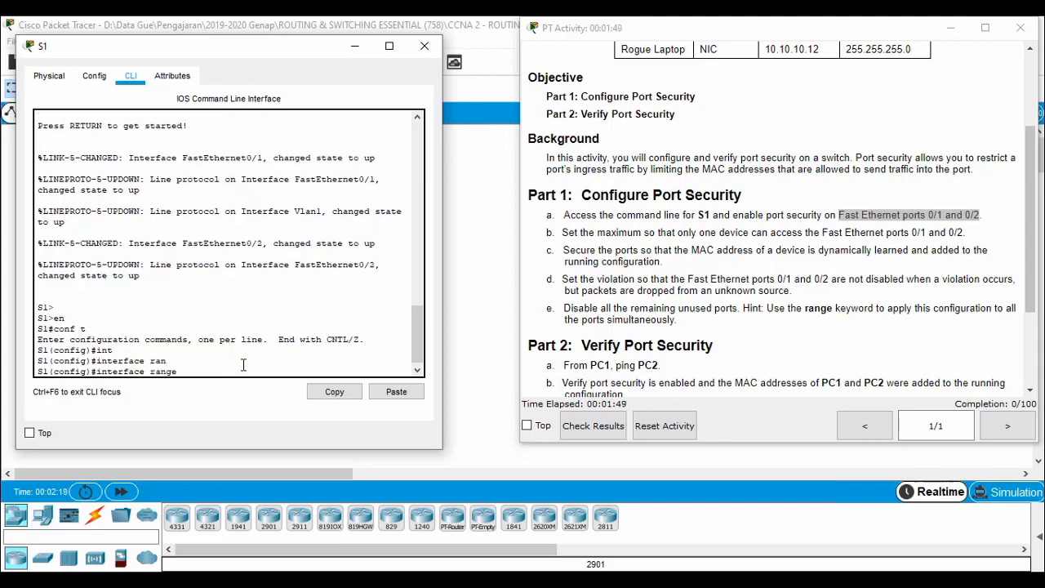
pyautogui.write('fas')
pyautogui.press('Tab')
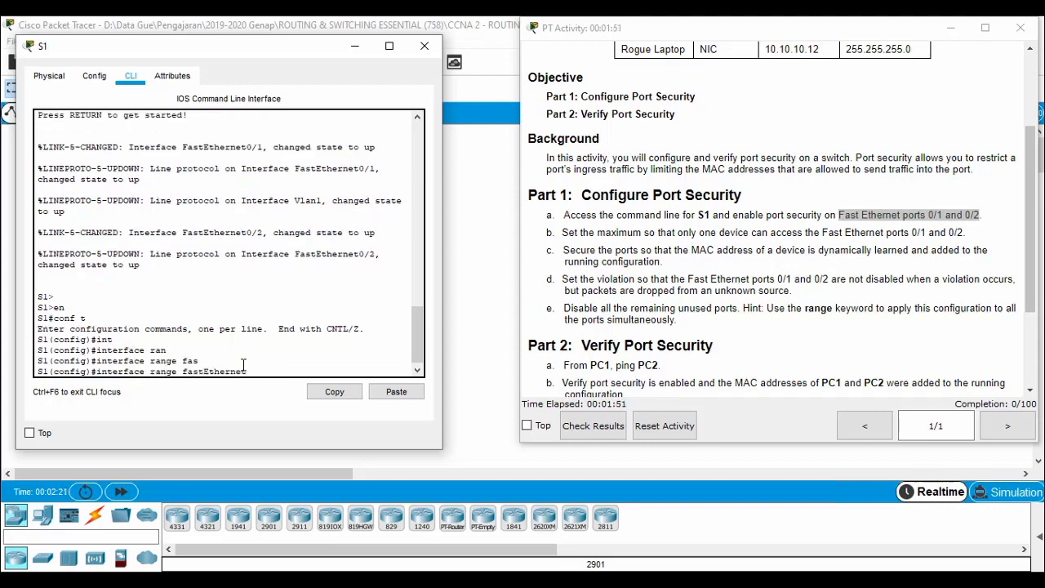
pyautogui.write('0/1-2')
pyautogui.press('Return')
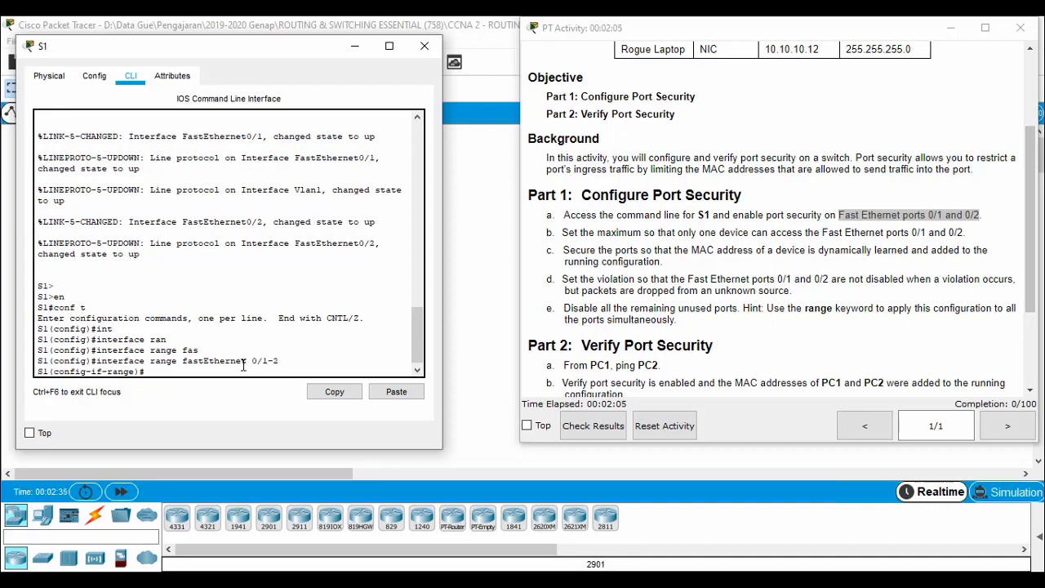
# Enable switchport port-security on FastEthernet 0/1 and 0/2.
pyautogui.write('swi')
pyautogui.press('Tab')
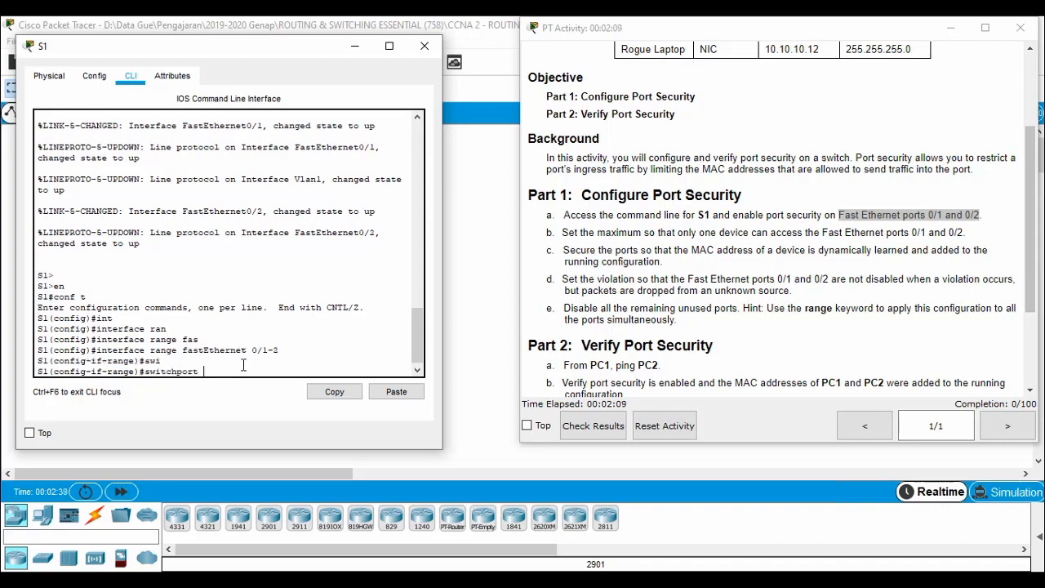
pyautogui.write('po')
pyautogui.press('Tab')
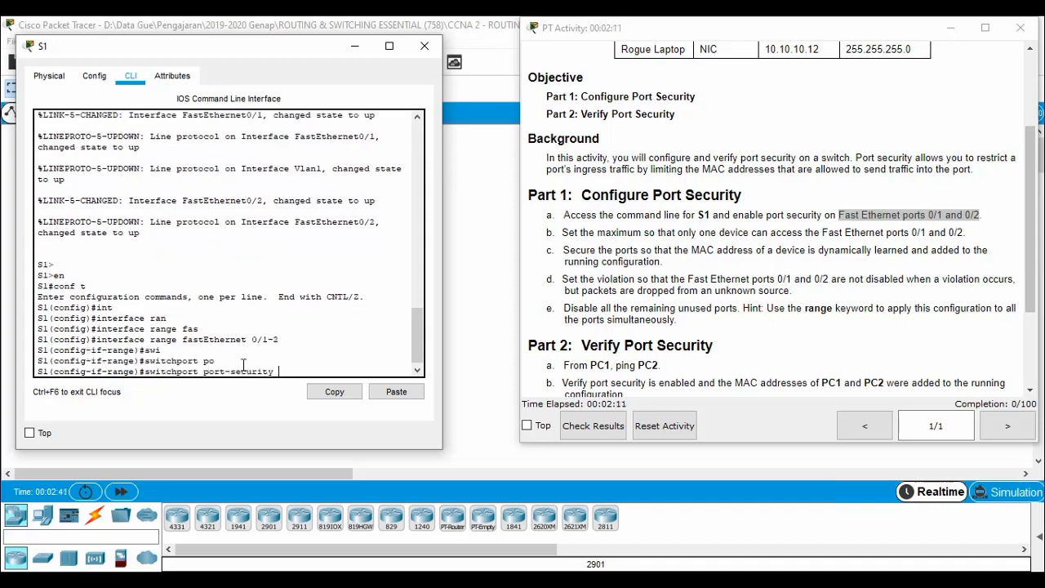
pyautogui.press('Return')
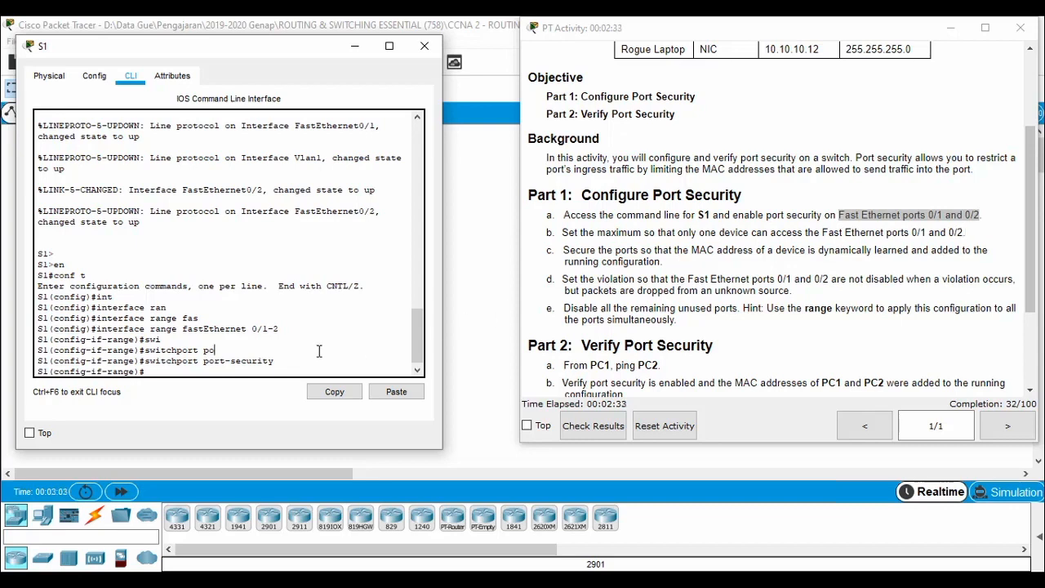
# Enter switchport port-security maximum 1 for S1's Fa0/1–0/2 interface range.
pyautogui.write('swi')
pyautogui.press('Tab')
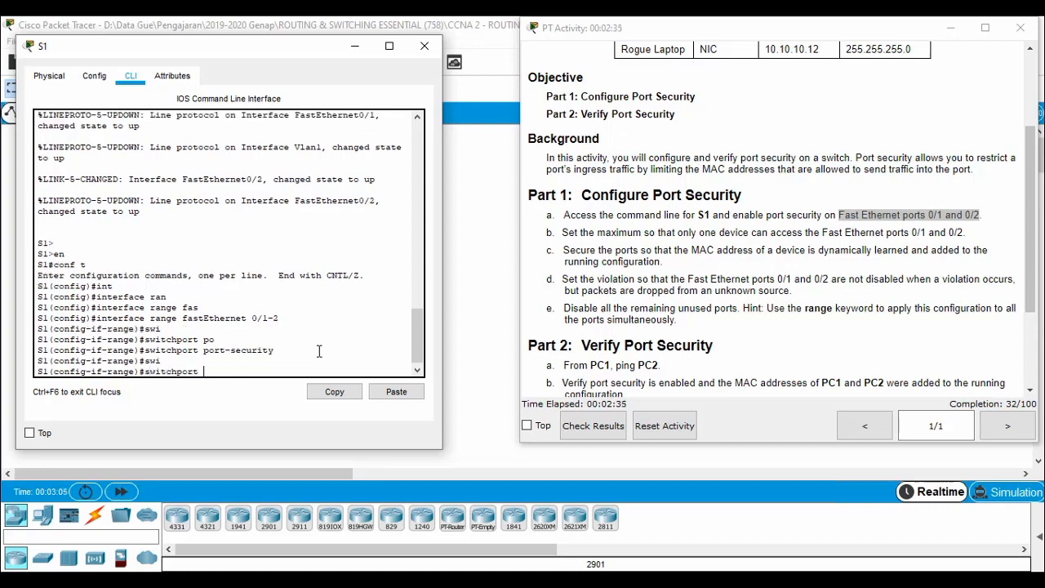
pyautogui.write('po')
pyautogui.press('Tab')
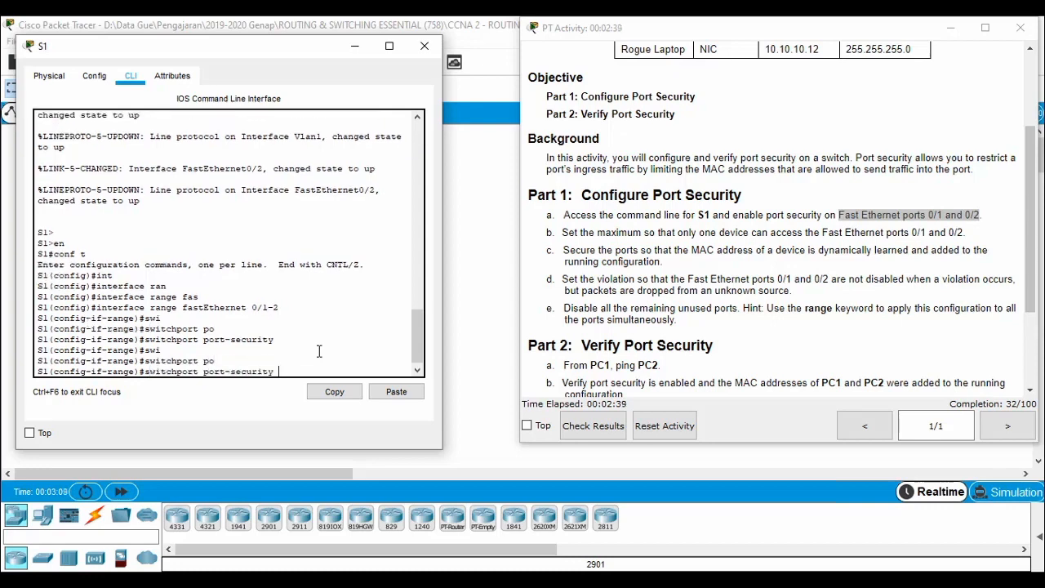
pyautogui.write('max')
pyautogui.press('Tab')
pyautogui.write('1')
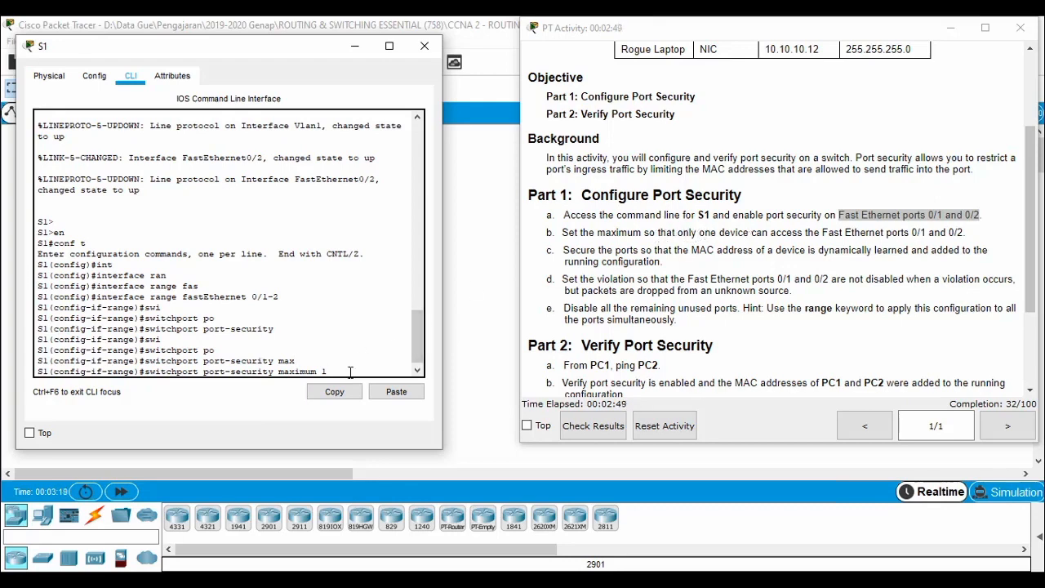
pyautogui.press('Return')
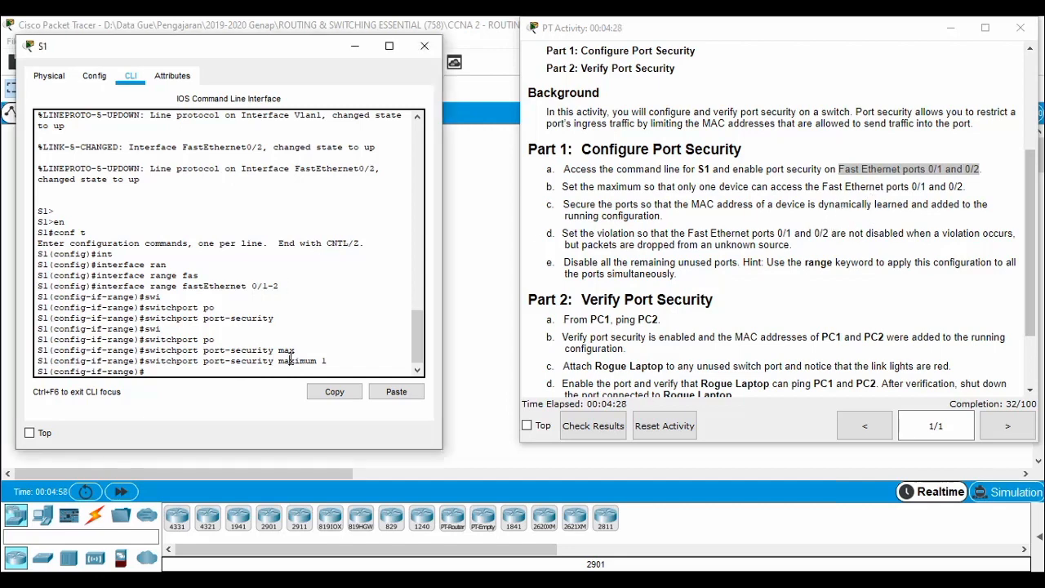
# Enter switchport port-security mac-address sticky on Fa0/1–0/2, raising completion to 46/100.
pyautogui.write('sw')
pyautogui.press('Tab')
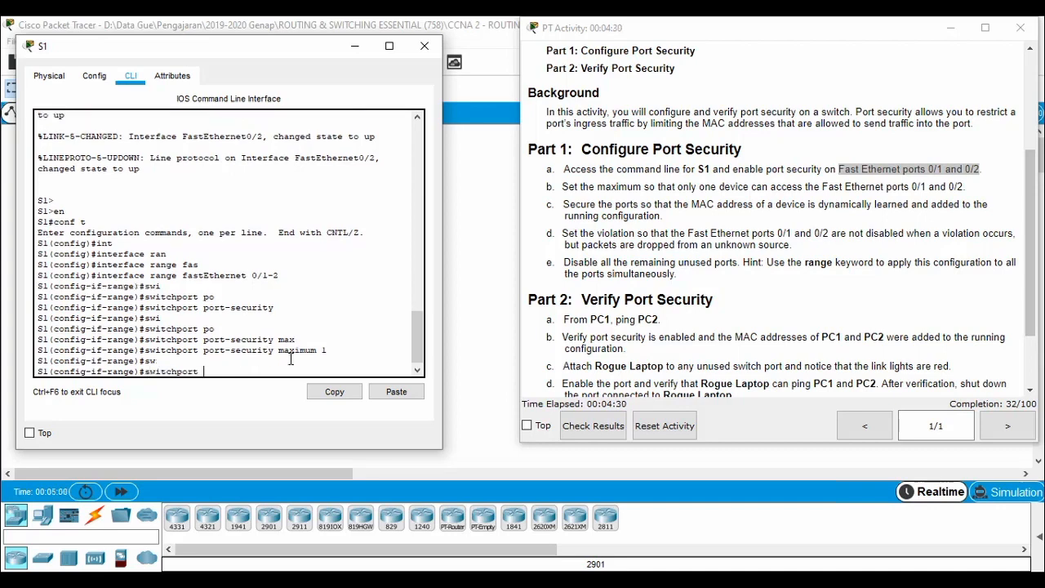
pyautogui.write('po')
pyautogui.press('Tab')
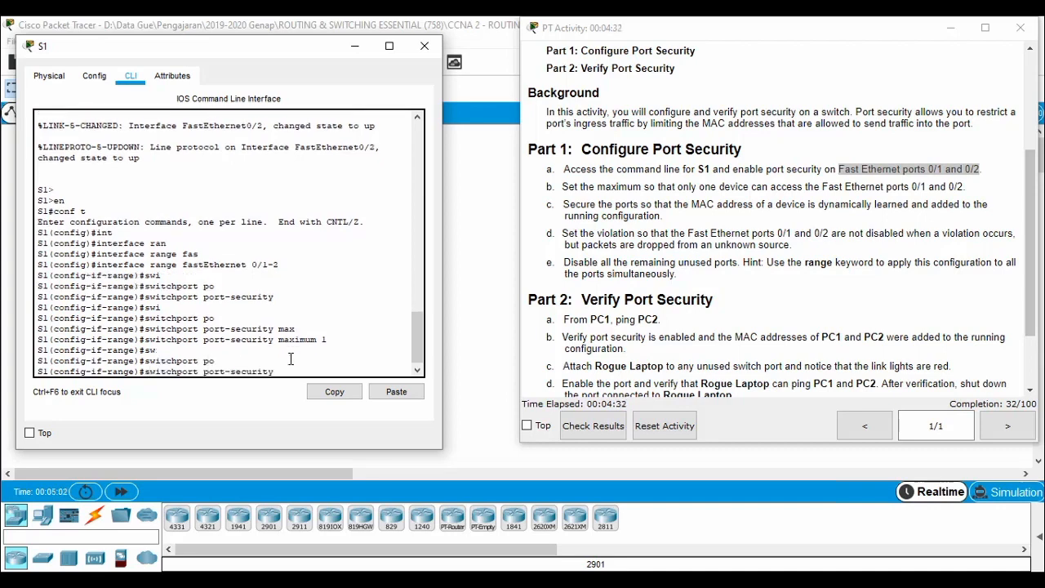
pyautogui.write('ma')
pyautogui.press('Tab')
pyautogui.write('c')
pyautogui.press('Tab')
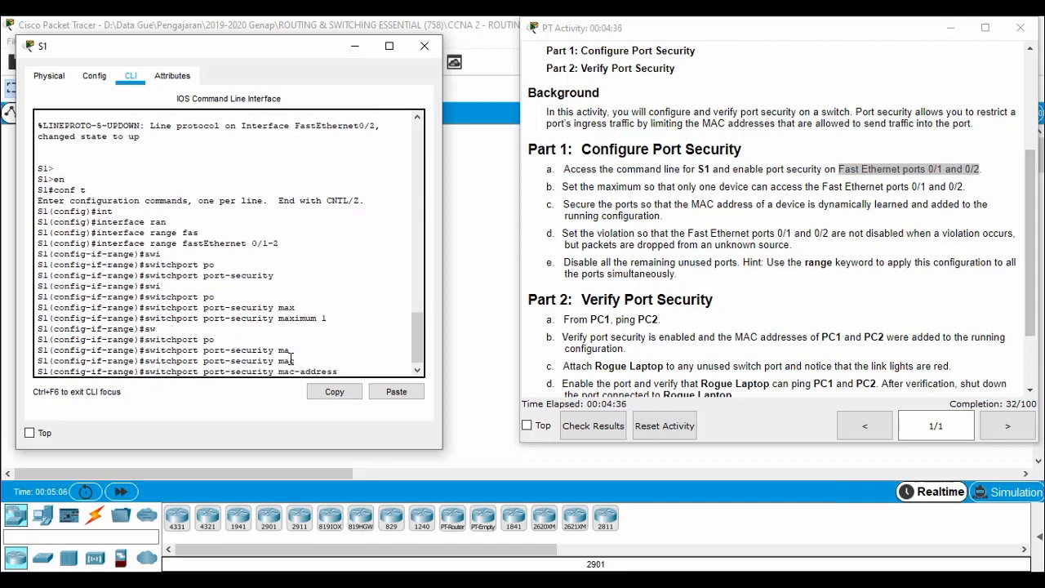
pyautogui.write('sti')
pyautogui.press('Tab')
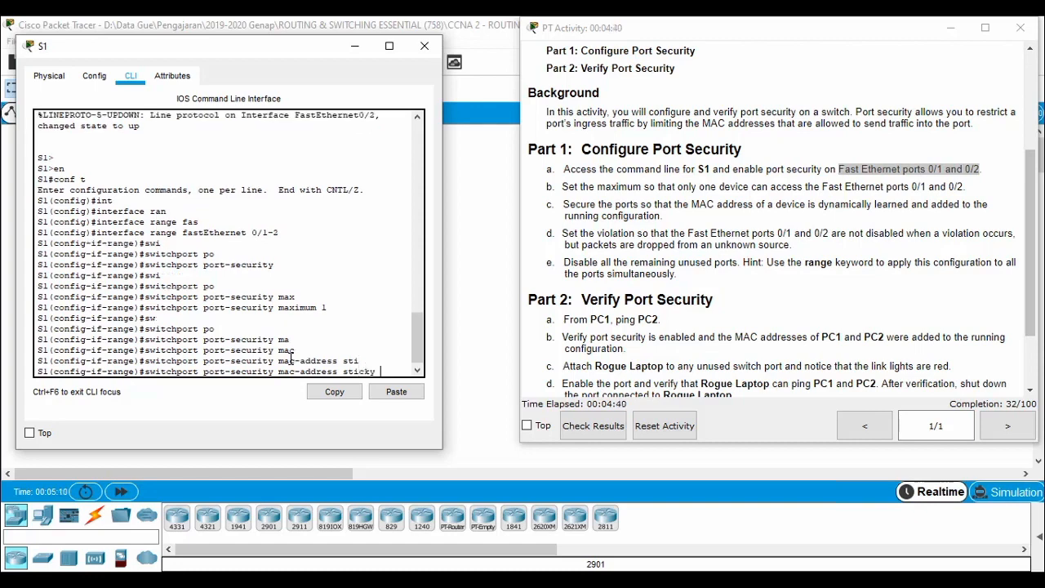
pyautogui.press('Return')
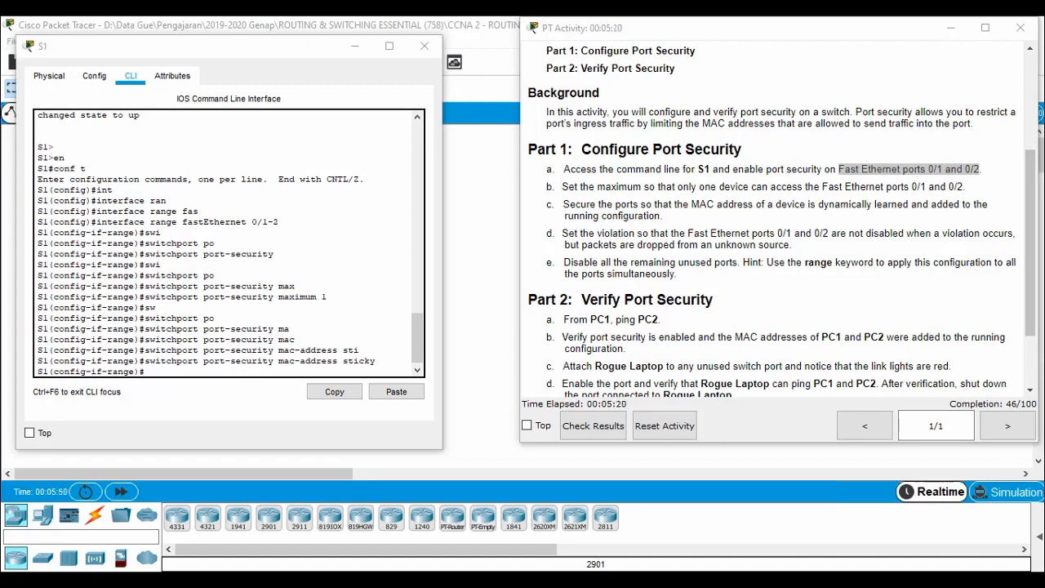
# Bring the topology to the front to inspect S1's links and the unconnected Rogue Laptop.
pyautogui.click(483, 227)
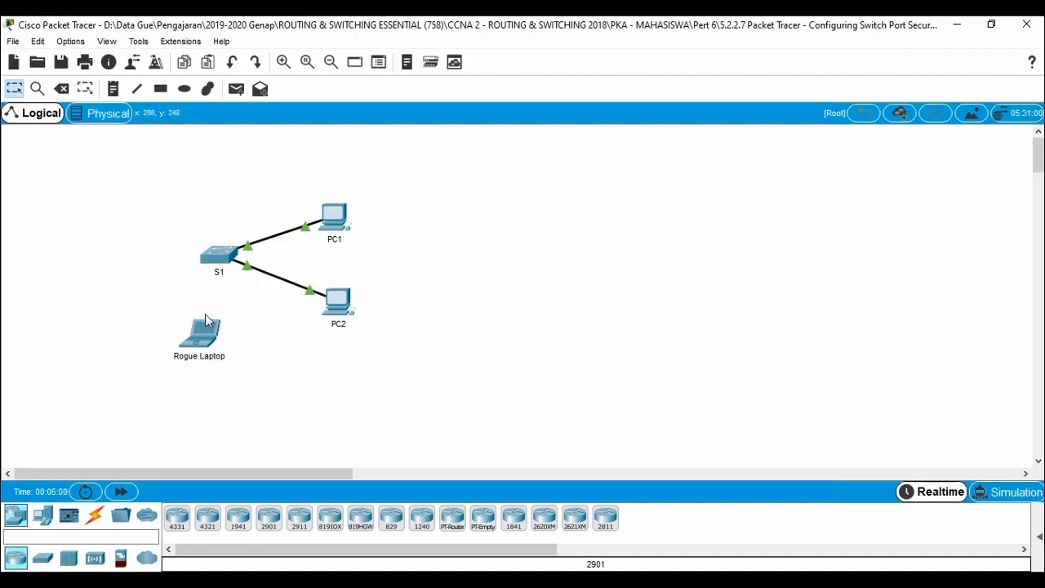
pyautogui.moveTo(238, 256)
pyautogui.moveTo(206, 327)
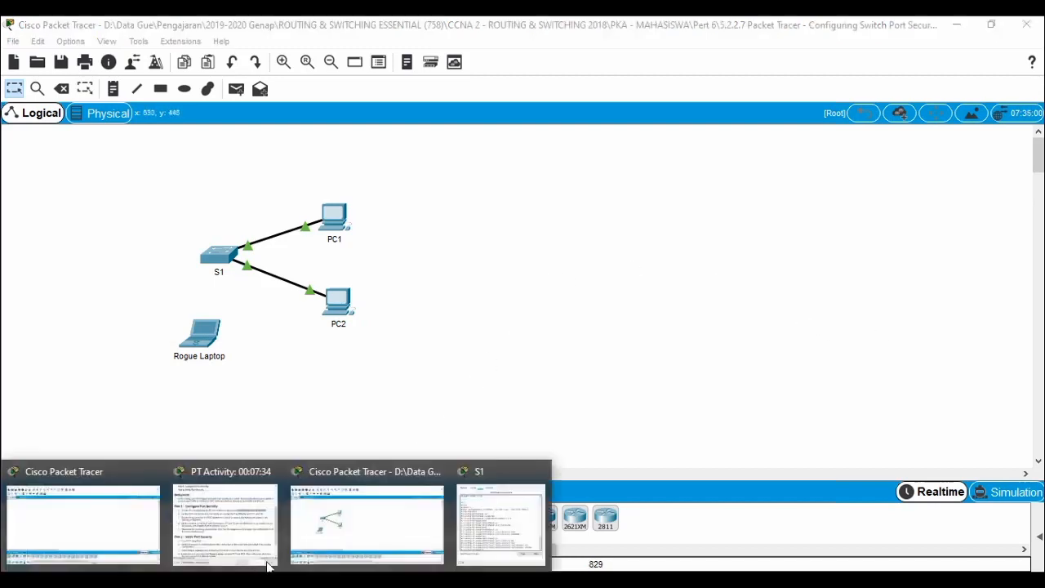
pyautogui.click(206, 258)
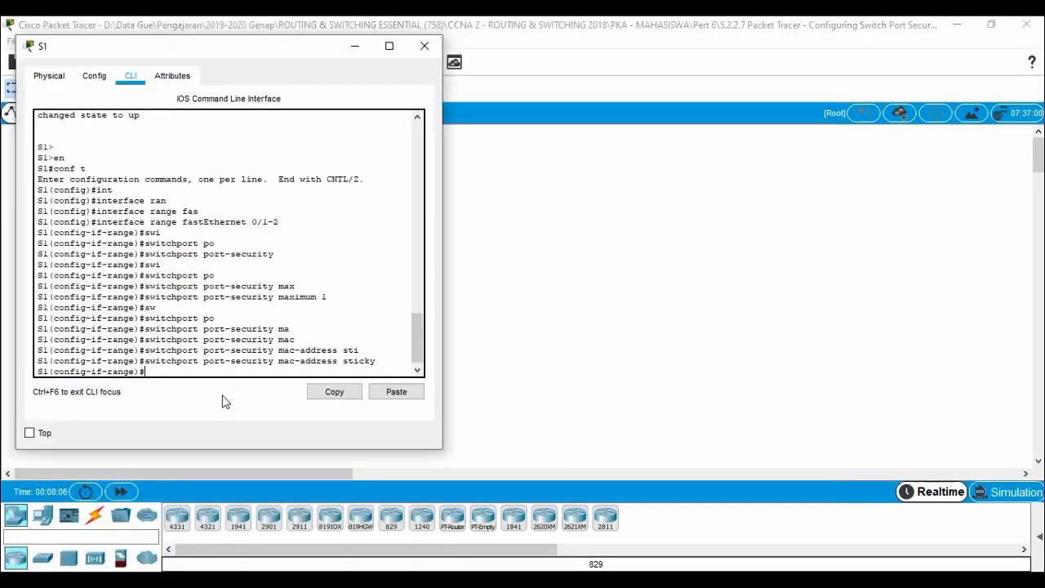
pyautogui.click(262, 581)
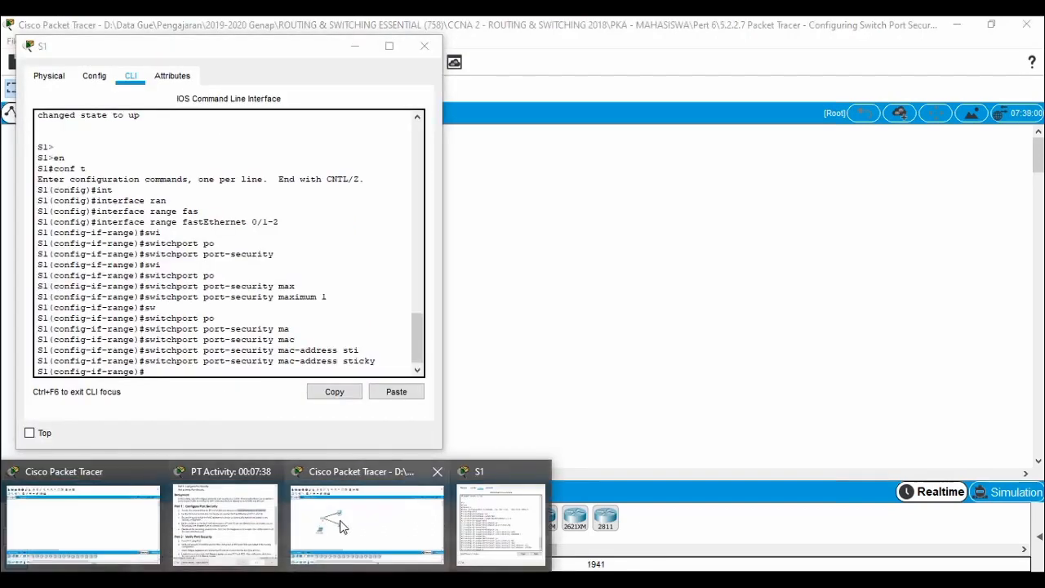
pyautogui.click(240, 545)
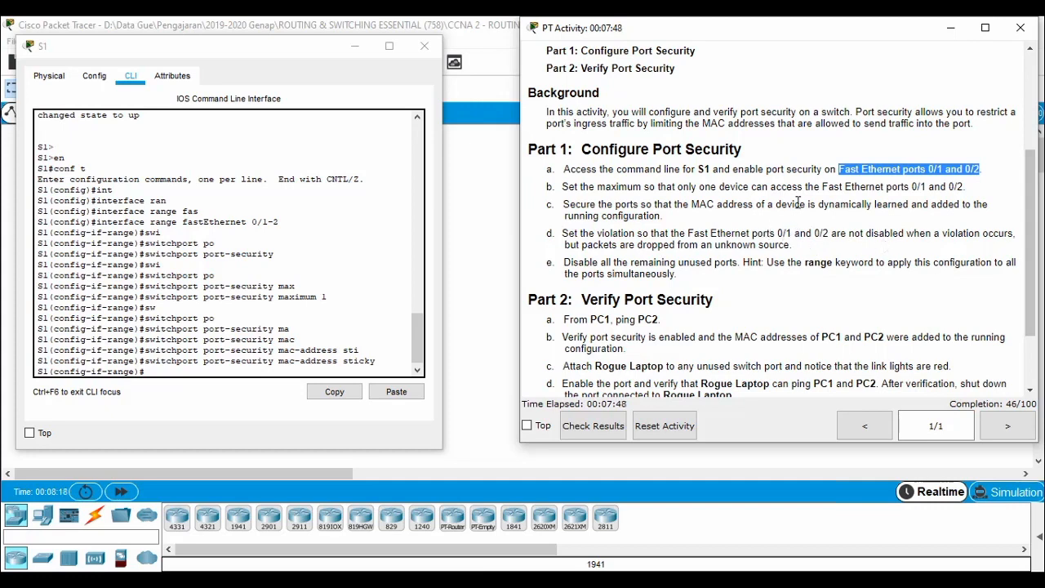
pyautogui.click(637, 233)
pyautogui.moveTo(637, 233); pyautogui.dragTo(680, 245)
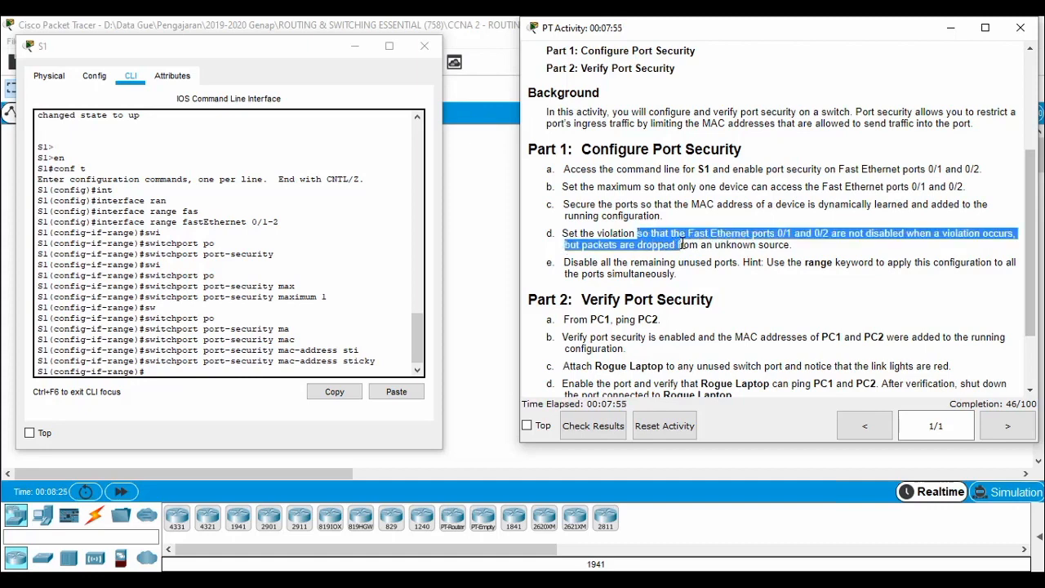
pyautogui.click(884, 239)
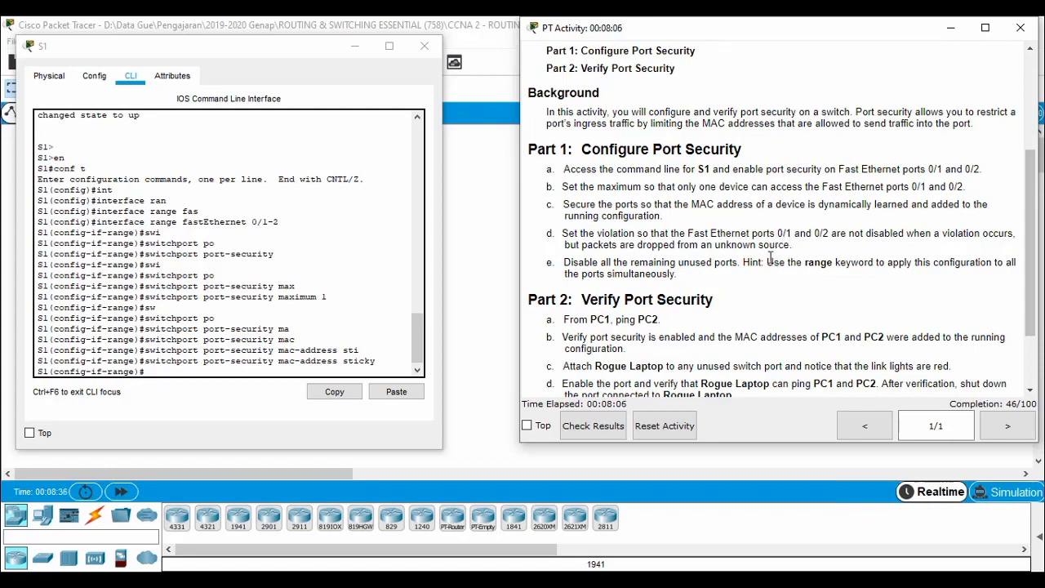
# Enter switchport port-security violation restrict on S1's Fa0/1–0/2, reaching 62/100 completion.
pyautogui.click(379, 326)
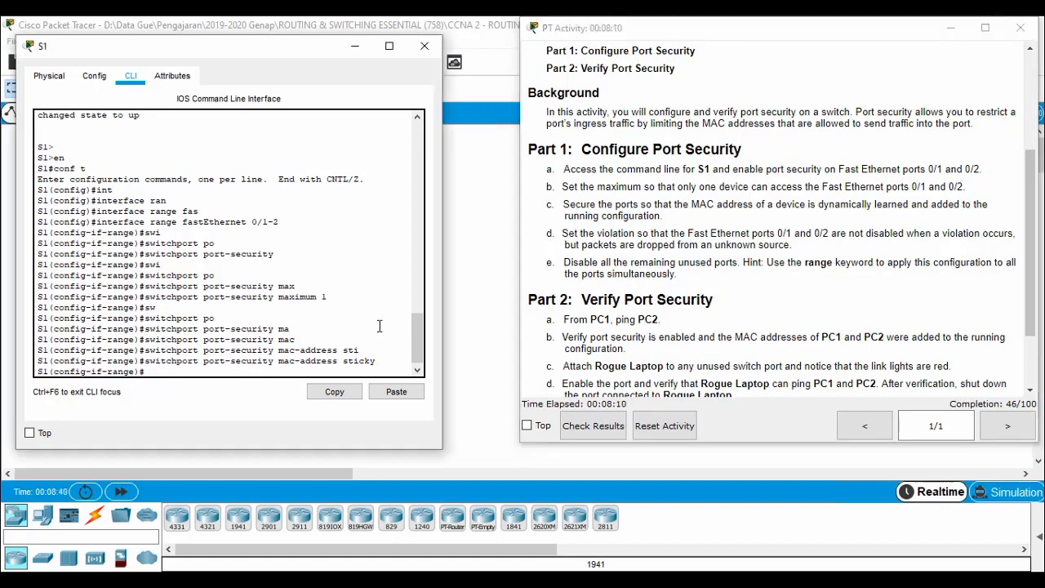
pyautogui.write('s')
pyautogui.press('Tab')
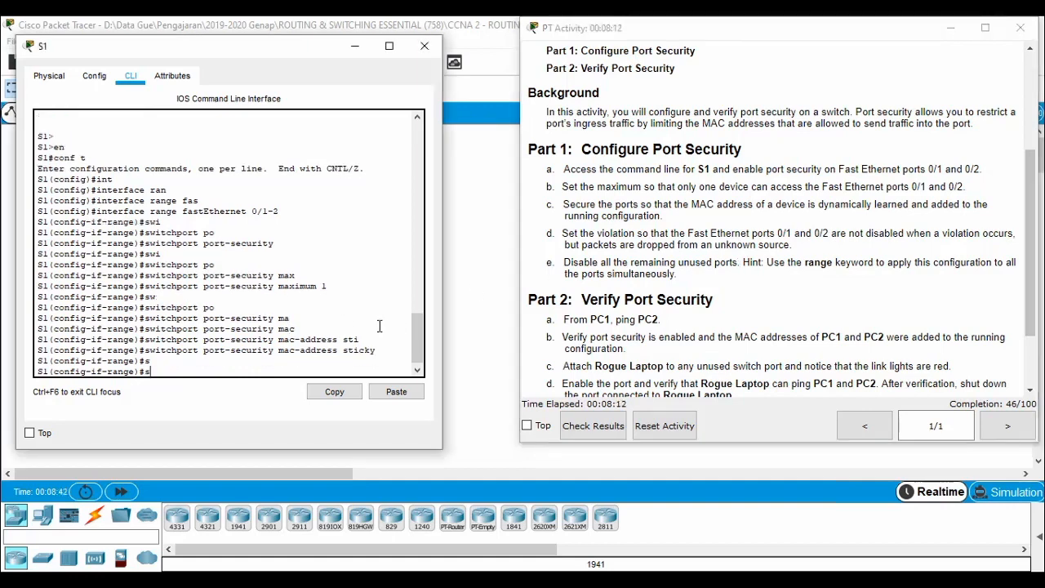
pyautogui.write('wi')
pyautogui.press('Tab')
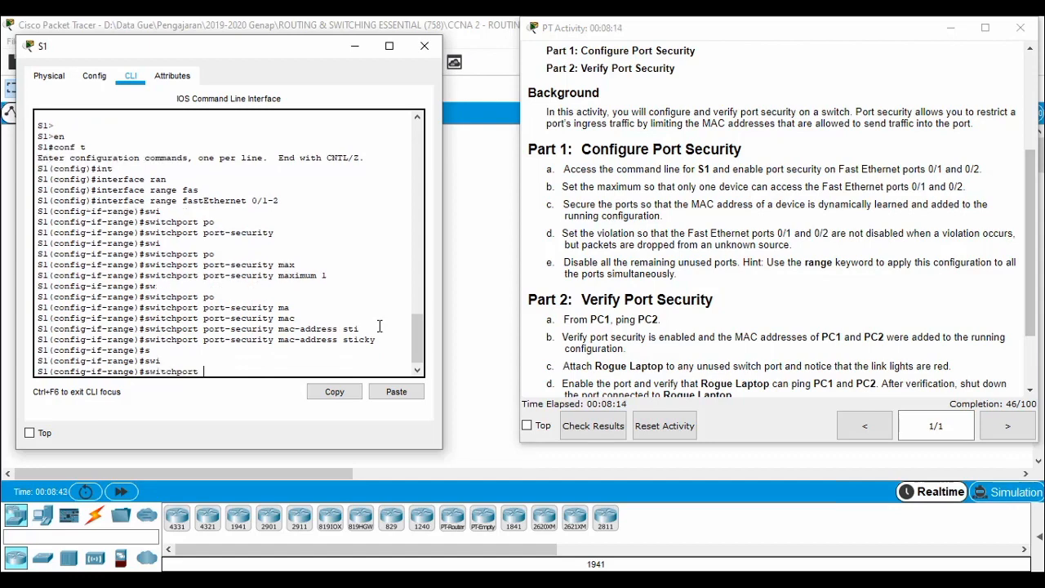
pyautogui.write('po')
pyautogui.press('Tab')
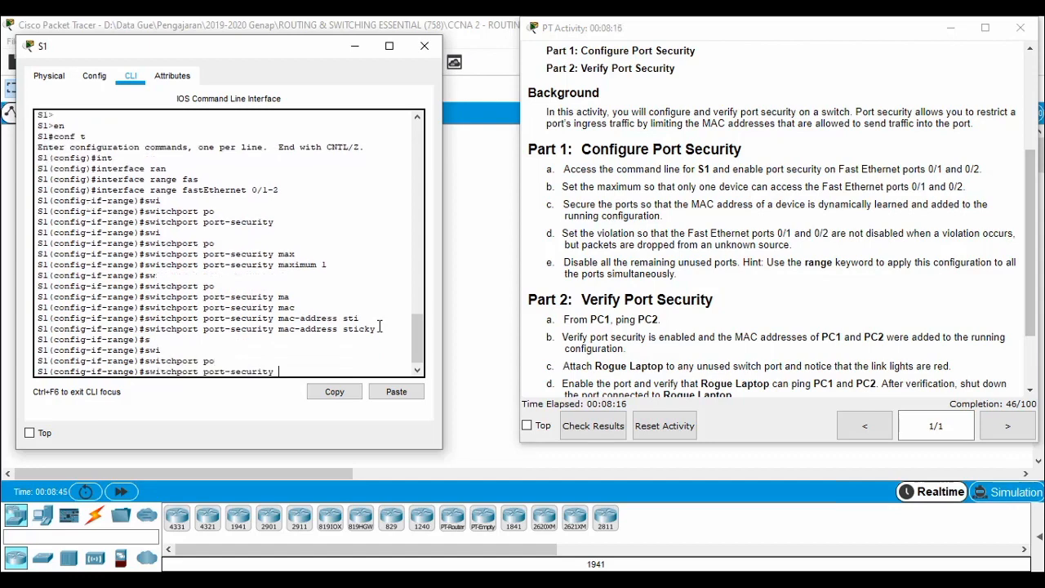
pyautogui.write('vi')
pyautogui.press('Tab')
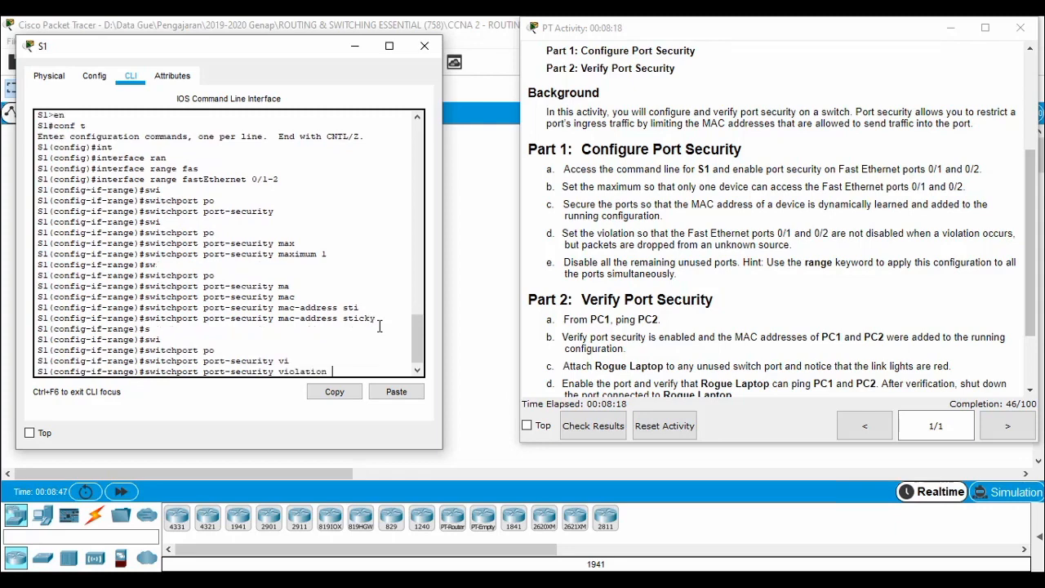
pyautogui.write('?')
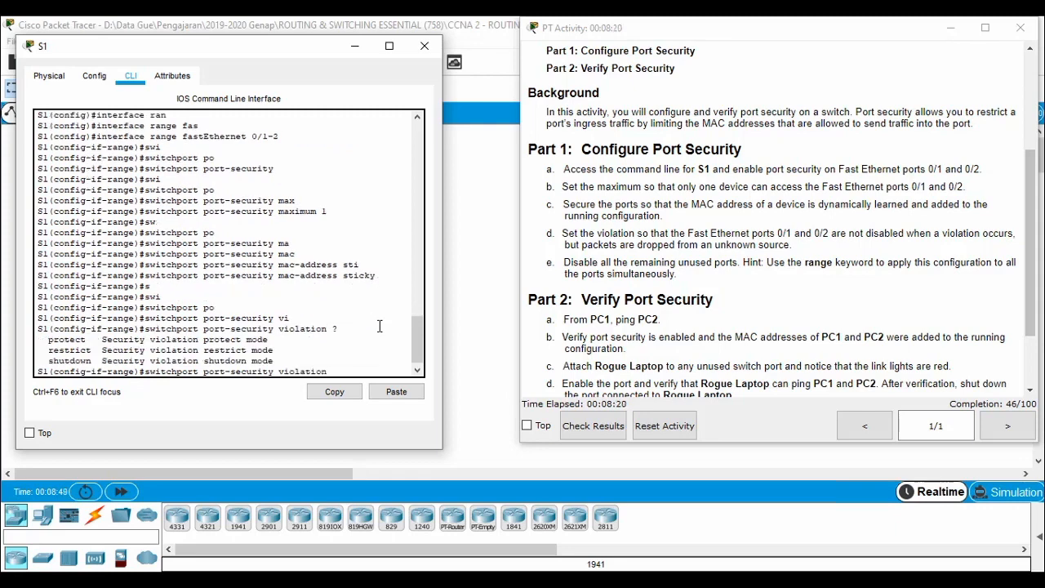
pyautogui.write('res')
pyautogui.press('Tab')
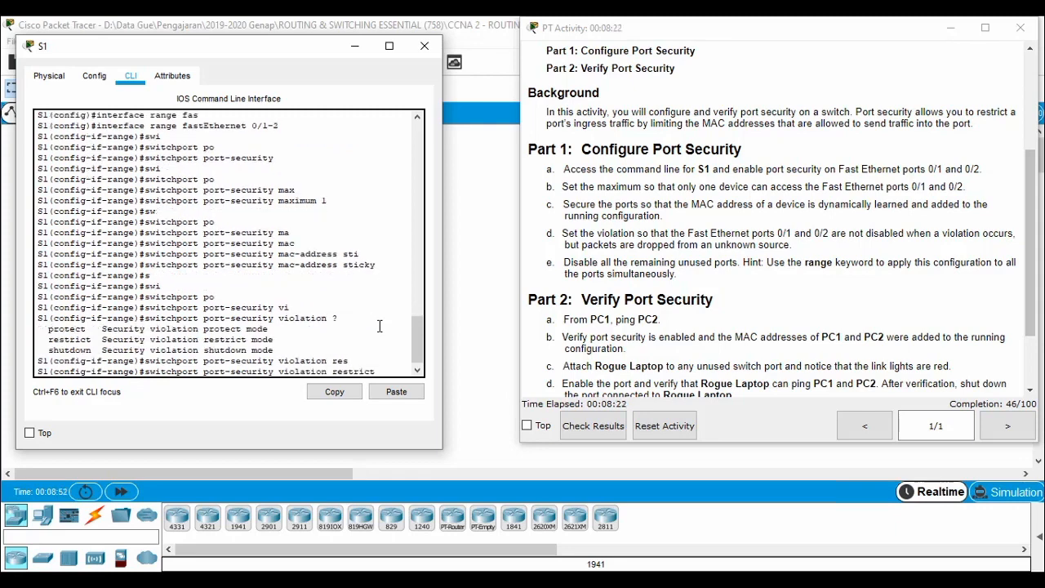
pyautogui.press('Return')
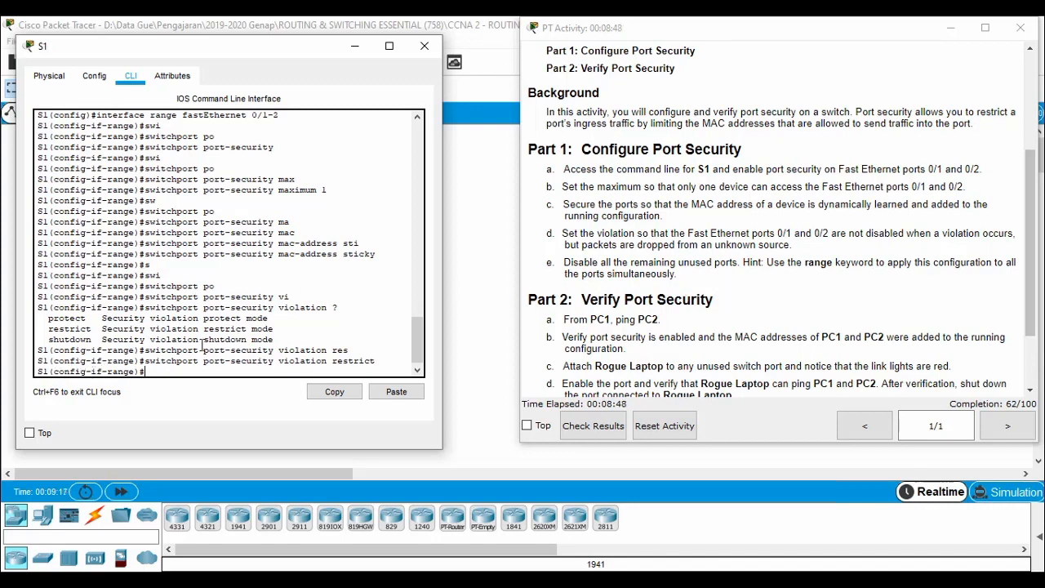
pyautogui.click(499, 235)
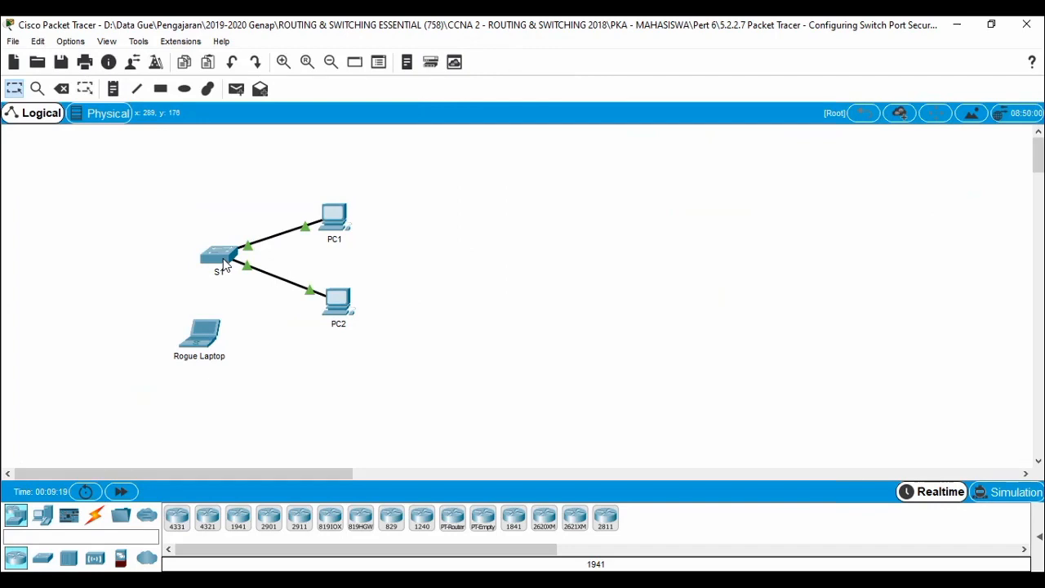
# Check S1's port status, reopen its CLI and exit to the S1(config)# prompt.
pyautogui.moveTo(223, 266)
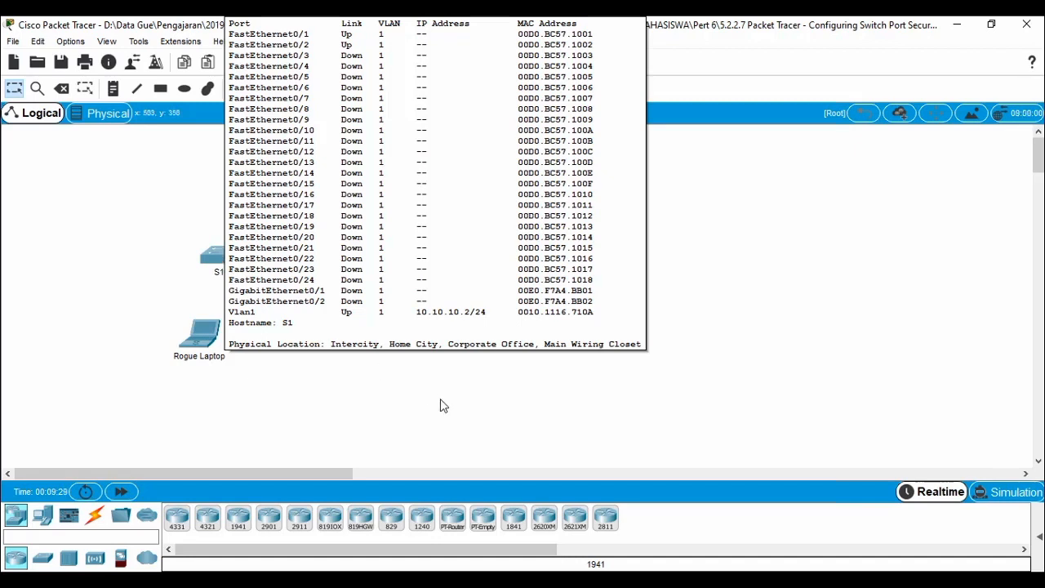
pyautogui.click(221, 267)
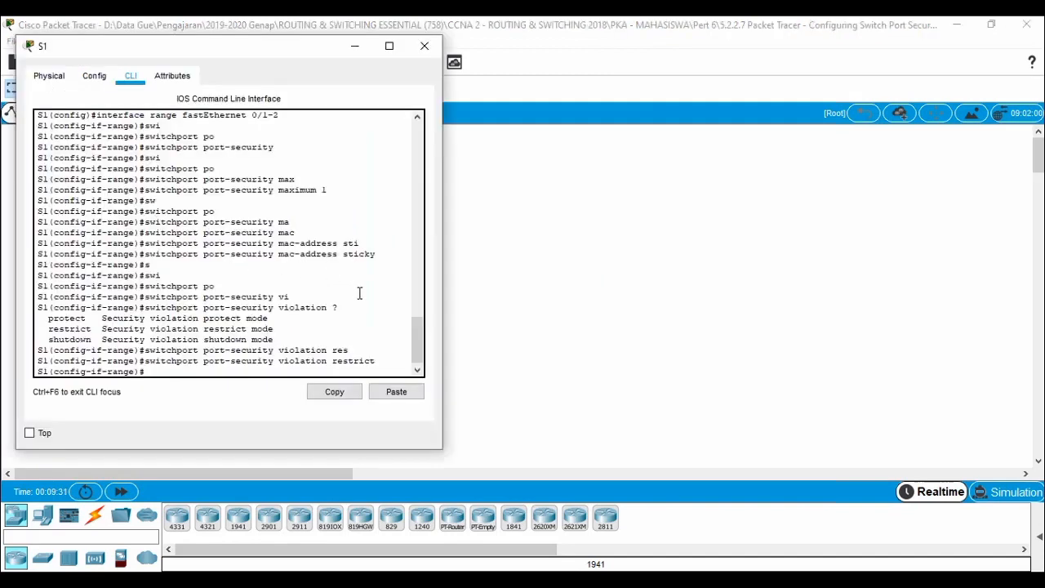
pyautogui.write('exit')
# Leave interface mode and start an interface range for fastEthernet 0/3-24 and gigabitEthernet.
pyautogui.press('Return')
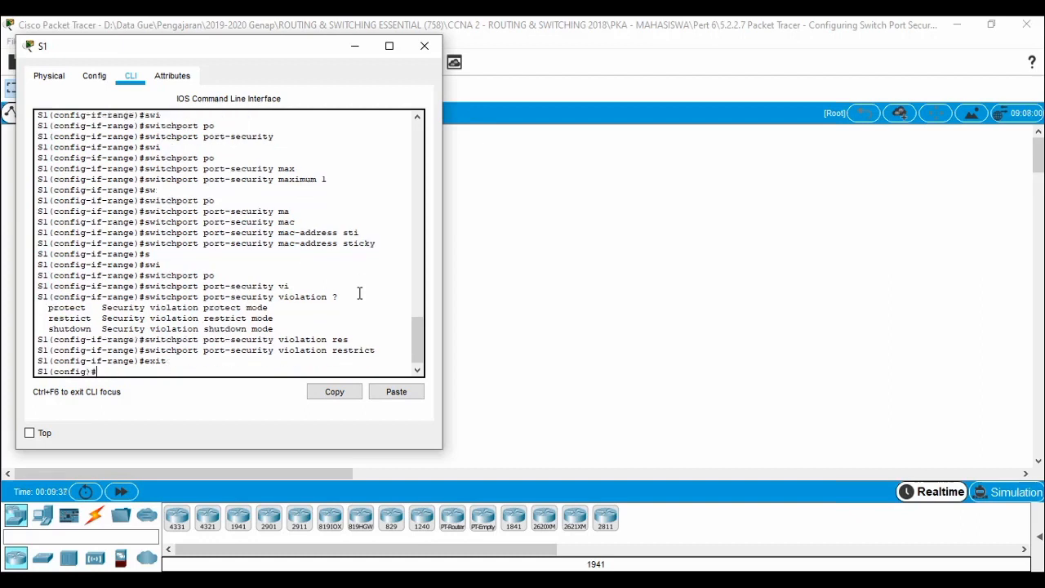
pyautogui.write('int')
pyautogui.press('Tab')
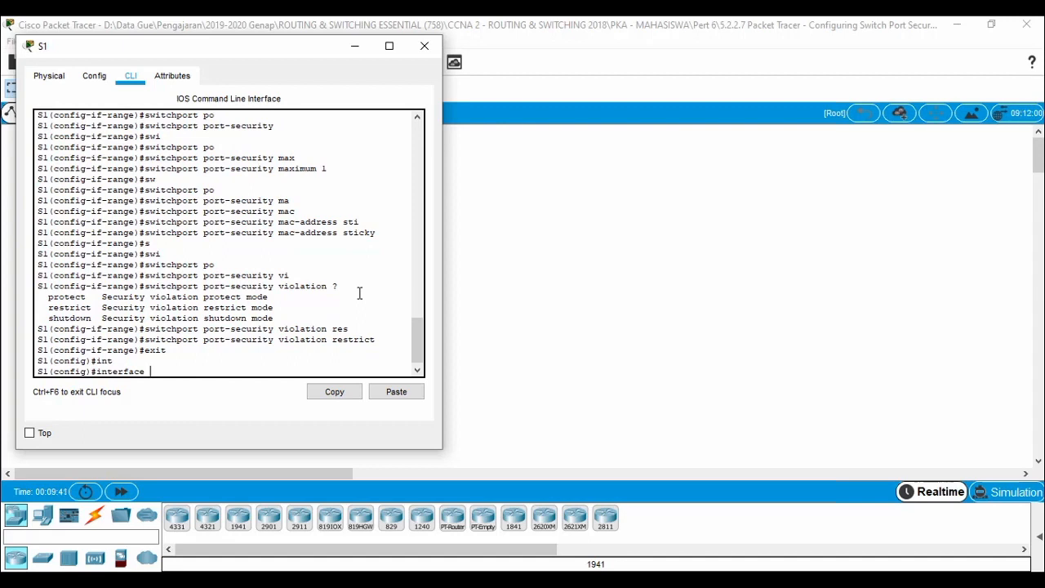
pyautogui.write('range')
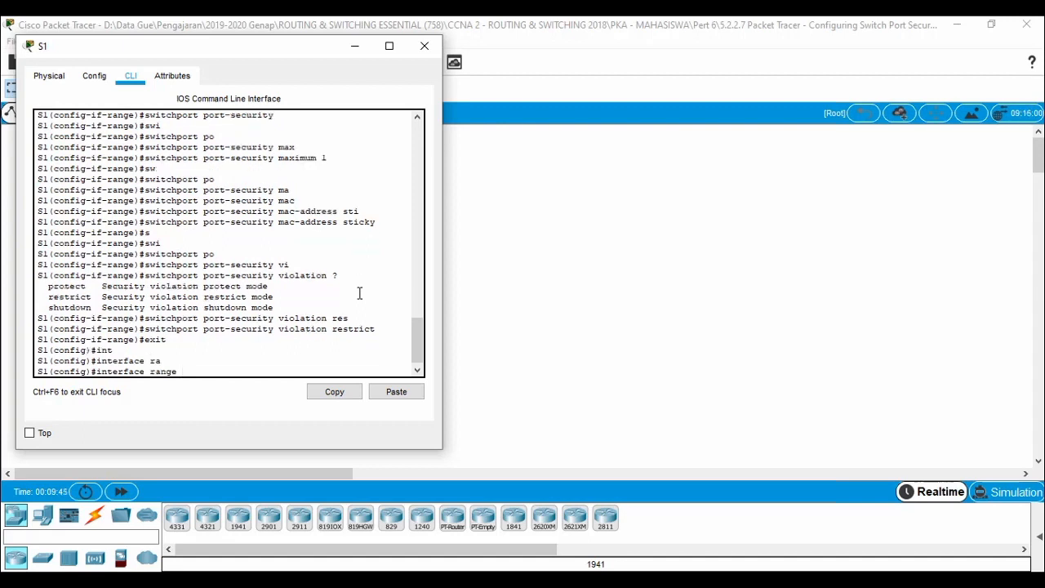
pyautogui.write('f')
pyautogui.press('Tab')
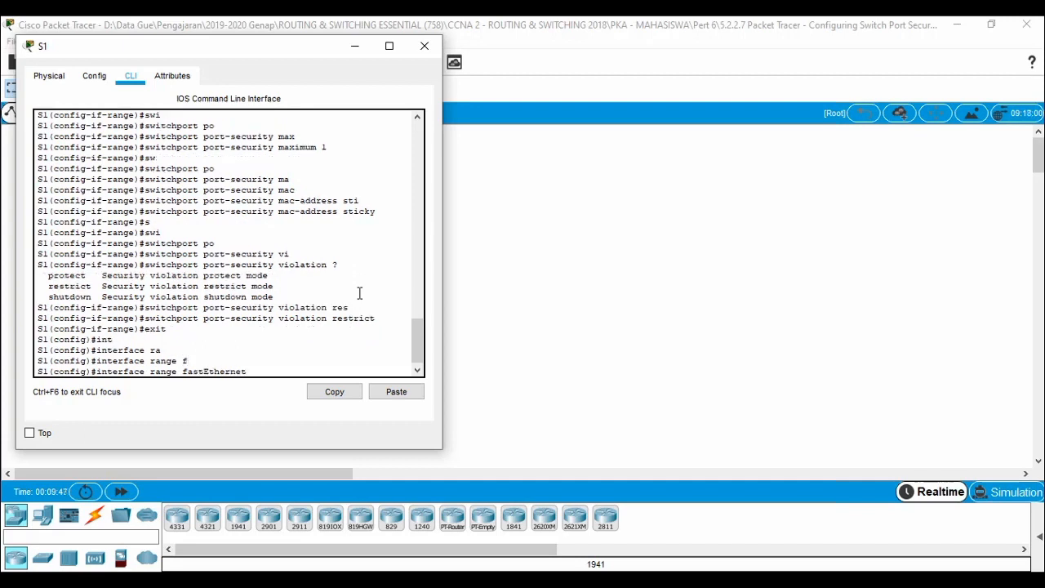
pyautogui.write('0')
pyautogui.write('/3')
pyautogui.write('-24')
pyautogui.write(',')
pyautogui.write(',')
pyautogui.write(' gi')
pyautogui.press('Tab')
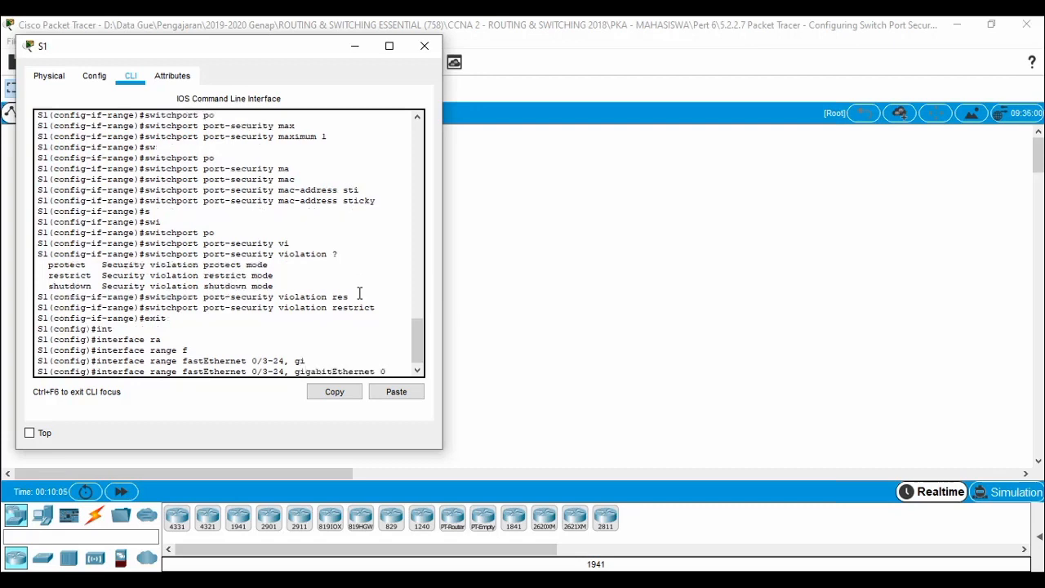
pyautogui.press('BackSpace')
# Finish the range with gigabitEthernet 0/1-2 and shut down all the selected ports.
pyautogui.click(462, 263)
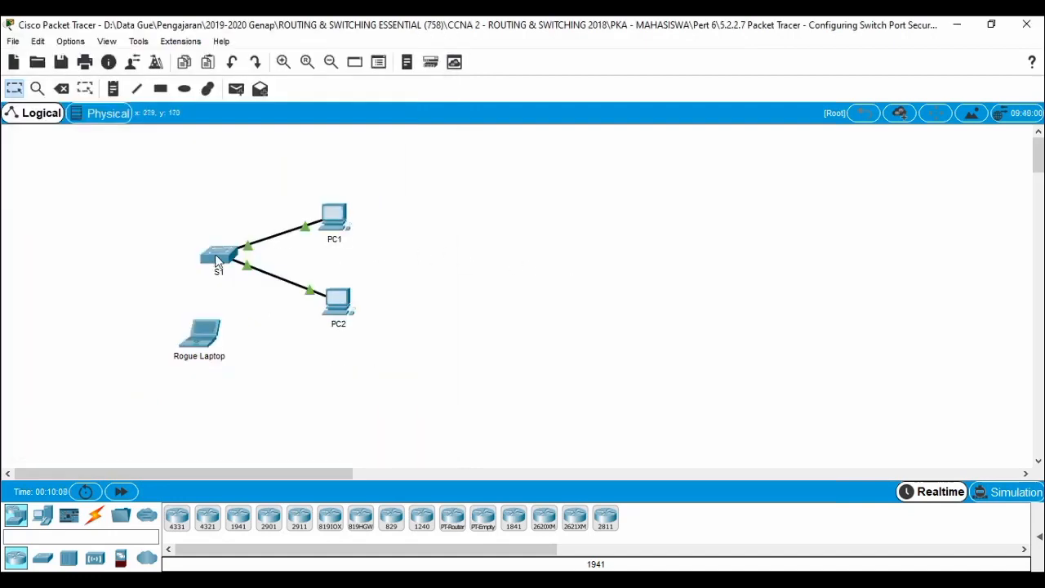
pyautogui.moveTo(215, 256)
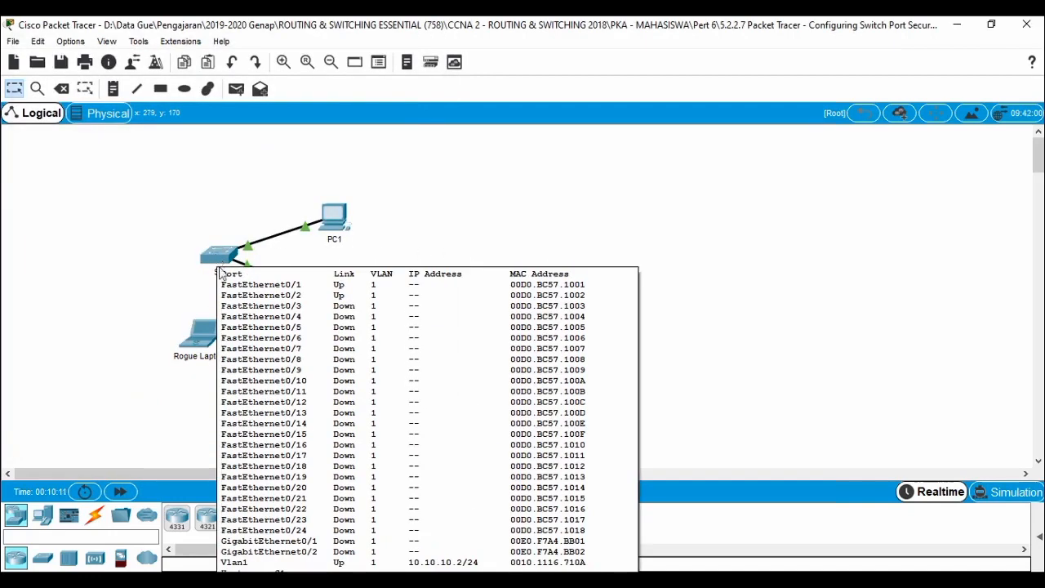
pyautogui.click(217, 254)
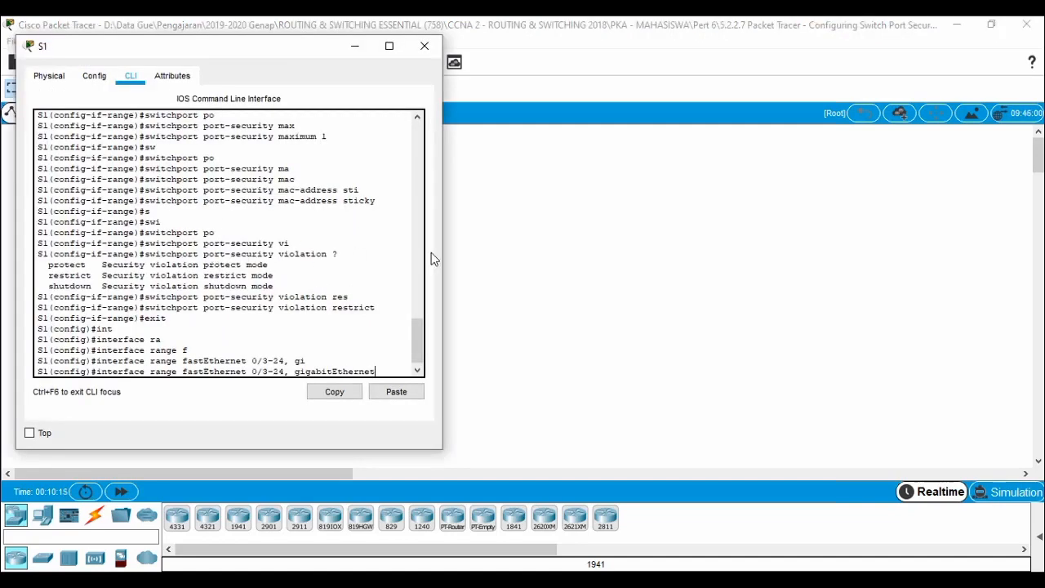
pyautogui.write('0/1-2')
pyautogui.press('Return')
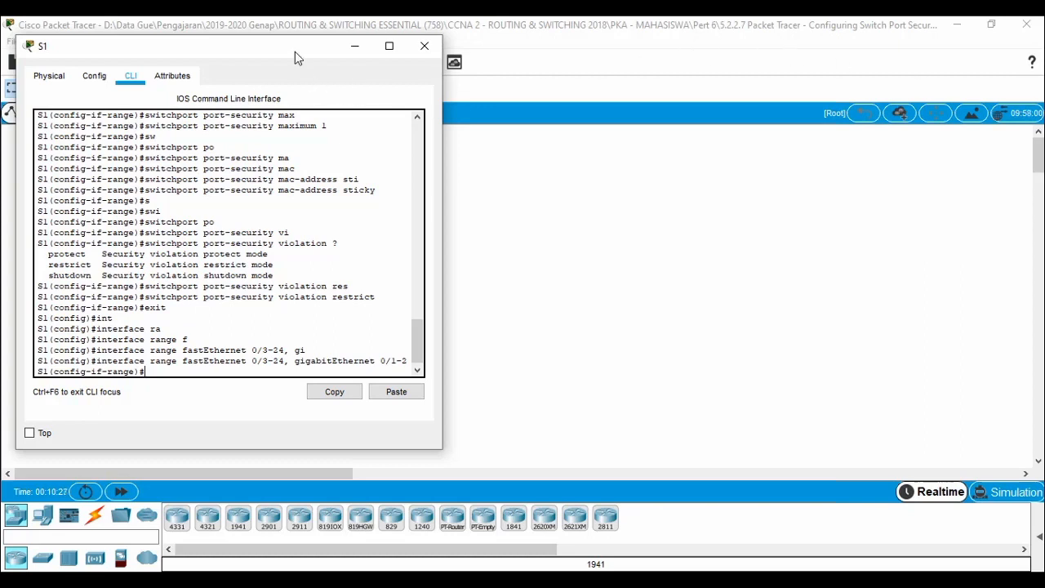
pyautogui.write('shut')
pyautogui.press('Return')
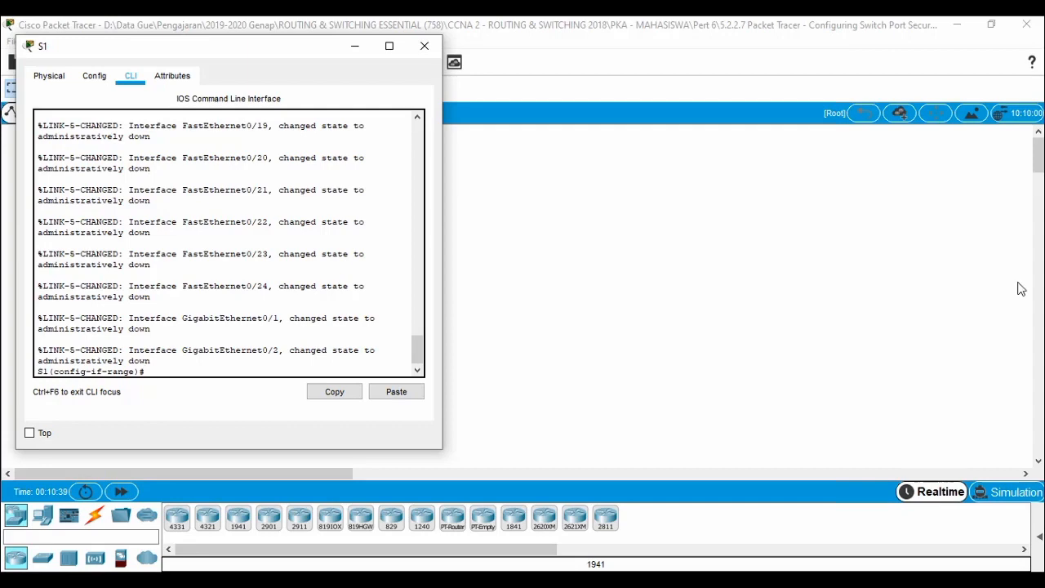
# Scroll the PT Activity instructions to Part 2, then open PC1's device window.
pyautogui.click(204, 581)
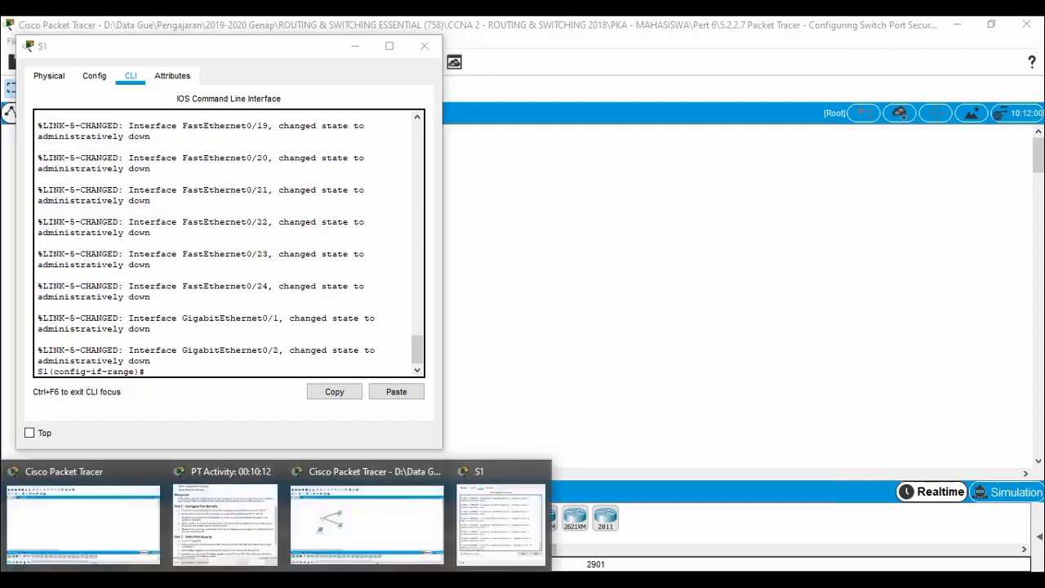
pyautogui.click(261, 521)
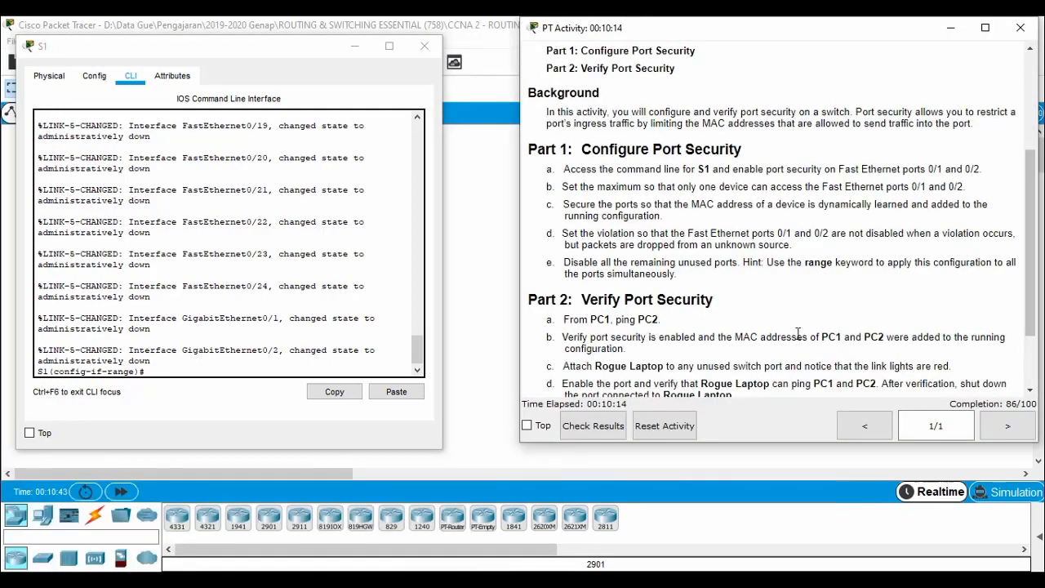
pyautogui.scroll(-5, 829, 304)
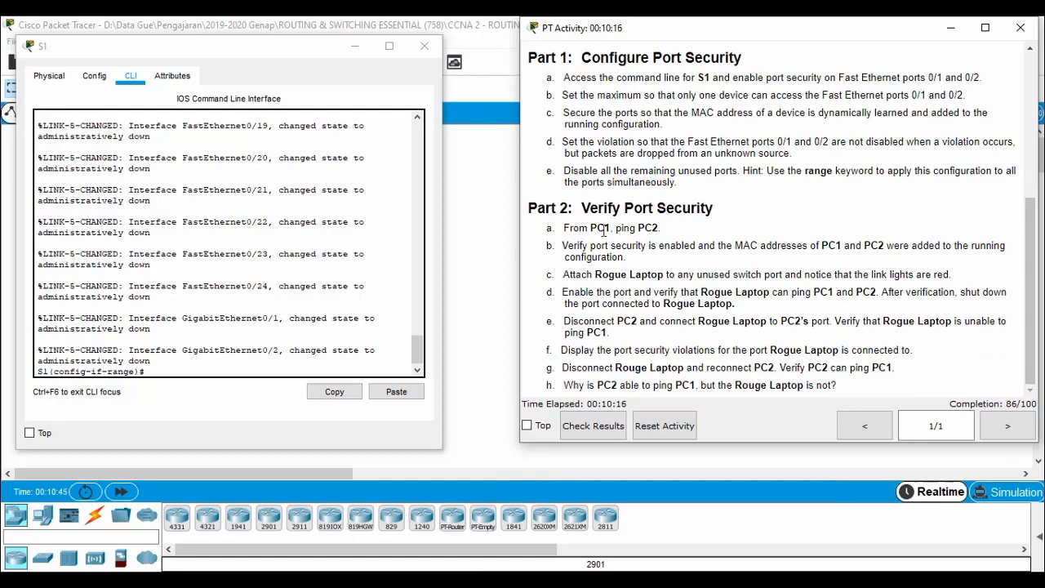
pyautogui.click(462, 224)
pyautogui.click(330, 219)
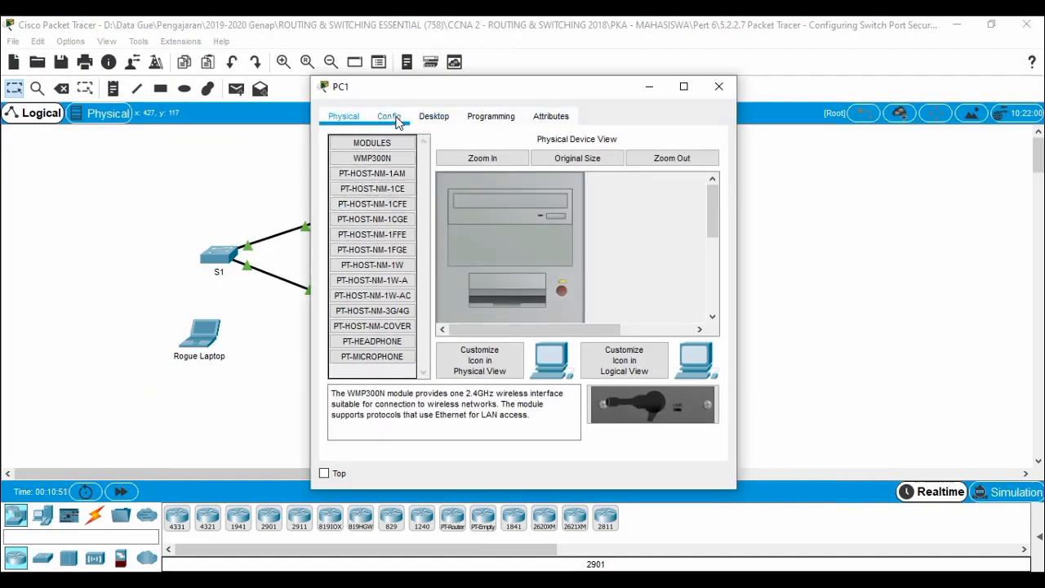
# Open PC1's Command Prompt and check the activity instructions for the ping test.
pyautogui.click(431, 119)
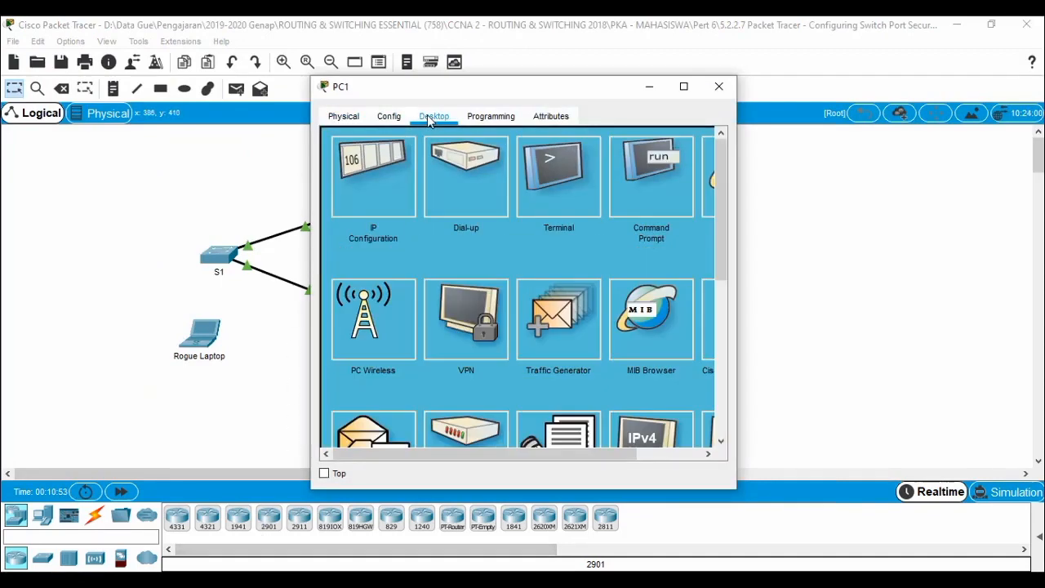
pyautogui.click(663, 181)
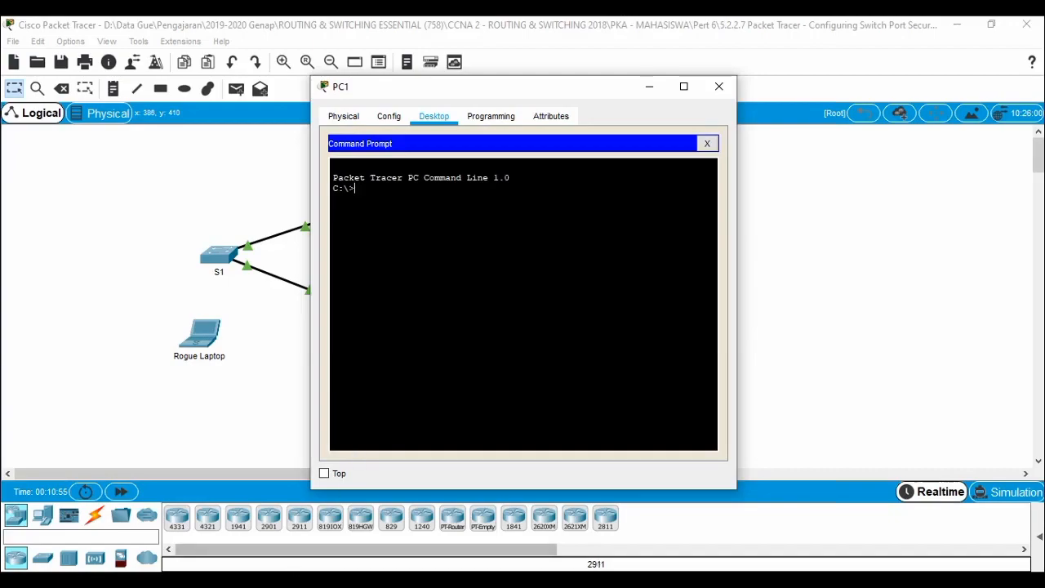
pyautogui.click(316, 584)
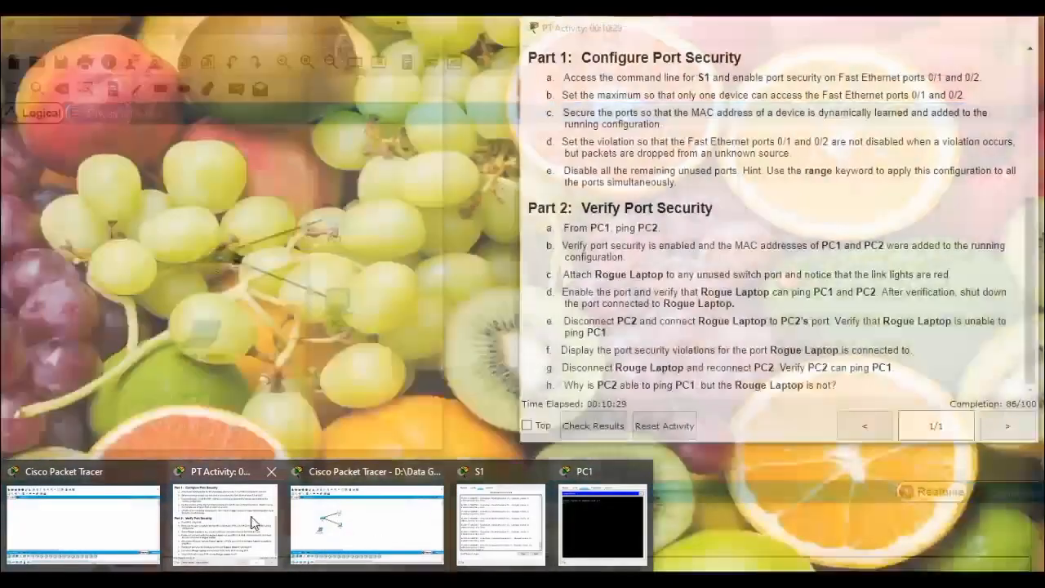
pyautogui.click(249, 518)
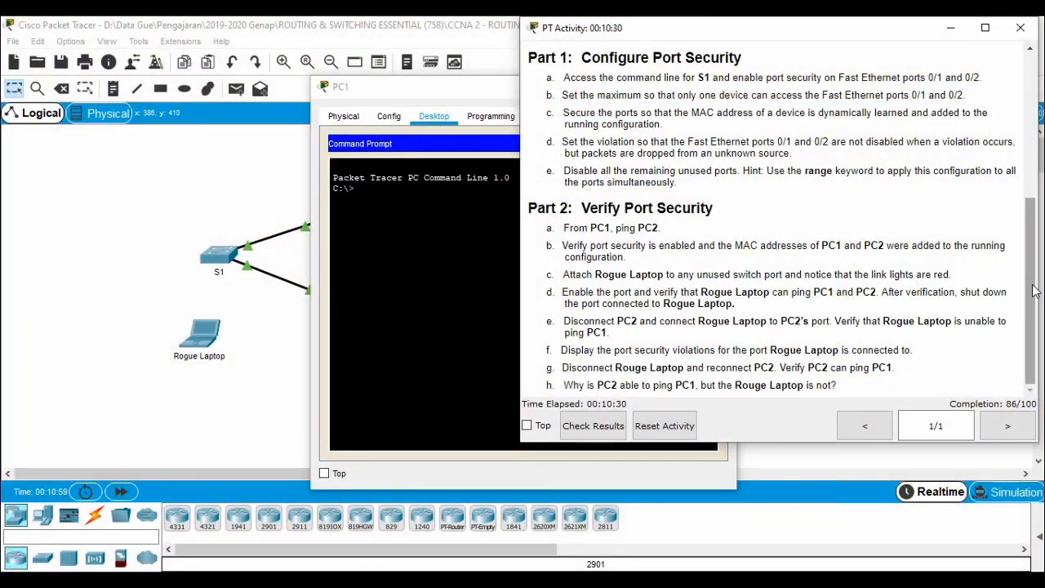
pyautogui.moveTo(1032, 291); pyautogui.dragTo(1033, 155)
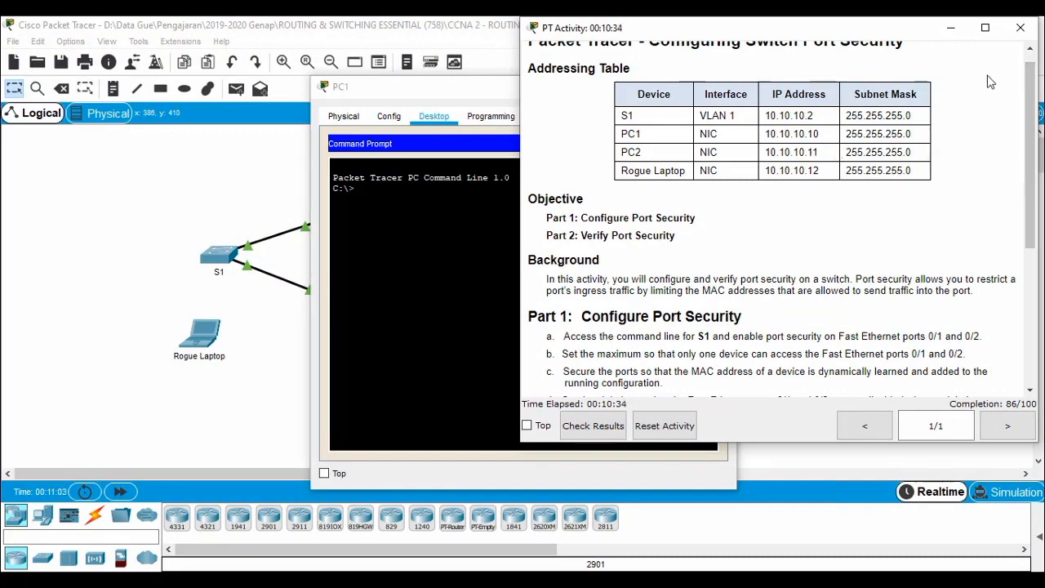
pyautogui.click(954, 28)
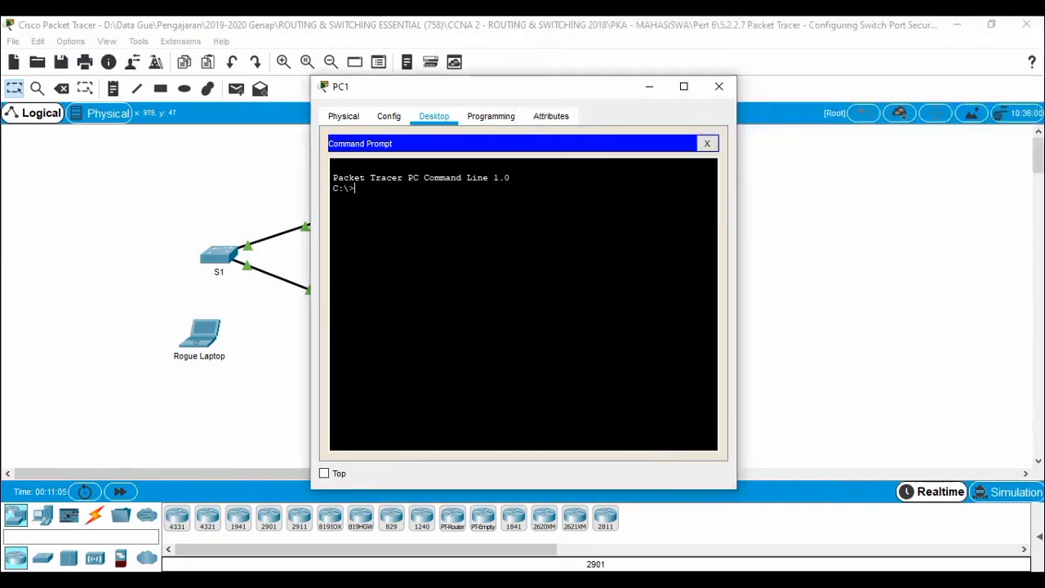
# Run ping -t 10.10.10.11 and stop it after 10 of 10 replies, 0% loss.
pyautogui.write('in')
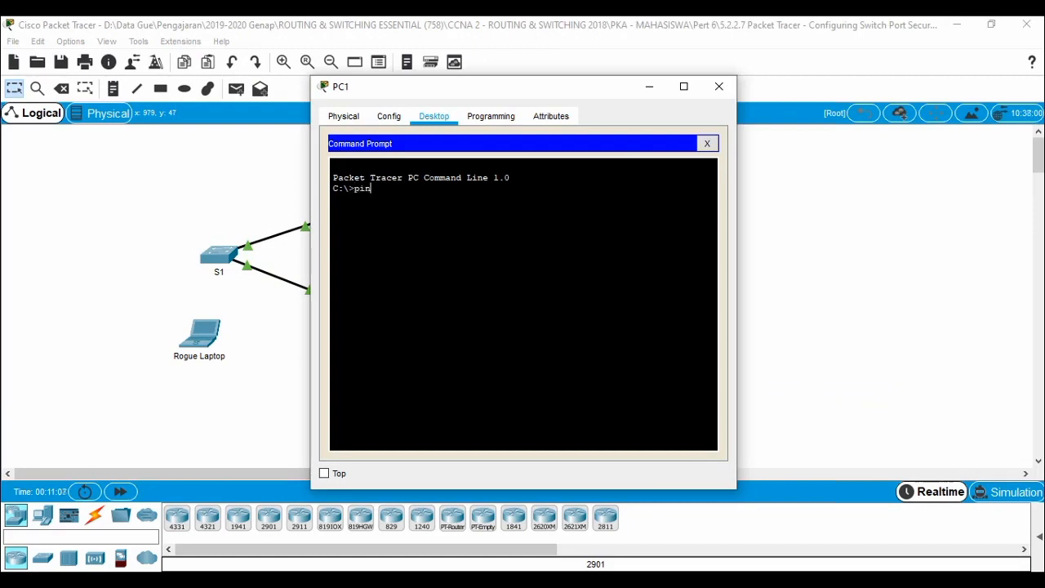
pyautogui.write('g -t 1')
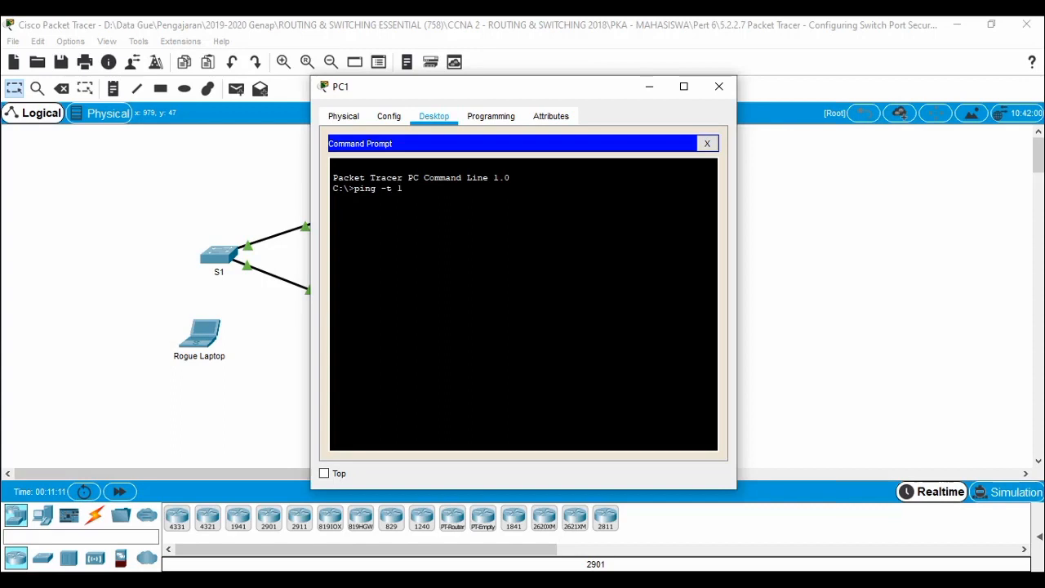
pyautogui.write('0.10.10.11')
pyautogui.press('Return')
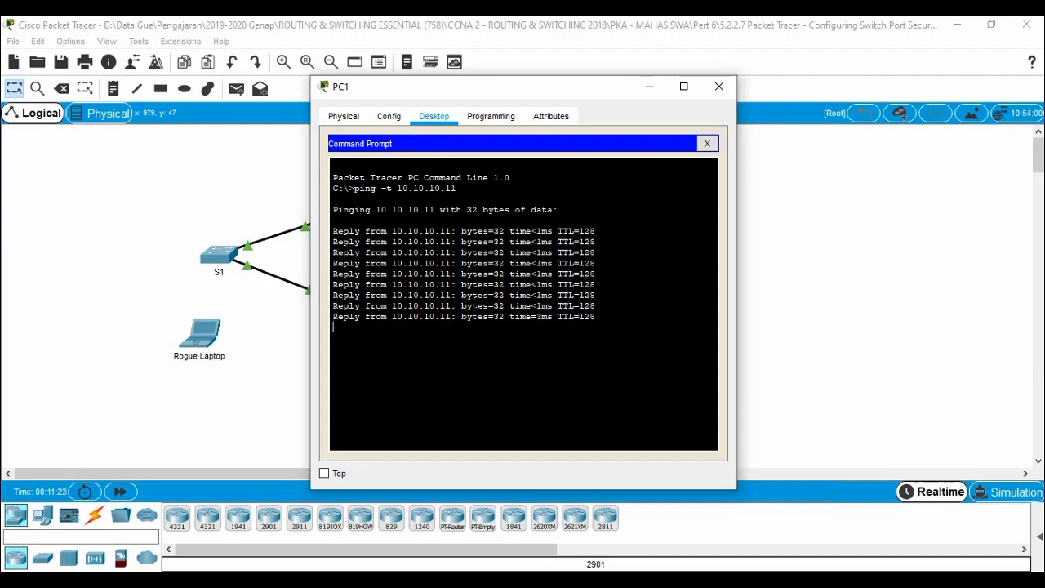
pyautogui.hotkey('ctrl', 'c')
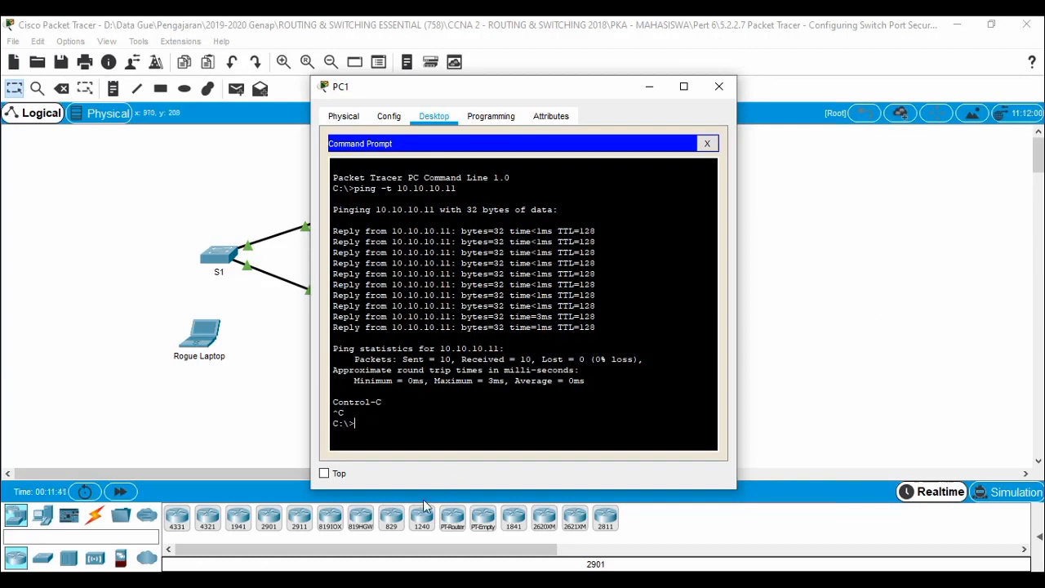
# Bring PT Activity forward and scroll to Part 2: Verify Port Security.
pyautogui.click(356, 579)
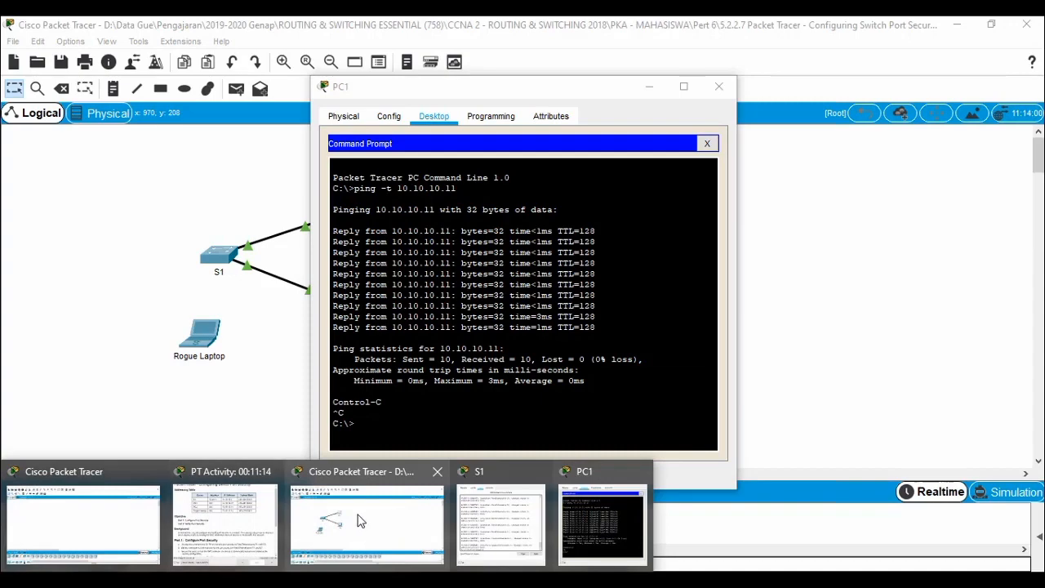
pyautogui.click(236, 534)
pyautogui.scroll(-6, 806, 287)
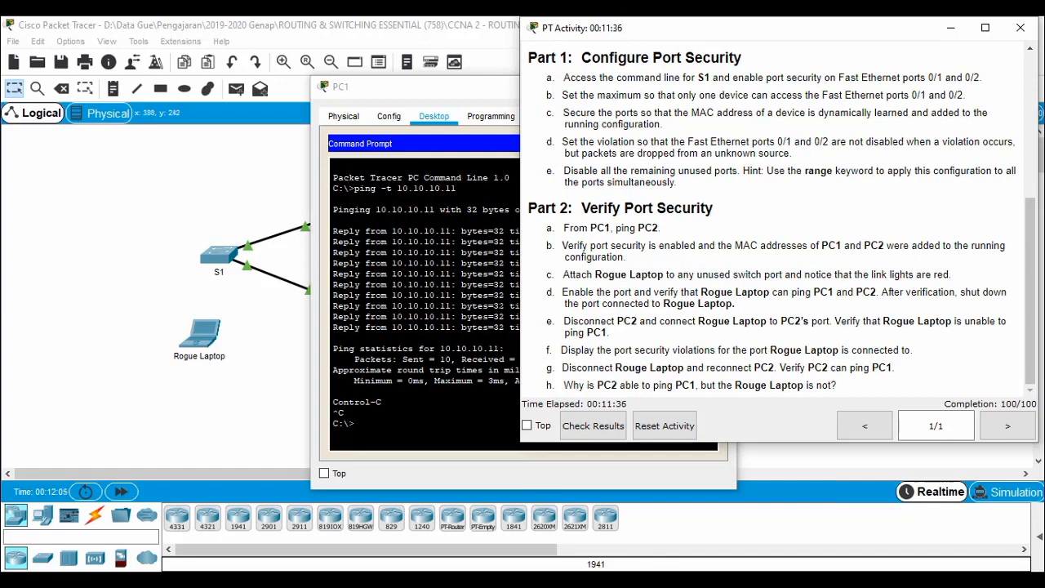
# Cable Rogue Laptop FastEthernet0 to S1 FastEthernet0/24 with a copper straight-through link.
pyautogui.click(171, 259)
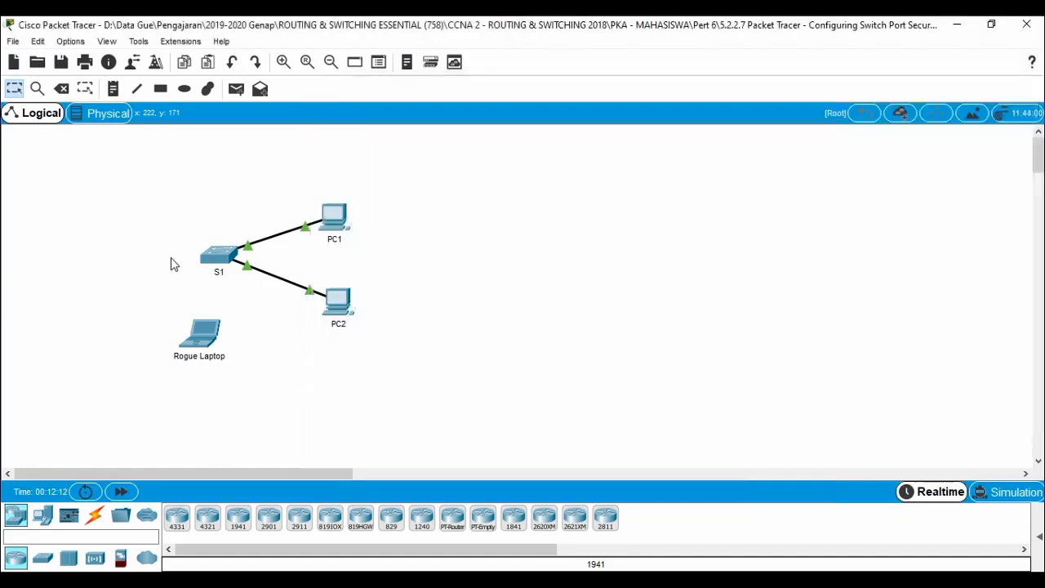
pyautogui.click(95, 520)
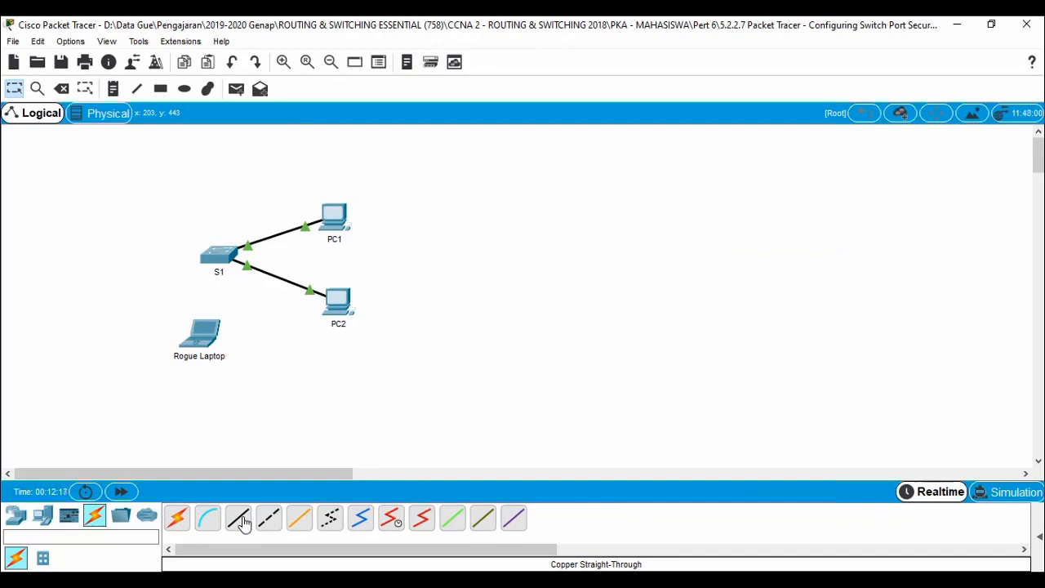
pyautogui.click(238, 519)
pyautogui.click(208, 330)
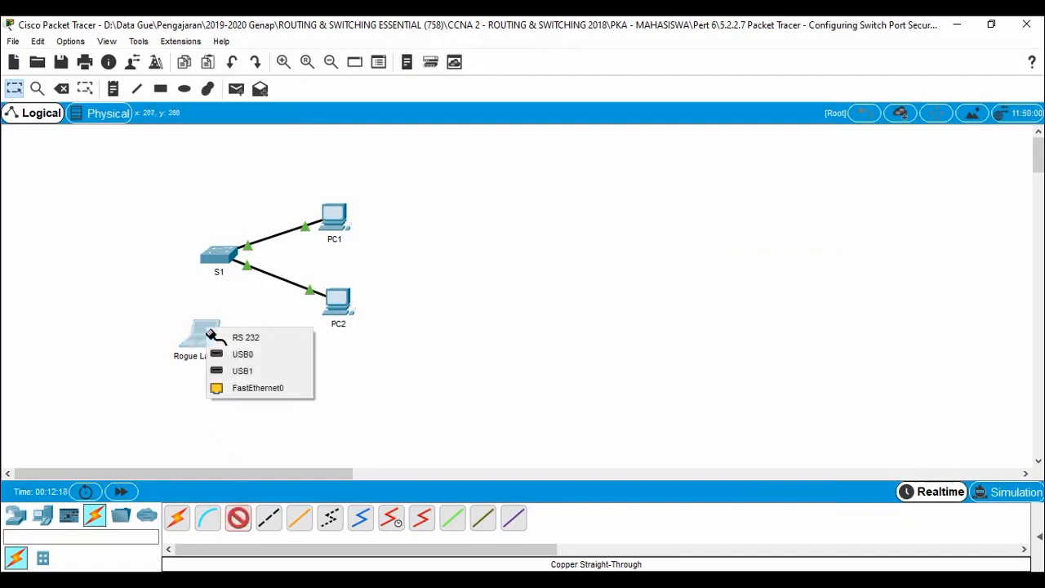
pyautogui.click(266, 387)
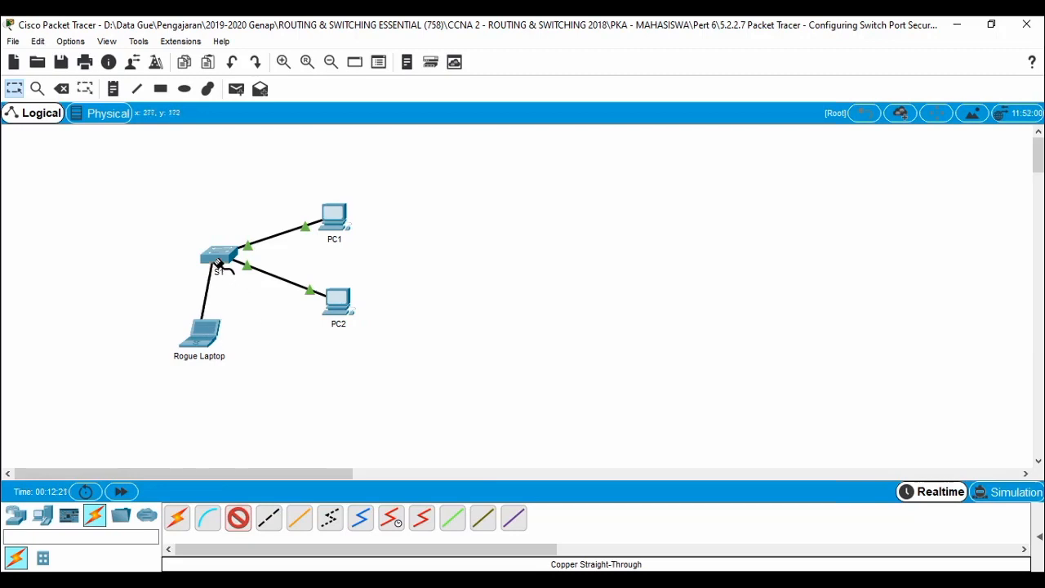
pyautogui.click(219, 263)
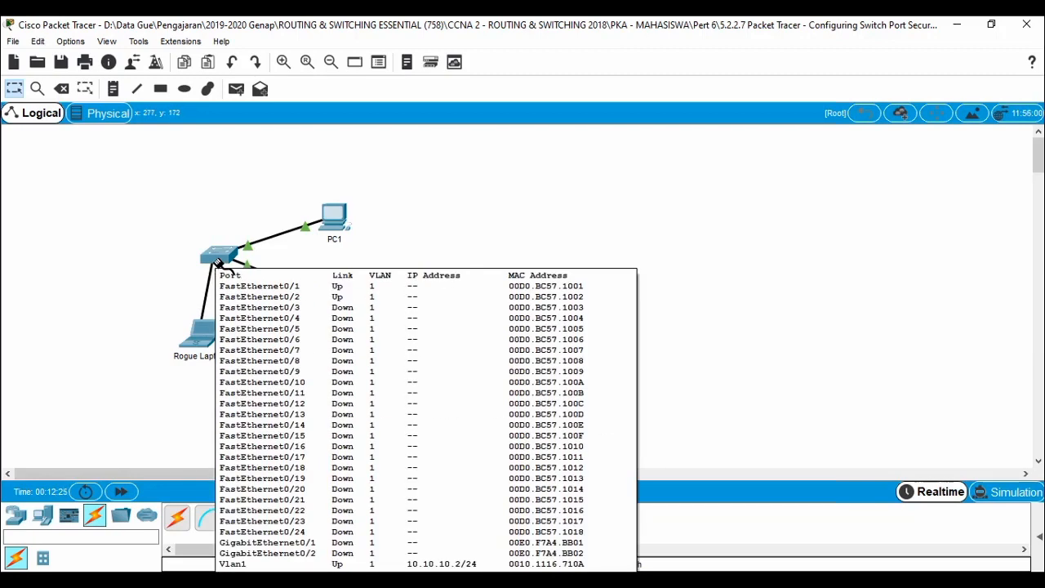
pyautogui.click(219, 262)
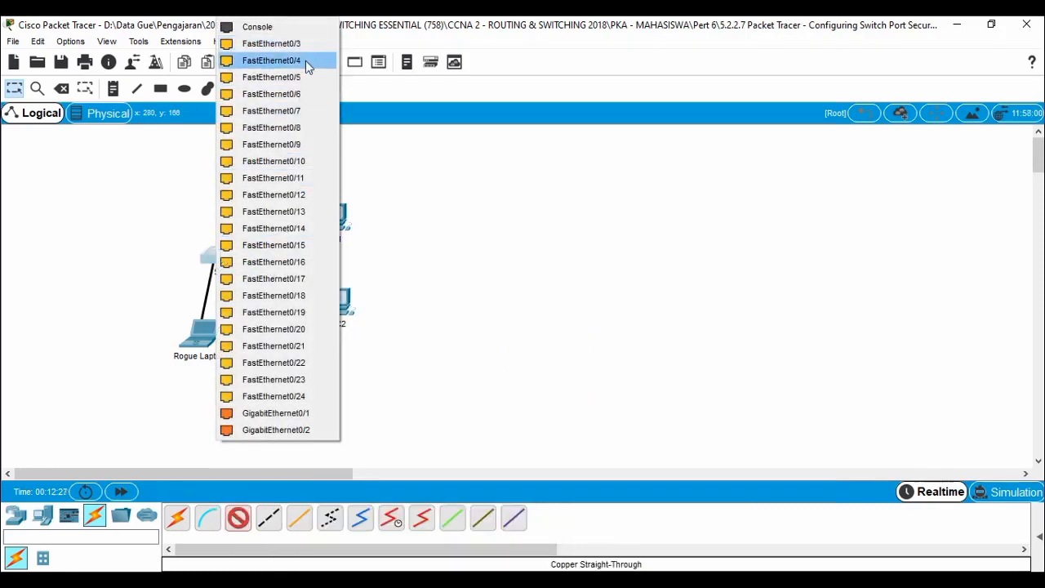
pyautogui.click(299, 395)
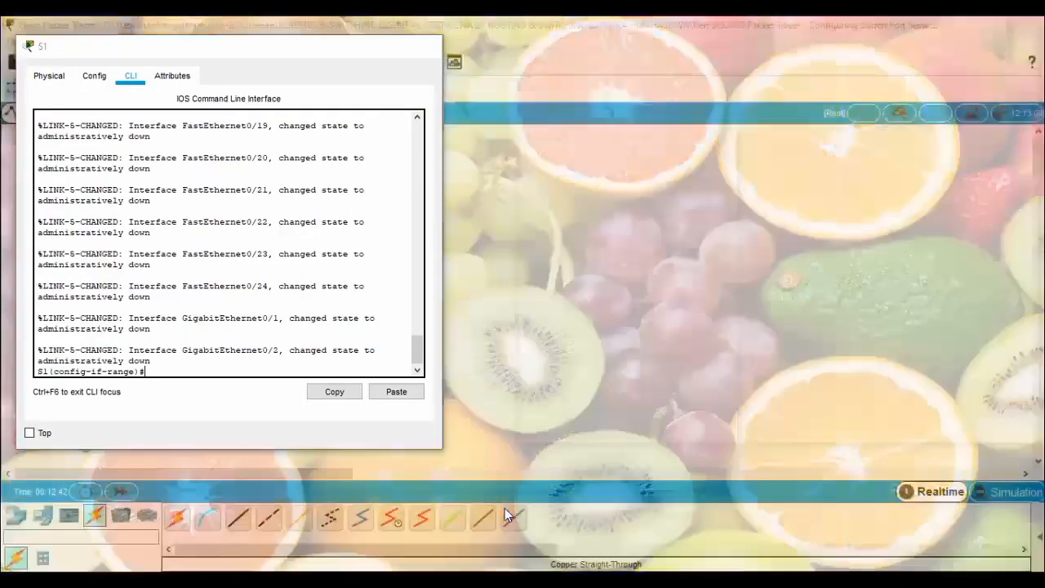
# Run no shutdown on S1's selected port range so Fa0/24 comes up, then hide S1's CLI.
pyautogui.click(505, 508)
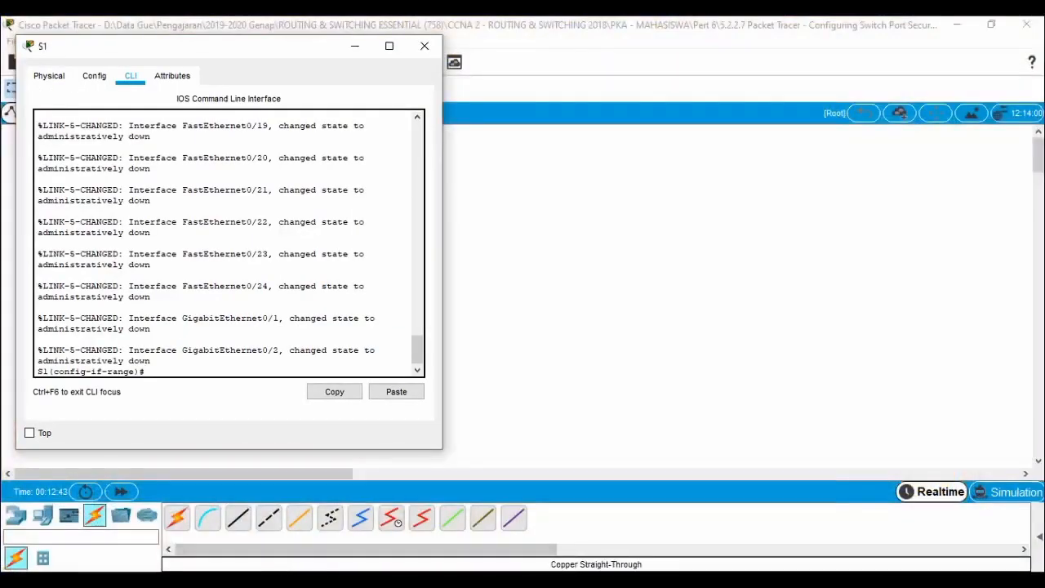
pyautogui.click(216, 523)
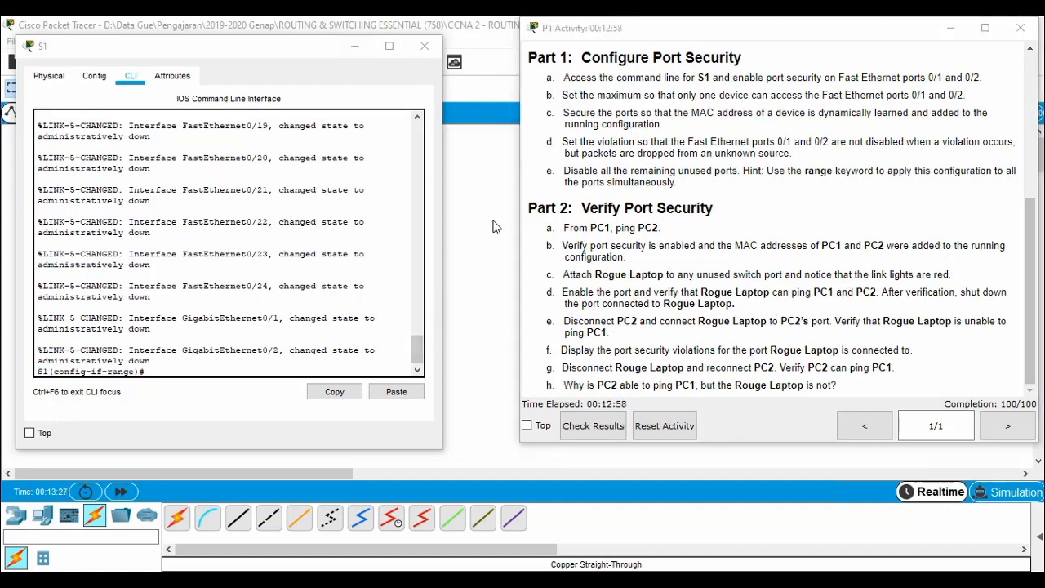
pyautogui.scroll(-1, 232, 307)
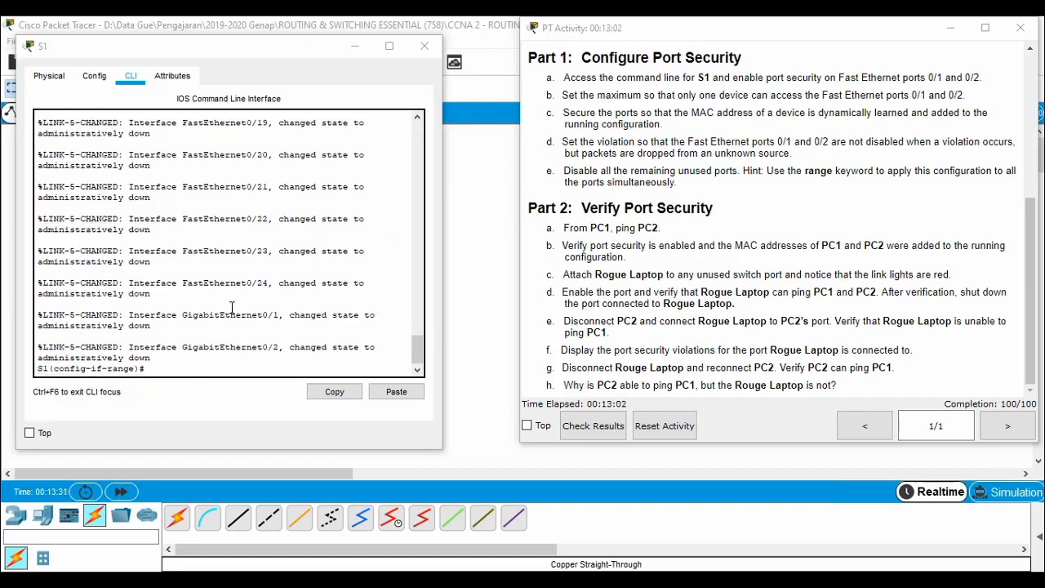
pyautogui.click(232, 307)
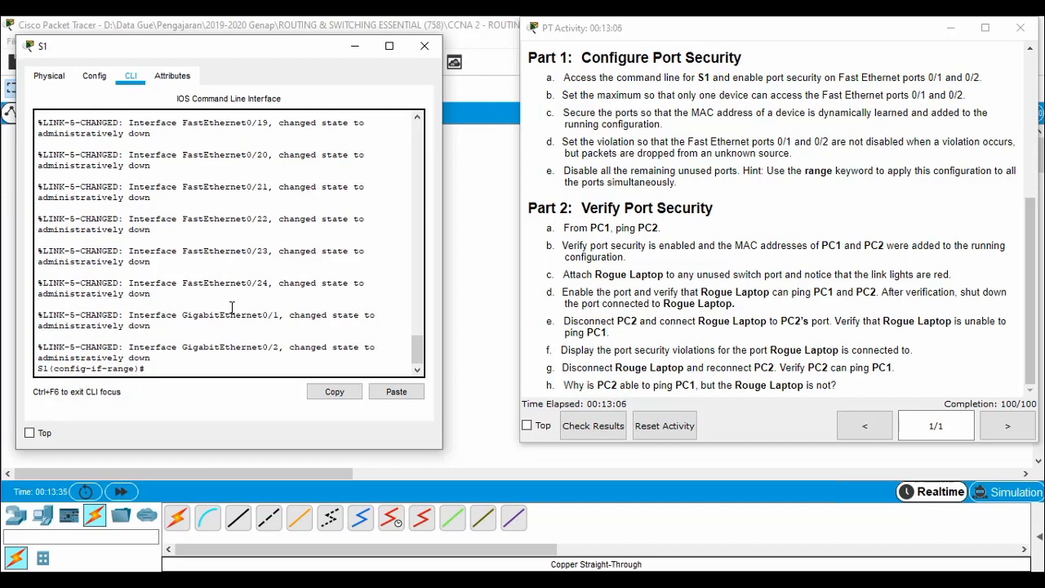
pyautogui.write('no shu')
pyautogui.press('Tab')
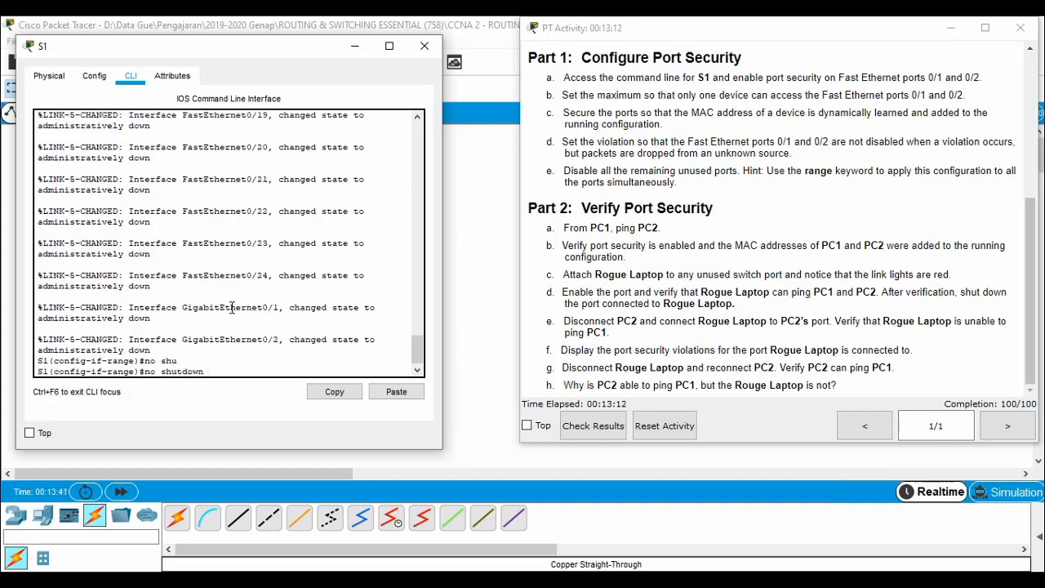
pyautogui.press('Return')
pyautogui.press('Return')
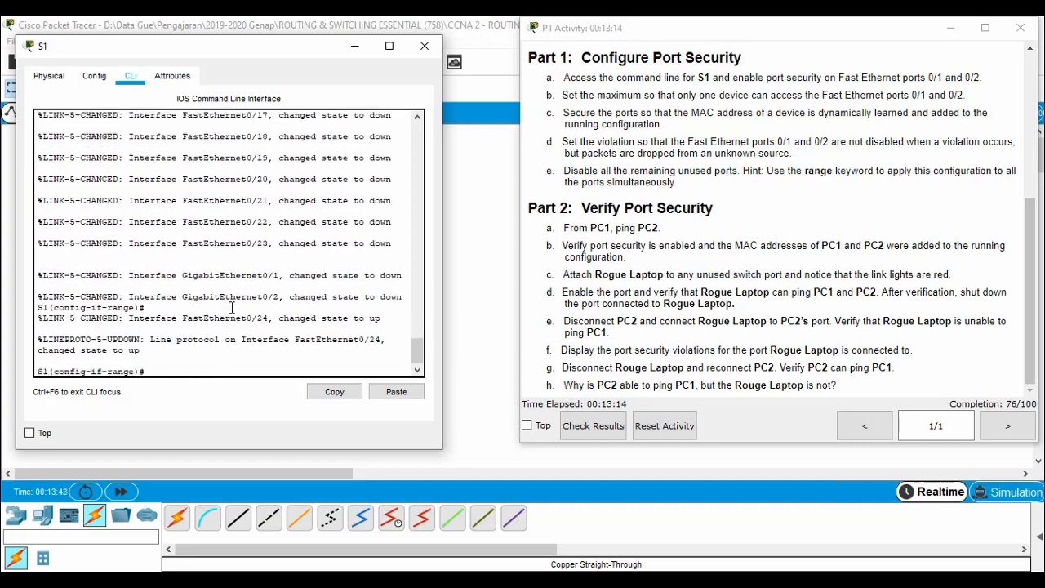
pyautogui.click(354, 46)
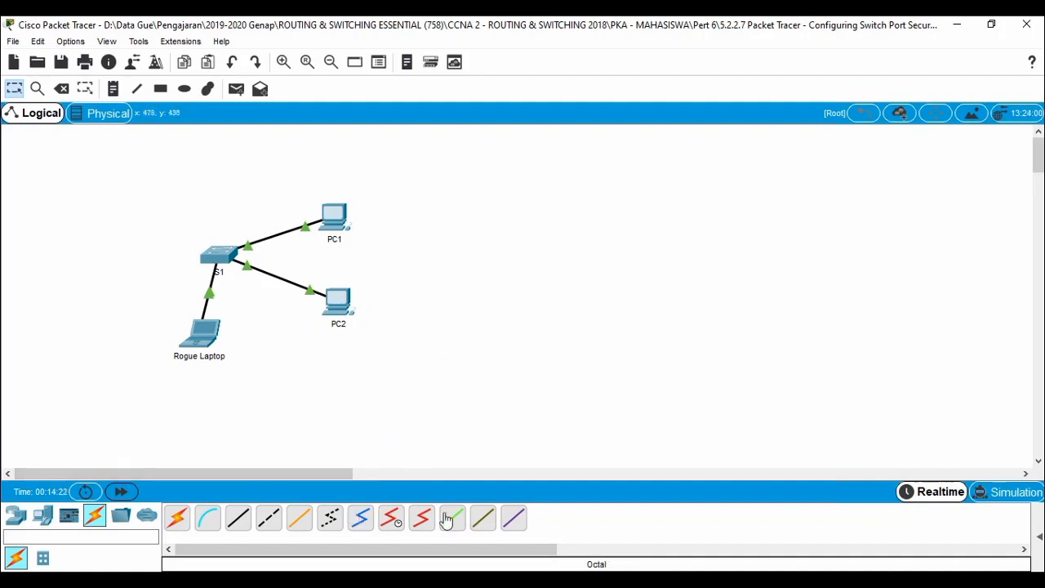
# Open the Rogue Laptop's Command Prompt from its Desktop tab.
pyautogui.moveTo(331, 581)
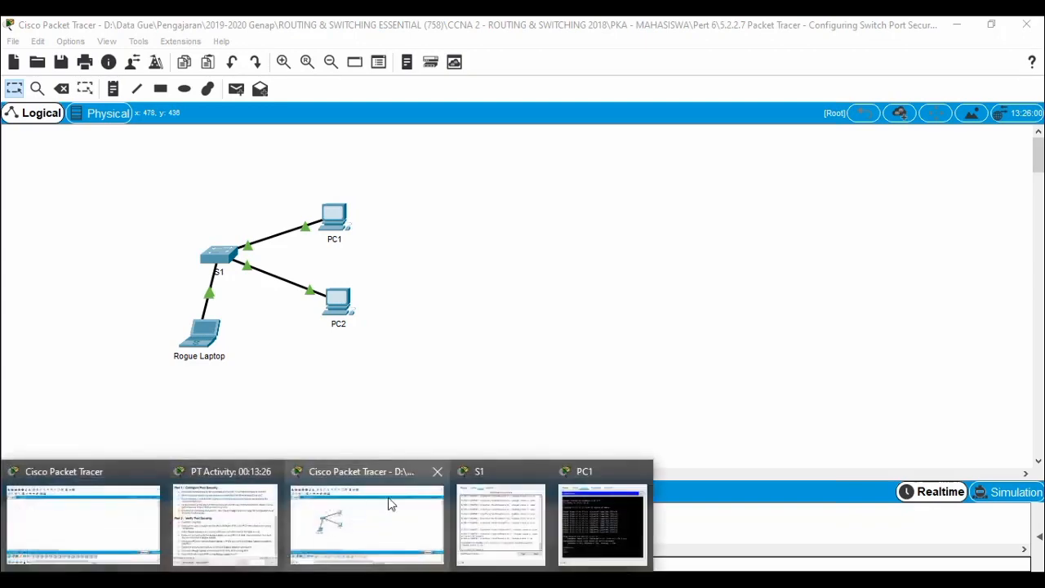
pyautogui.click(502, 518)
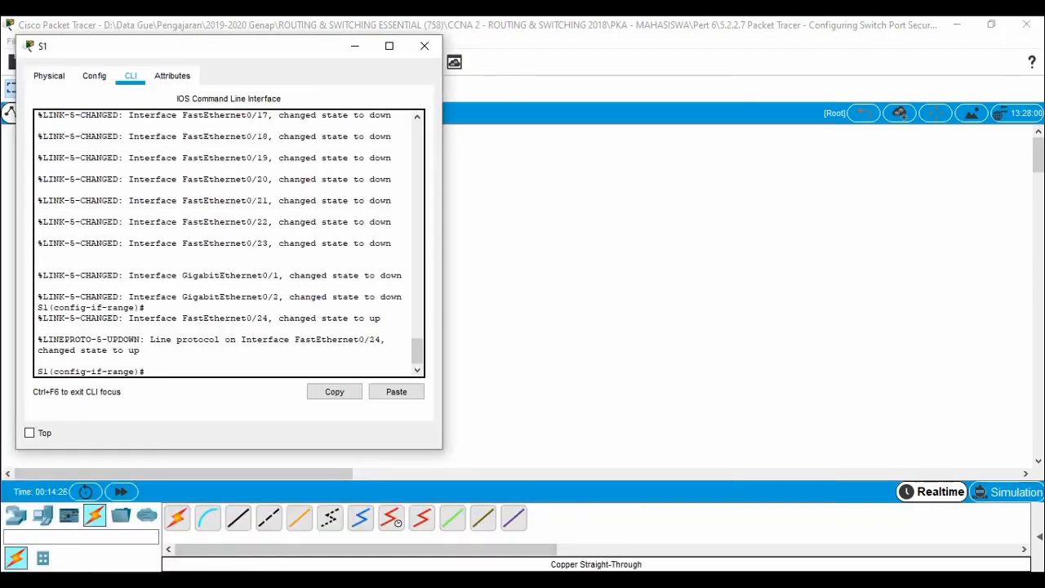
pyautogui.click(242, 536)
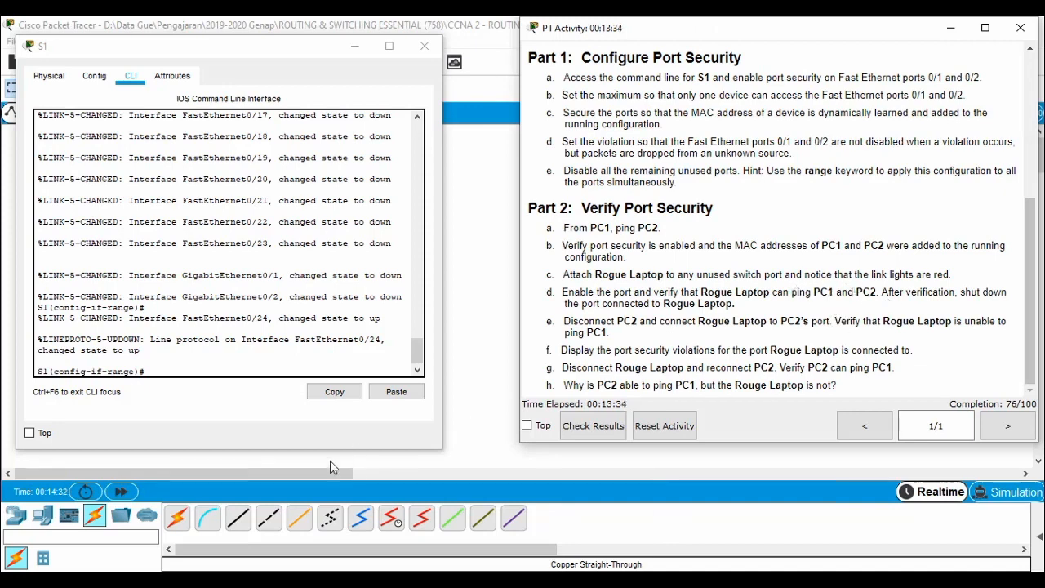
pyautogui.click(494, 298)
pyautogui.click(201, 331)
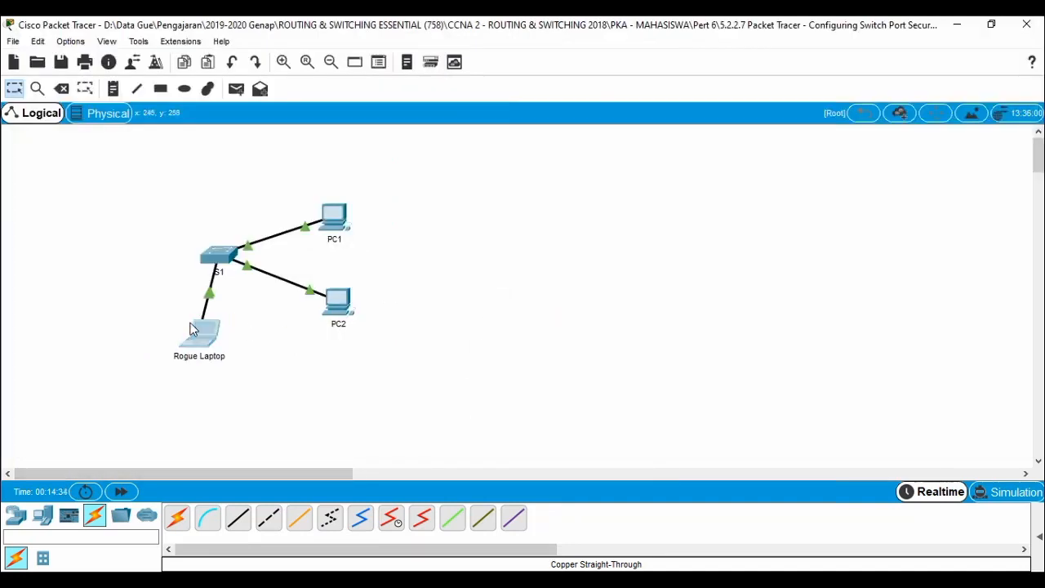
pyautogui.click(444, 120)
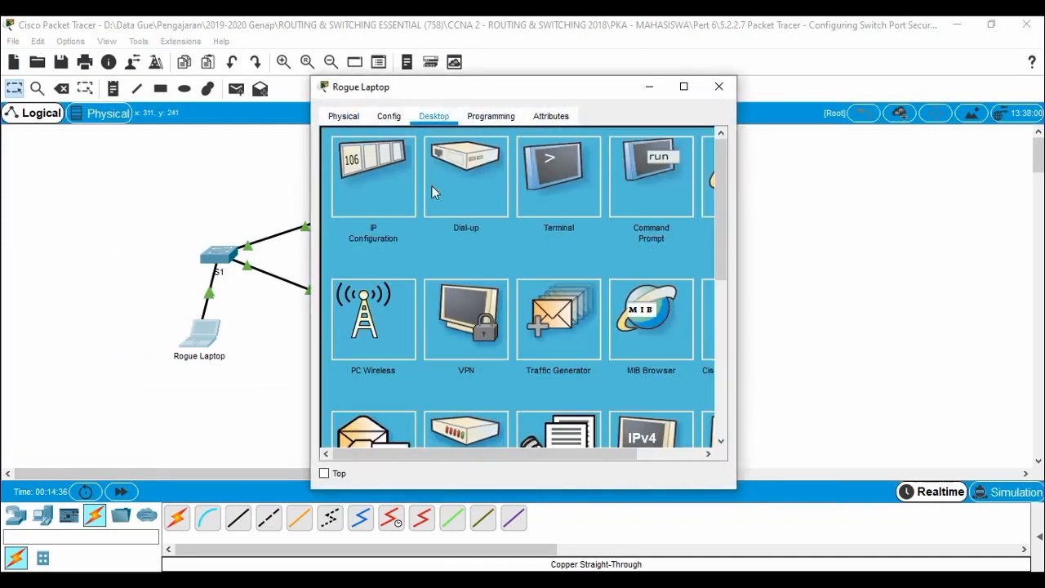
pyautogui.click(669, 182)
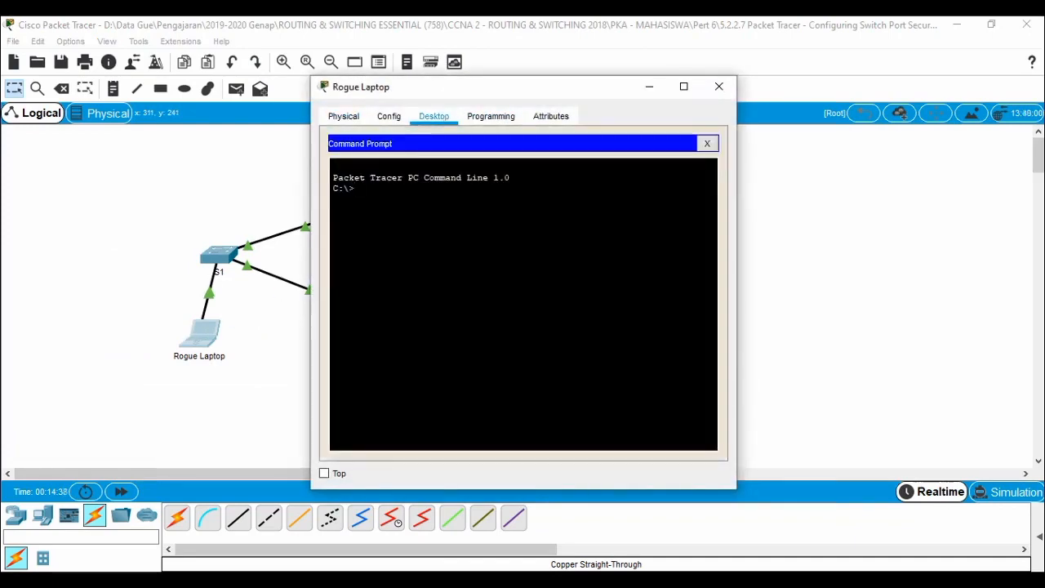
# Ping 10.10.10.10 and 10.10.10.11 from the laptop, each getting 4 of 4 replies.
pyautogui.write('ping 10.10.10.10')
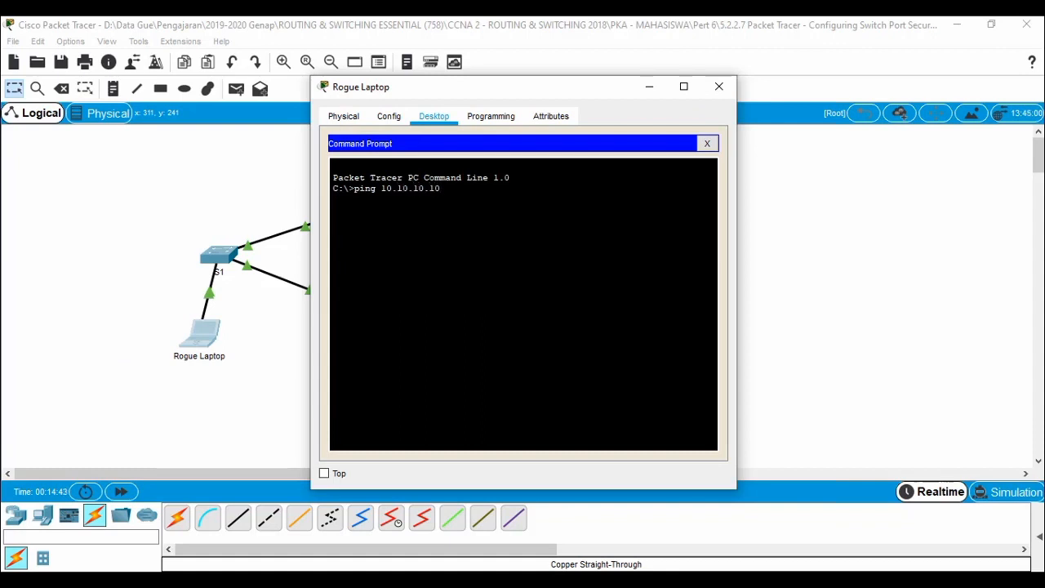
pyautogui.press('Return')
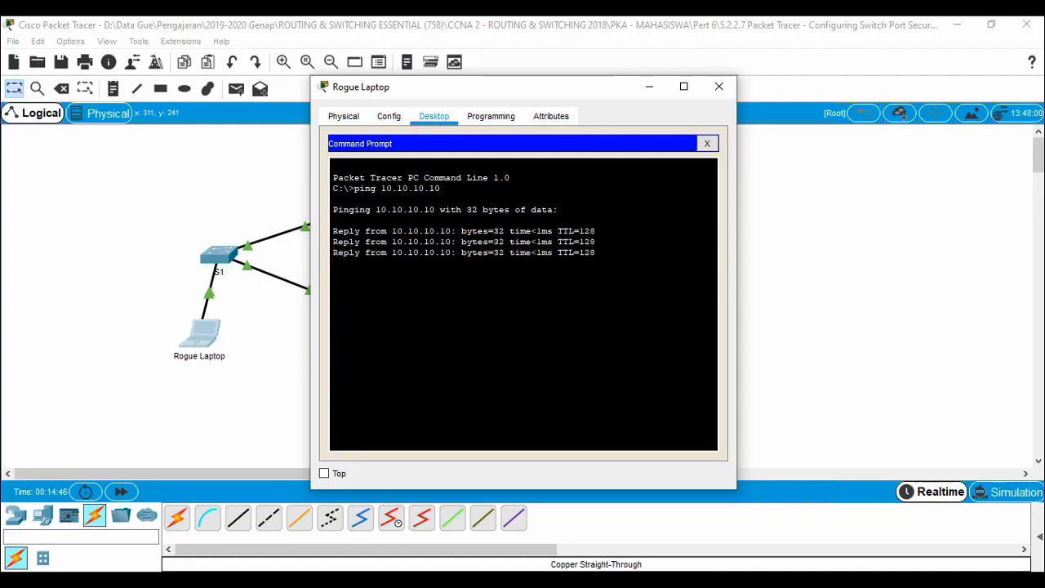
pyautogui.press('Up')
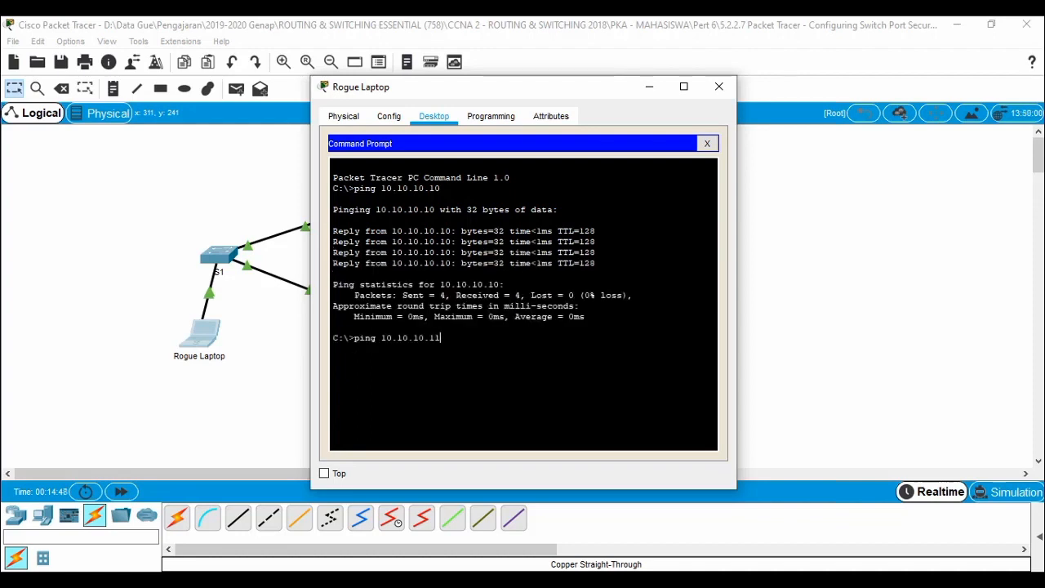
pyautogui.press('Return')
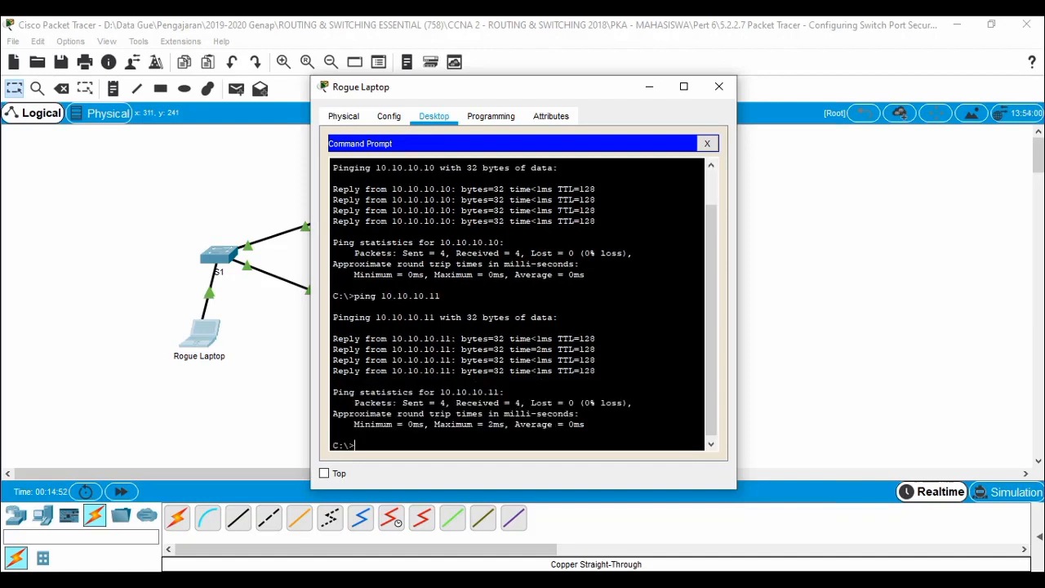
pyautogui.press('Return')
pyautogui.click(825, 243)
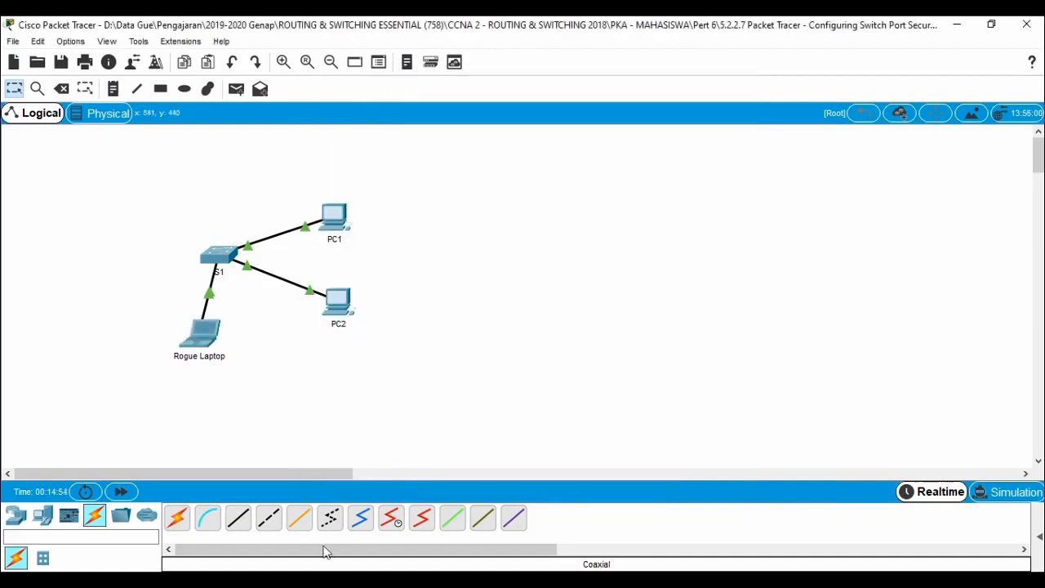
# Apply shutdown to S1's configured interface range, taking the Rogue Laptop's Fa0/24 link down.
pyautogui.moveTo(326, 580)
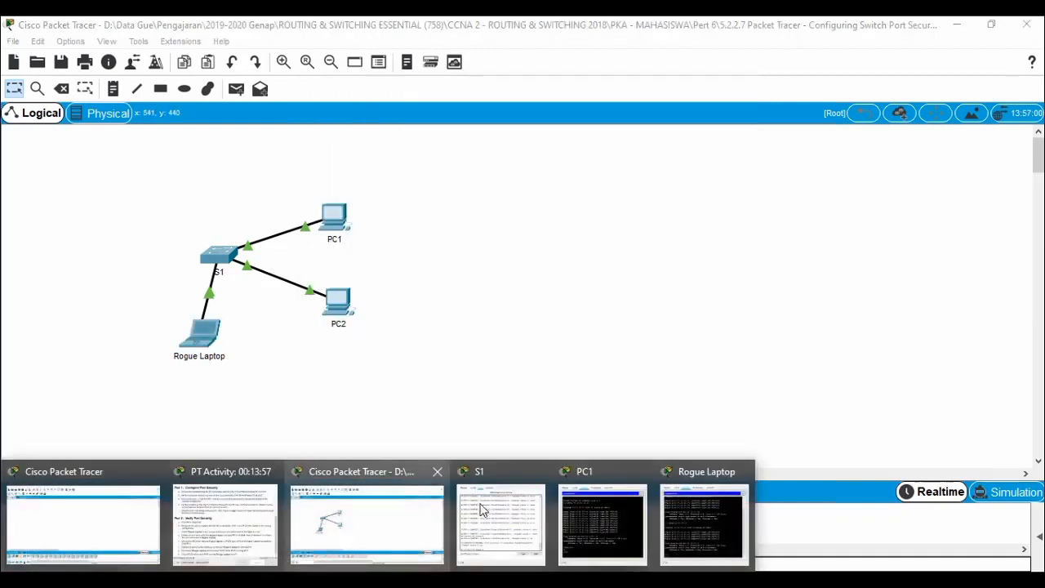
pyautogui.click(219, 535)
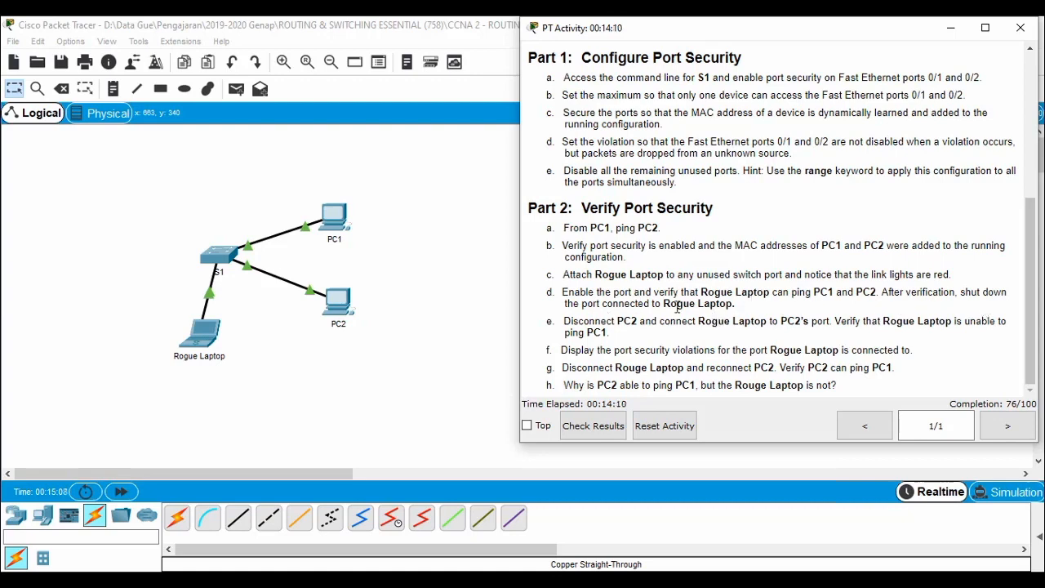
pyautogui.click(207, 265)
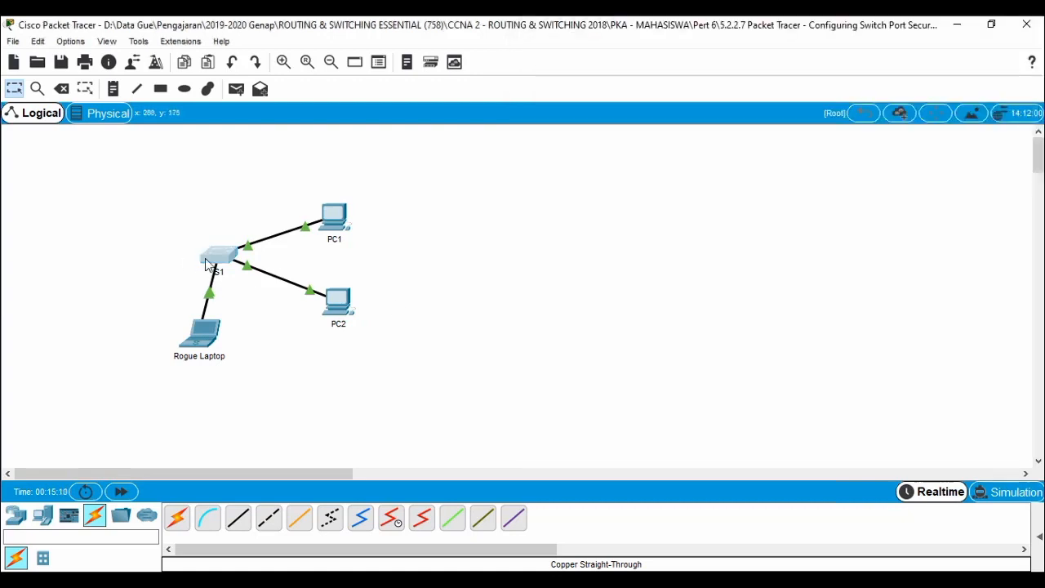
pyautogui.click(206, 265)
pyautogui.click(258, 353)
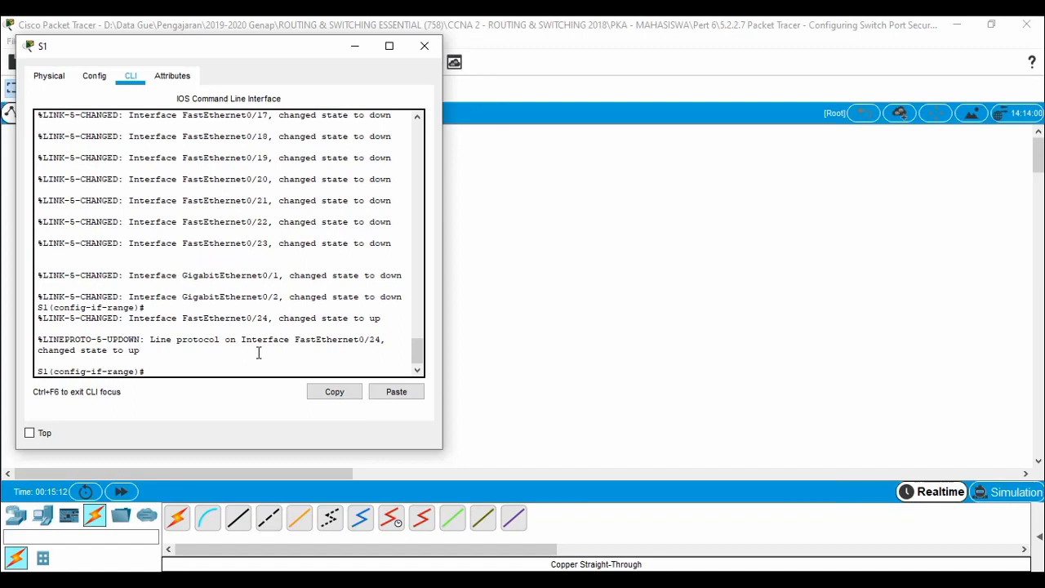
pyautogui.write('shu')
pyautogui.press('Tab')
pyautogui.press('Return')
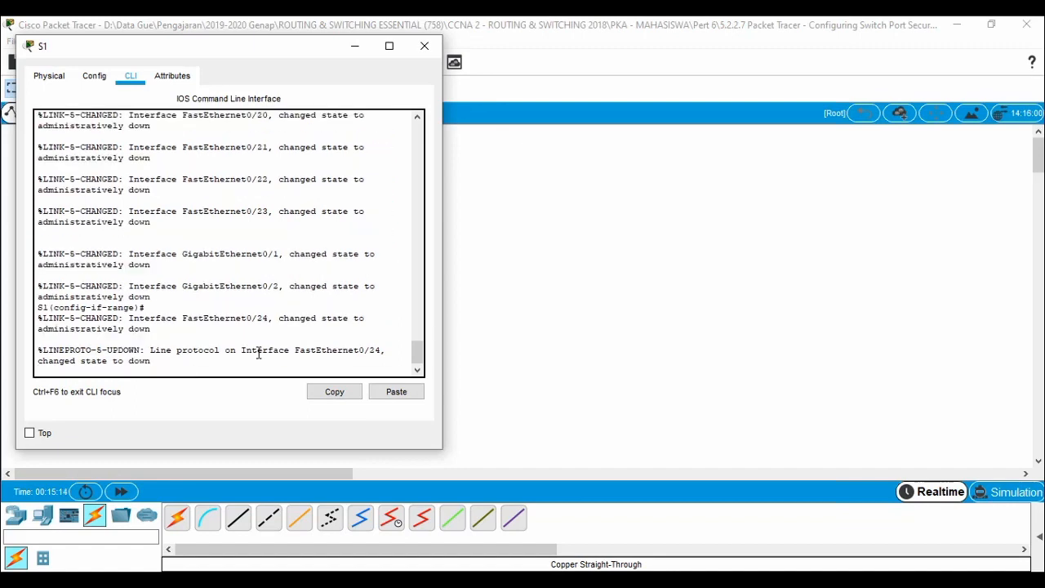
# Recheck the activity instructions to confirm completion reaches 100/100.
pyautogui.click(591, 282)
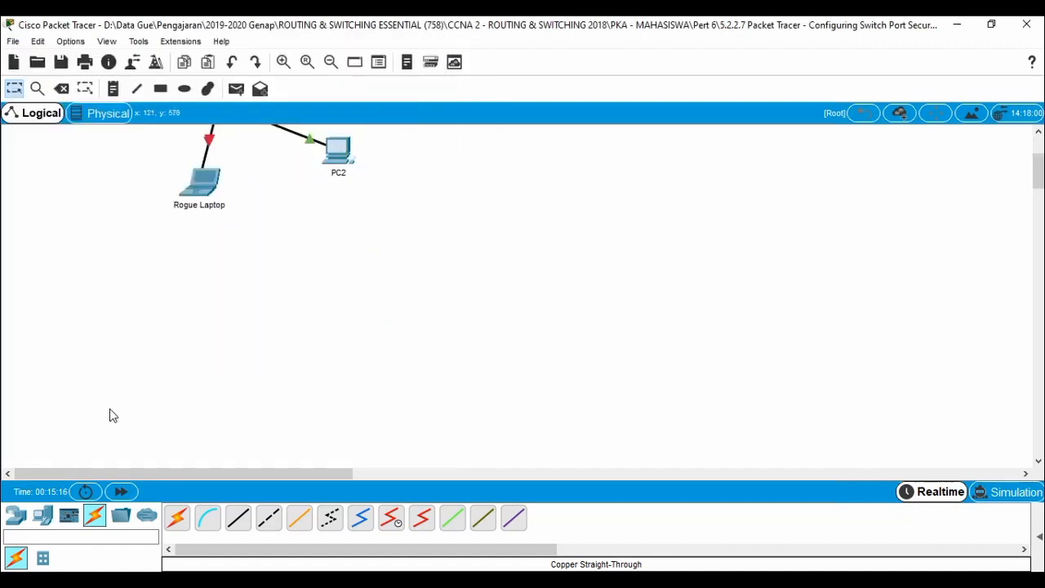
pyautogui.scroll(3, 185, 317)
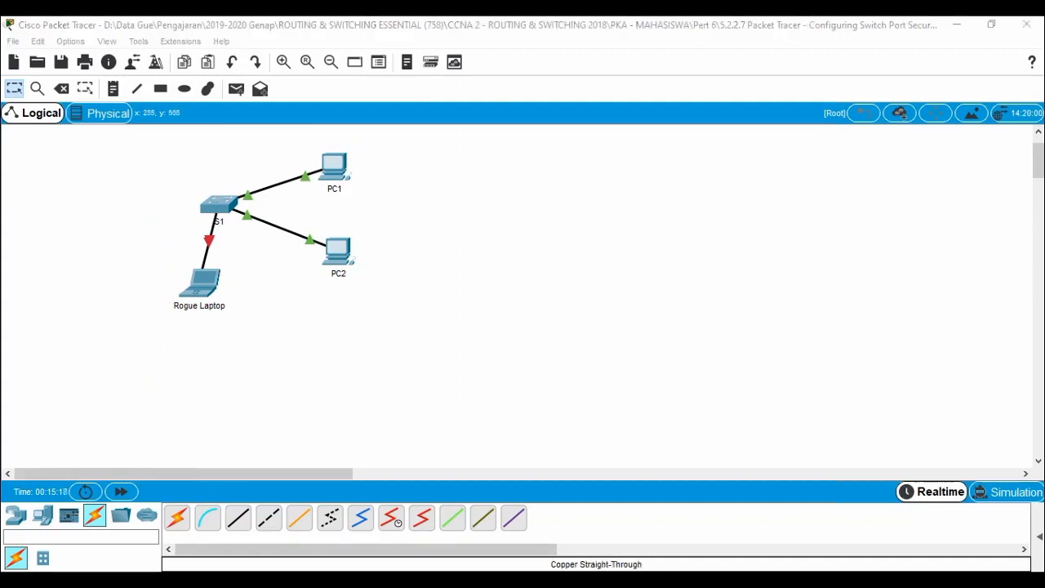
pyautogui.click(229, 559)
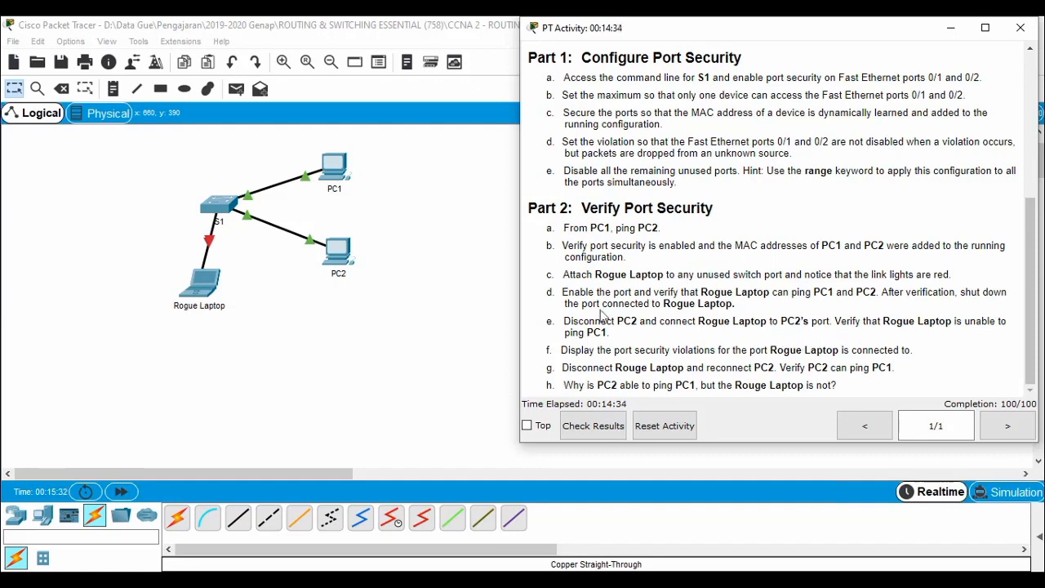
pyautogui.click(372, 392)
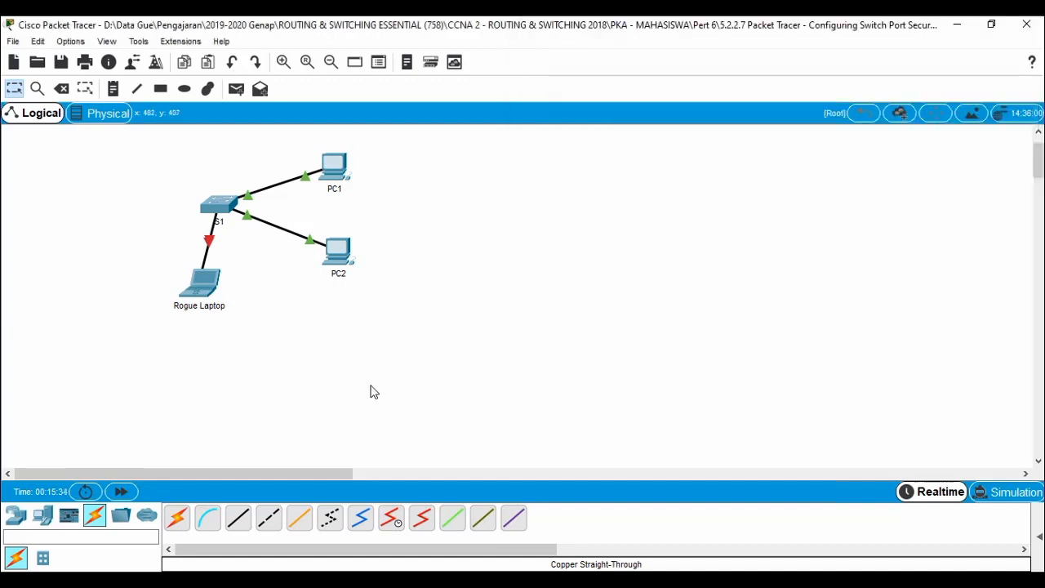
# Delete the S1–PC2 and S1–Rogue Laptop links.
pyautogui.press('Delete')
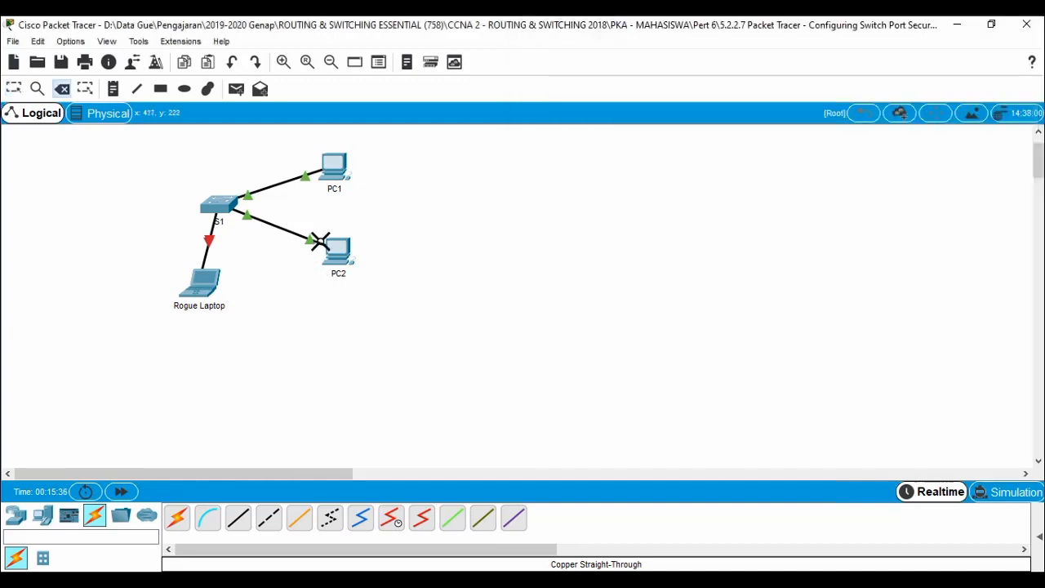
pyautogui.click(320, 238)
pyautogui.press('Escape')
pyautogui.click(279, 228)
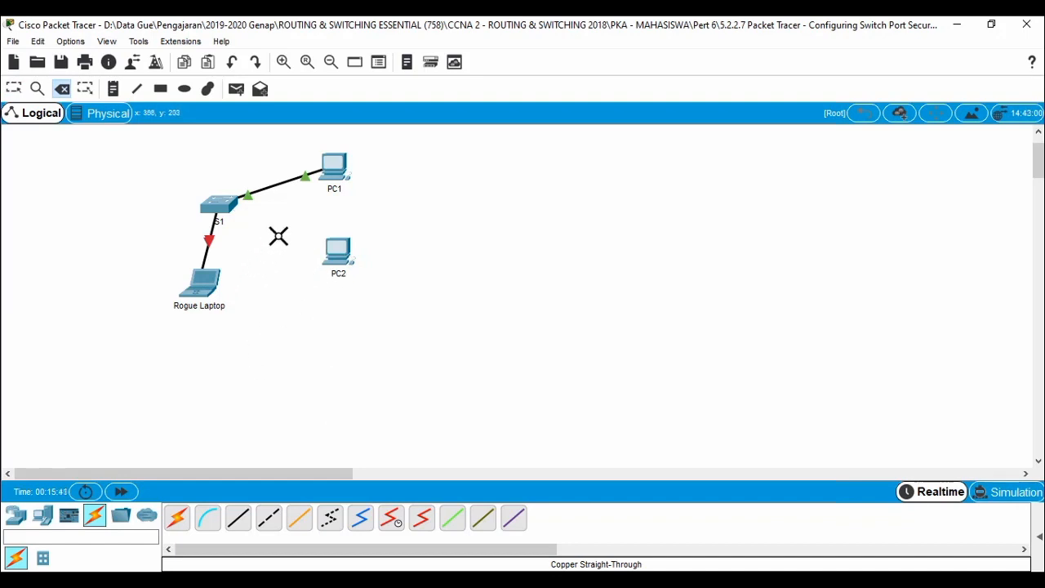
pyautogui.click(209, 242)
pyautogui.press('Escape')
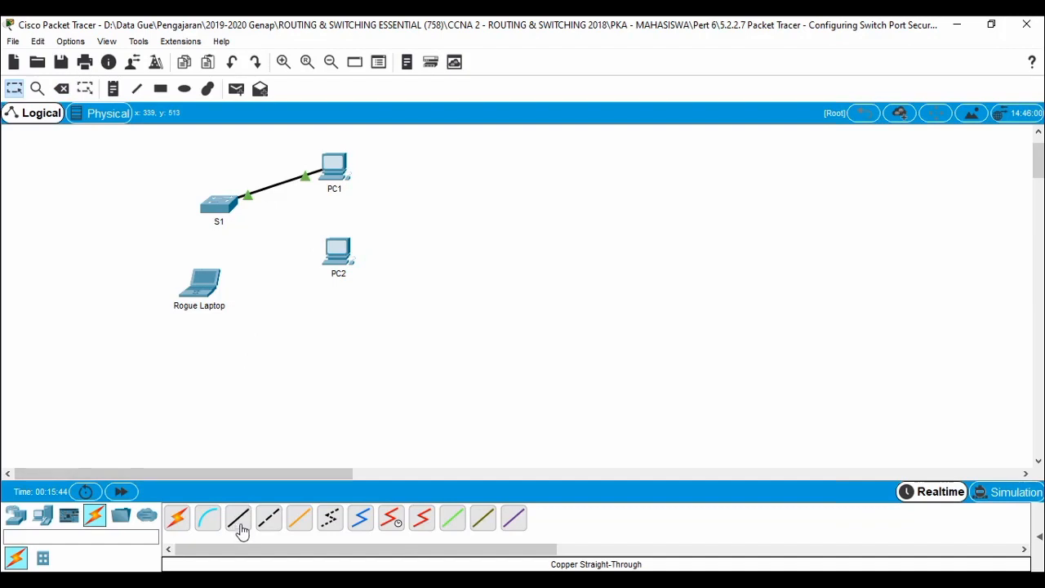
# Cable Rogue Laptop FastEthernet0 to S1 FastEthernet0/2 with a copper straight-through cable.
pyautogui.click(239, 521)
pyautogui.click(210, 297)
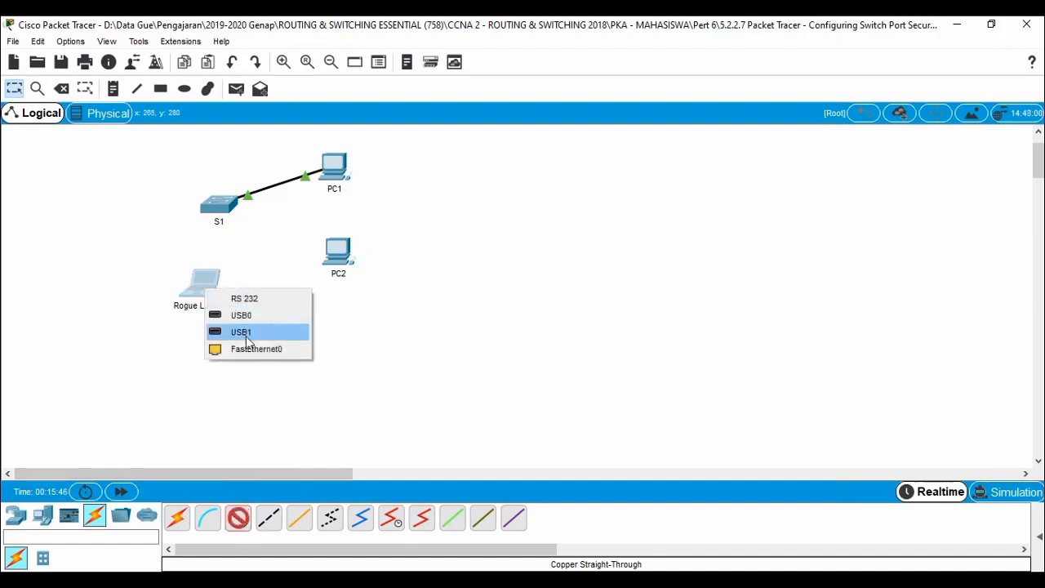
pyautogui.click(256, 348)
pyautogui.click(218, 205)
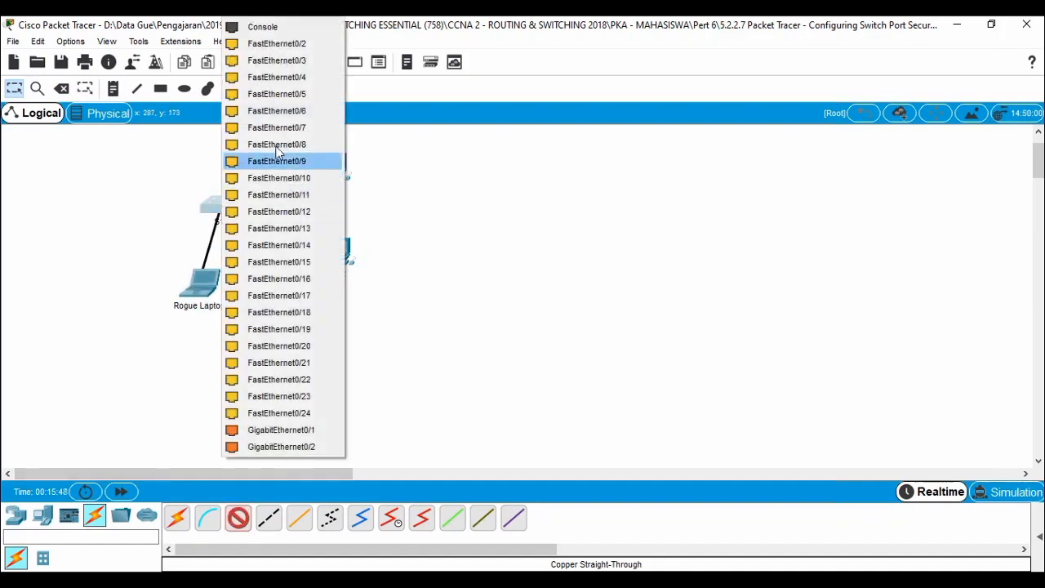
pyautogui.click(277, 43)
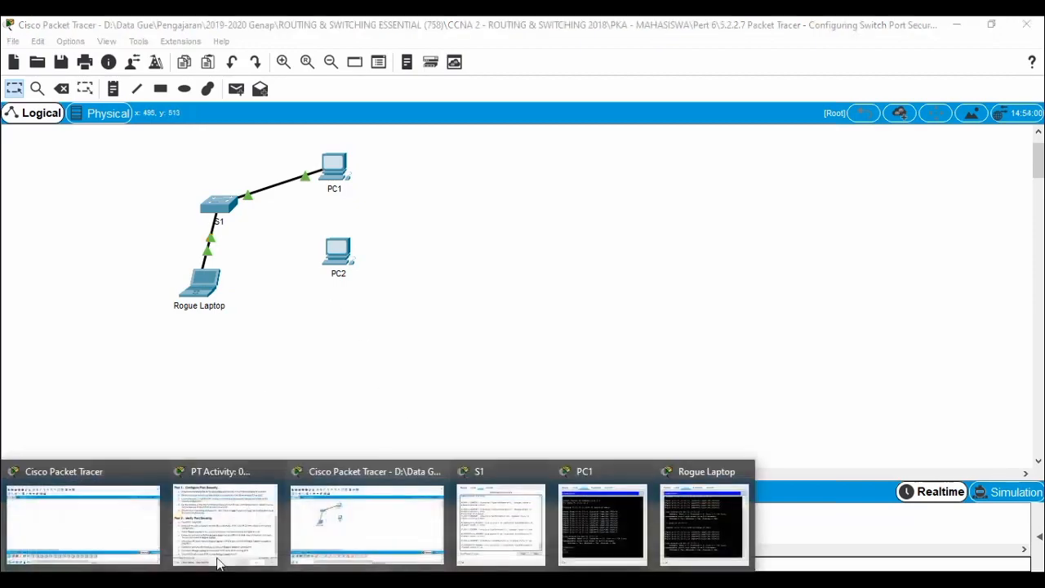
# Run ping -t 10.10.10.12 from PC1 and stop it at 100% loss, then reopen the instructions.
pyautogui.click(234, 519)
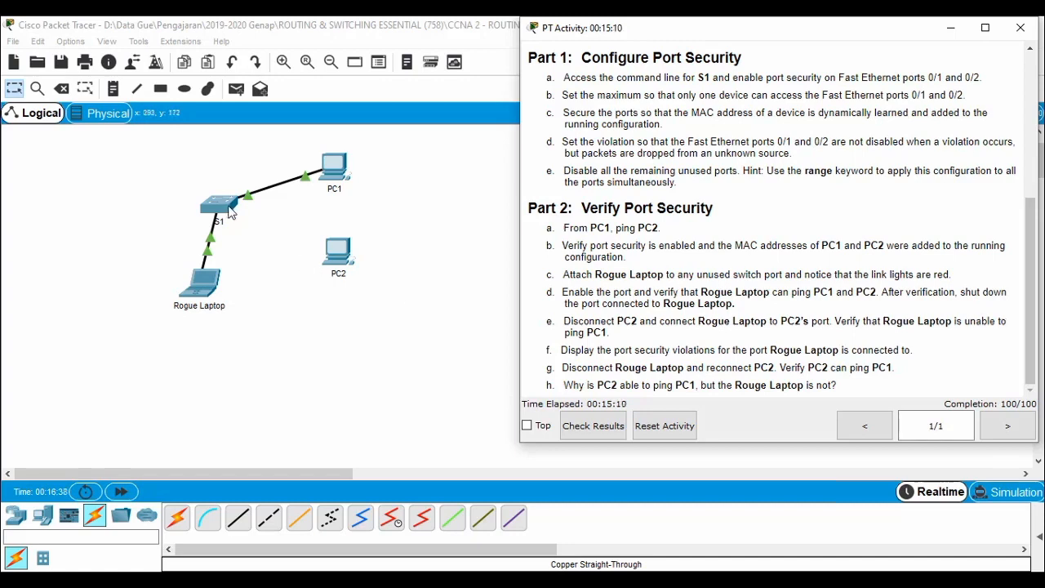
pyautogui.click(333, 180)
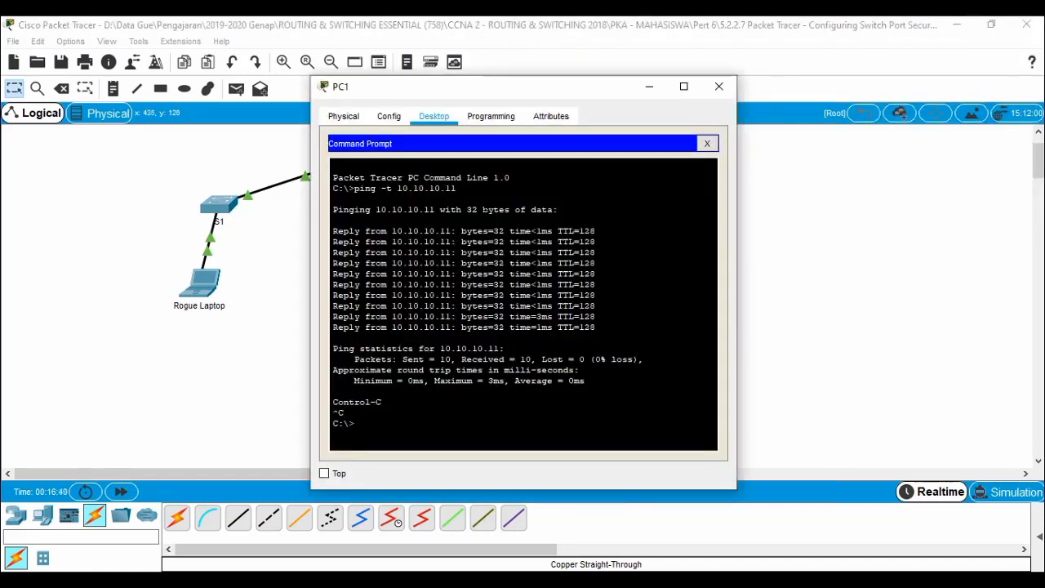
pyautogui.press('Up')
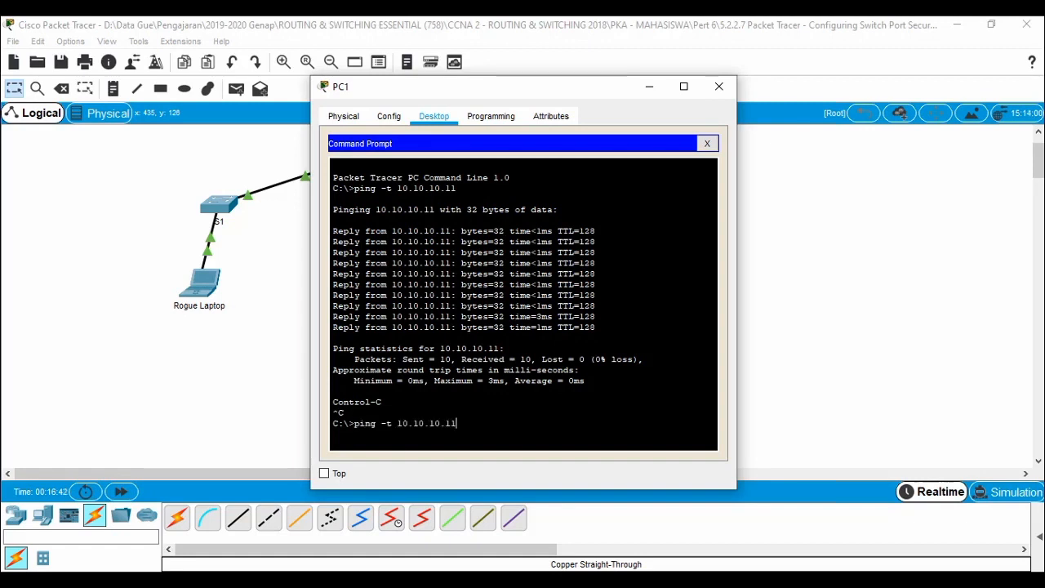
pyautogui.write('2')
pyautogui.press('Return')
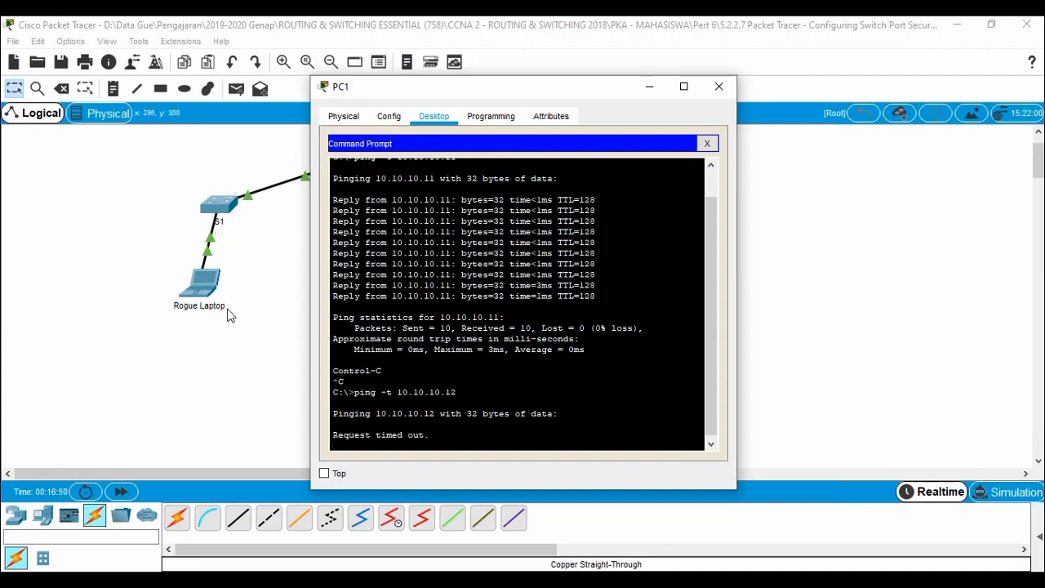
pyautogui.moveTo(495, 97); pyautogui.dragTo(608, 88)
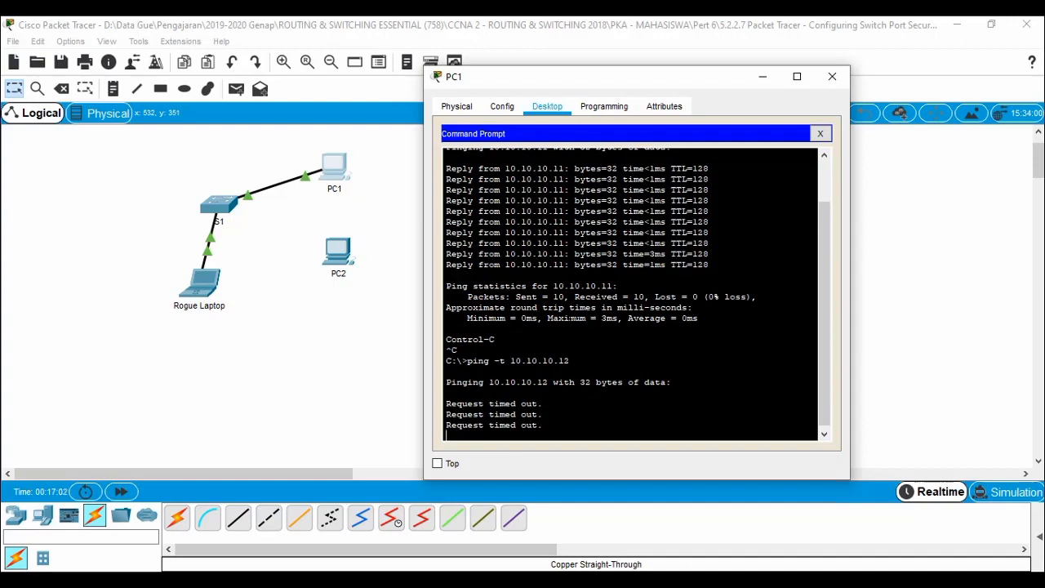
pyautogui.hotkey('ctrl', 'c')
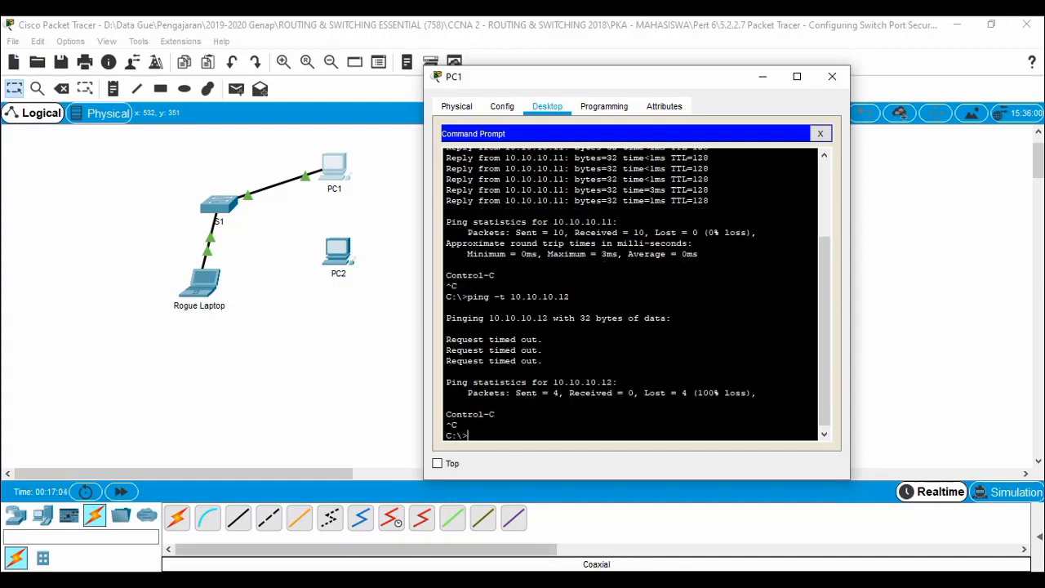
pyautogui.click(380, 581)
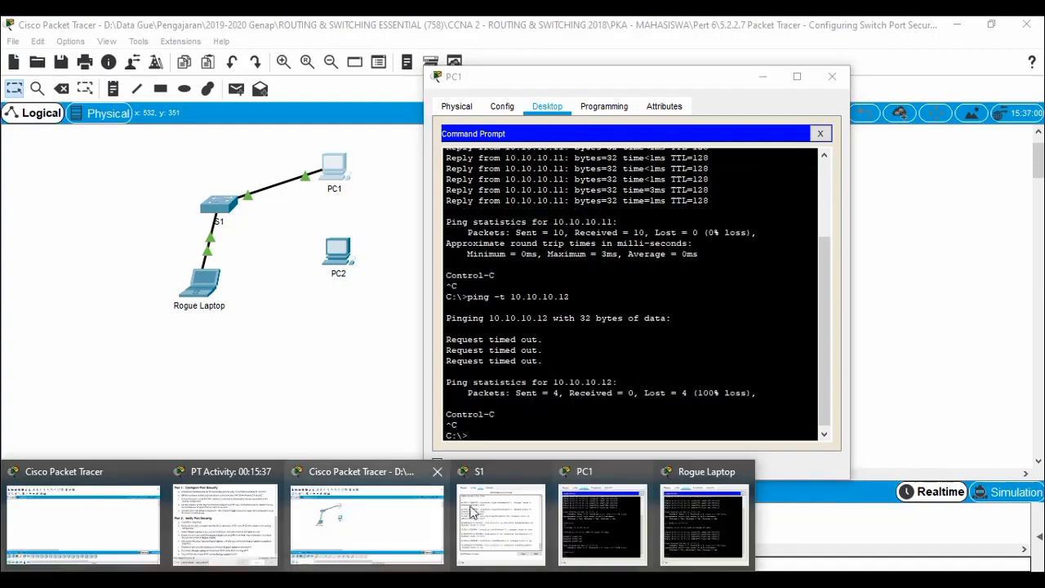
pyautogui.click(245, 538)
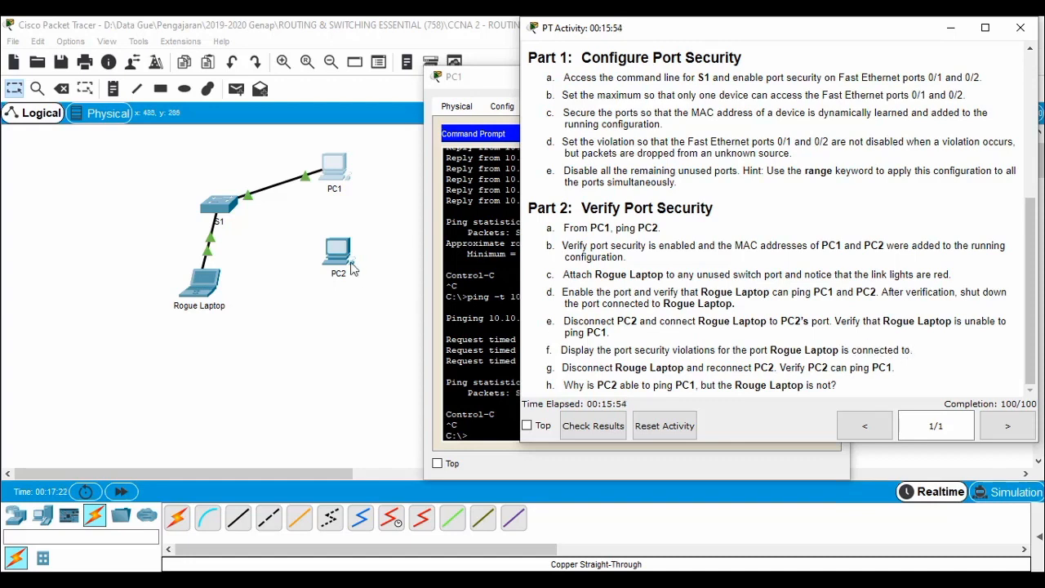
# In S1's console, leave configuration mode and return to the privileged EXEC prompt.
pyautogui.click(218, 202)
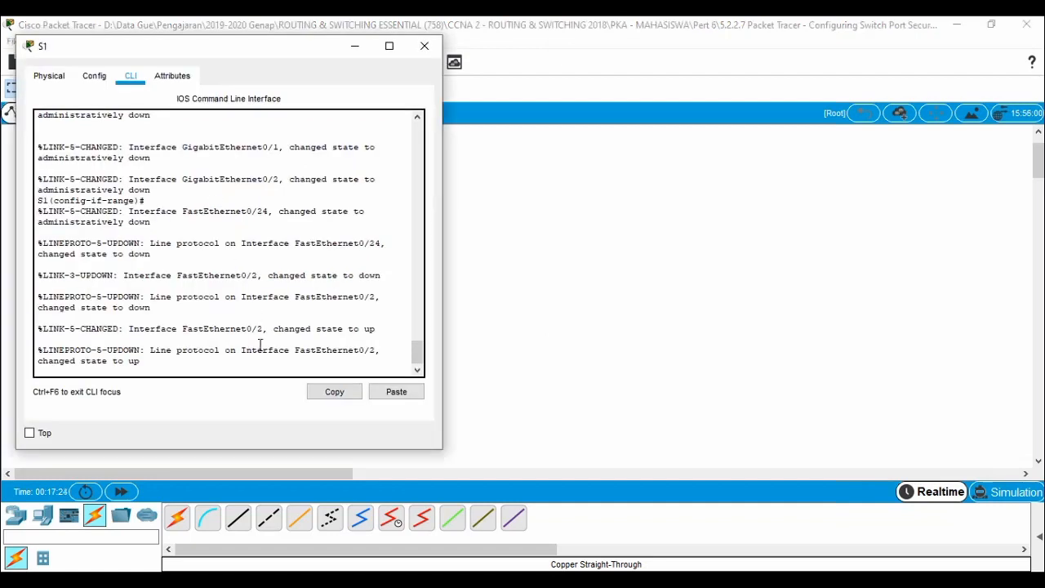
pyautogui.press('Return')
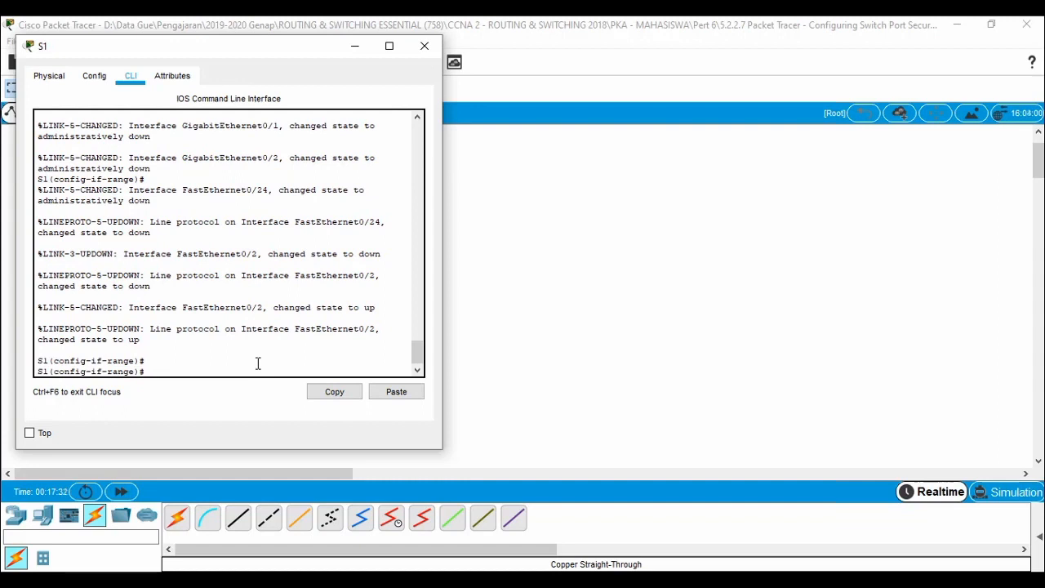
pyautogui.hotkey('ctrl', 'z')
# Run 'show port-security interface fastEthernet 0/2', showing Restrict mode and 4 security violations.
pyautogui.write('s')
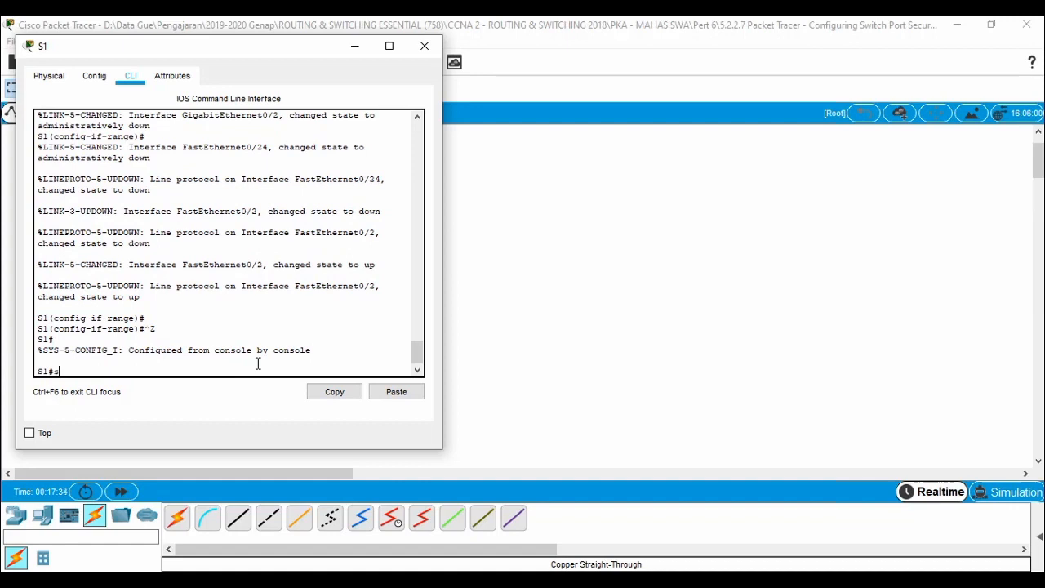
pyautogui.write('ho')
pyautogui.press('Tab')
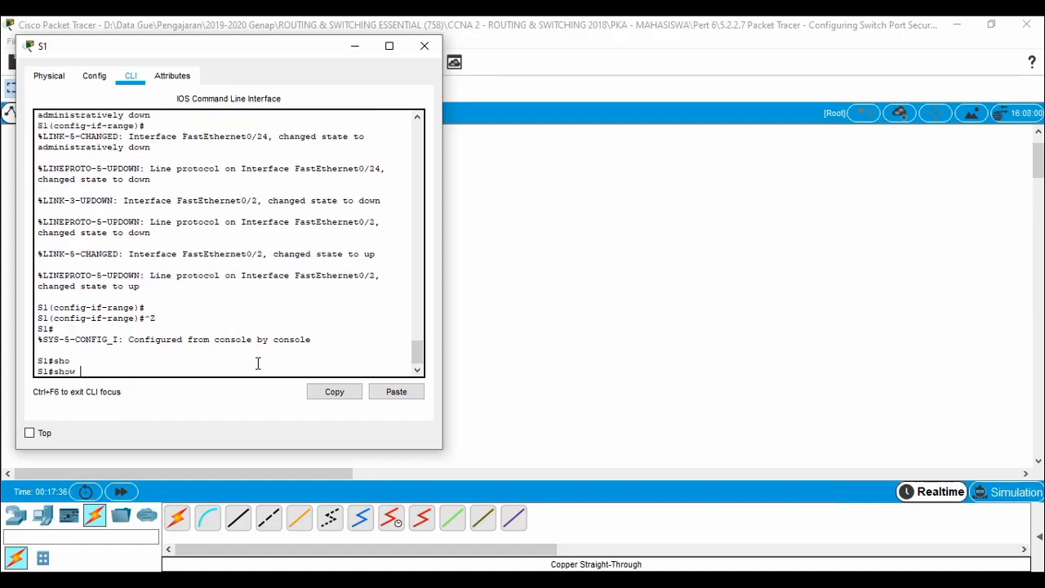
pyautogui.write('po')
pyautogui.press('Tab')
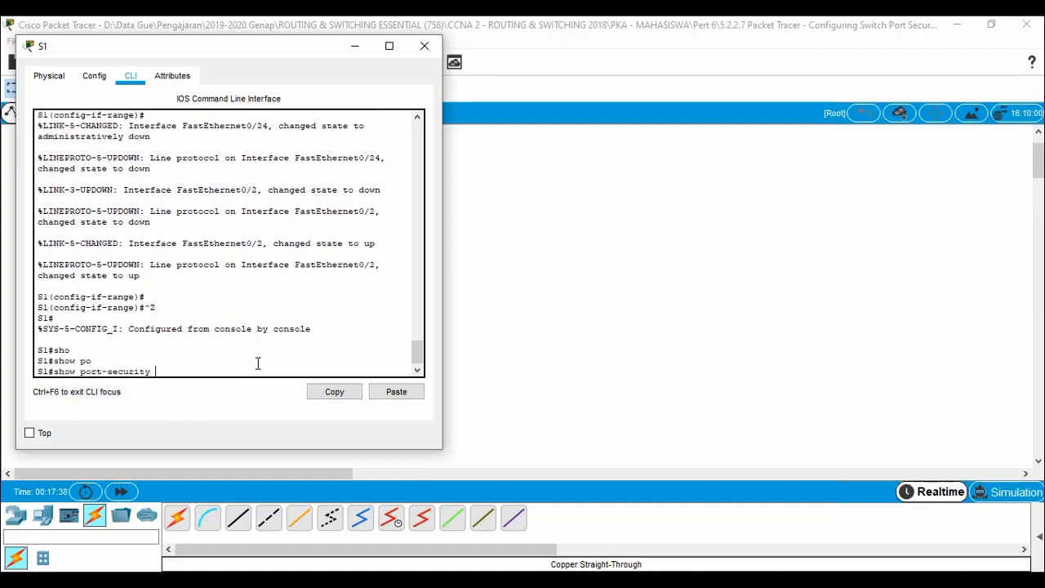
pyautogui.write('in')
pyautogui.press('Tab')
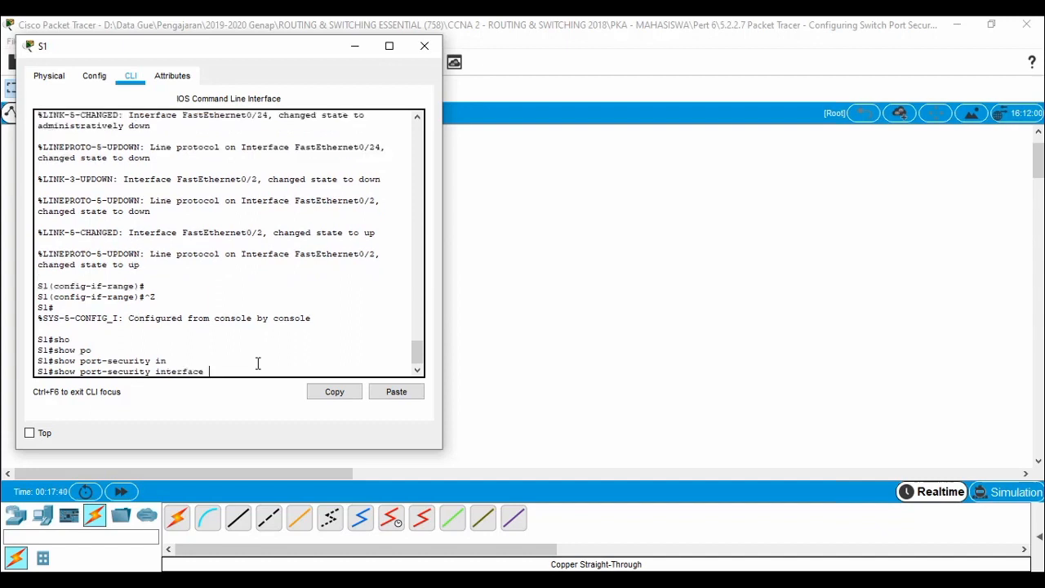
pyautogui.write('f')
pyautogui.press('Tab')
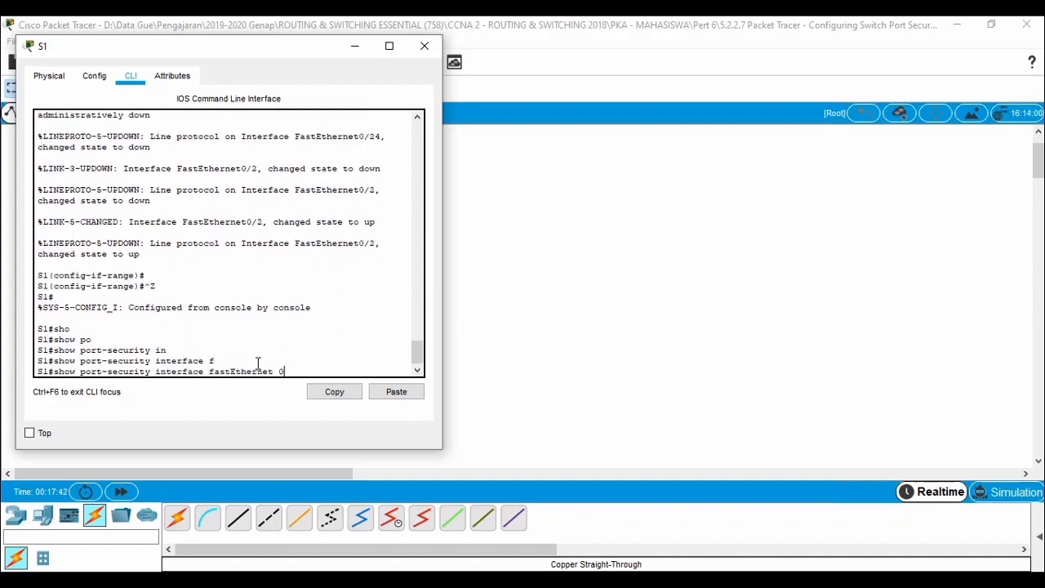
pyautogui.press('Return')
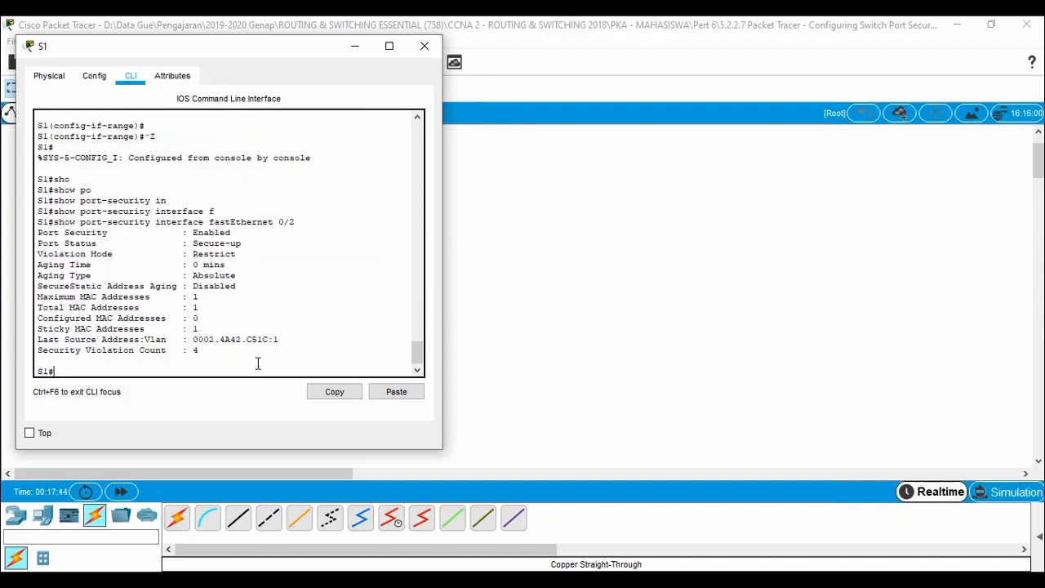
pyautogui.moveTo(267, 49); pyautogui.dragTo(722, 73)
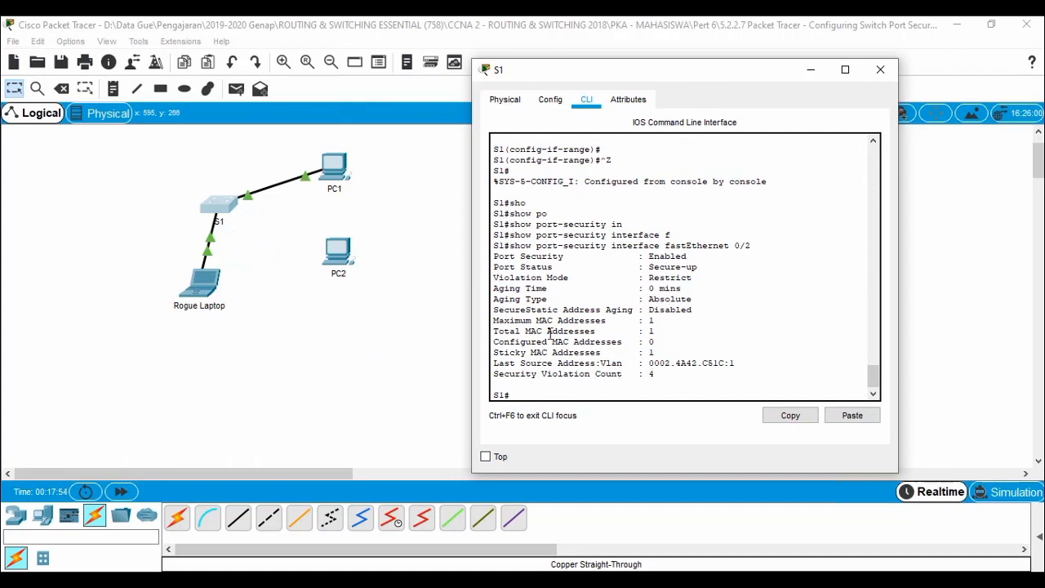
# Highlight S1's Restrict mode and last source address lines, then find PC2's configuration locked.
pyautogui.moveTo(494, 278); pyautogui.dragTo(692, 280)
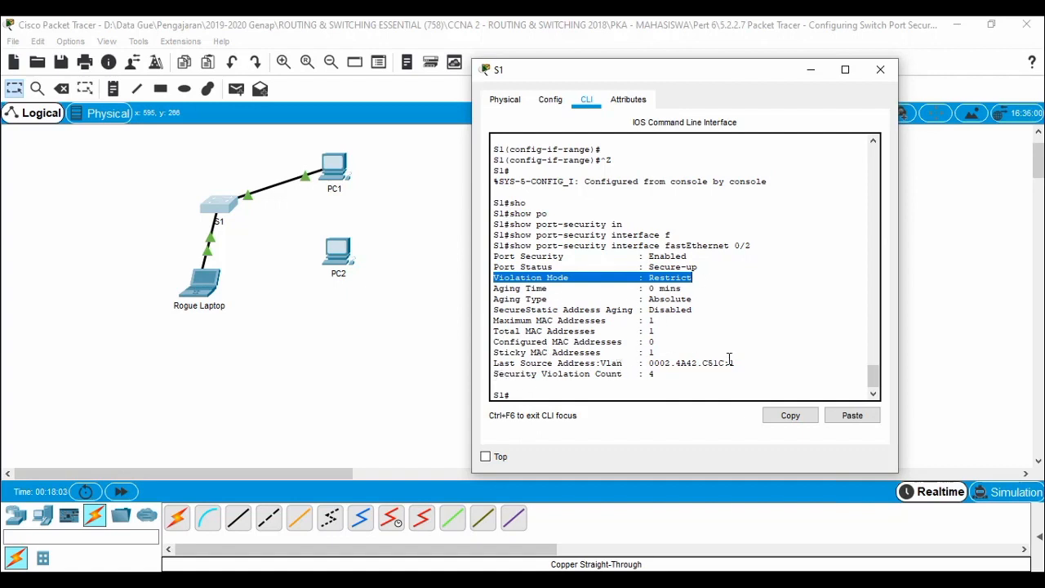
pyautogui.moveTo(740, 361); pyautogui.dragTo(499, 362)
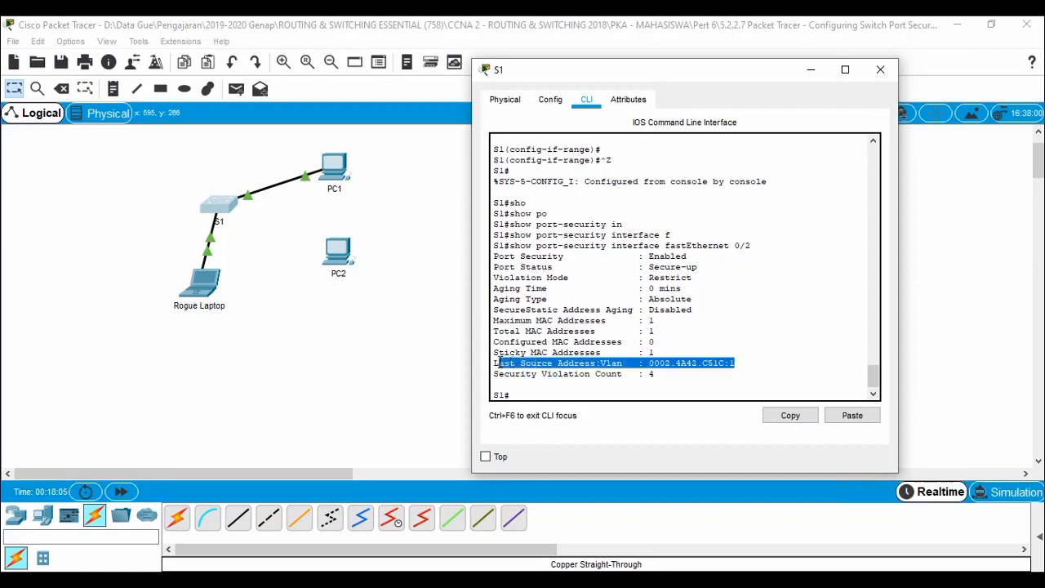
pyautogui.click(337, 260)
pyautogui.click(380, 116)
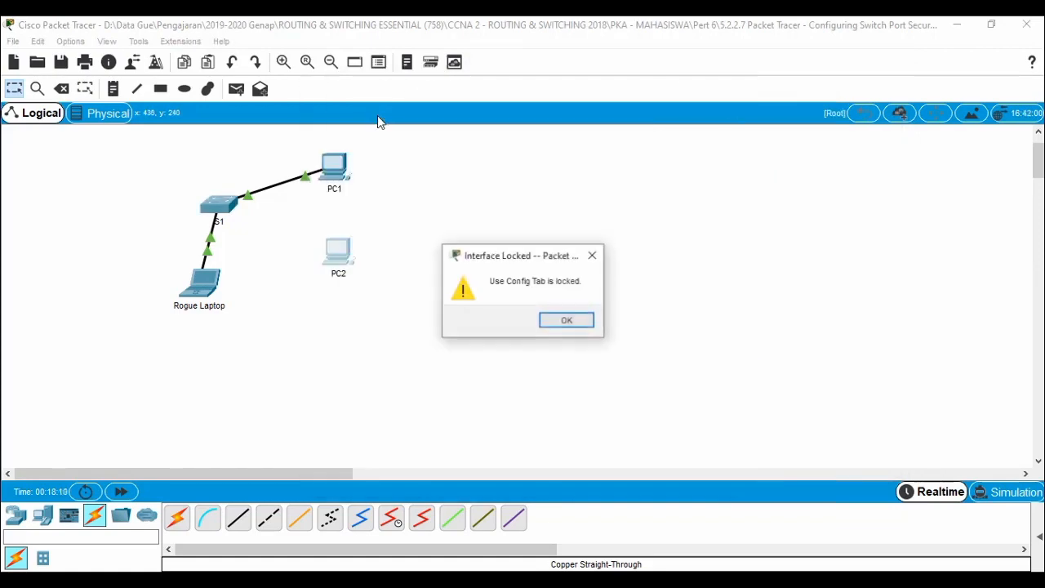
pyautogui.press('Return')
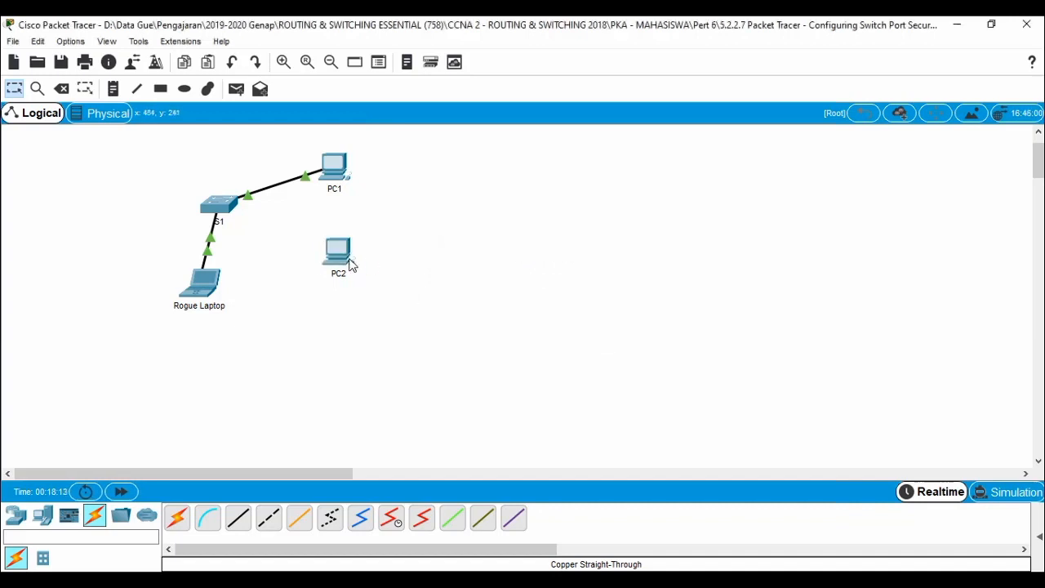
pyautogui.moveTo(347, 265)
pyautogui.moveTo(209, 290)
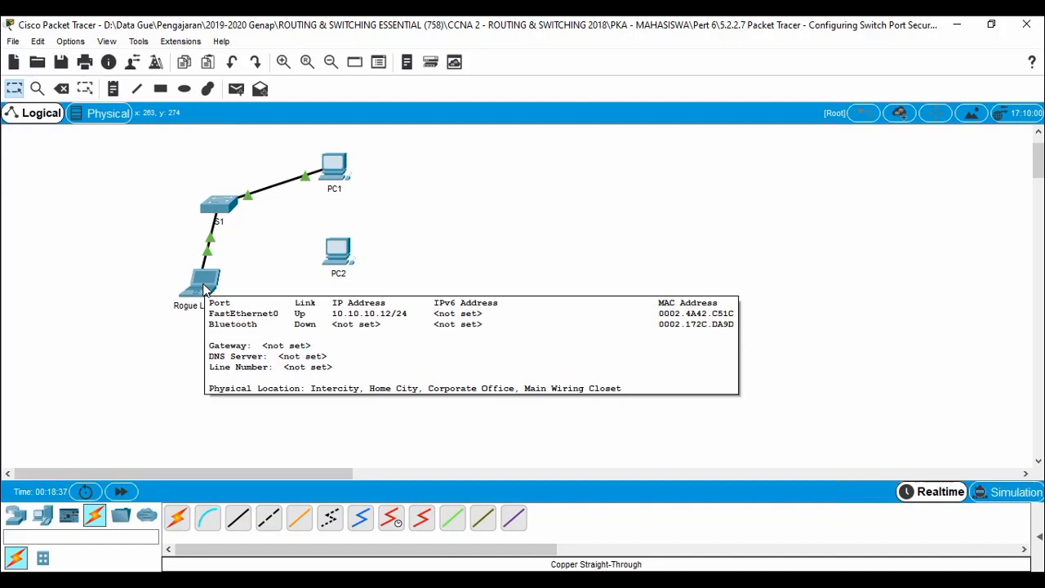
# In S1's report, highlight sticky MAC 0002.4A42.C51C and violation count 4, then bring up PC1's prompt.
pyautogui.click(216, 211)
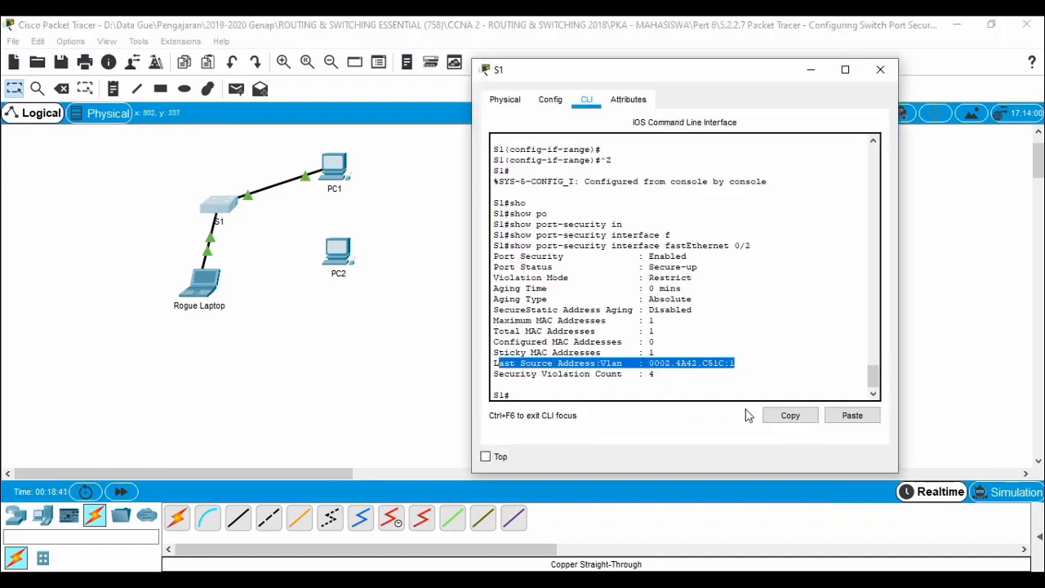
pyautogui.moveTo(736, 363); pyautogui.dragTo(490, 363)
pyautogui.click(661, 353)
pyautogui.moveTo(661, 353); pyautogui.dragTo(493, 357)
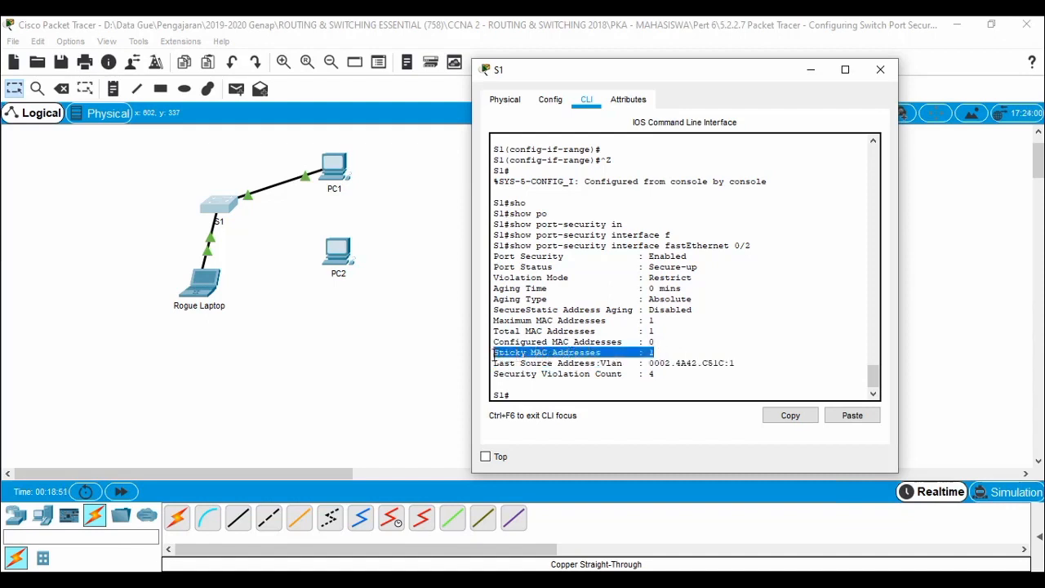
pyautogui.moveTo(750, 362); pyautogui.dragTo(650, 371)
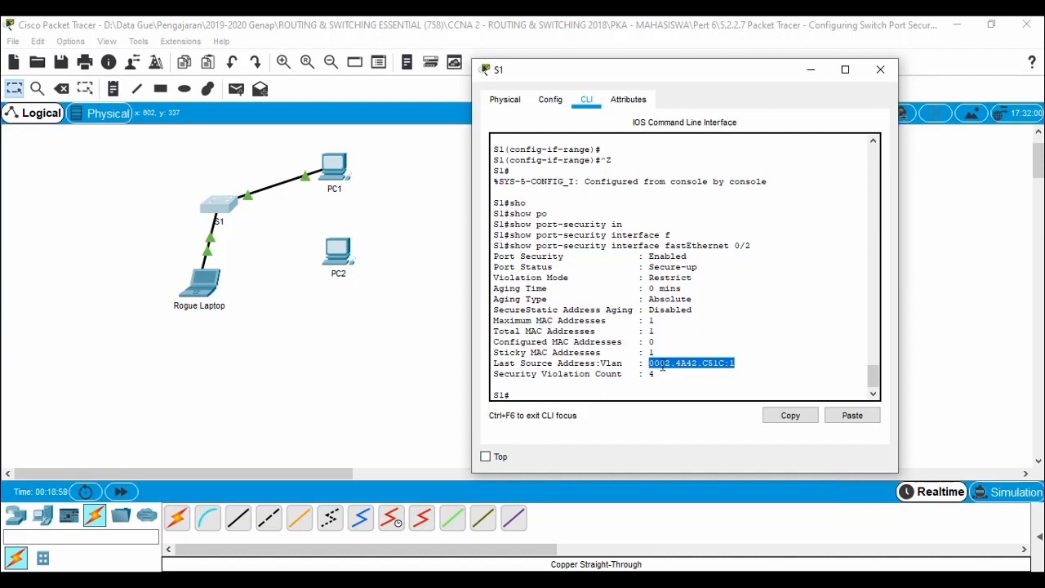
pyautogui.click(652, 352)
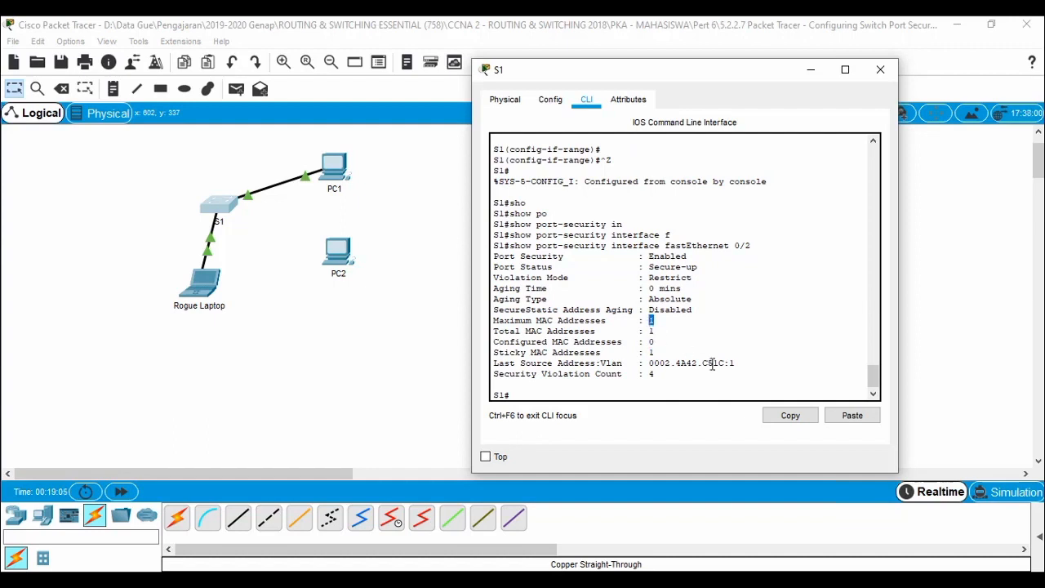
pyautogui.moveTo(736, 364); pyautogui.dragTo(650, 356)
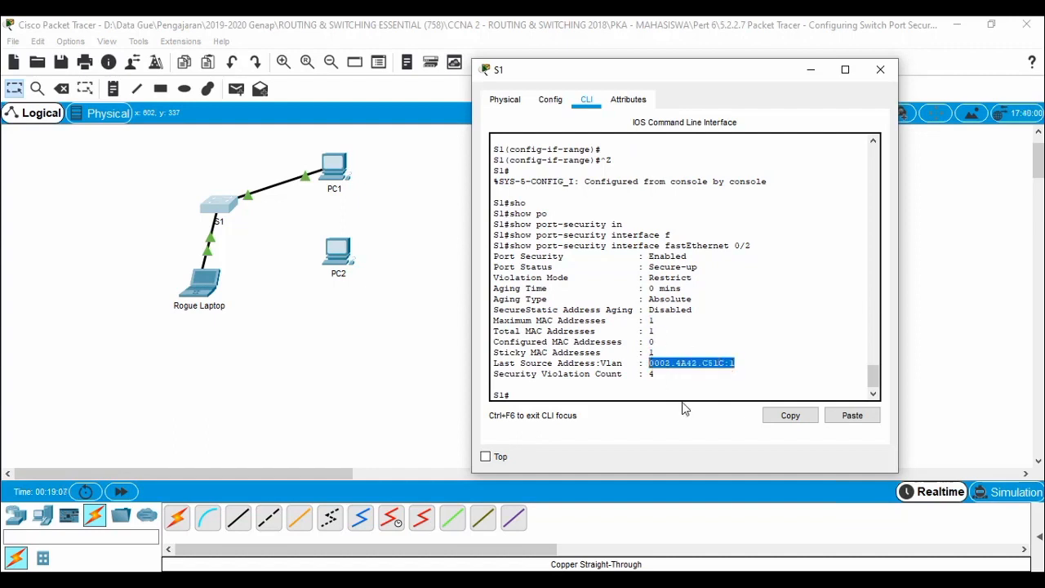
pyautogui.click(653, 375)
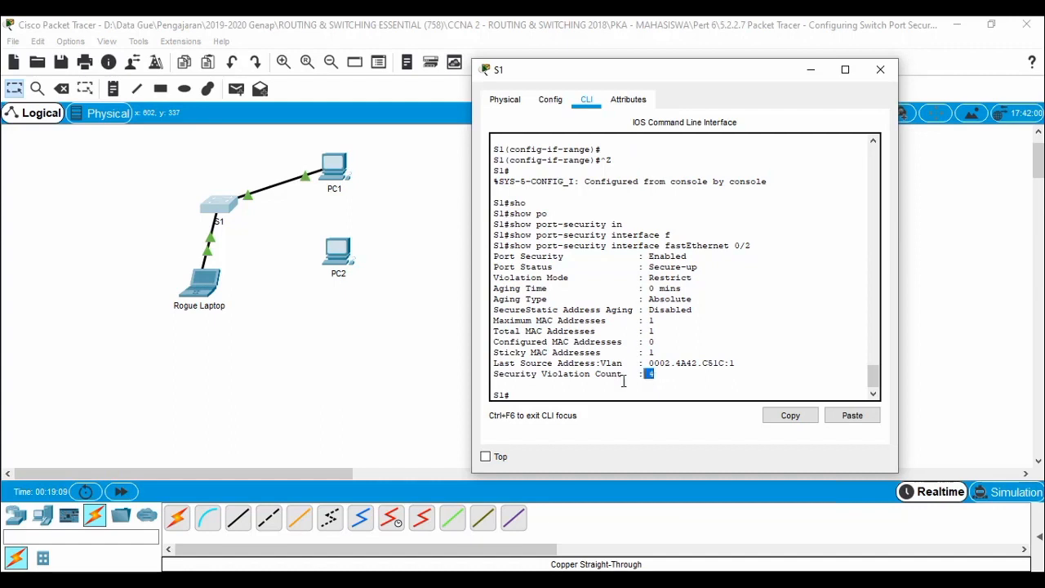
pyautogui.moveTo(657, 374); pyautogui.dragTo(492, 374)
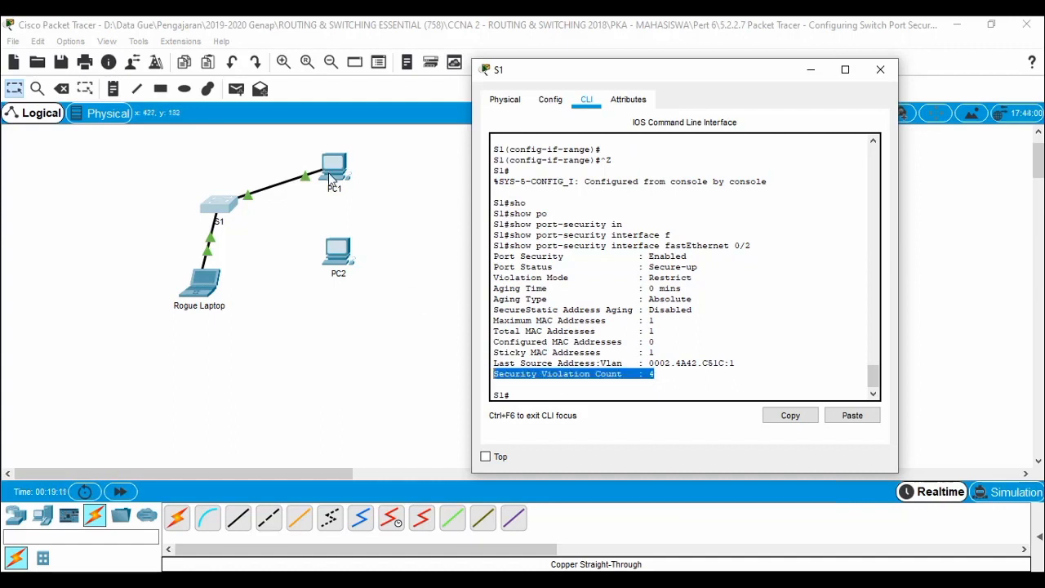
pyautogui.click(328, 166)
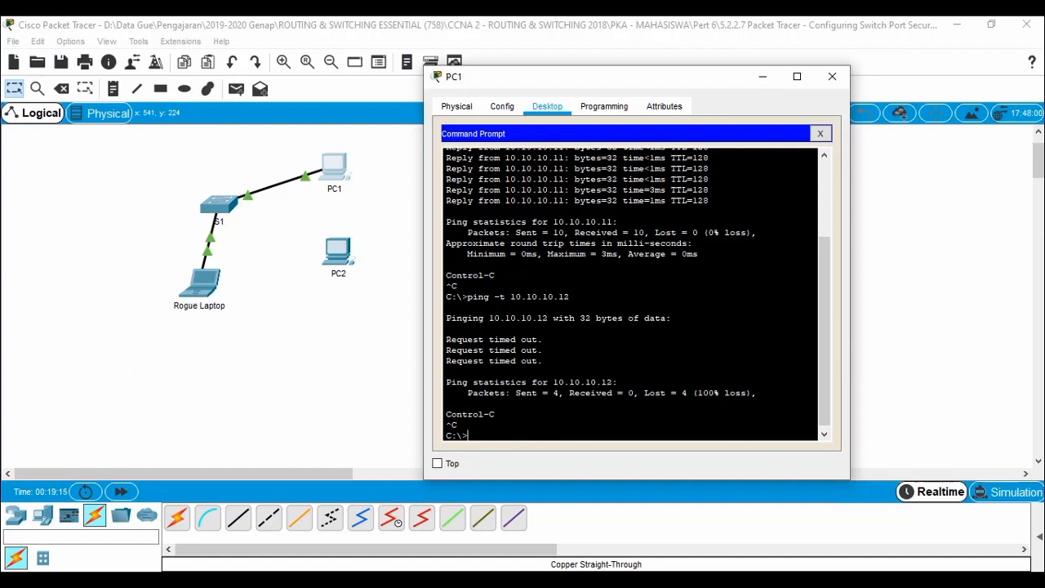
# After noting 4 packets sent, rerun 'ping -t 10.10.10.12' from PC1's command prompt.
pyautogui.moveTo(462, 393); pyautogui.dragTo(560, 392)
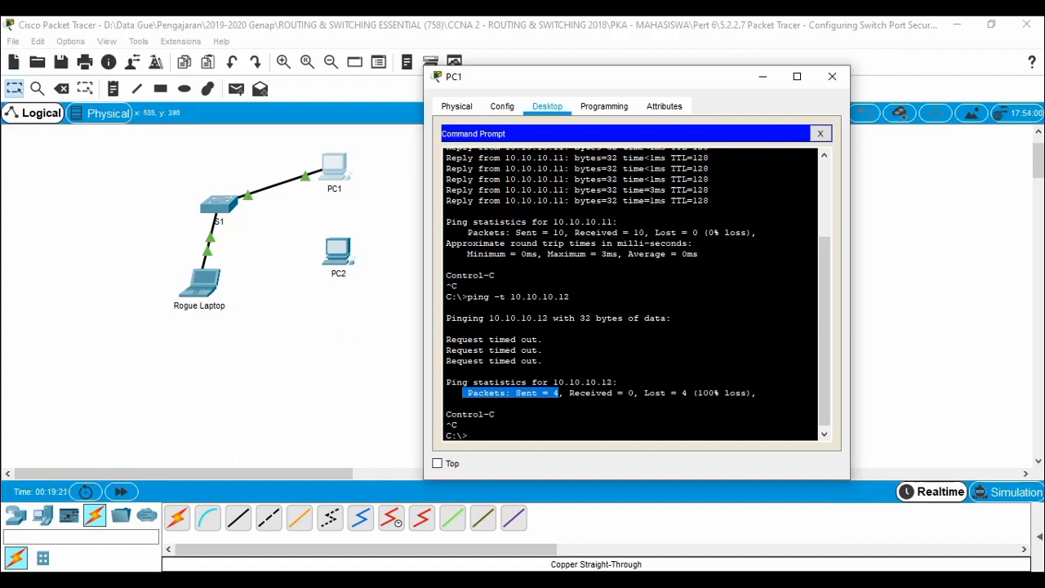
pyautogui.click(457, 424)
pyautogui.press('Up')
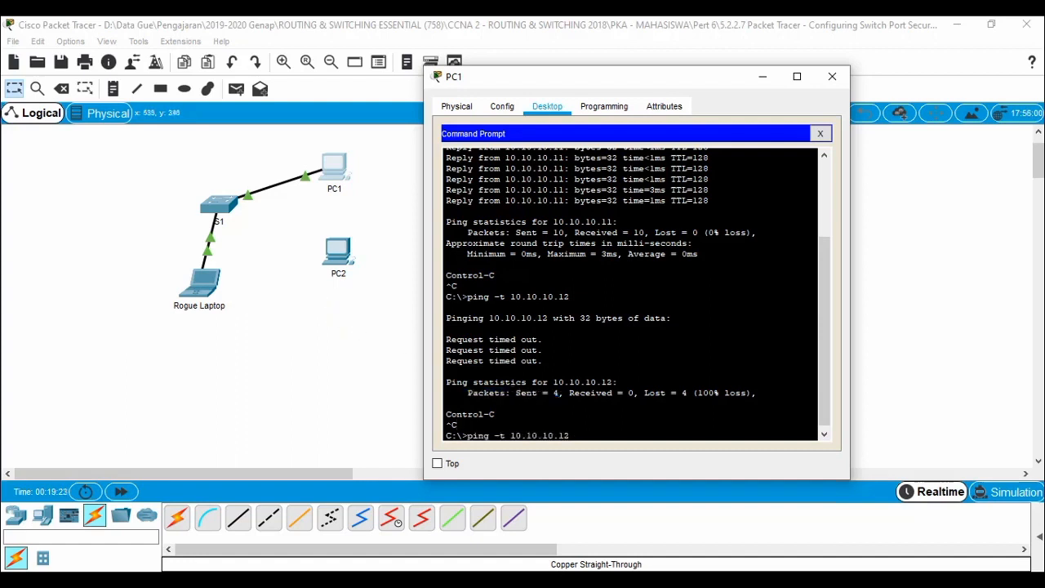
pyautogui.press('Return')
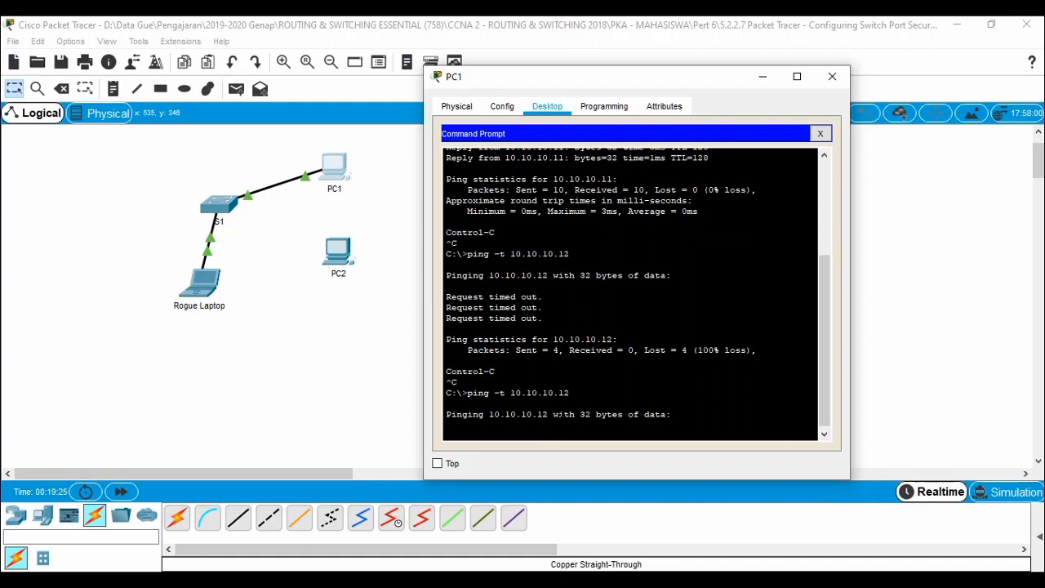
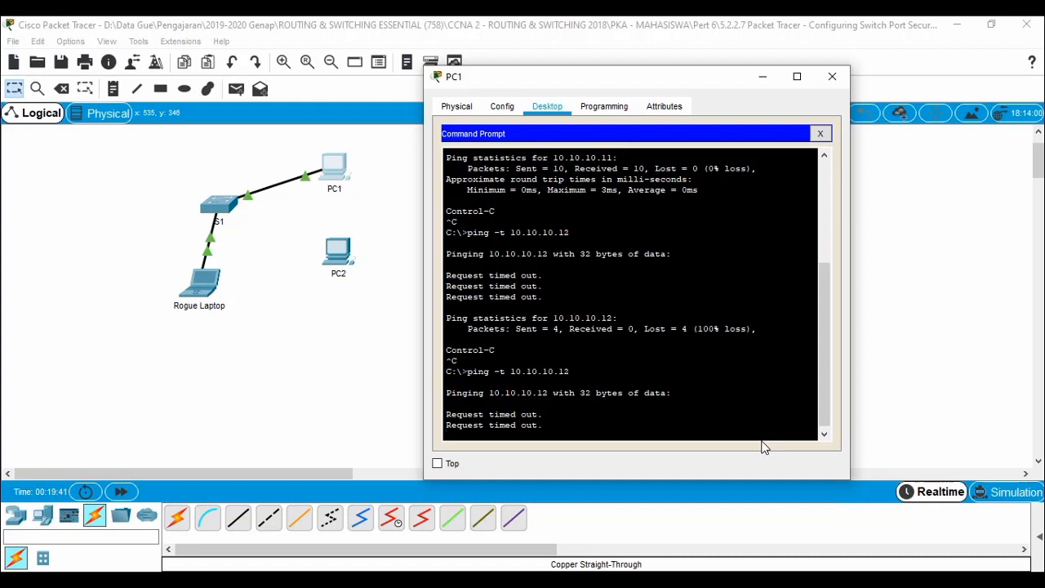
# Stop PC1's continuous ping to 10.10.10.12 and highlight the Sent counts of 4 and 3.
pyautogui.hotkey('ctrl', 'c')
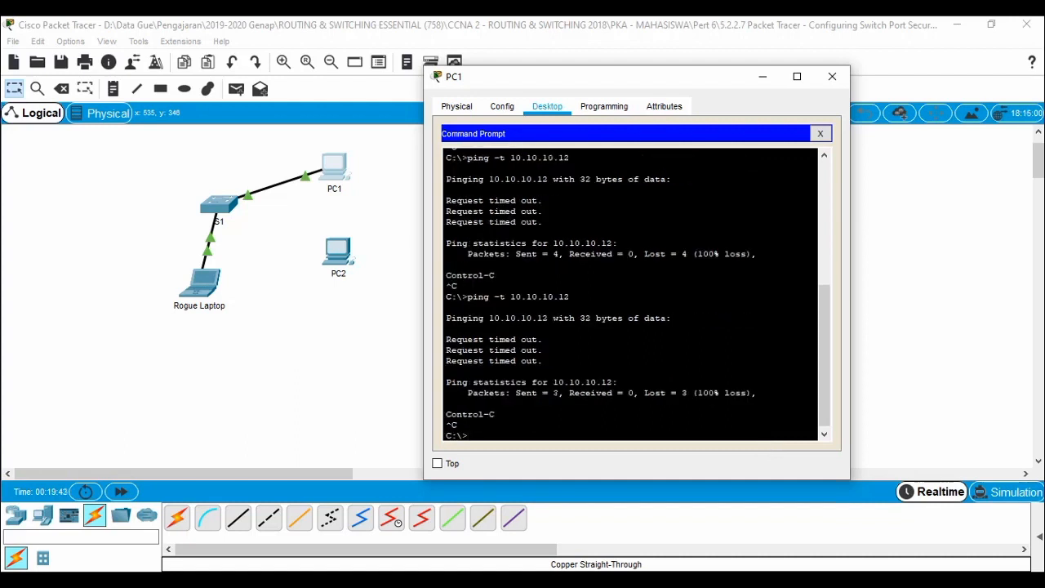
pyautogui.moveTo(557, 253); pyautogui.dragTo(515, 254)
pyautogui.moveTo(559, 393); pyautogui.dragTo(515, 393)
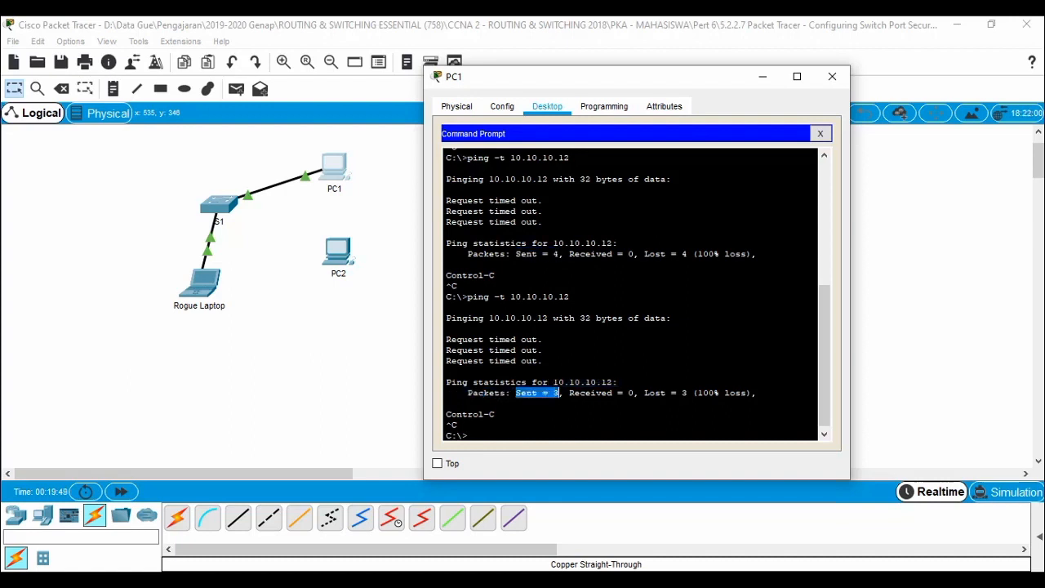
# Rerun show port-security interface fa0/2 on S1 and highlight the violation count of 7.
pyautogui.click(220, 209)
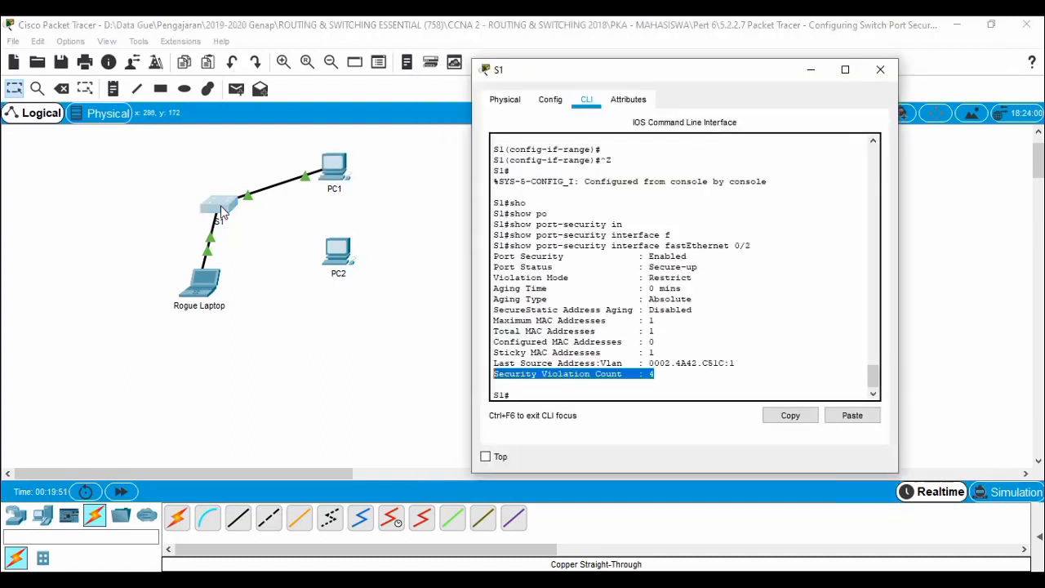
pyautogui.click(805, 367)
pyautogui.press('Up')
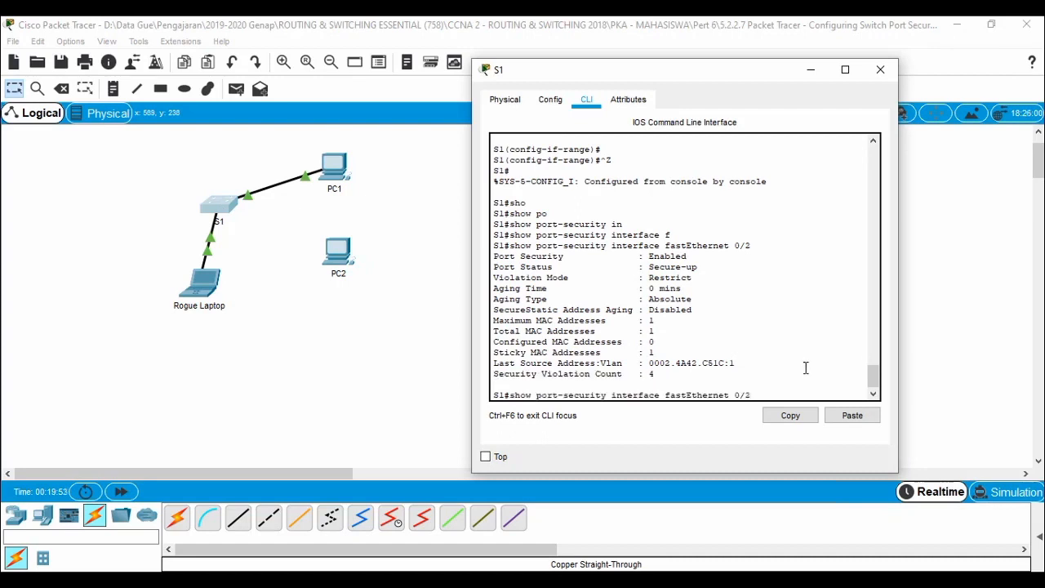
pyautogui.press('Return')
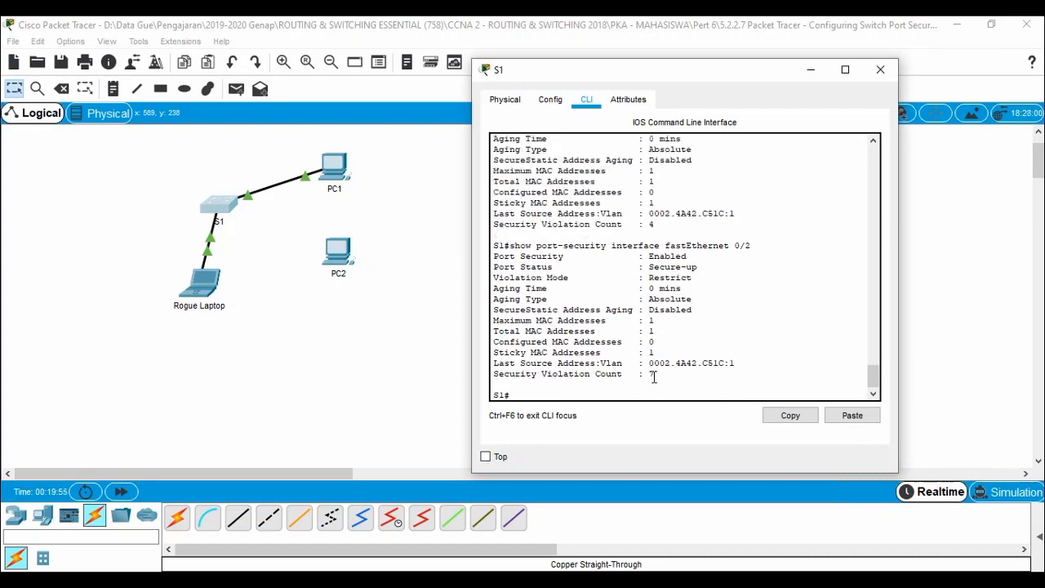
pyautogui.moveTo(506, 384)
pyautogui.mouseDown()
pyautogui.moveTo(493, 367)
pyautogui.moveTo(494, 377)
pyautogui.mouseUp()
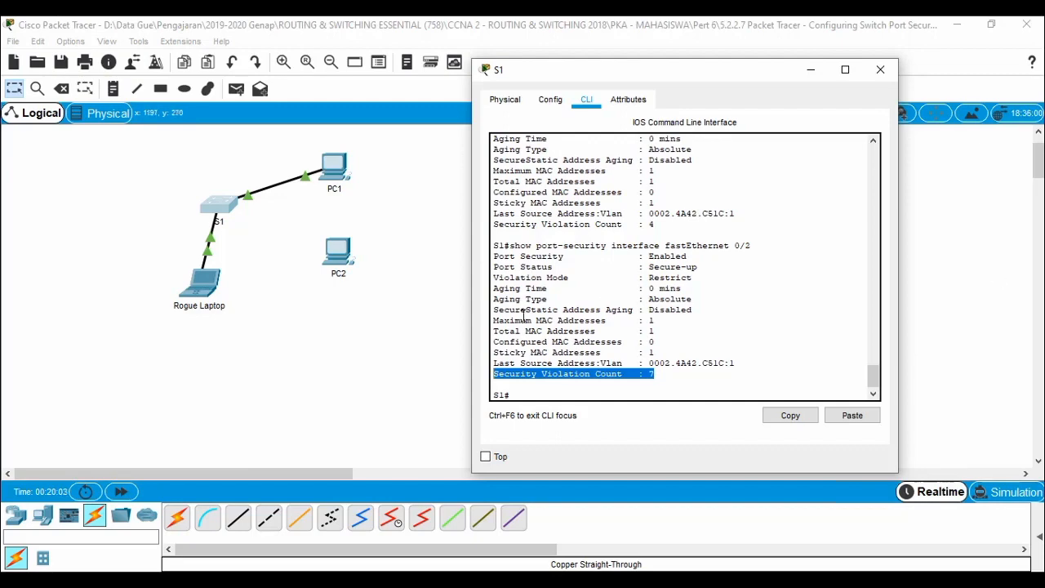
# Review PT Activity instruction items f and g, then return to the topology.
pyautogui.click(253, 579)
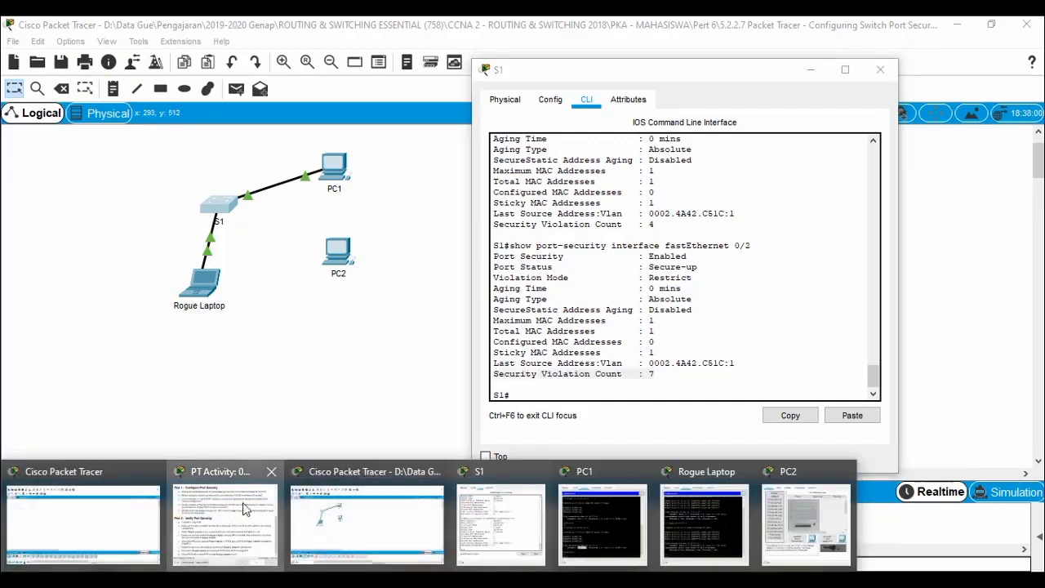
pyautogui.click(259, 563)
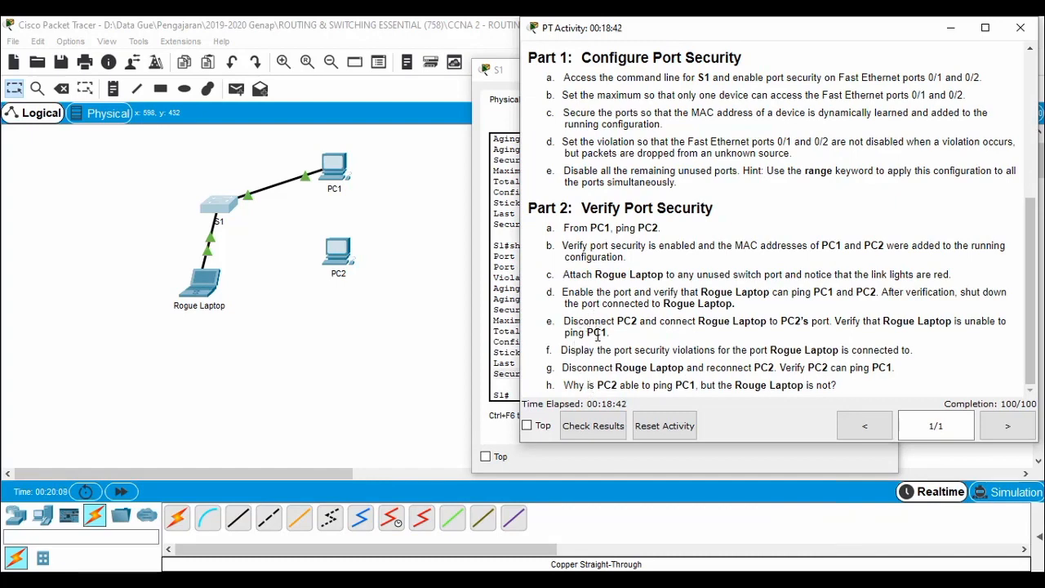
pyautogui.moveTo(558, 350); pyautogui.dragTo(601, 365)
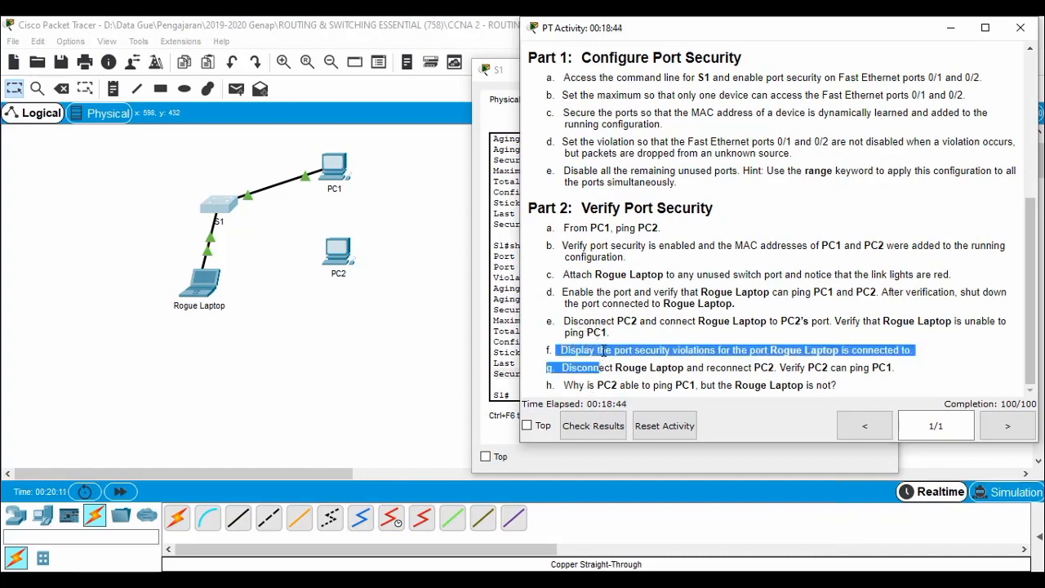
pyautogui.click(570, 369)
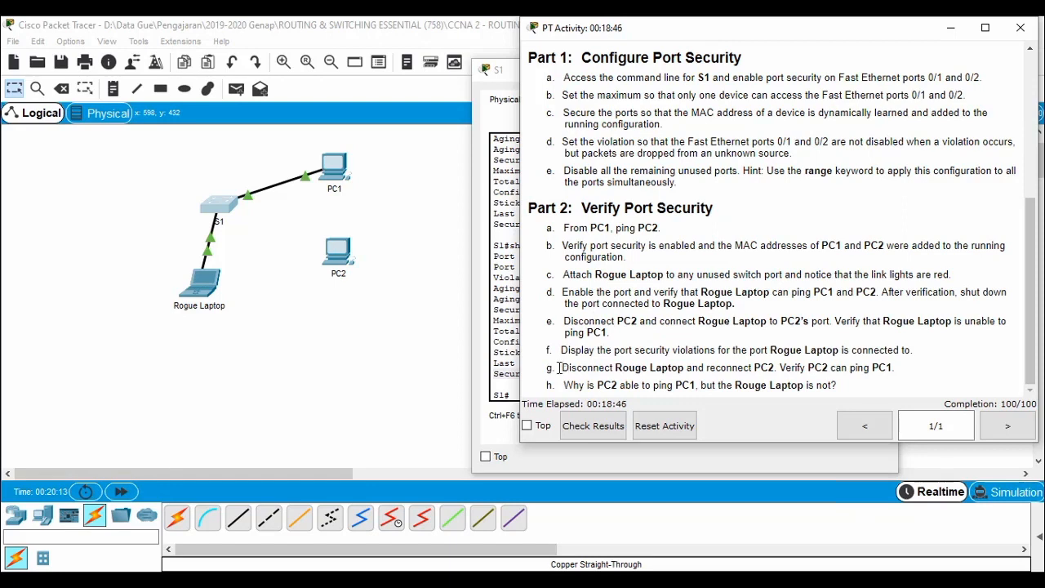
pyautogui.moveTo(560, 368); pyautogui.dragTo(895, 367)
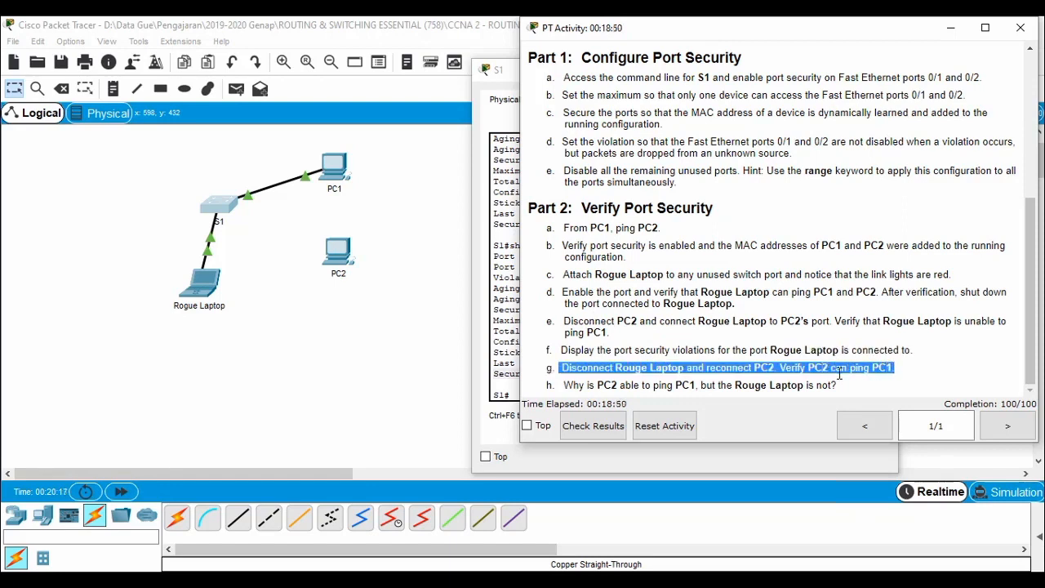
pyautogui.click(301, 367)
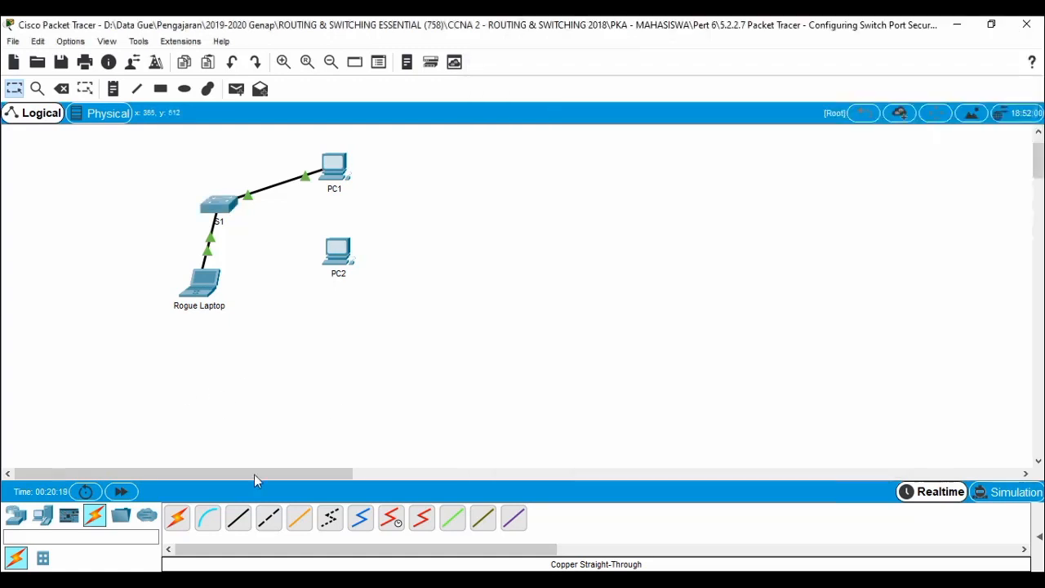
# Replace the Rogue Laptop link with a straight-through cable from PC2 Fa0 to S1 Fa0/2, then fast-forward time.
pyautogui.press('Delete')
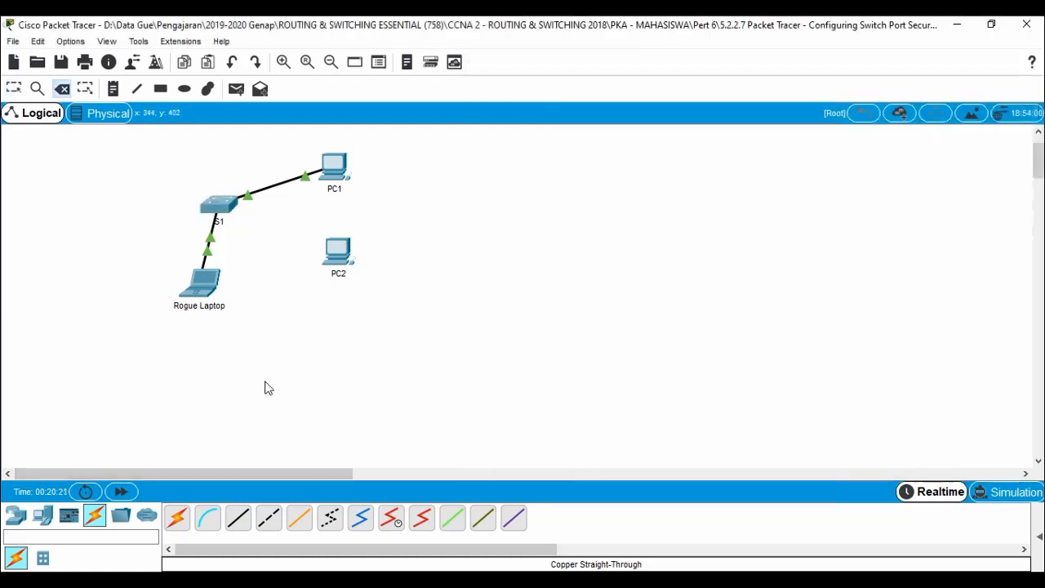
pyautogui.click(210, 236)
pyautogui.press('Escape')
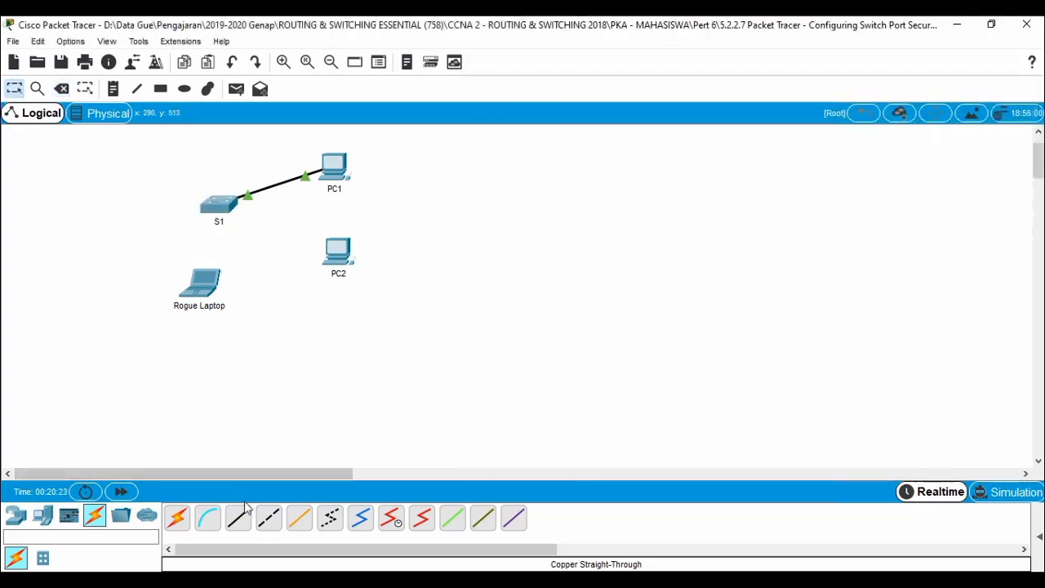
pyautogui.click(238, 518)
pyautogui.click(334, 258)
pyautogui.click(368, 315)
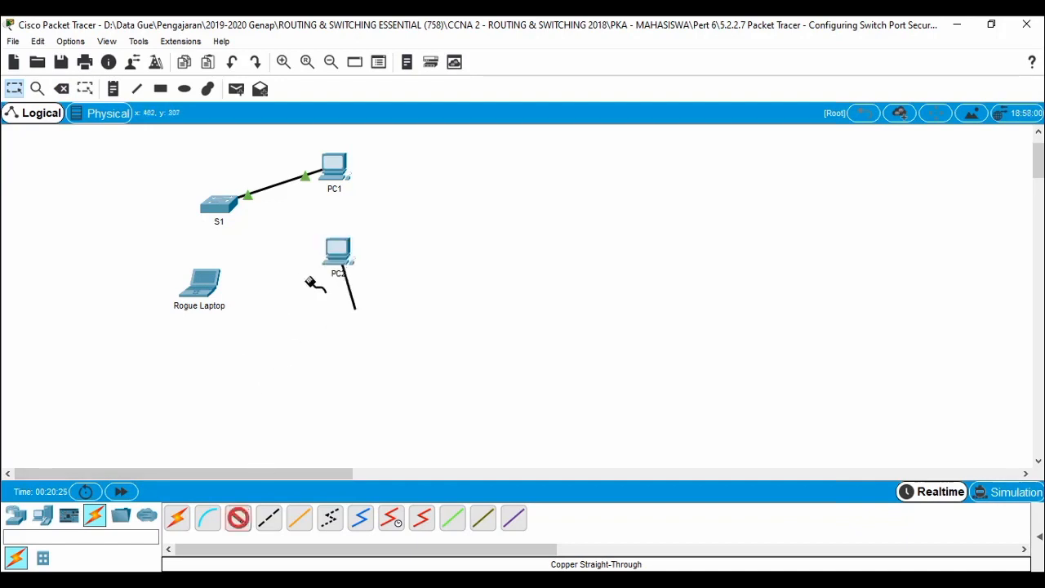
pyautogui.click(225, 214)
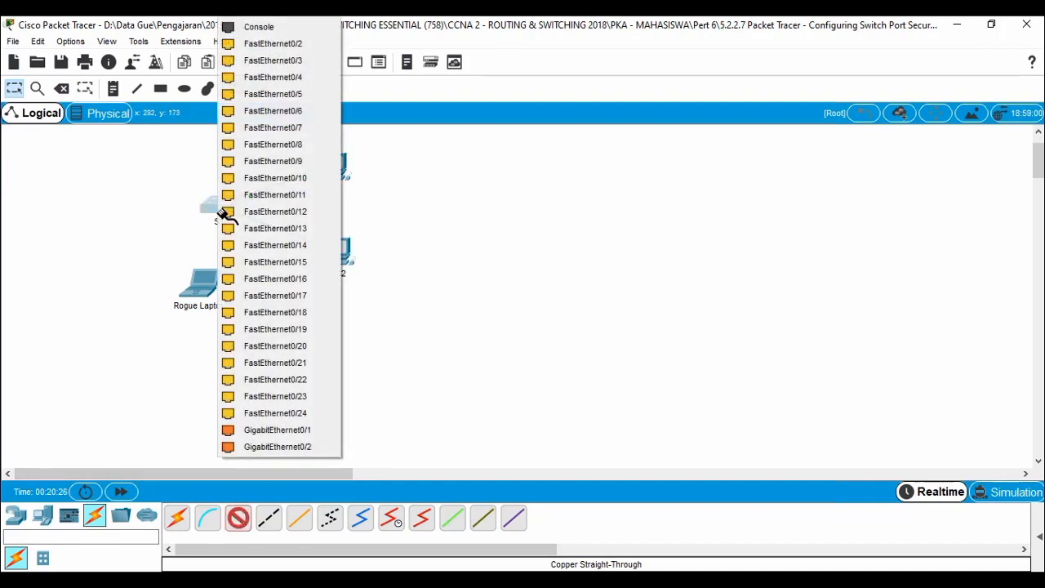
pyautogui.click(302, 45)
pyautogui.click(123, 493)
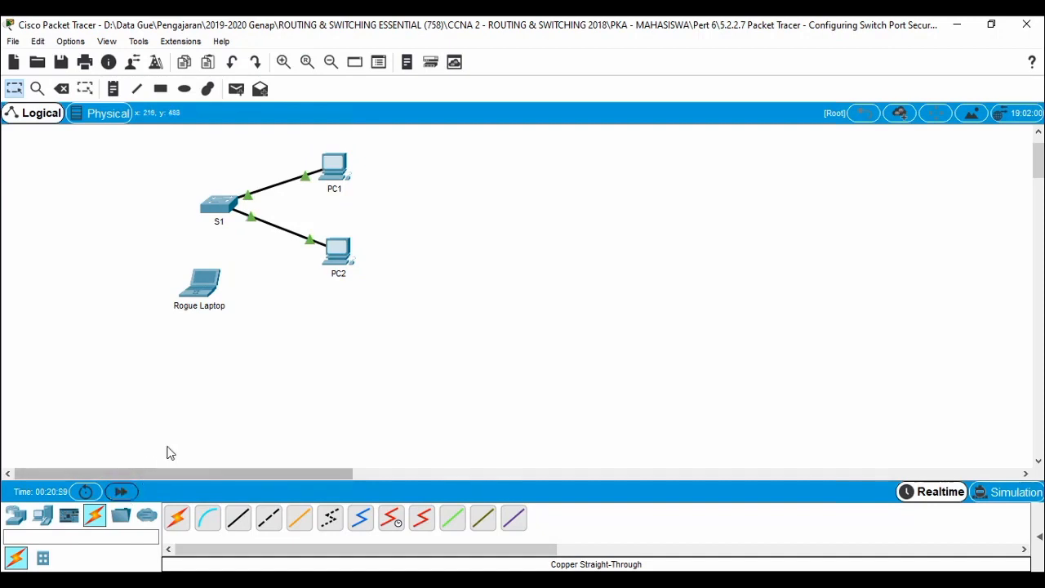
# Run ping -t 10.10.10.11 from PC1 and stop it after 5 replies with 0% loss.
pyautogui.click(327, 168)
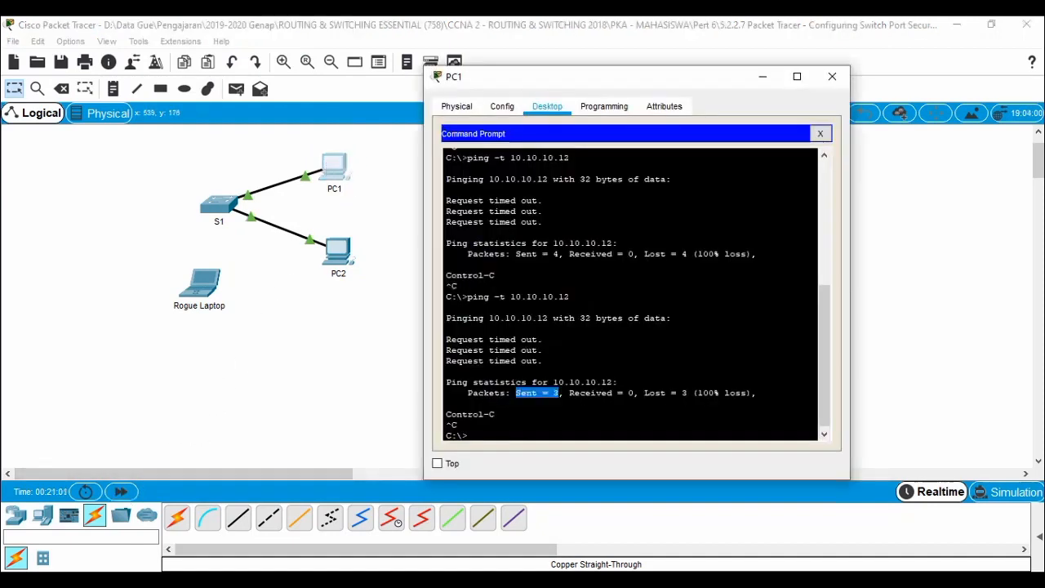
pyautogui.press('Up')
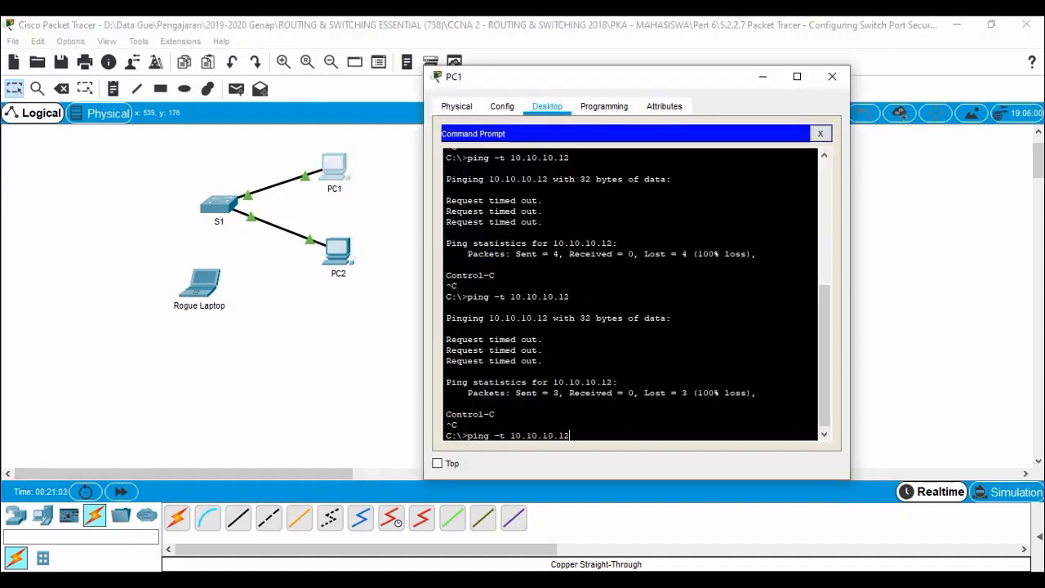
pyautogui.press('BackSpace')
pyautogui.press('Return')
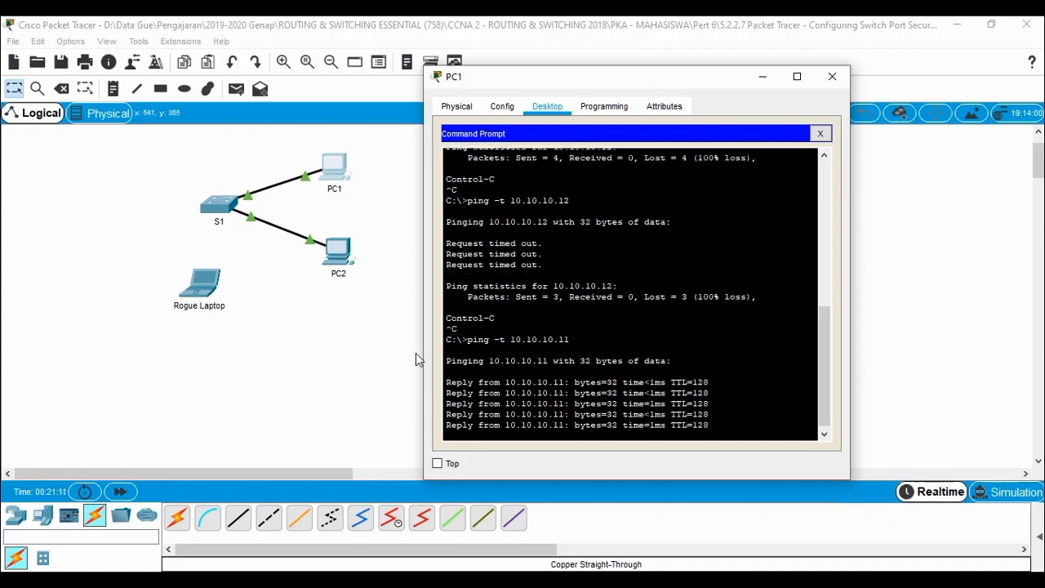
pyautogui.hotkey('ctrl', 'c')
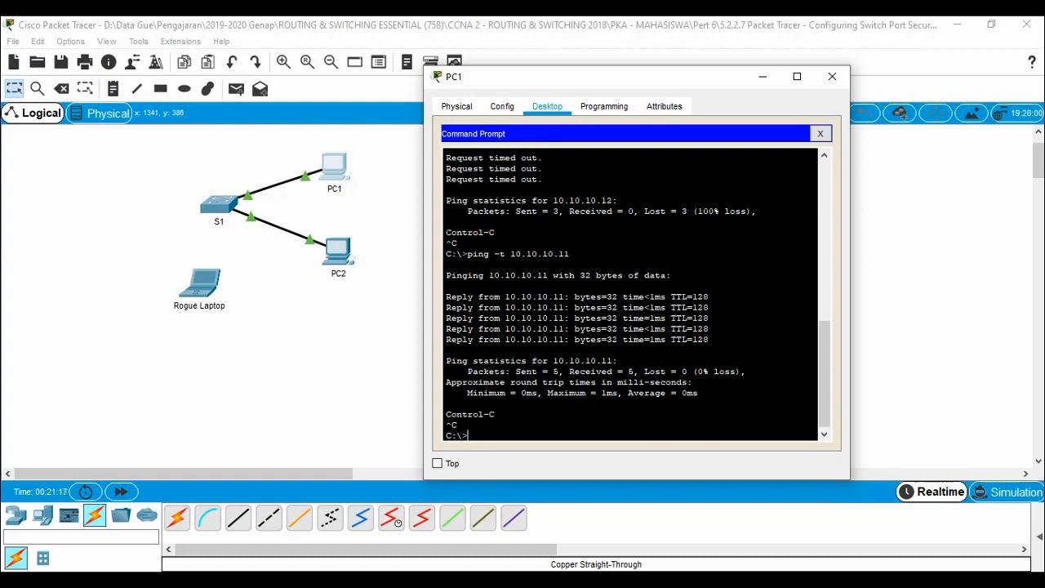
pyautogui.click(237, 580)
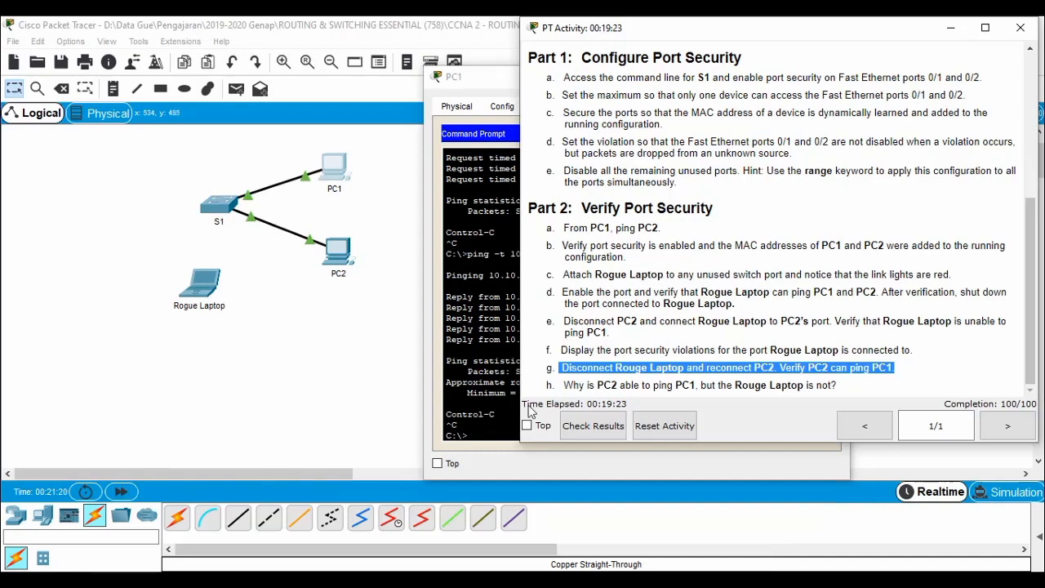
# Highlight question h and check the activity results' per-item assessment scores.
pyautogui.click(218, 517)
pyautogui.click(600, 368)
pyautogui.moveTo(564, 386)
pyautogui.mouseDown()
pyautogui.moveTo(849, 390)
pyautogui.moveTo(564, 384)
pyautogui.mouseUp()
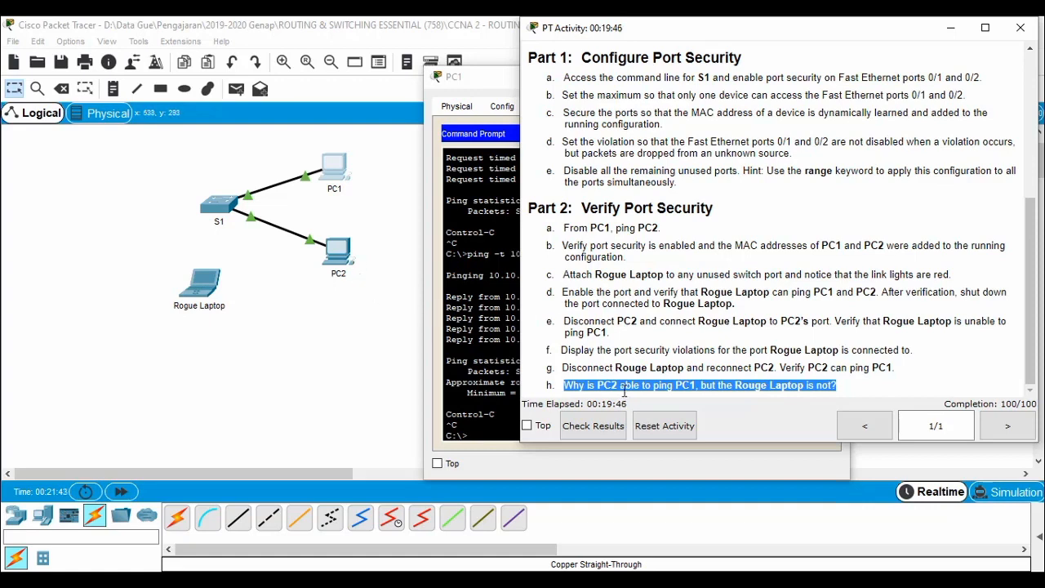
pyautogui.click(602, 430)
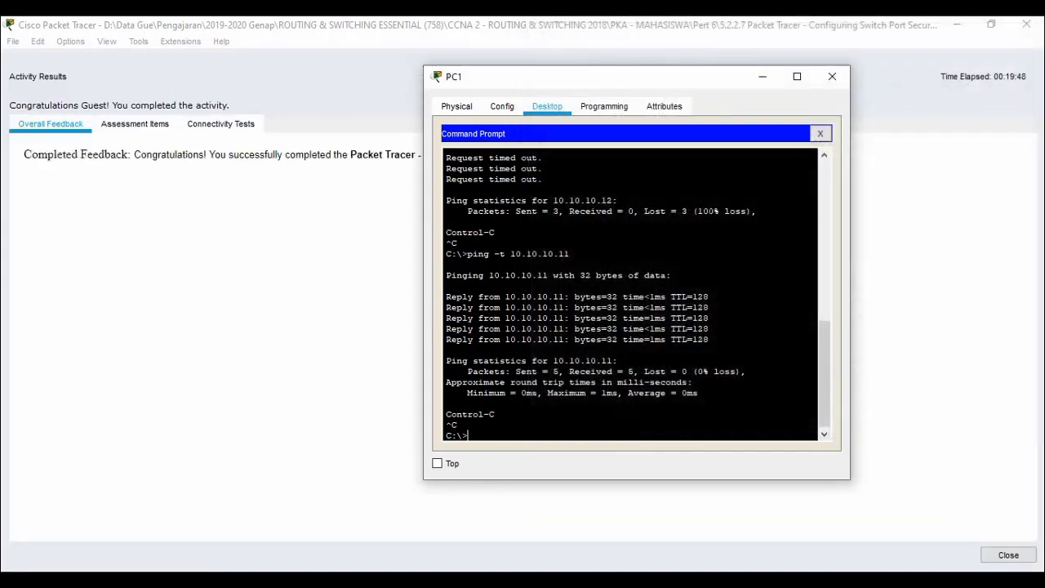
pyautogui.click(756, 78)
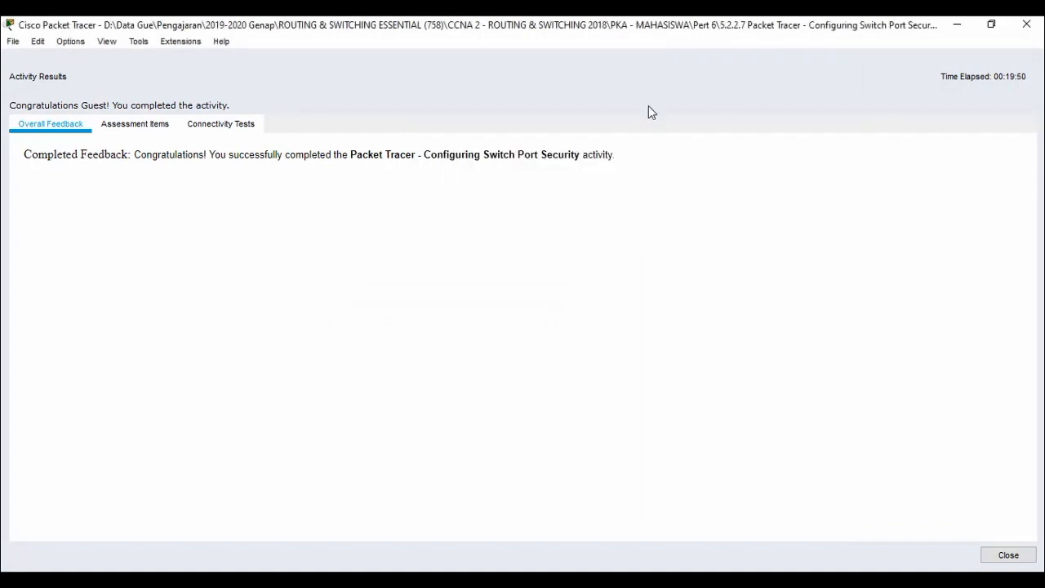
pyautogui.click(131, 129)
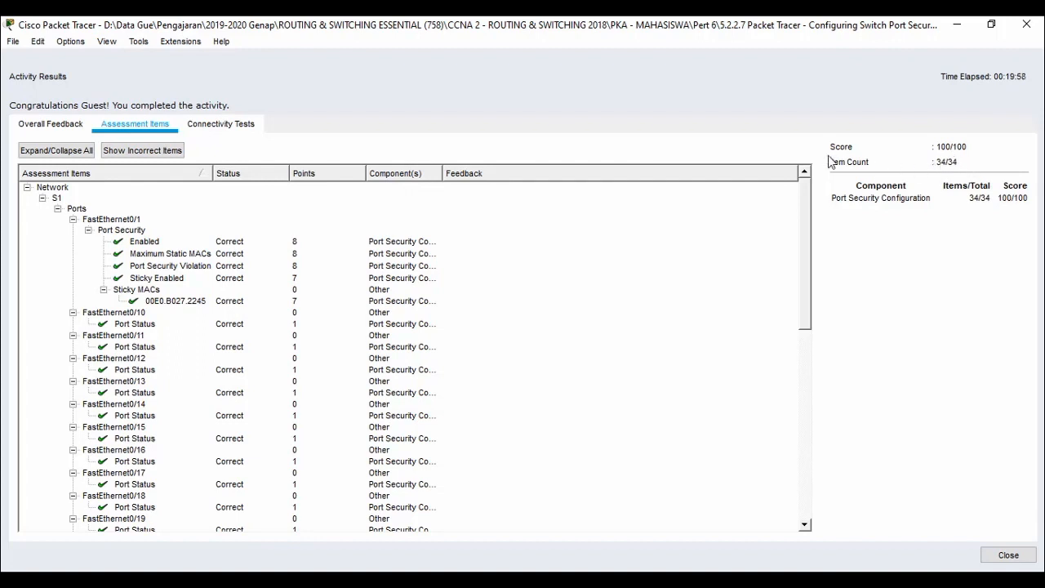
# Close the results and instruction windows and choose File > Exit.
pyautogui.click(13, 42)
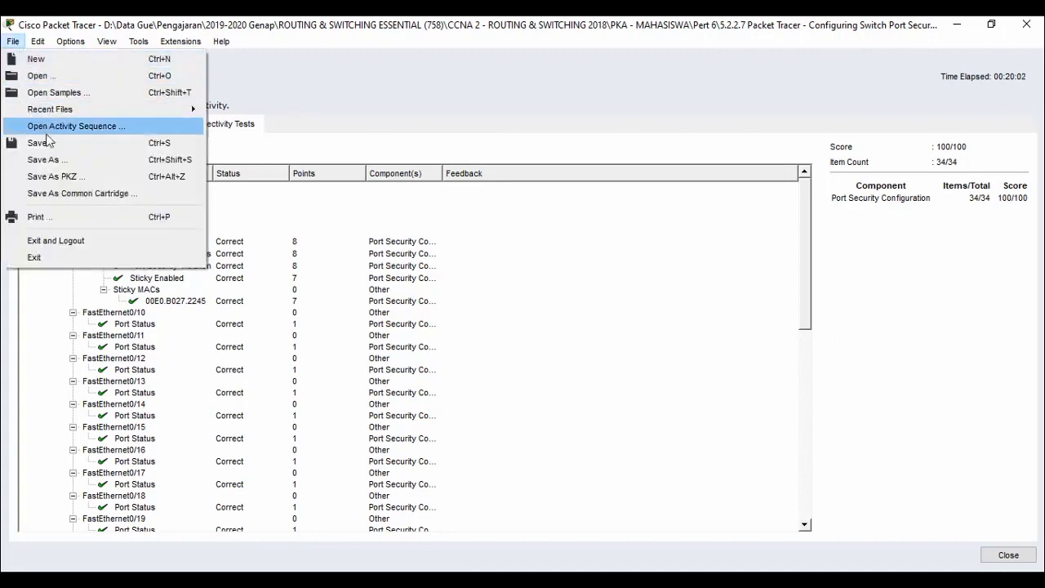
pyautogui.click(66, 259)
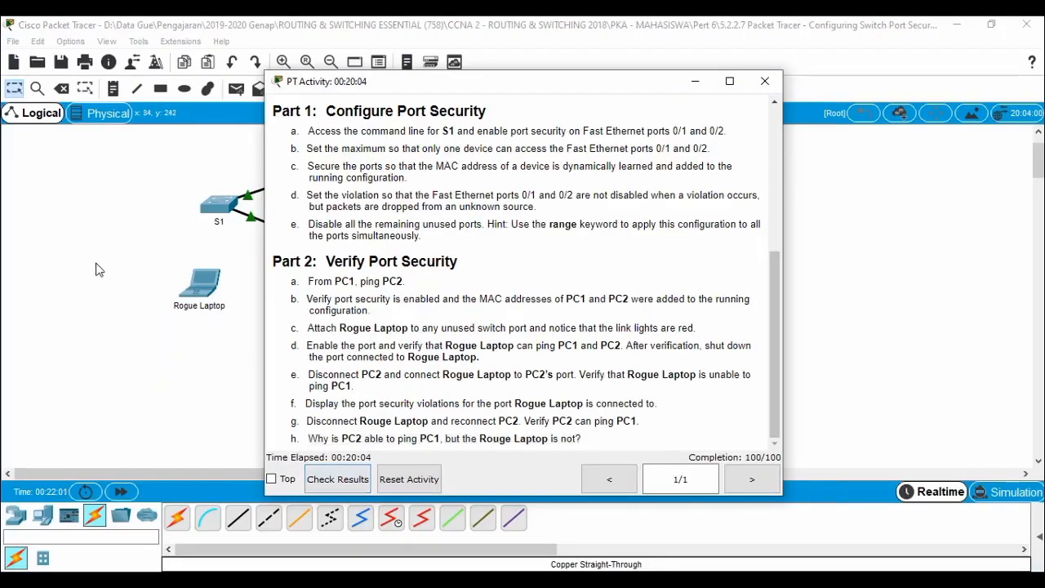
pyautogui.click(767, 83)
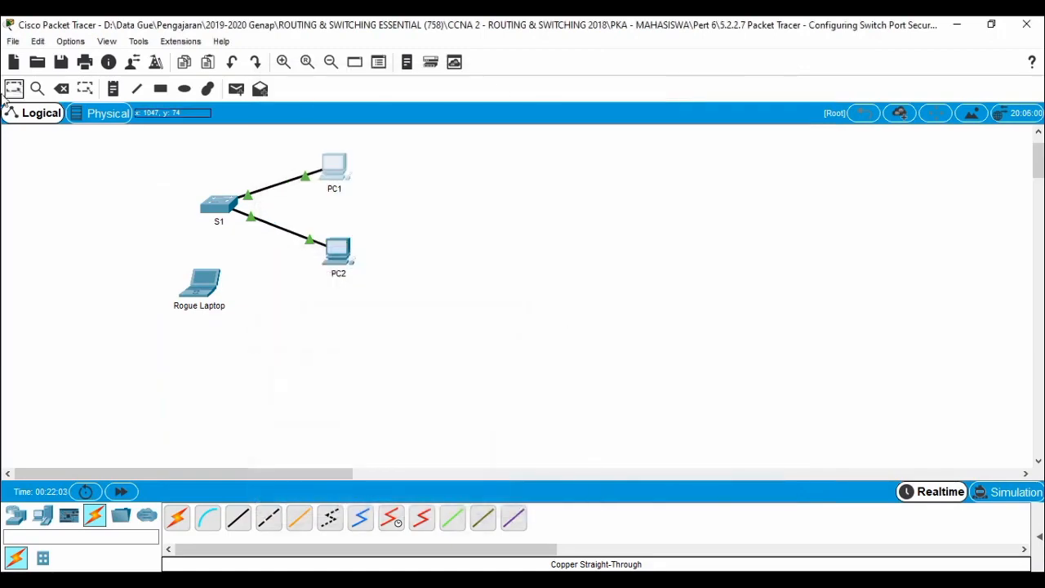
pyautogui.click(18, 41)
pyautogui.click(75, 258)
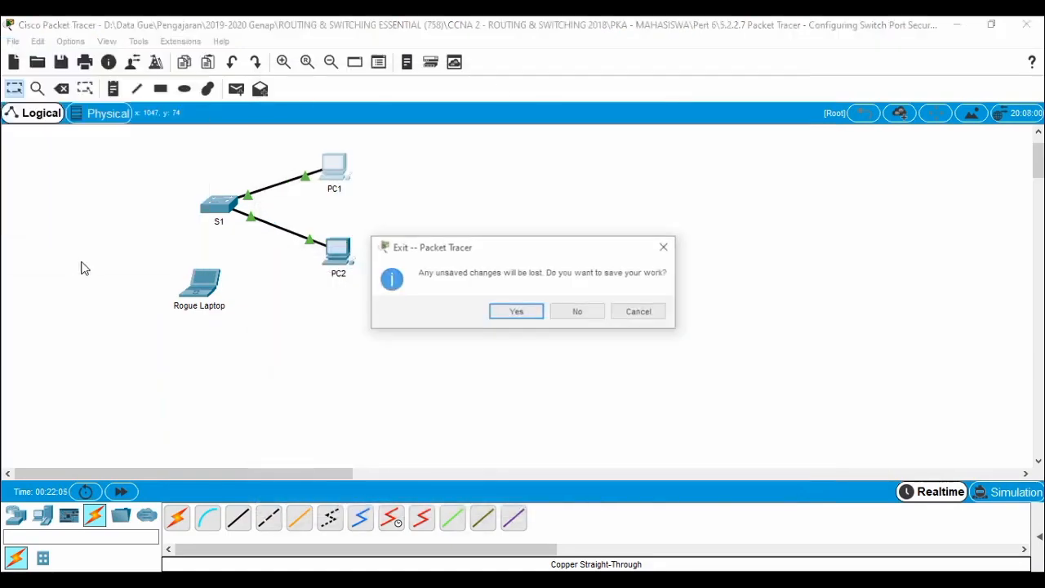
# Quit without saving, open the 5.2.2.8 troubleshooting activity, enlarge its instructions, and fast-forward time.
pyautogui.click(578, 312)
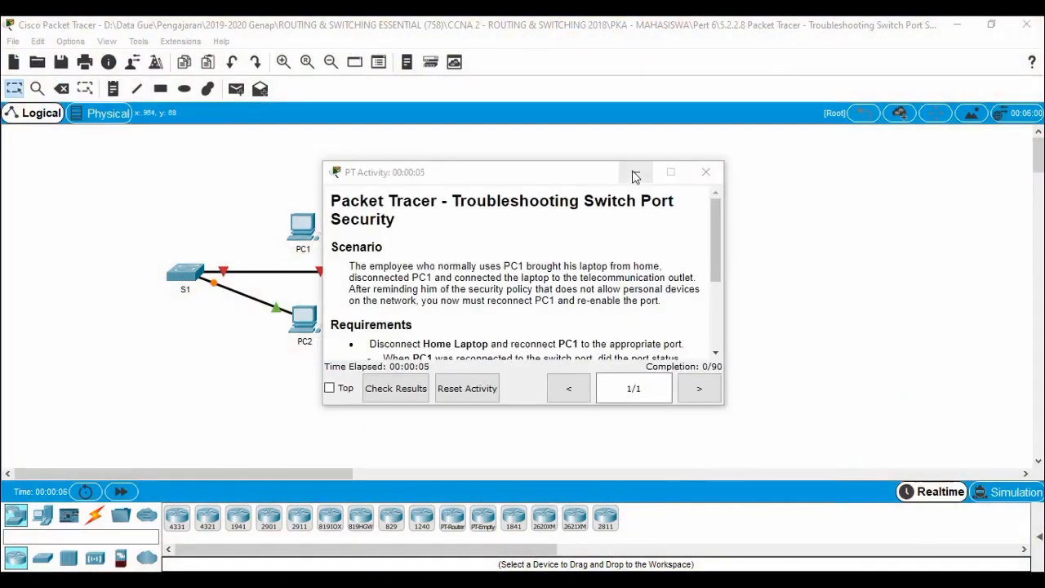
pyautogui.moveTo(530, 174); pyautogui.dragTo(769, 80)
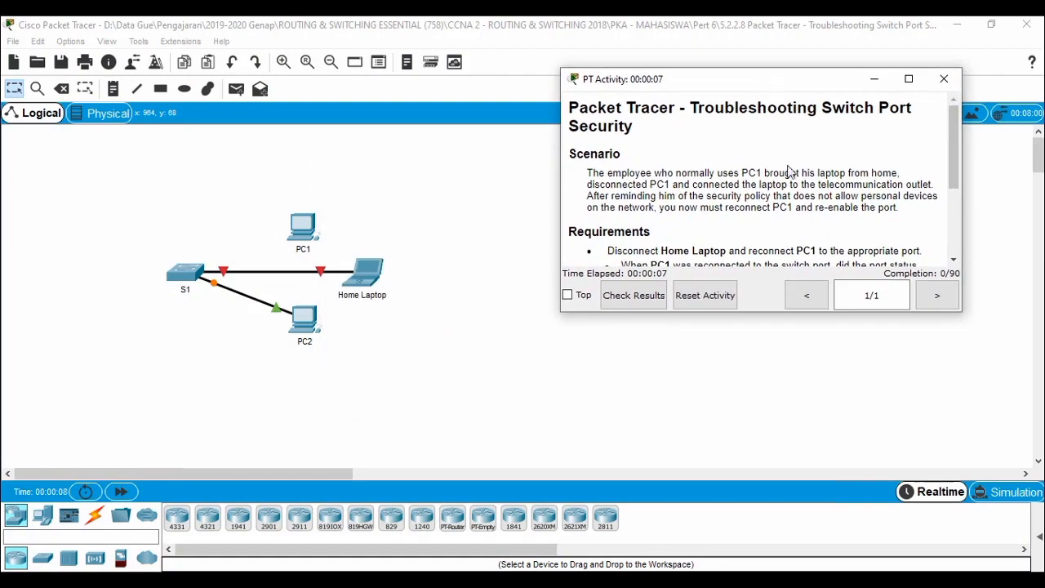
pyautogui.moveTo(930, 311); pyautogui.dragTo(924, 429)
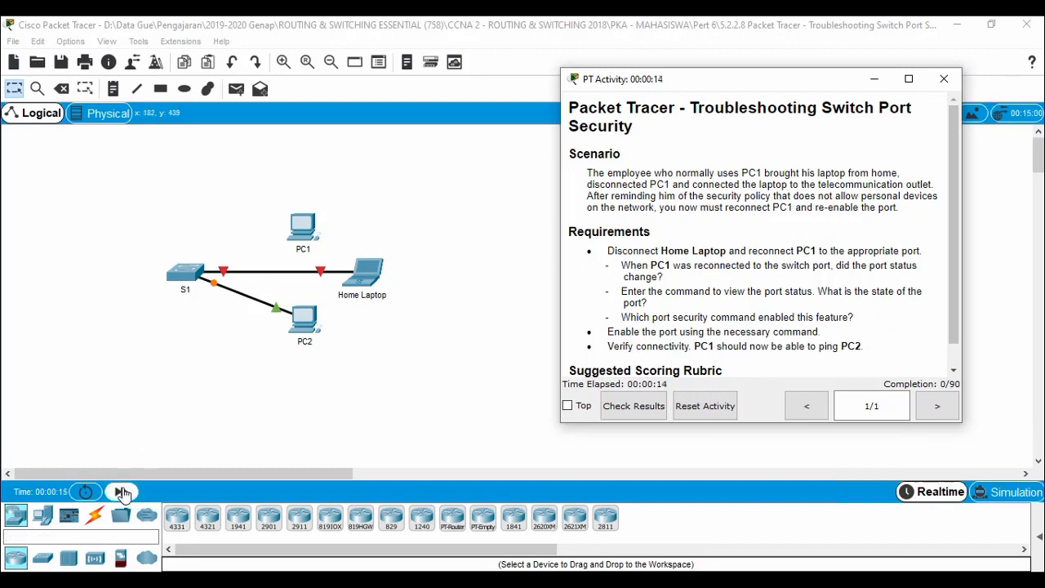
pyautogui.click(122, 491)
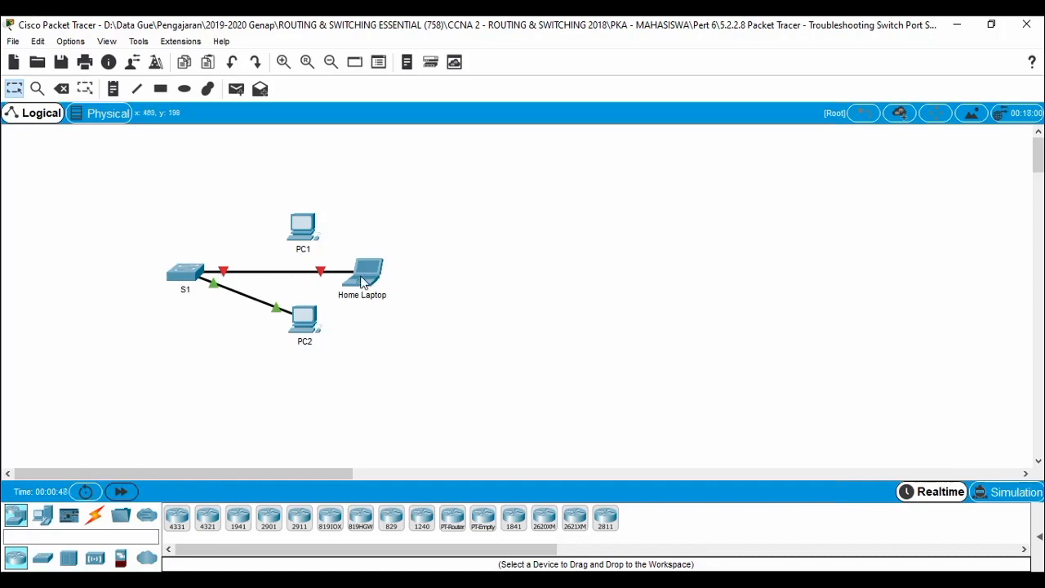
# Enable Always Show Port Labels in Logical Workspace in Options > Preferences.
pyautogui.click(38, 41)
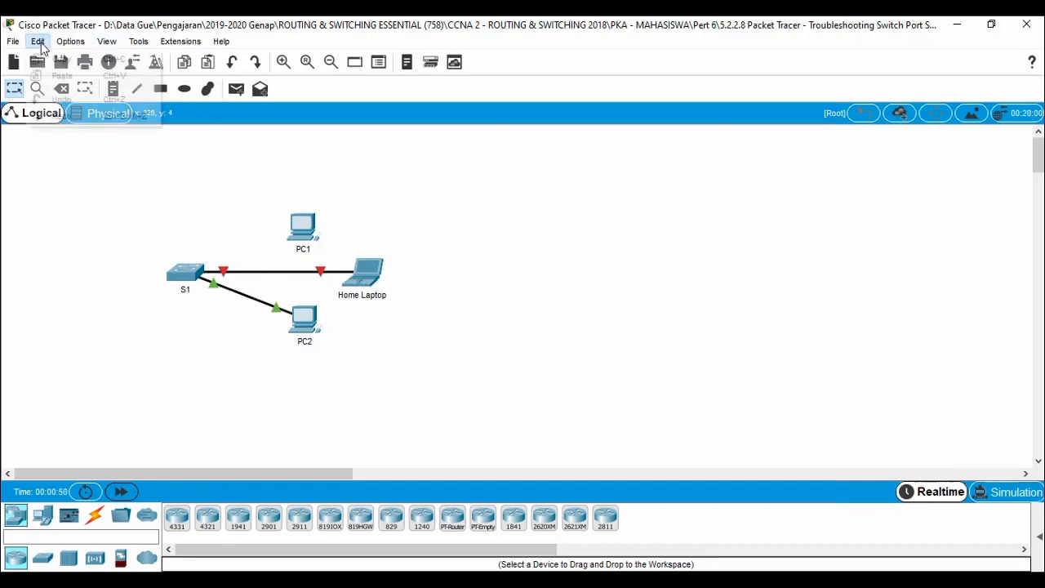
pyautogui.moveTo(70, 40)
pyautogui.click(100, 58)
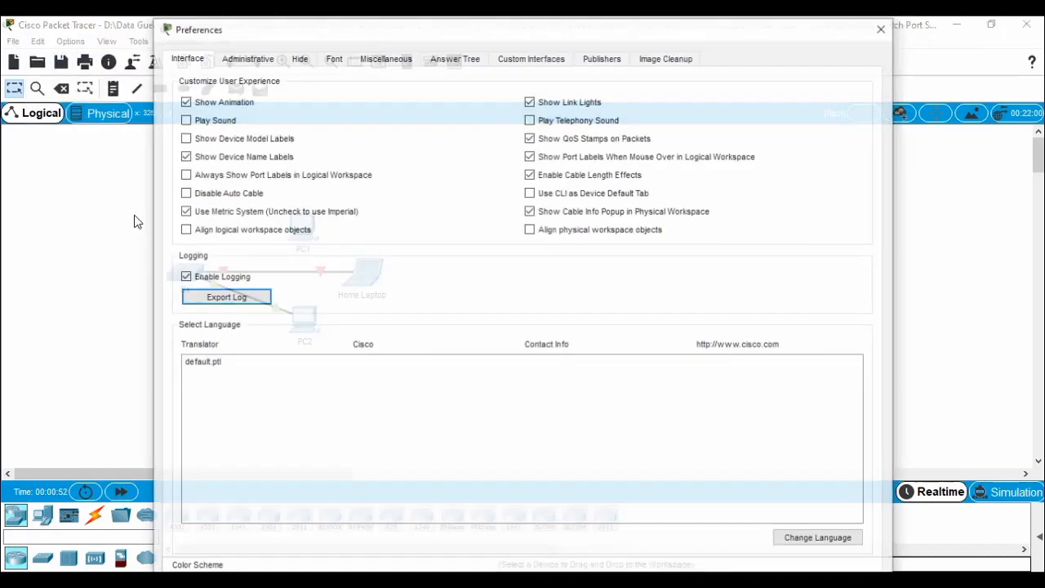
pyautogui.click(219, 176)
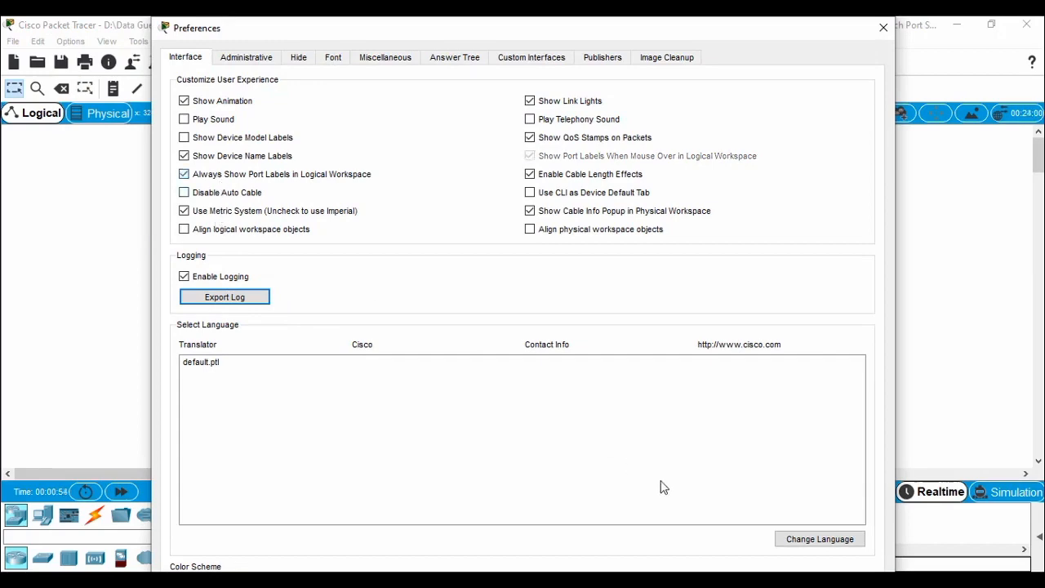
pyautogui.click(883, 27)
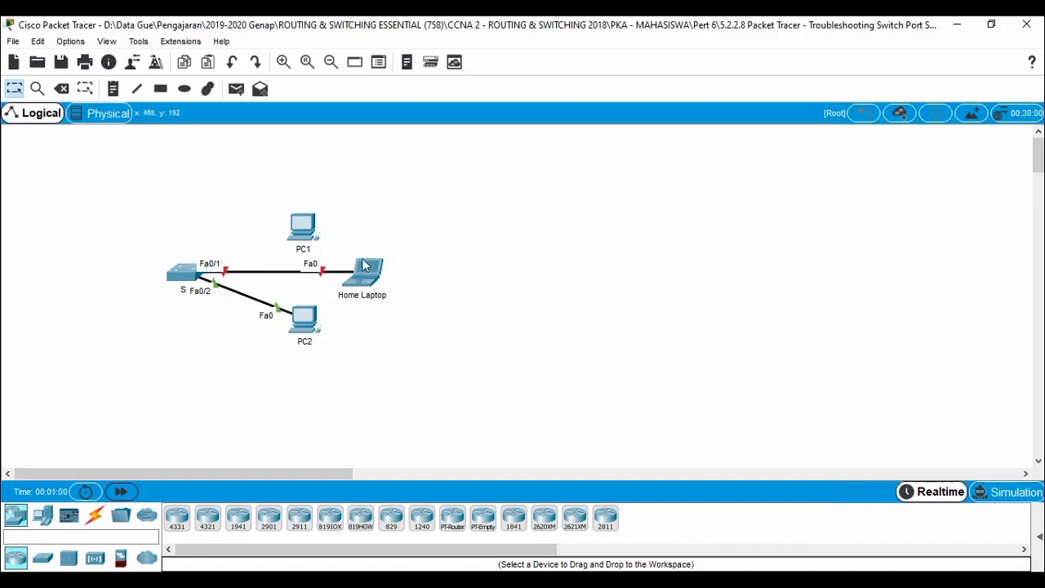
pyautogui.moveTo(290, 251)
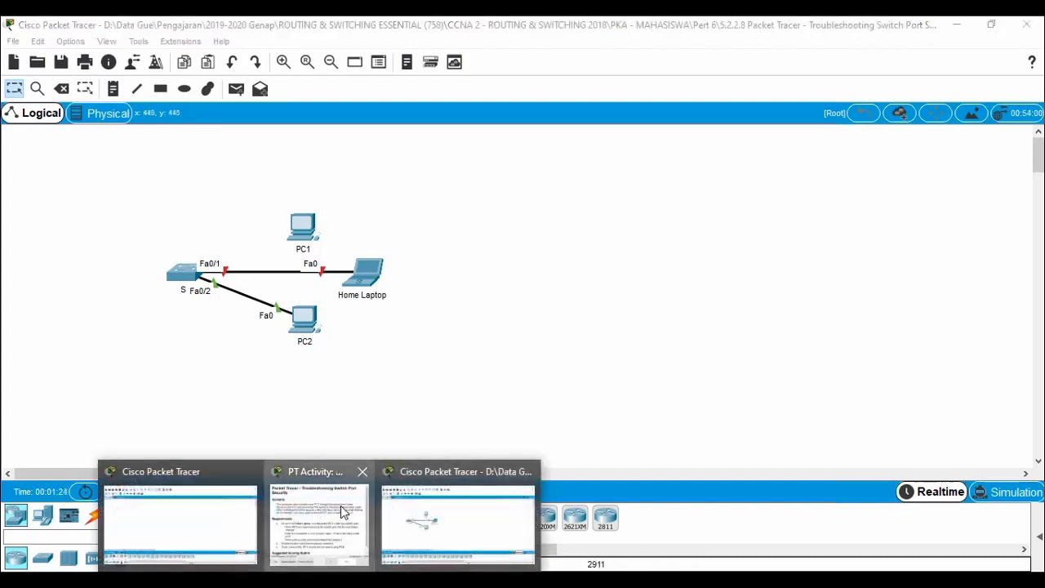
pyautogui.click(319, 506)
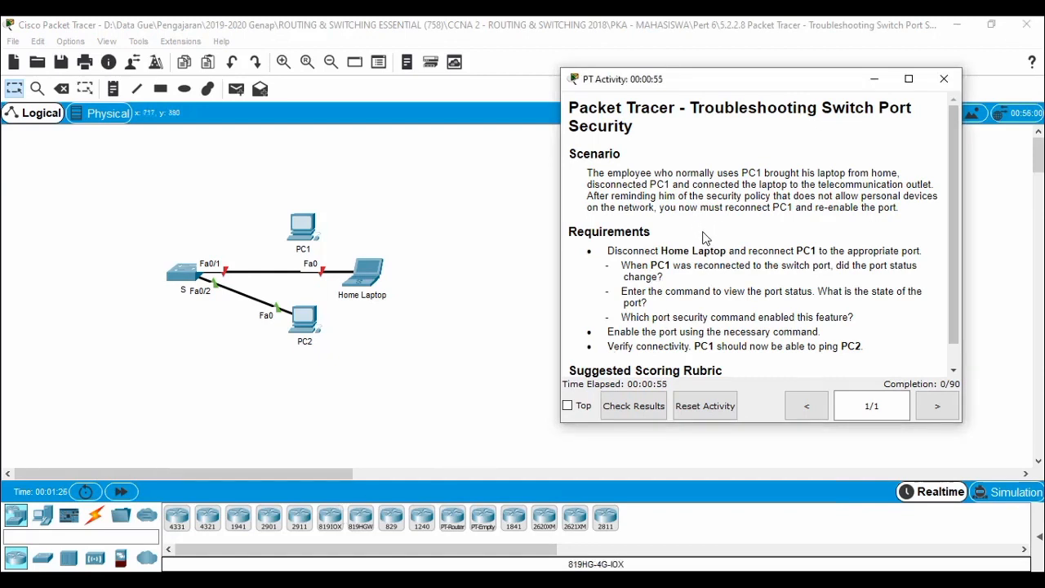
pyautogui.scroll(-1, 706, 242)
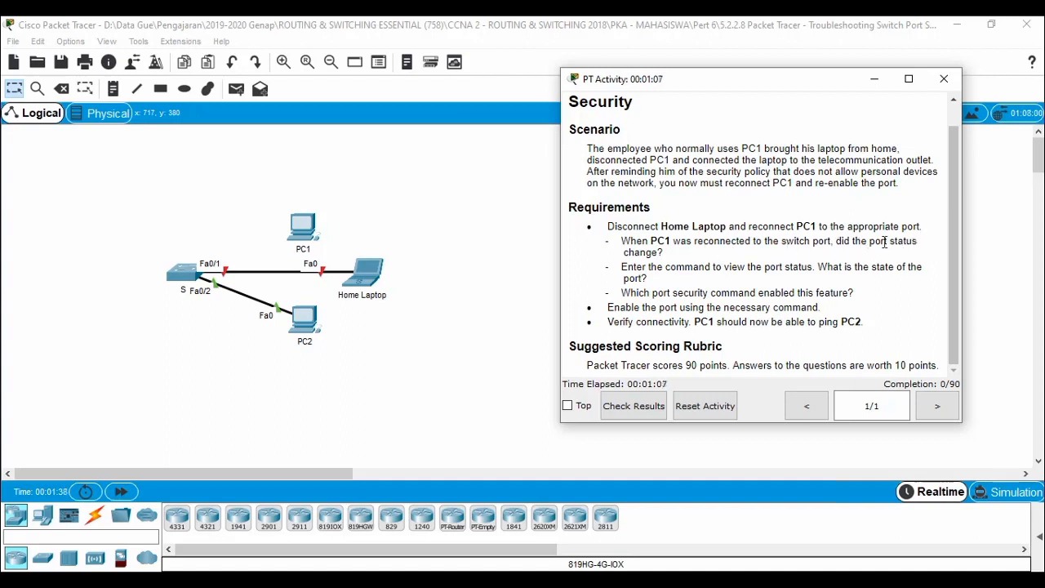
pyautogui.click(469, 307)
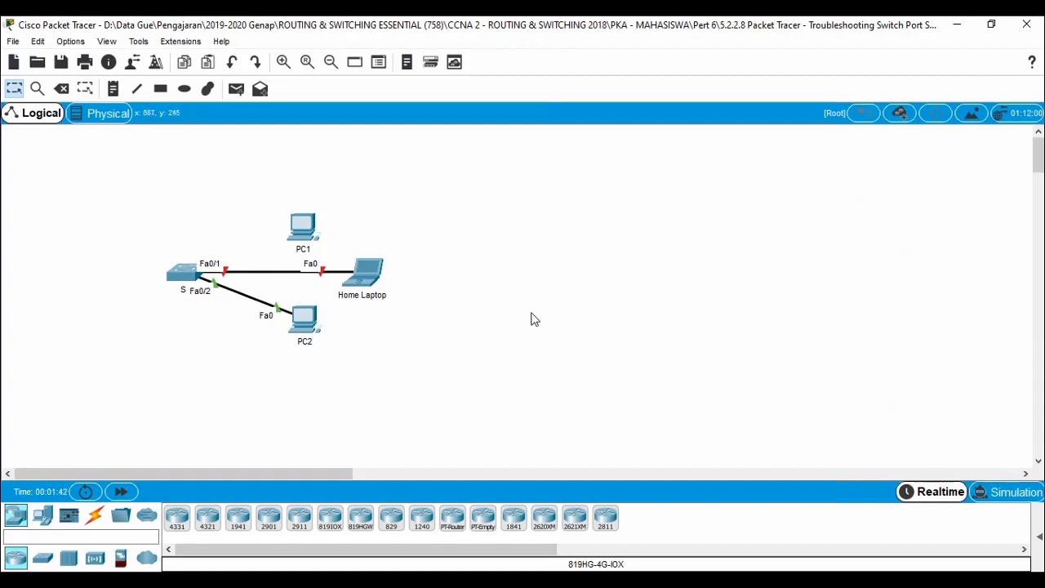
# Swap the Home Laptop link for a straight-through cable from PC1 Fa0 to S1 Fa0/1, then fast-forward.
pyautogui.press('Delete')
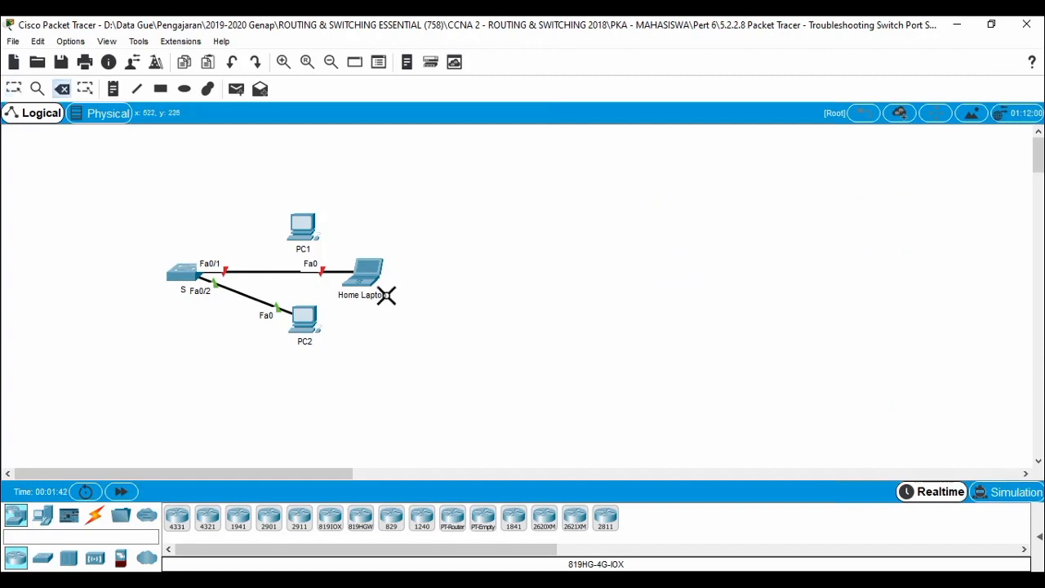
pyautogui.click(267, 270)
pyautogui.press('Escape')
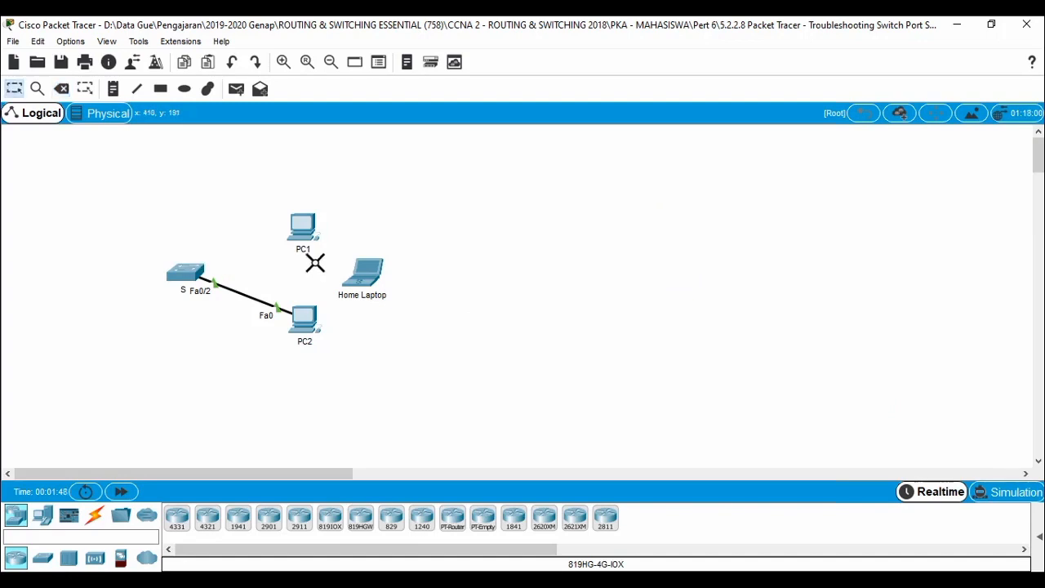
pyautogui.click(94, 515)
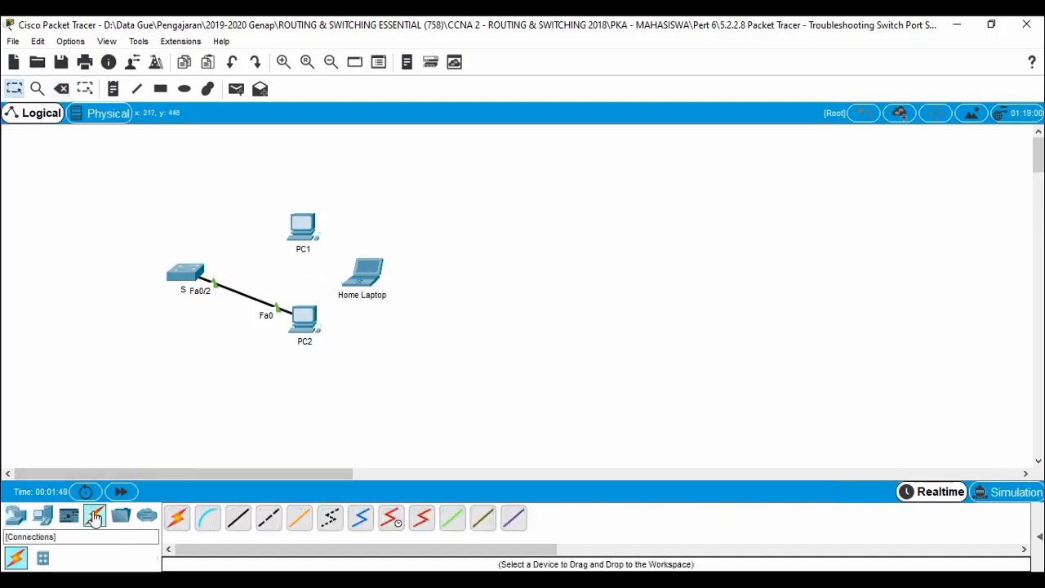
pyautogui.click(236, 518)
pyautogui.click(301, 227)
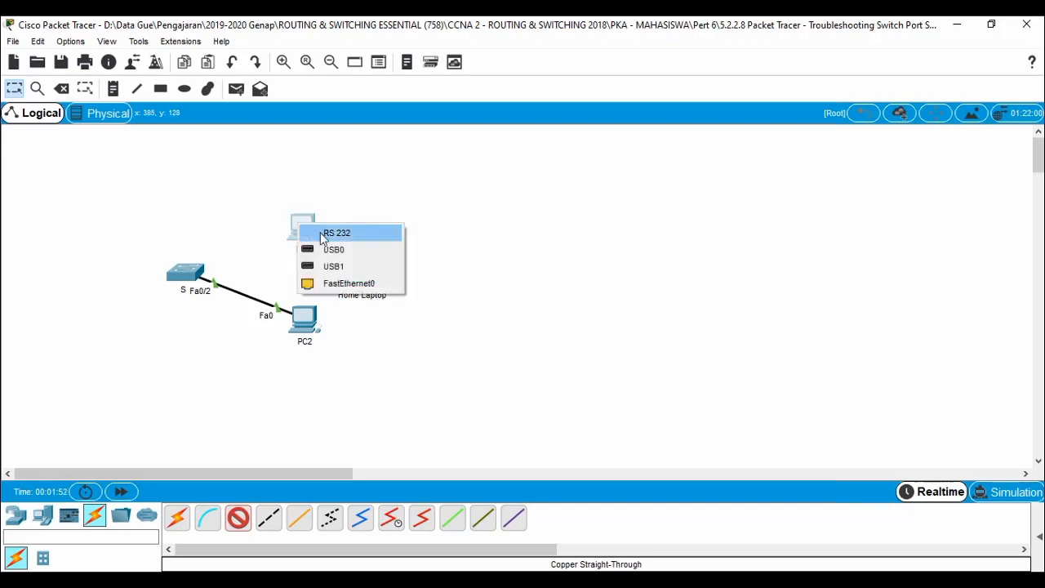
pyautogui.click(328, 282)
pyautogui.click(198, 280)
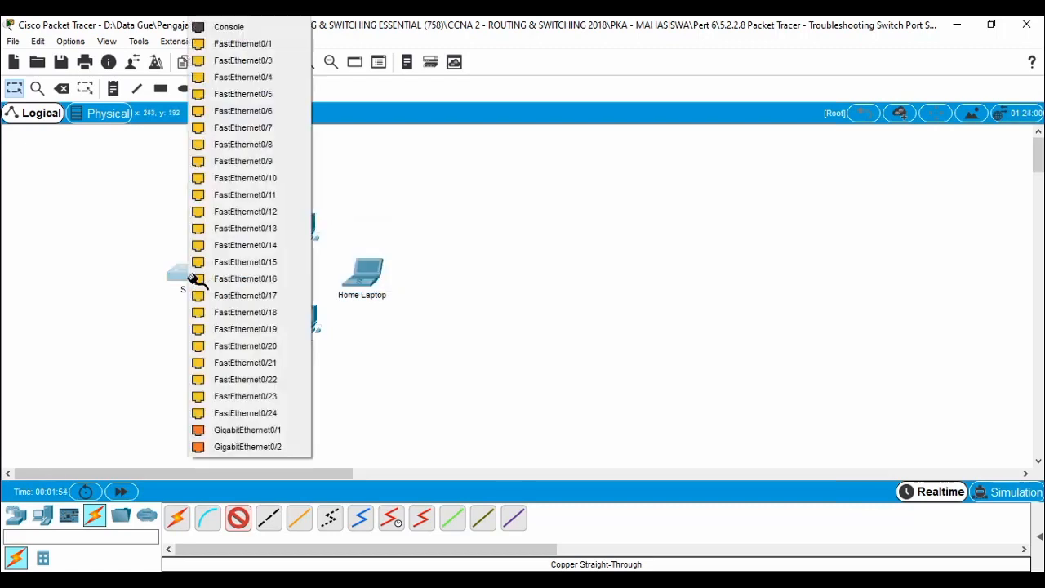
pyautogui.click(261, 49)
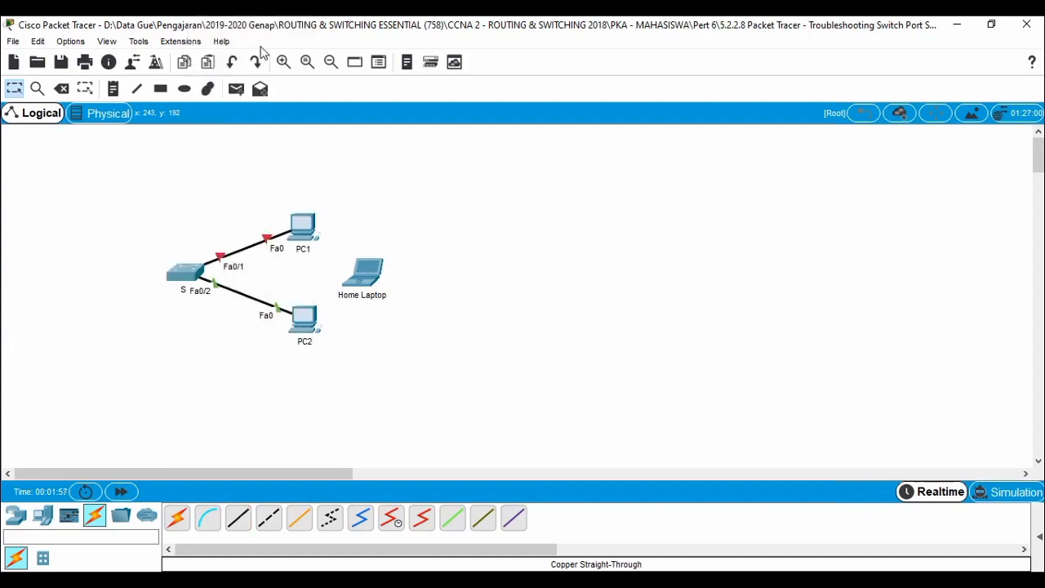
pyautogui.click(120, 491)
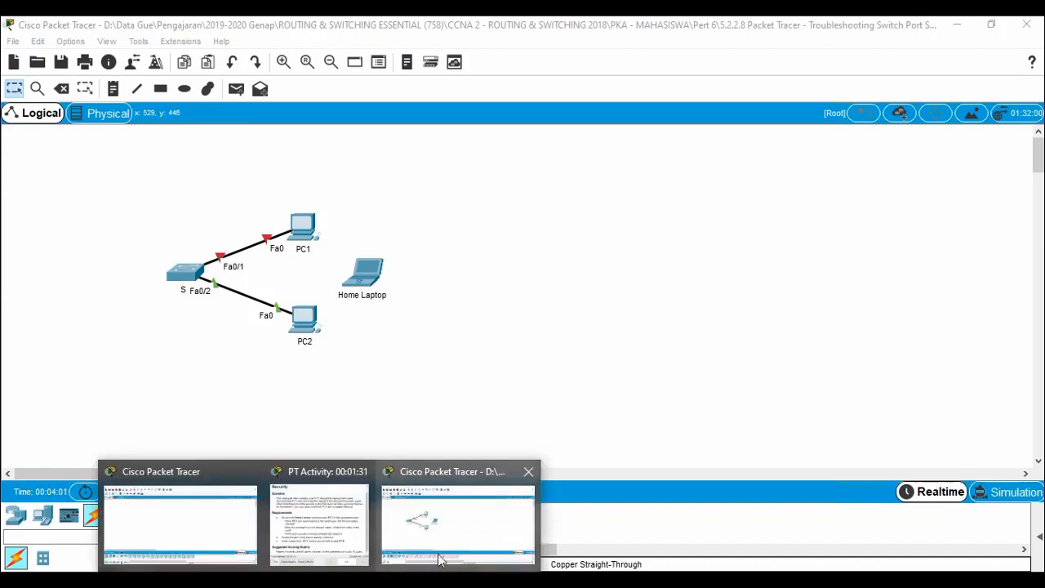
# Bring back the activity instructions and highlight the port status change and PC1 port status questions.
pyautogui.click(356, 531)
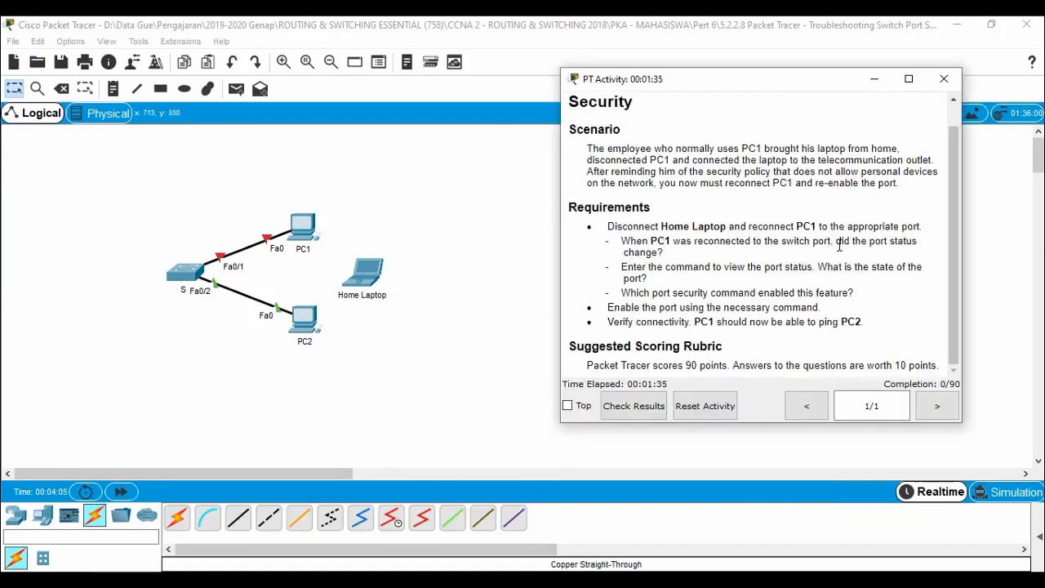
pyautogui.moveTo(836, 241); pyautogui.dragTo(667, 253)
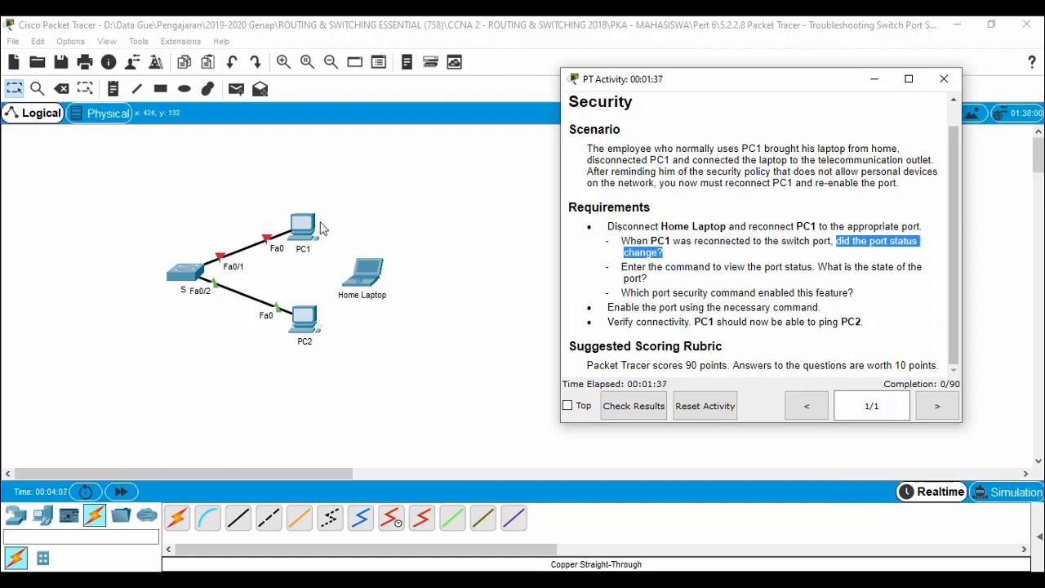
pyautogui.click(721, 266)
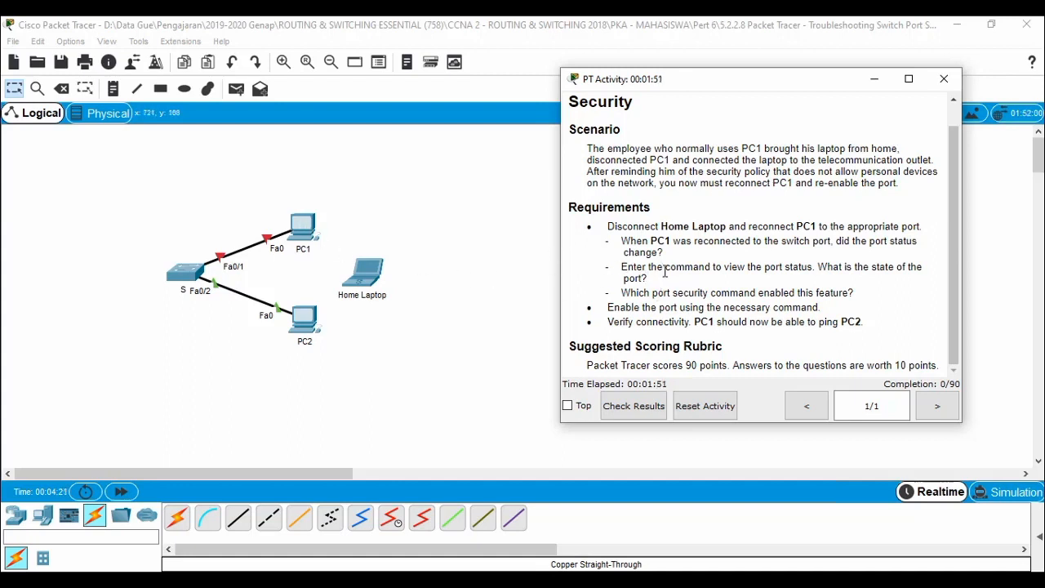
pyautogui.moveTo(659, 254); pyautogui.dragTo(665, 284)
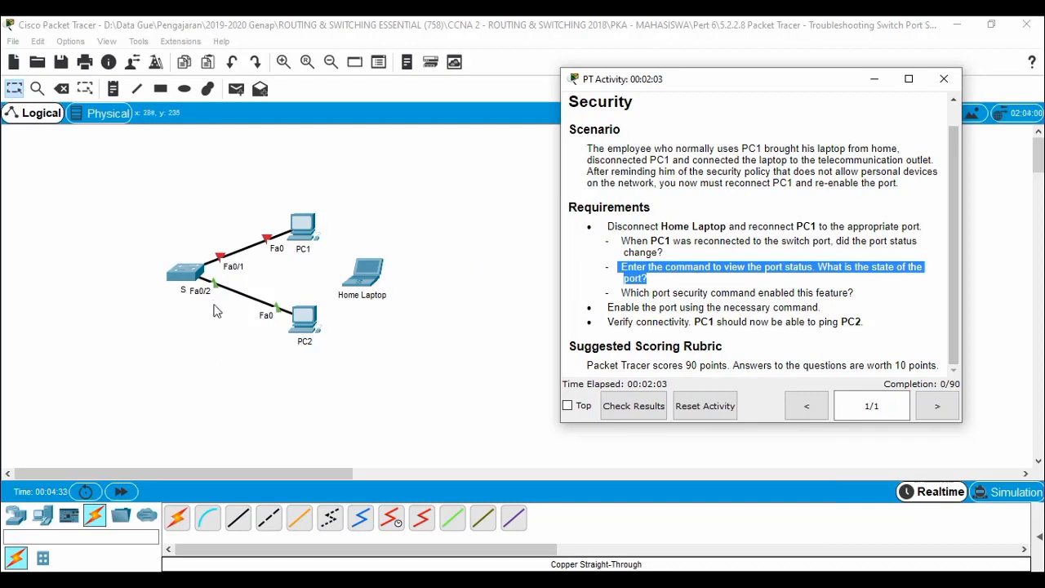
# Open S1's CLI tab and move its window to the upper left beside the instructions.
pyautogui.click(179, 280)
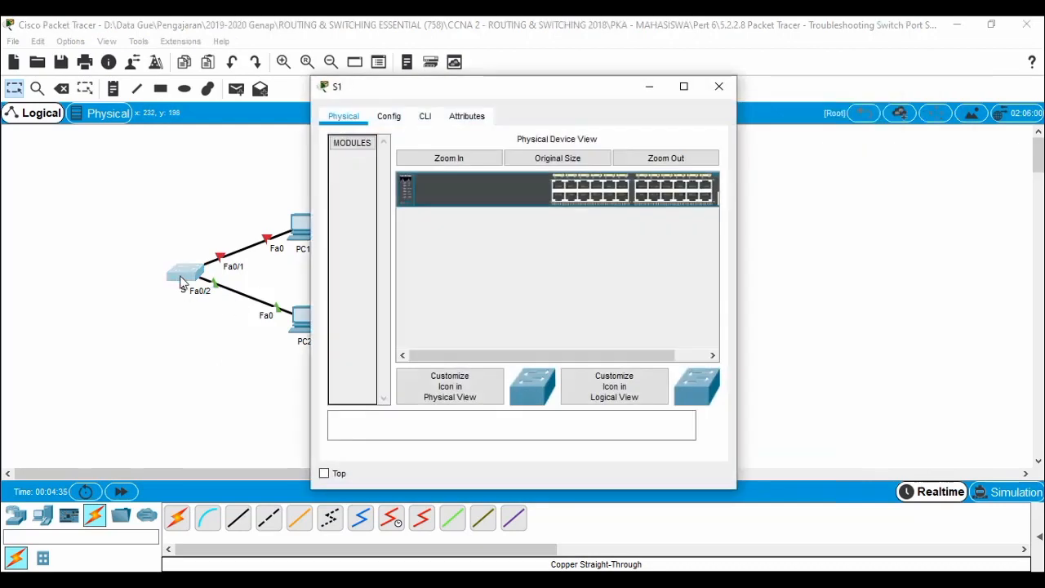
pyautogui.click(424, 119)
pyautogui.moveTo(495, 90); pyautogui.dragTo(214, 64)
pyautogui.click(320, 580)
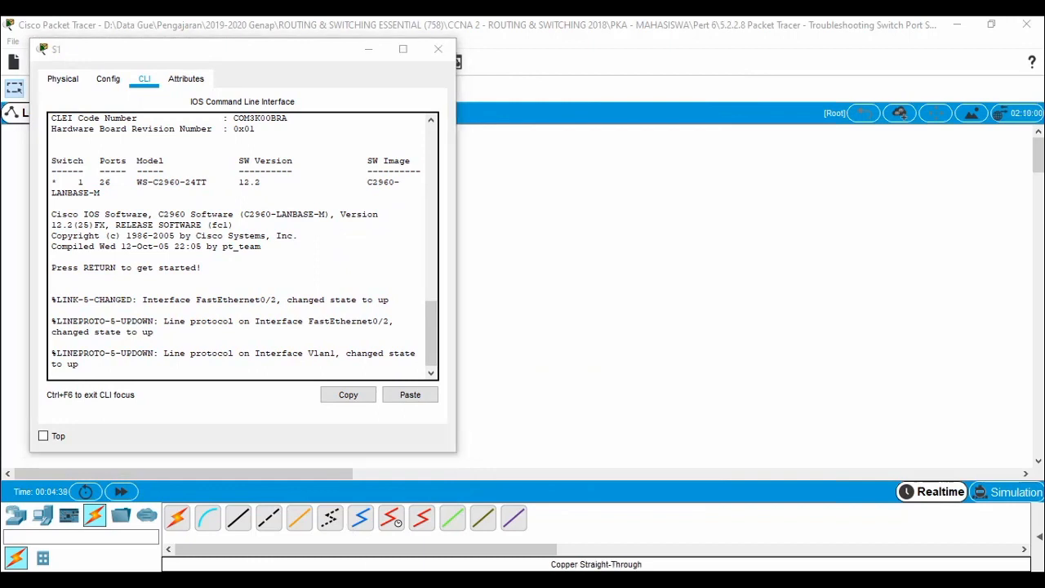
pyautogui.click(302, 534)
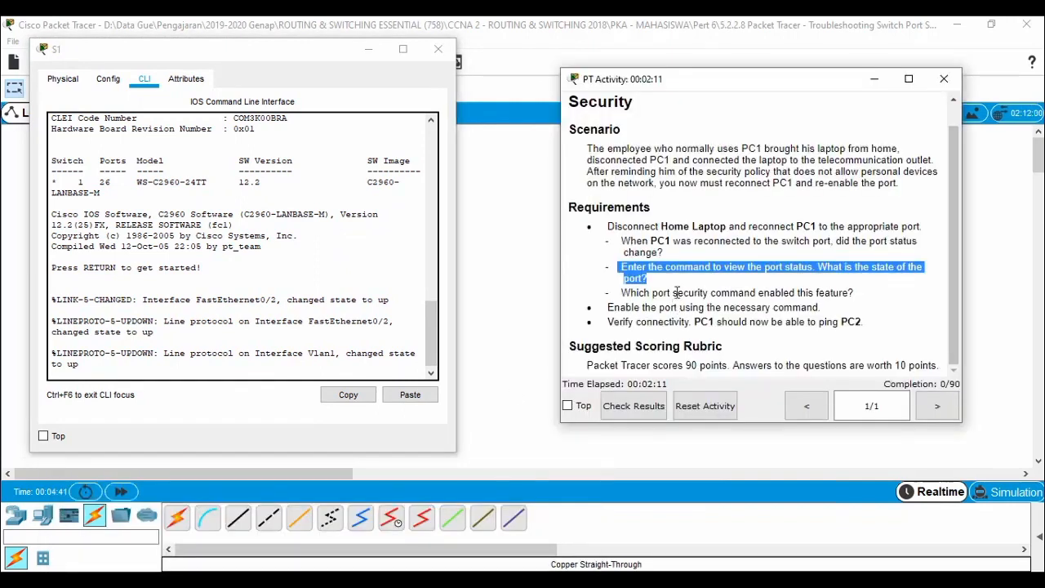
pyautogui.click(692, 270)
pyautogui.click(314, 367)
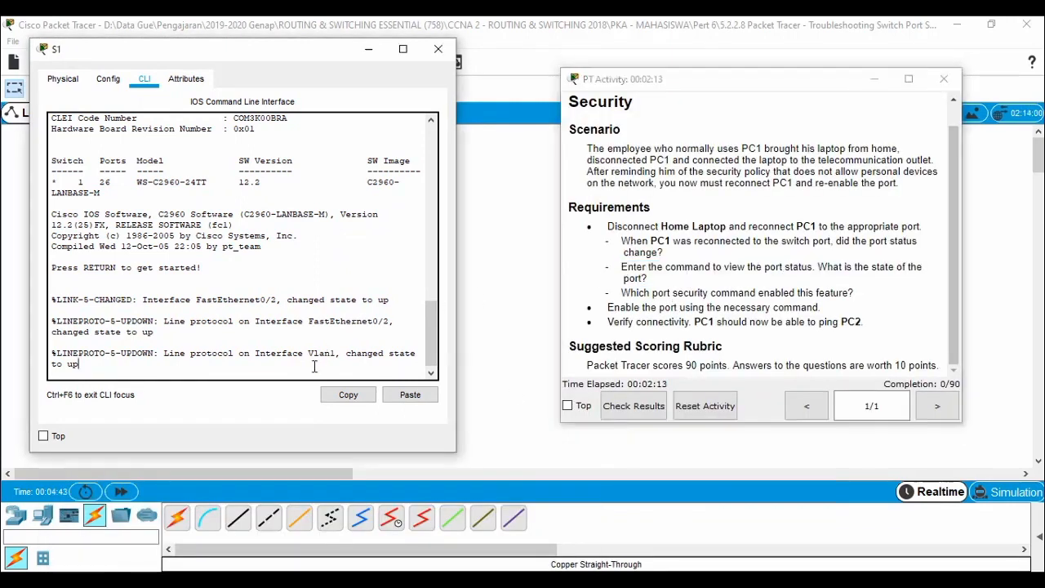
# Enter enable on S1 and run show interfaces fastEthernet 0/1.
pyautogui.press('Return')
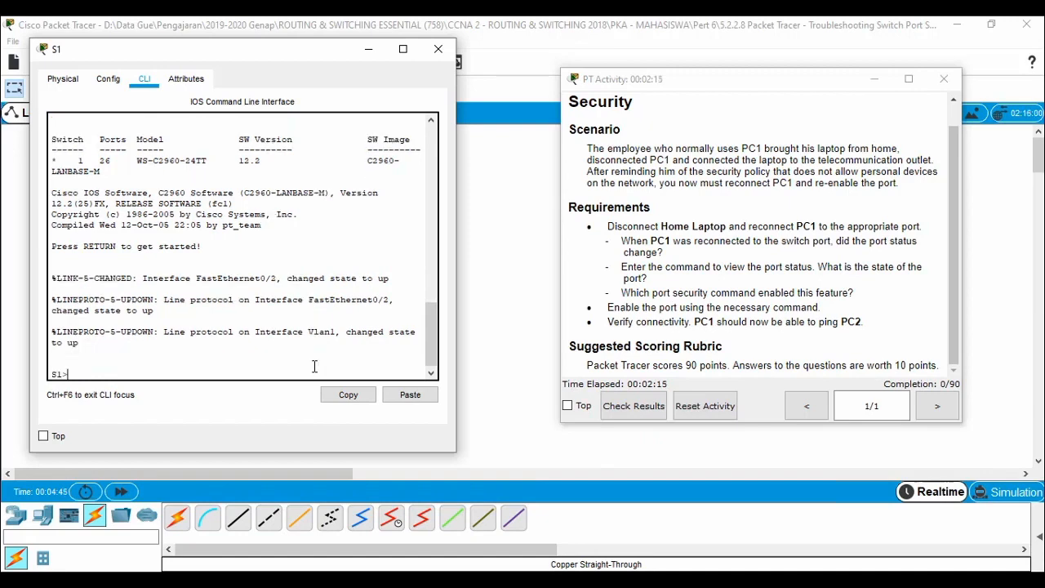
pyautogui.write('en')
pyautogui.press('Return')
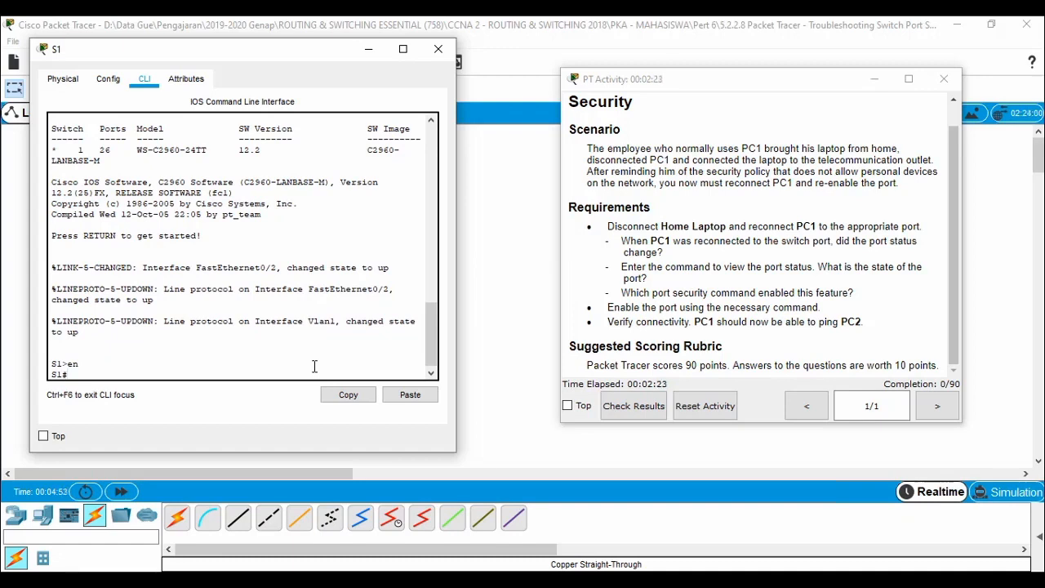
pyautogui.write('sh')
pyautogui.write('int')
pyautogui.press('Tab')
pyautogui.write('fa')
pyautogui.press('Tab')
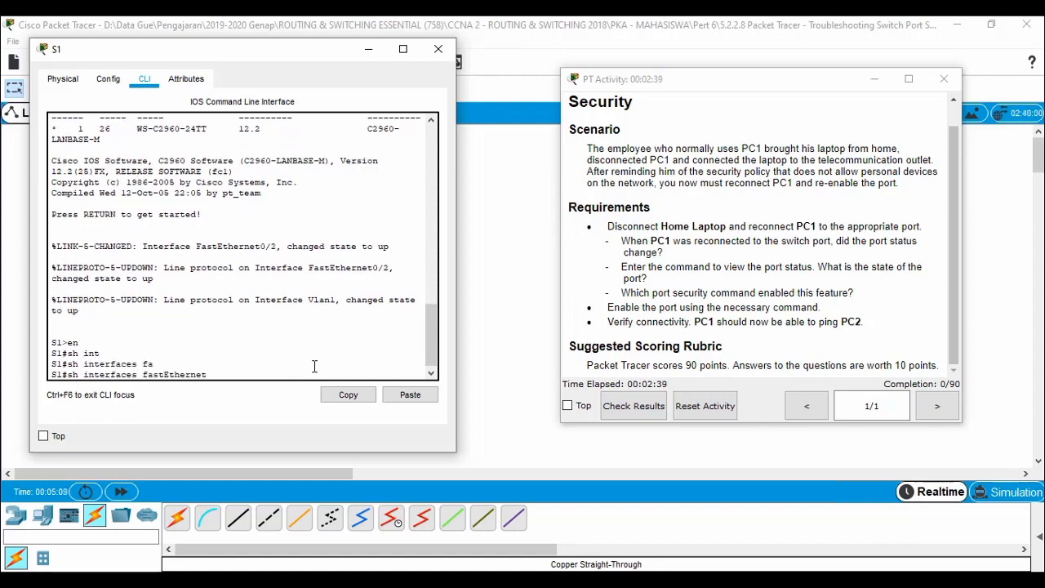
pyautogui.write('0/1')
pyautogui.press('Return')
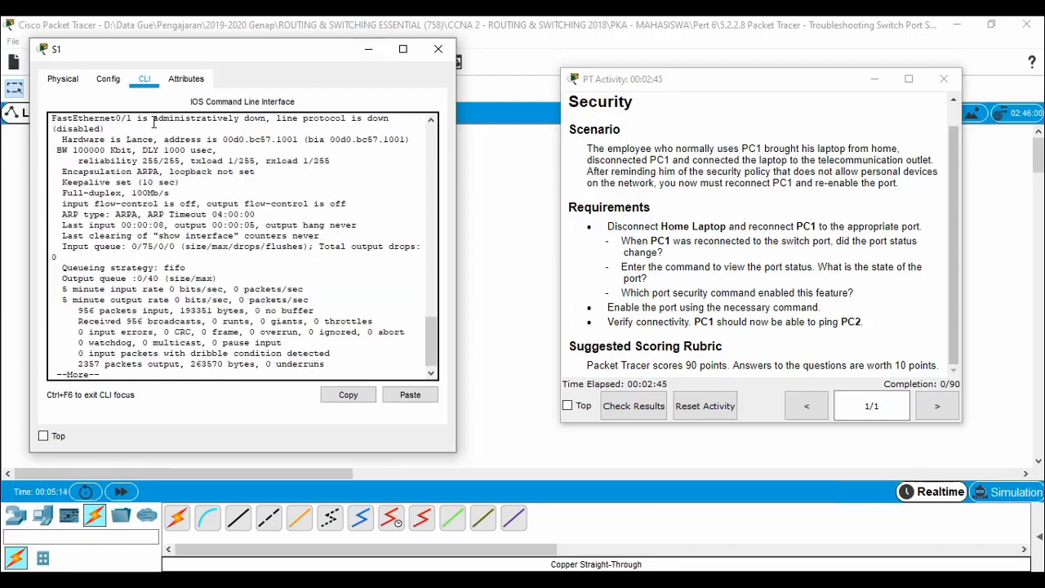
# Highlight Fa0/1's administratively down status and the enable-port requirement, then page through the remaining output.
pyautogui.moveTo(152, 122); pyautogui.dragTo(51, 118)
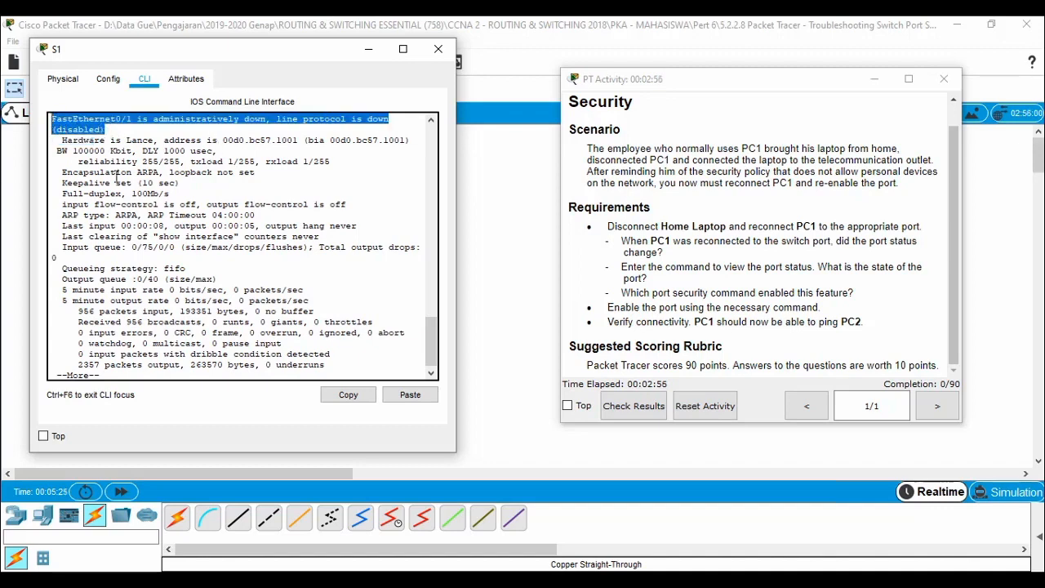
pyautogui.click(353, 335)
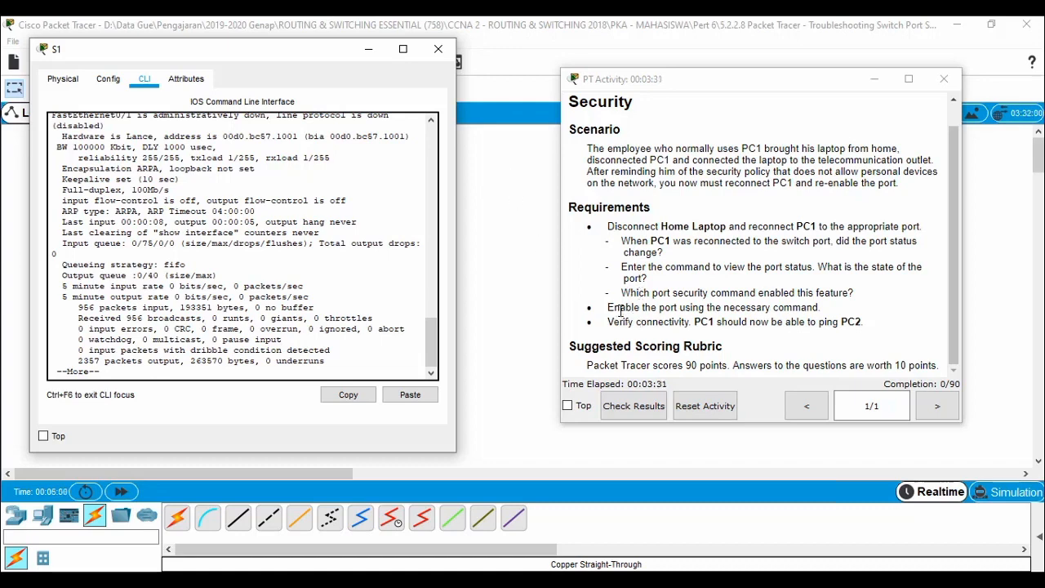
pyautogui.moveTo(604, 307); pyautogui.dragTo(828, 307)
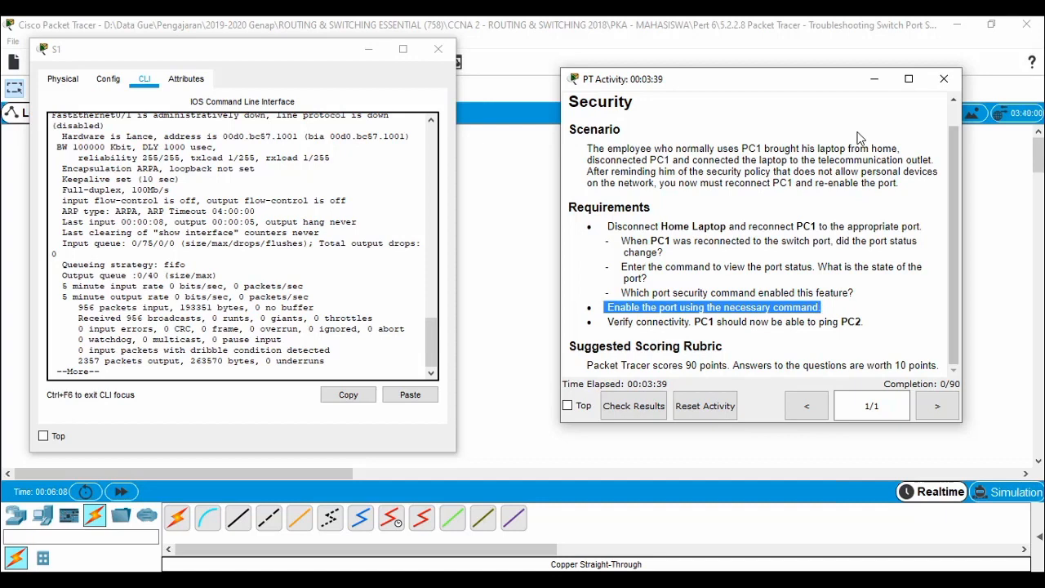
pyautogui.click(351, 330)
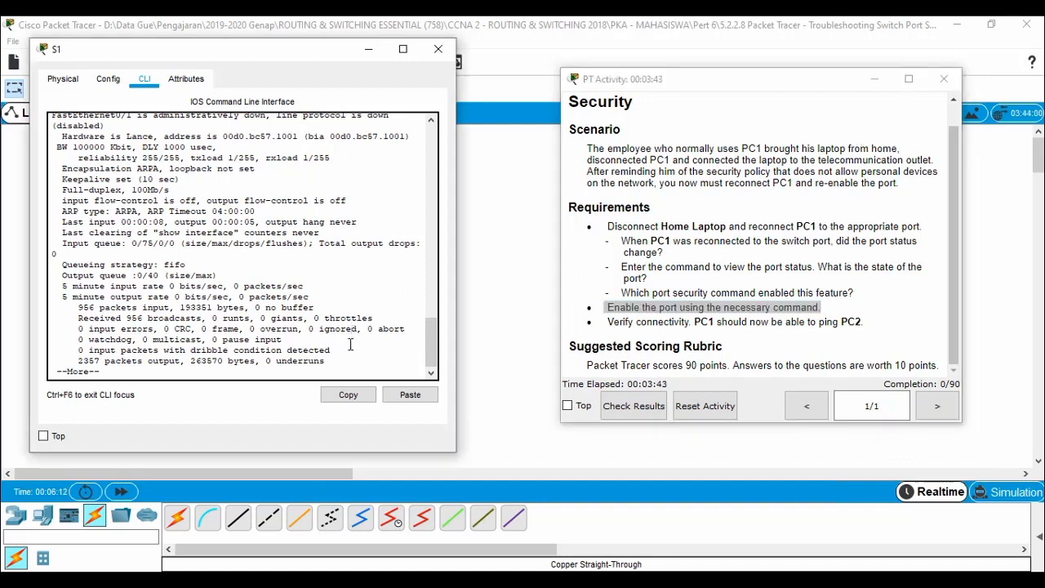
pyautogui.press('Return')
pyautogui.press('Return')
pyautogui.press('Return')
pyautogui.press('Return')
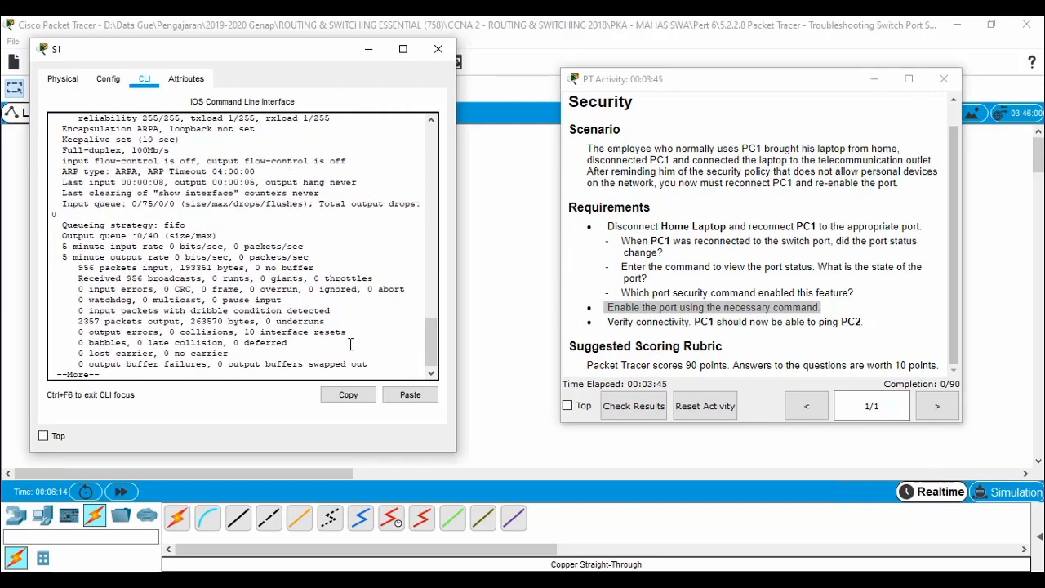
pyautogui.press('Return')
pyautogui.press('Return')
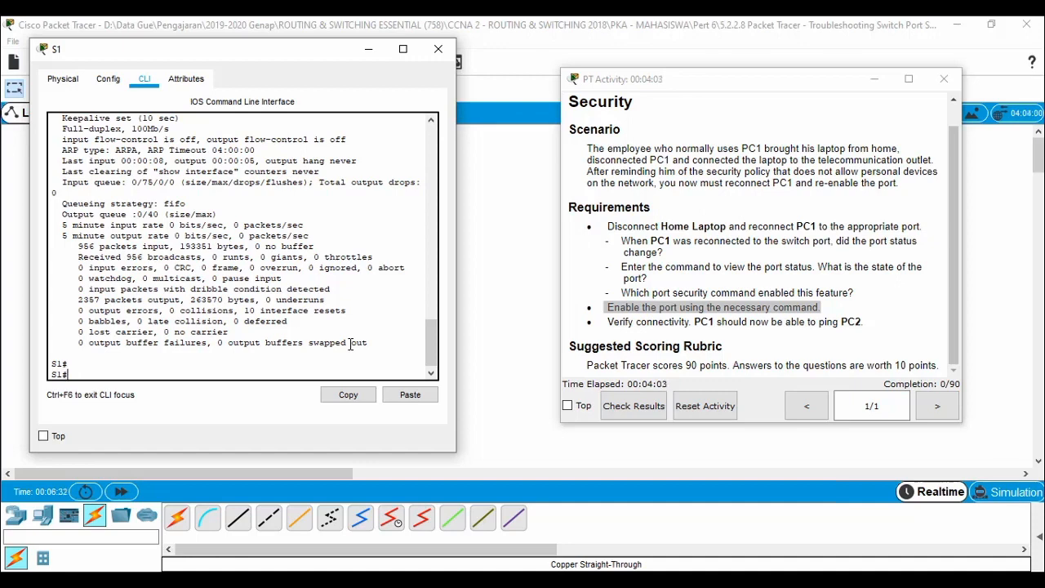
# Show S1's port-security for FastEthernet0/1, noting Secure-down status and Shutdown violation mode.
pyautogui.write('sh')
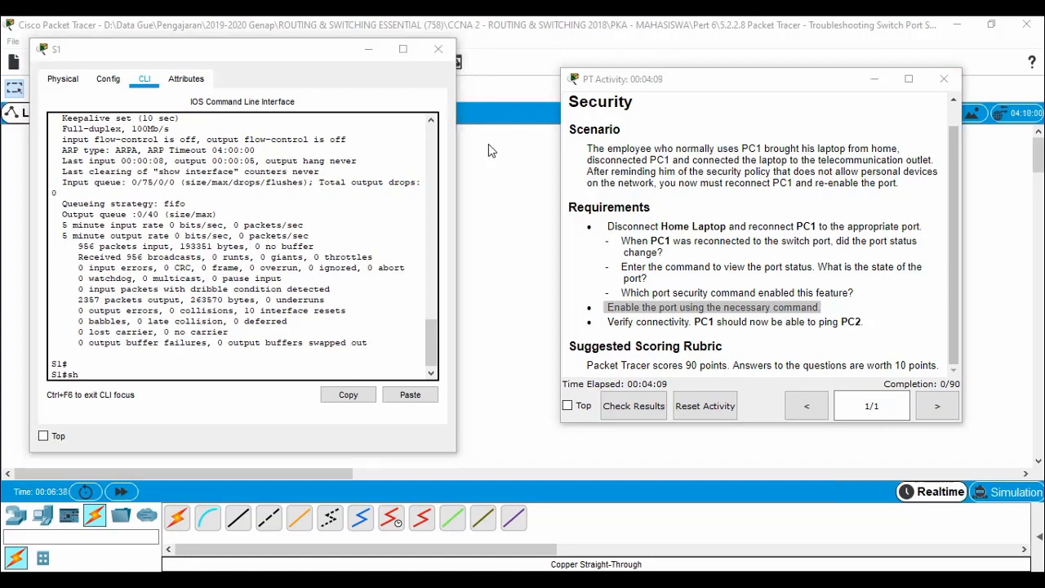
pyautogui.click(295, 50)
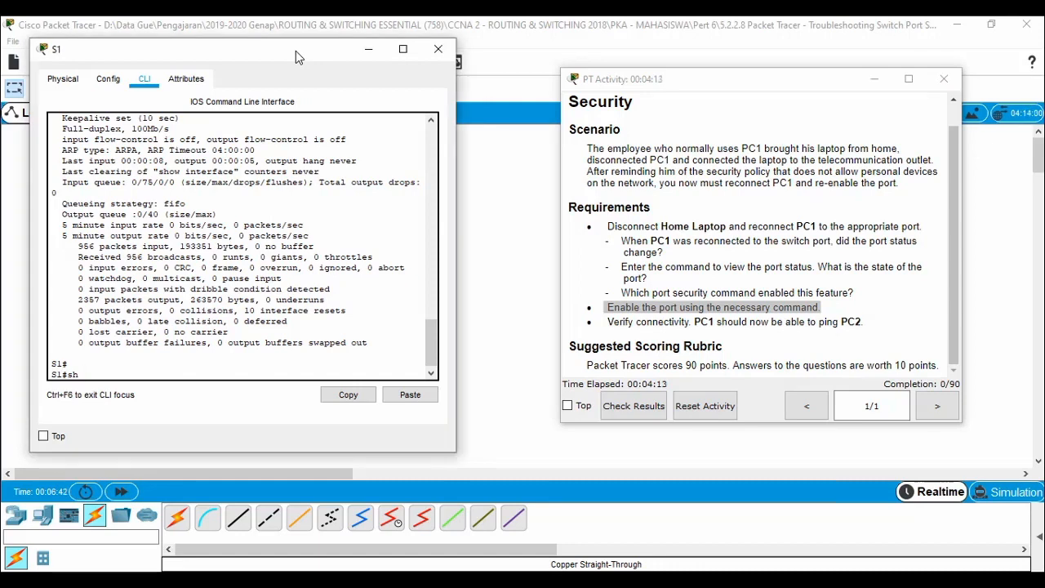
pyautogui.write('por')
pyautogui.press('Tab')
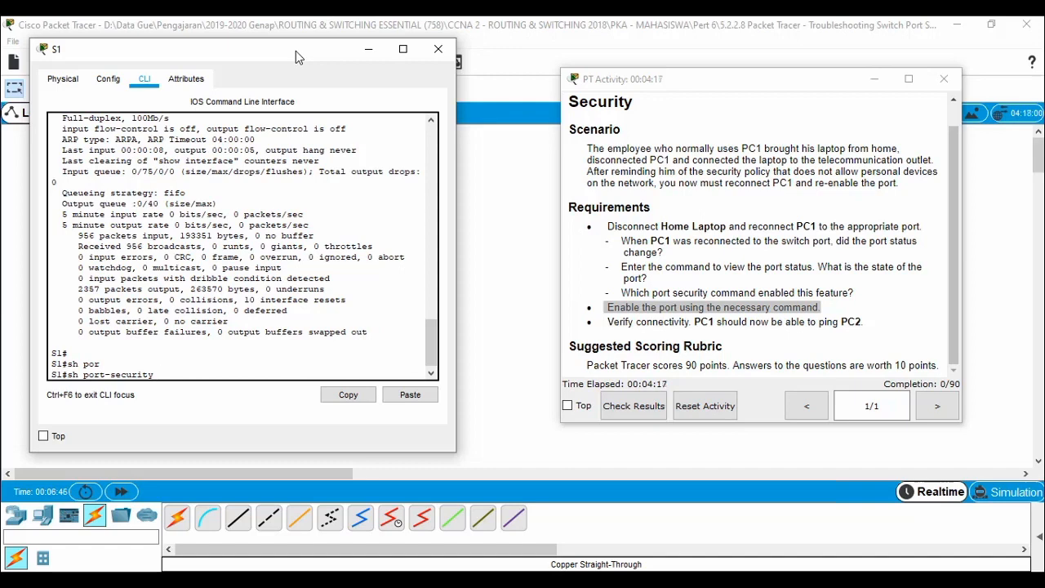
pyautogui.write('inte')
pyautogui.press('Tab')
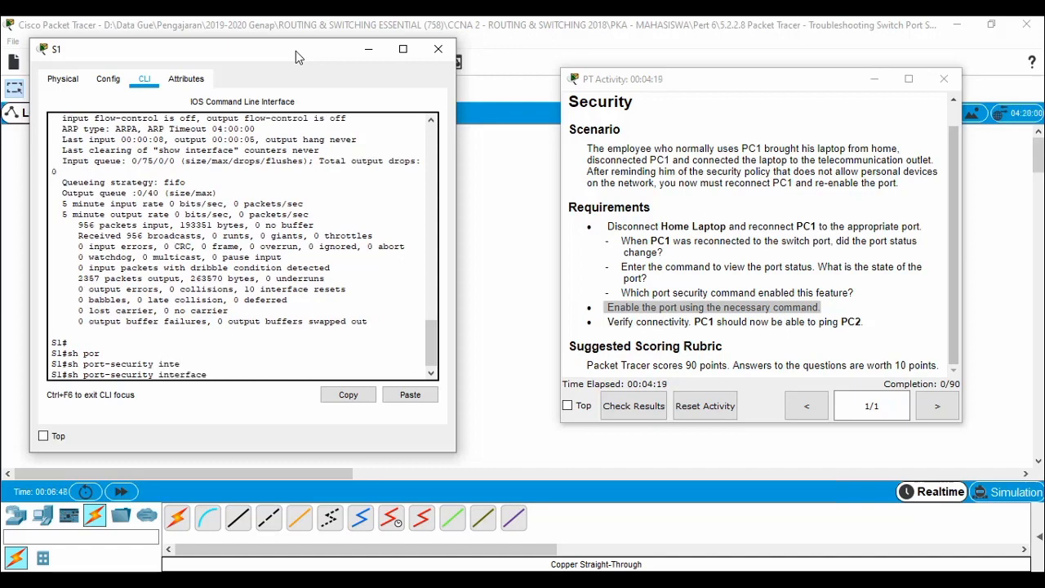
pyautogui.write('fa')
pyautogui.press('Tab')
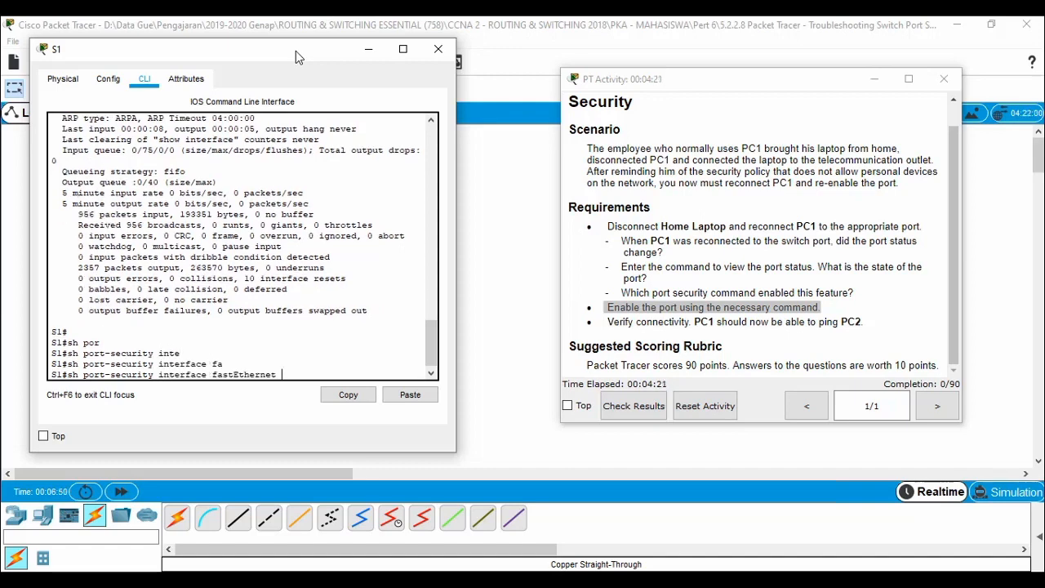
pyautogui.write('0/1')
pyautogui.press('Return')
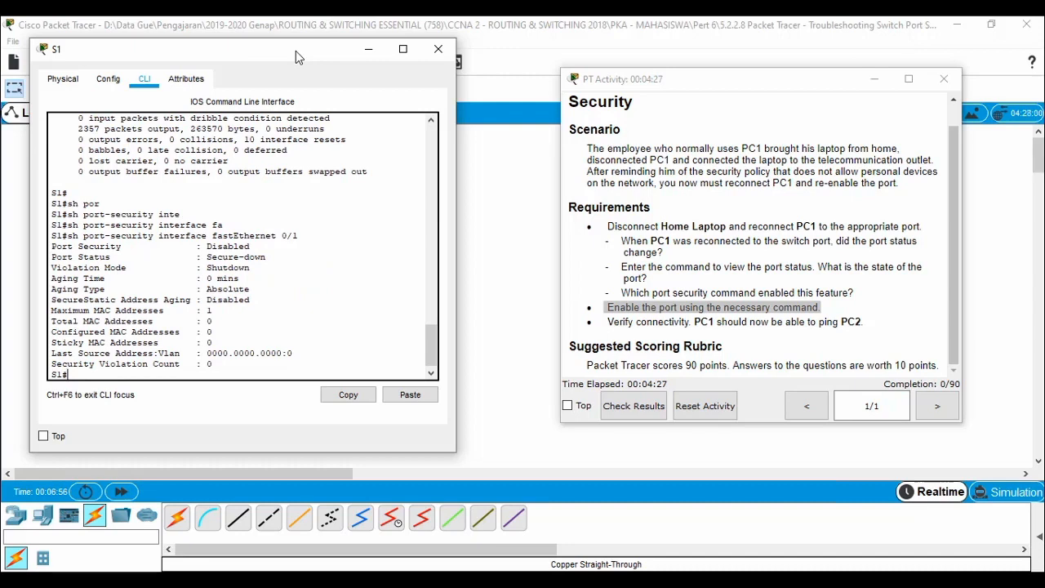
pyautogui.moveTo(53, 268); pyautogui.dragTo(273, 271)
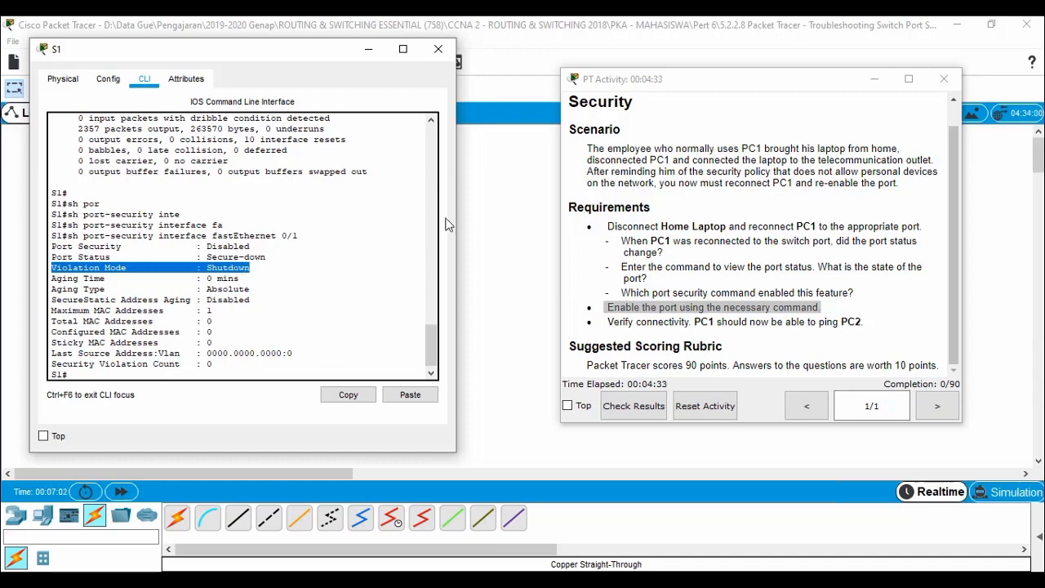
pyautogui.click(514, 203)
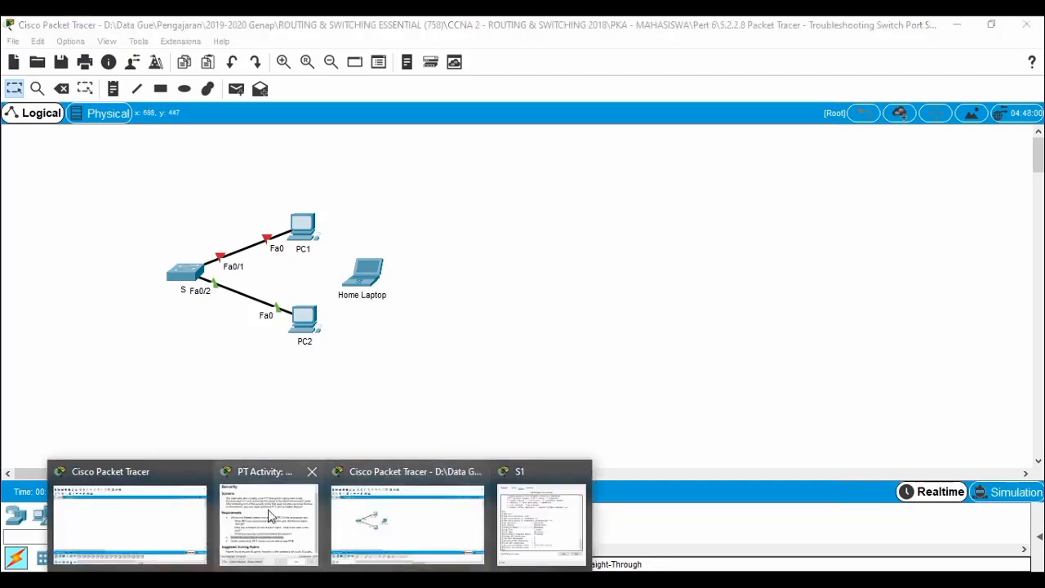
# Bring the PT Activity instructions back up beside the topology.
pyautogui.click(270, 523)
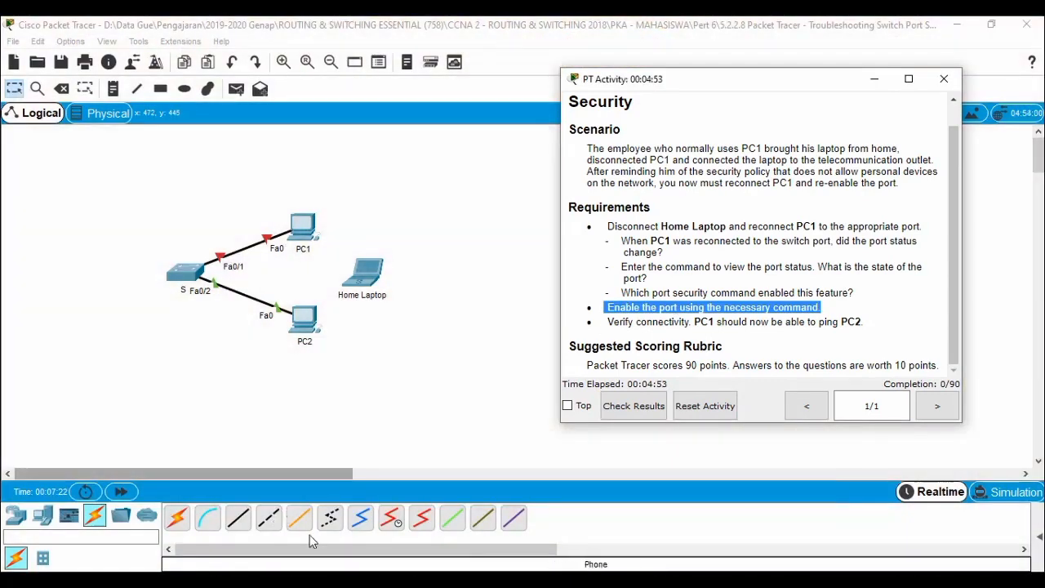
pyautogui.click(237, 517)
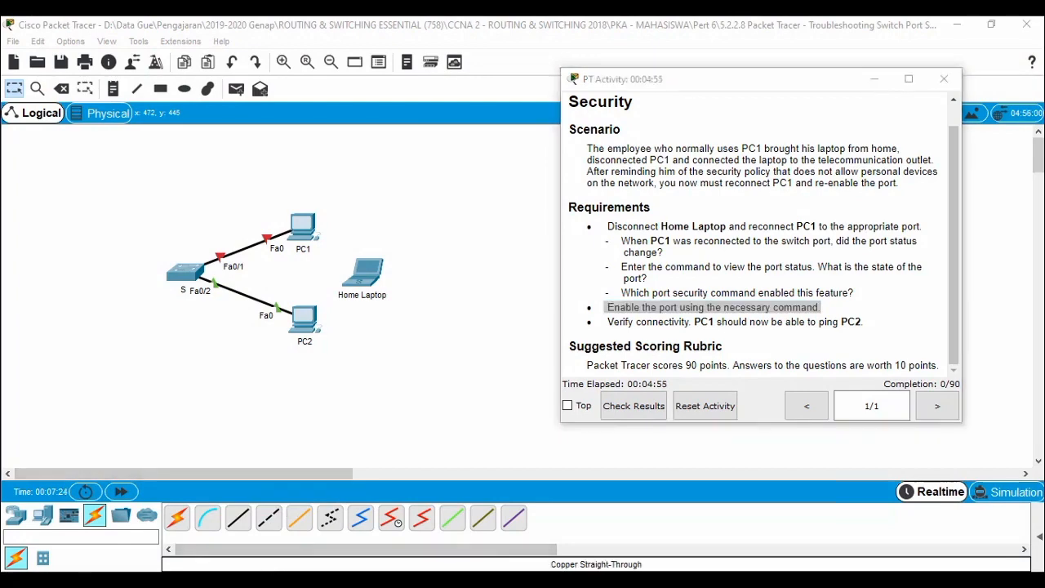
# Return to S1's console at a fresh S1# prompt and enter conf t.
pyautogui.click(547, 502)
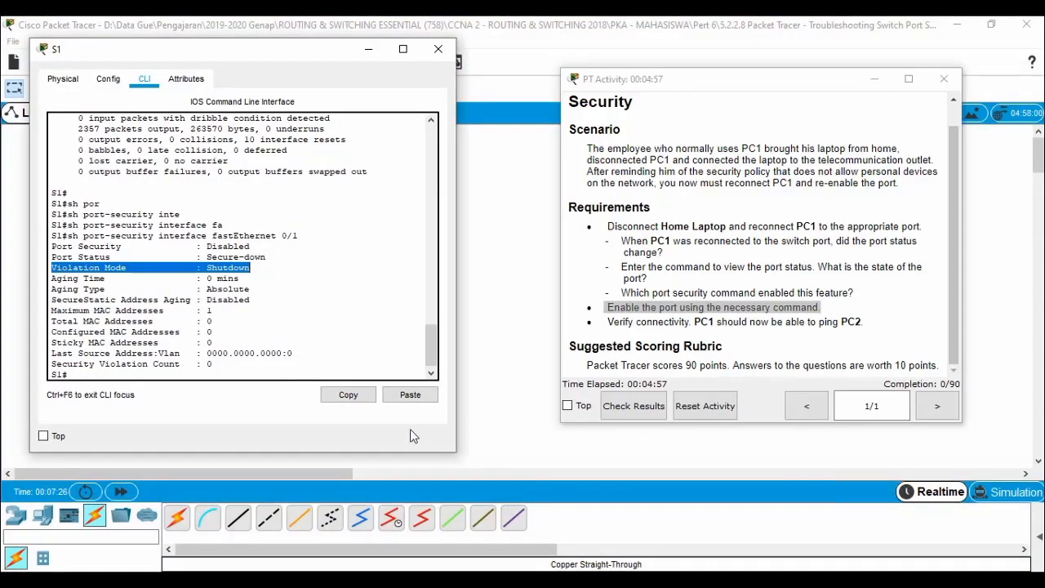
pyautogui.click(338, 362)
pyautogui.press('Return')
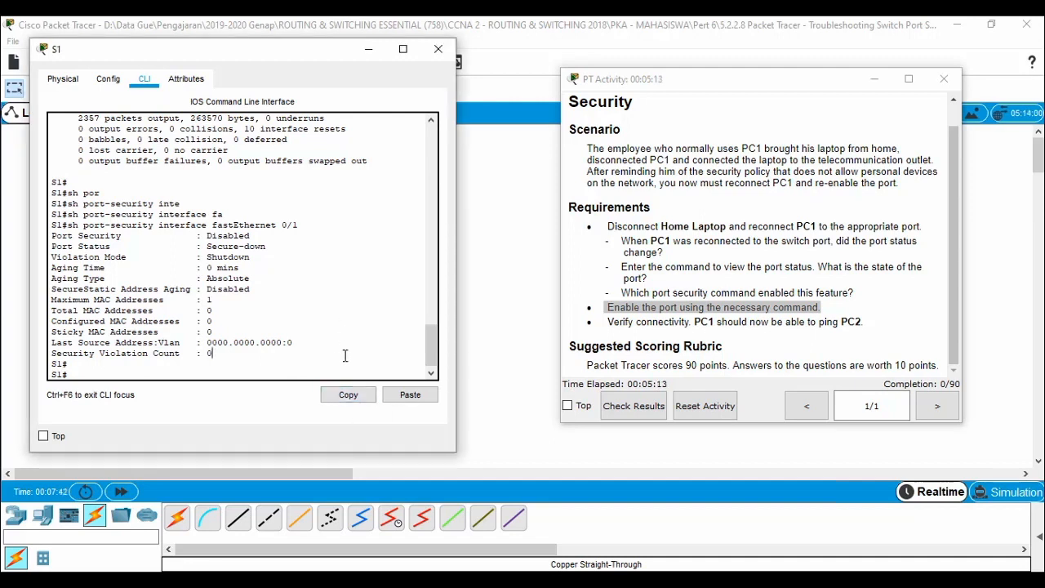
pyautogui.write('i')
pyautogui.write('conf')
pyautogui.write(' t')
# Run no shutdown on S1's interface FastEthernet0/1 so the port comes back up.
pyautogui.press('Return')
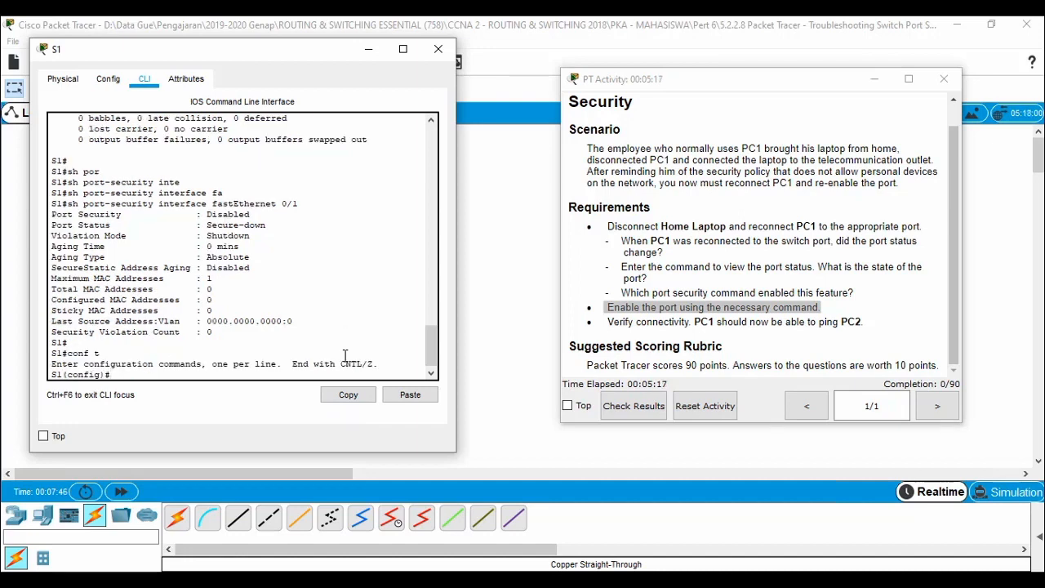
pyautogui.write('inte')
pyautogui.press('Tab')
pyautogui.write('fas')
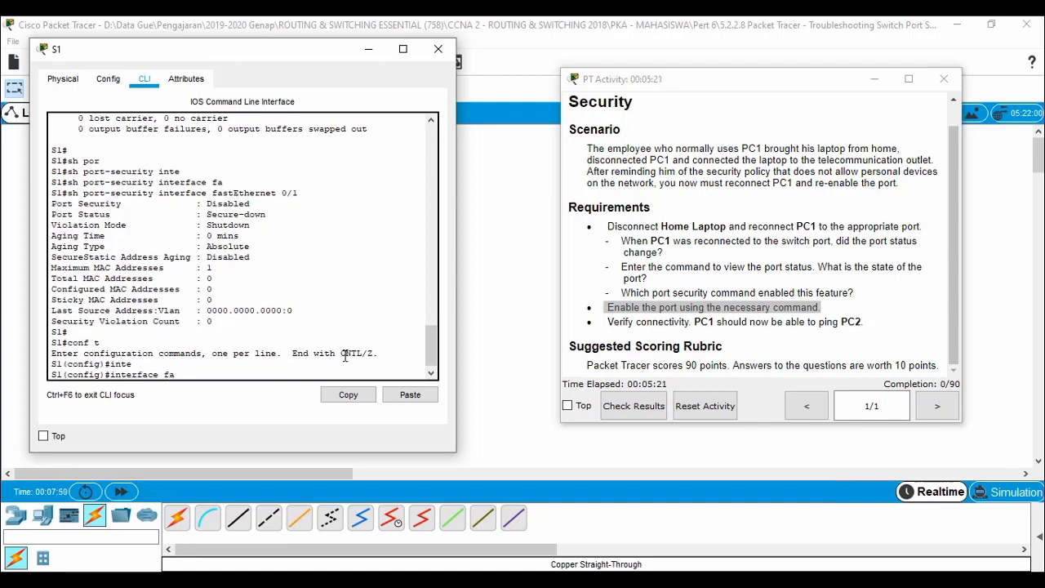
pyautogui.press('Tab')
pyautogui.write('0/1')
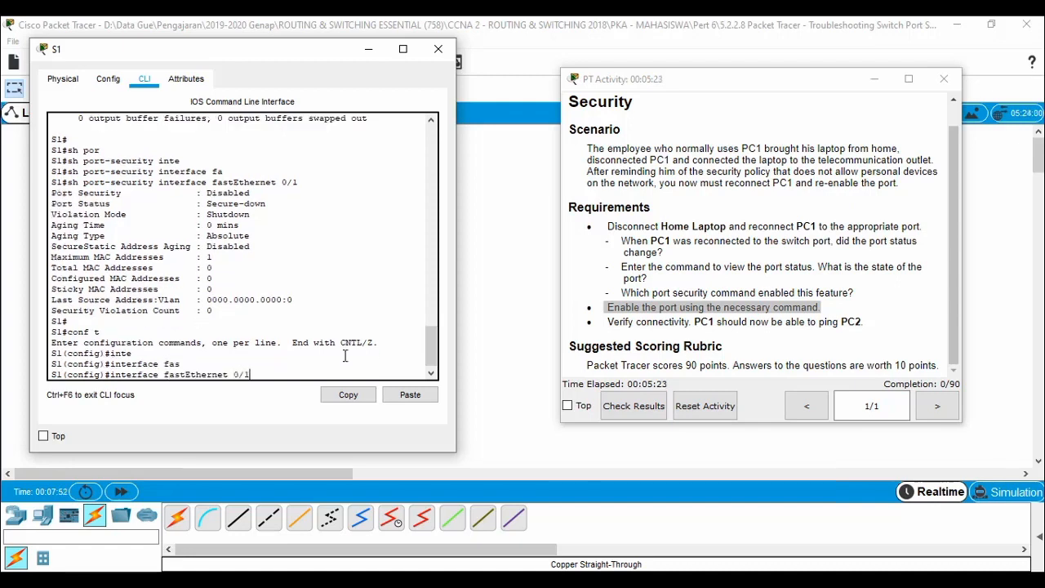
pyautogui.press('Return')
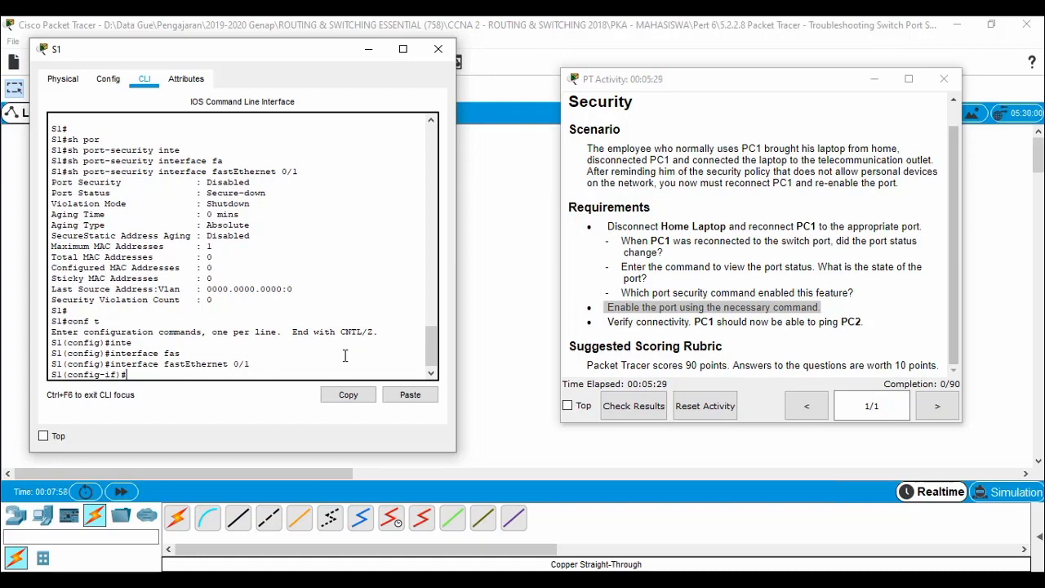
pyautogui.write('no shu')
pyautogui.press('Tab')
pyautogui.press('Return')
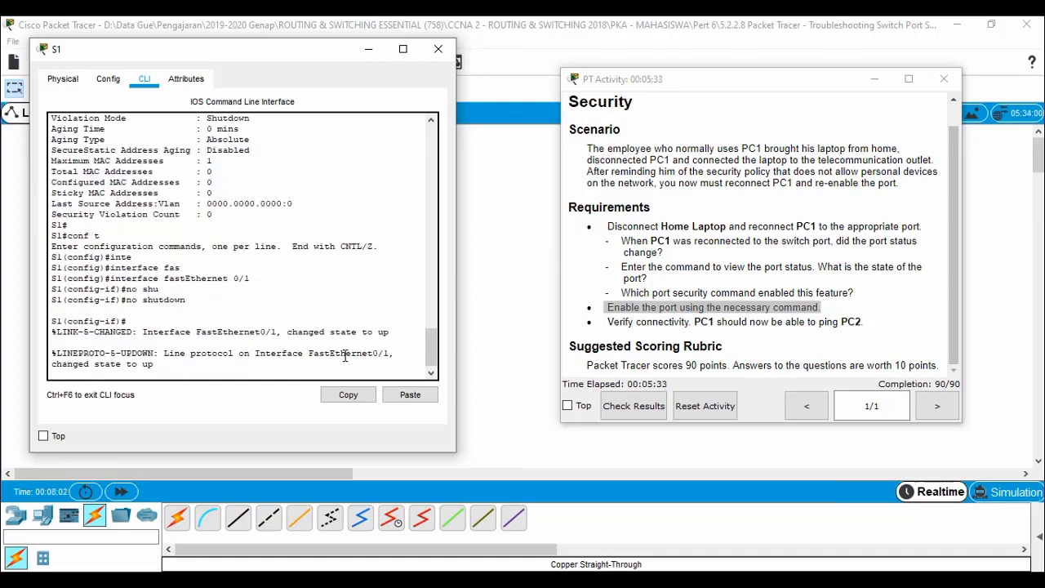
pyautogui.press('Return')
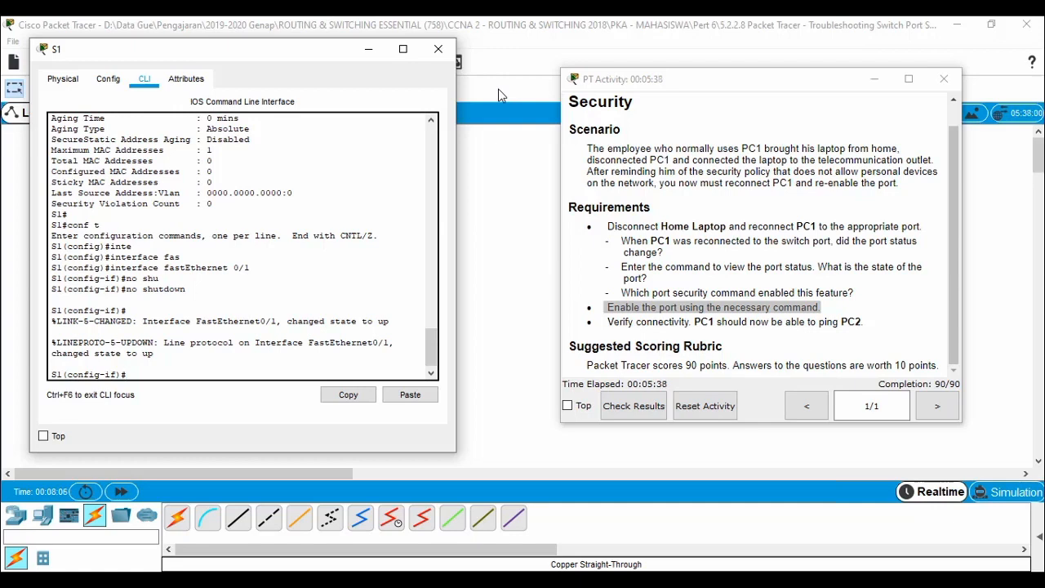
pyautogui.click(501, 96)
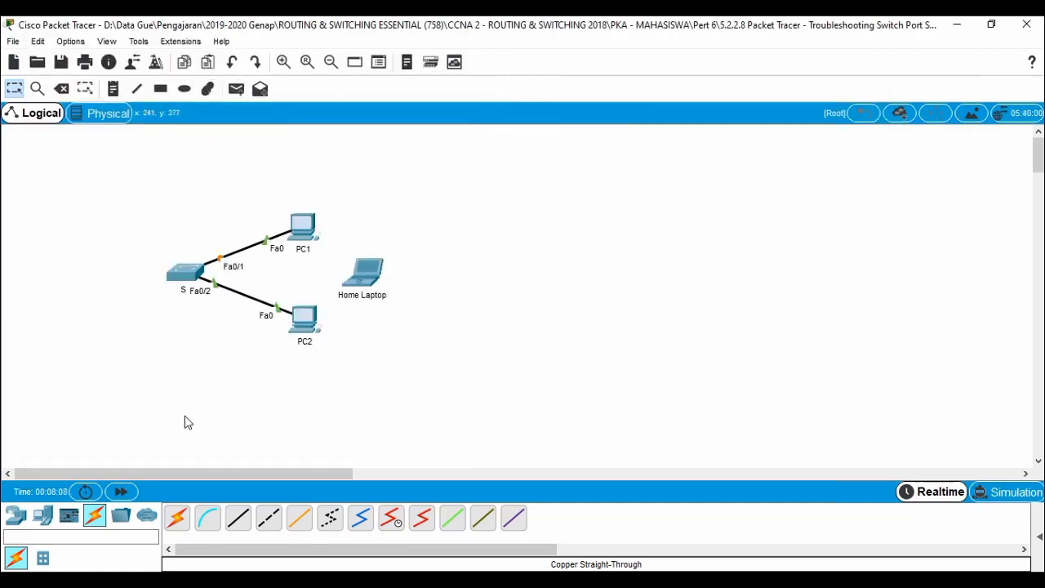
# Fast-forward time to bring PC1's link up, review the ping PC2 requirement, and open PC1.
pyautogui.click(125, 490)
pyautogui.click(268, 534)
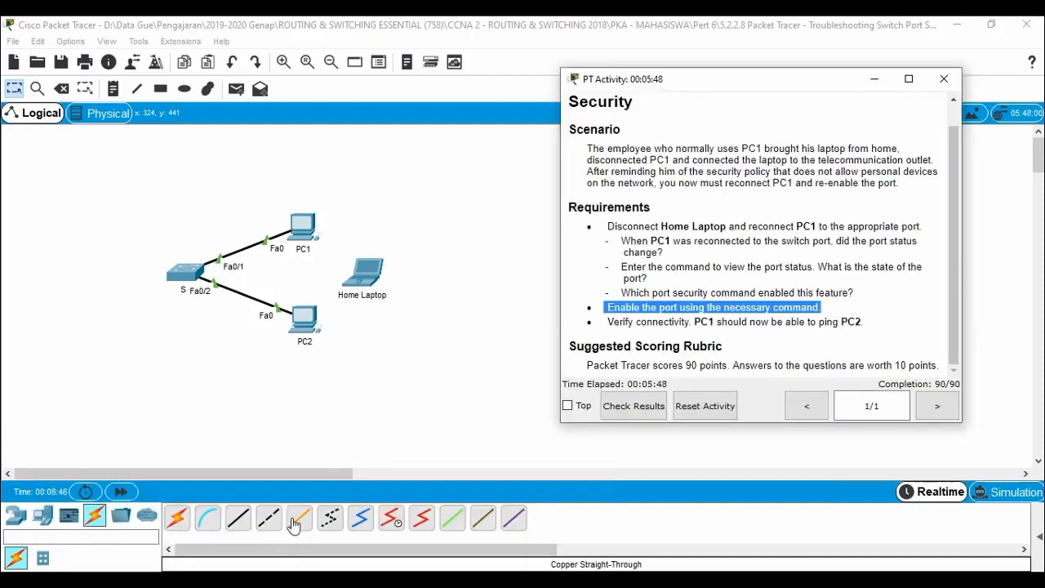
pyautogui.moveTo(604, 321); pyautogui.dragTo(863, 323)
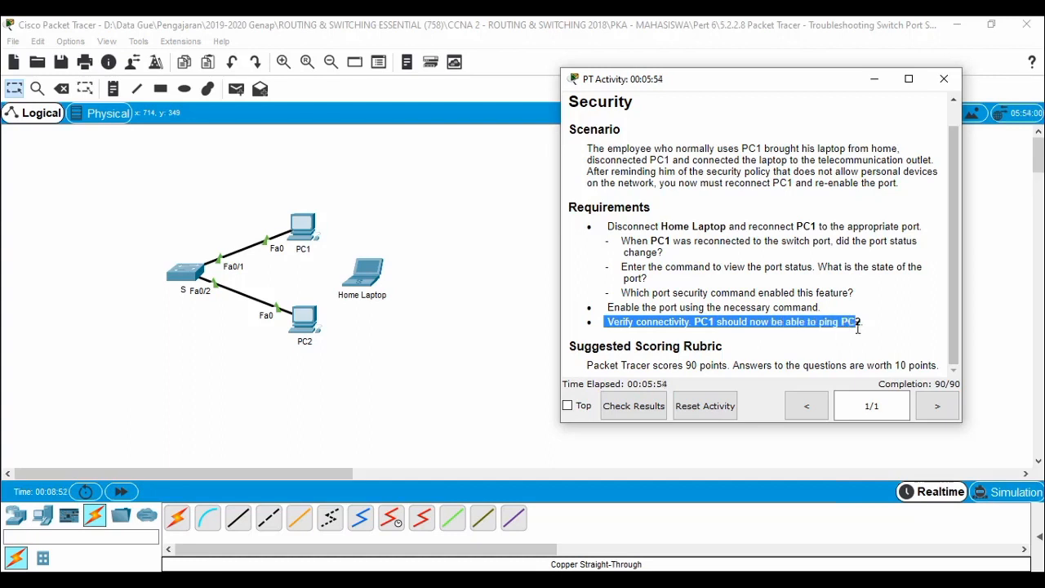
pyautogui.click(436, 323)
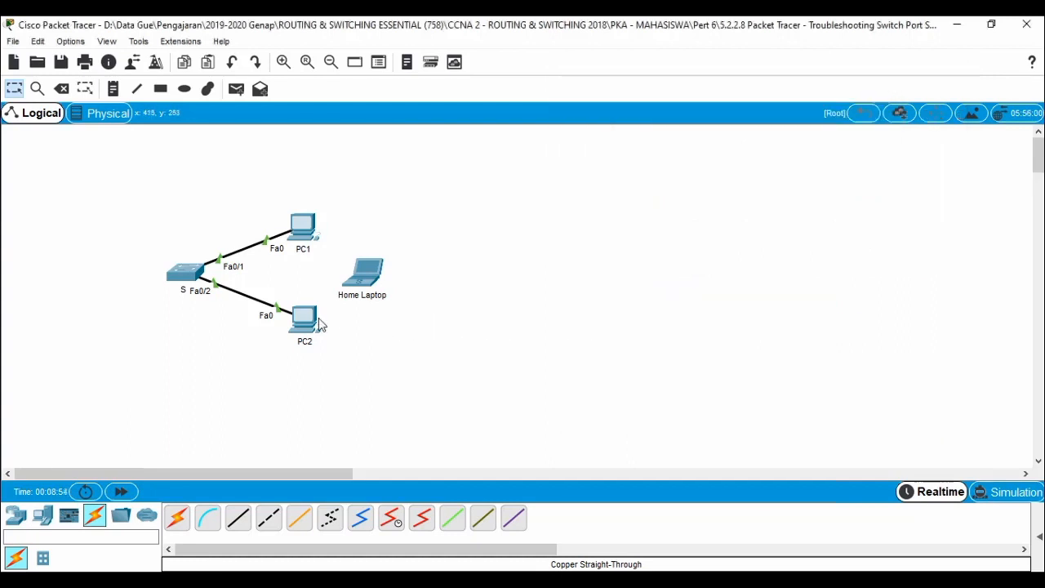
pyautogui.moveTo(313, 325)
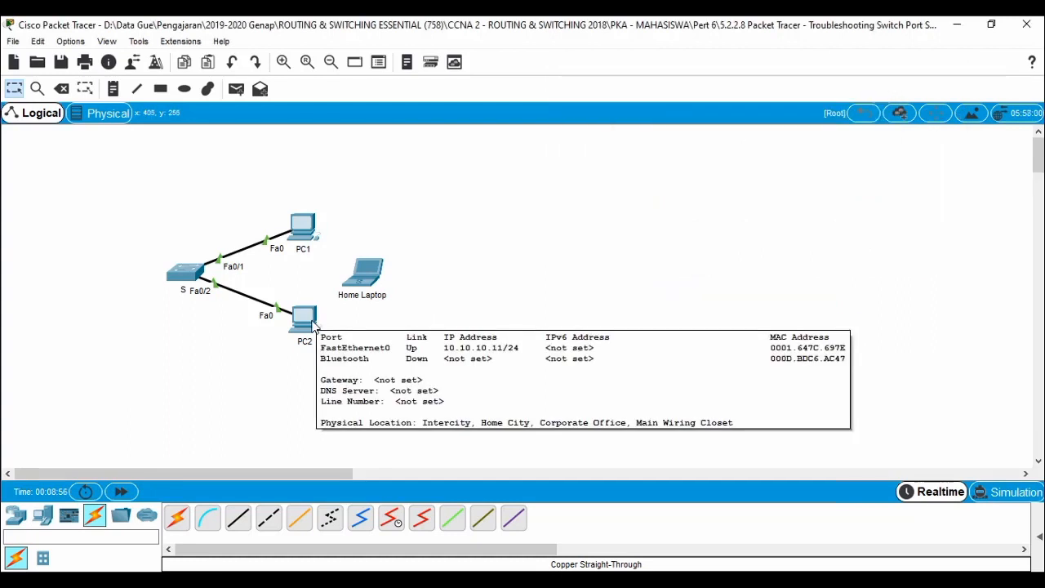
pyautogui.click(308, 231)
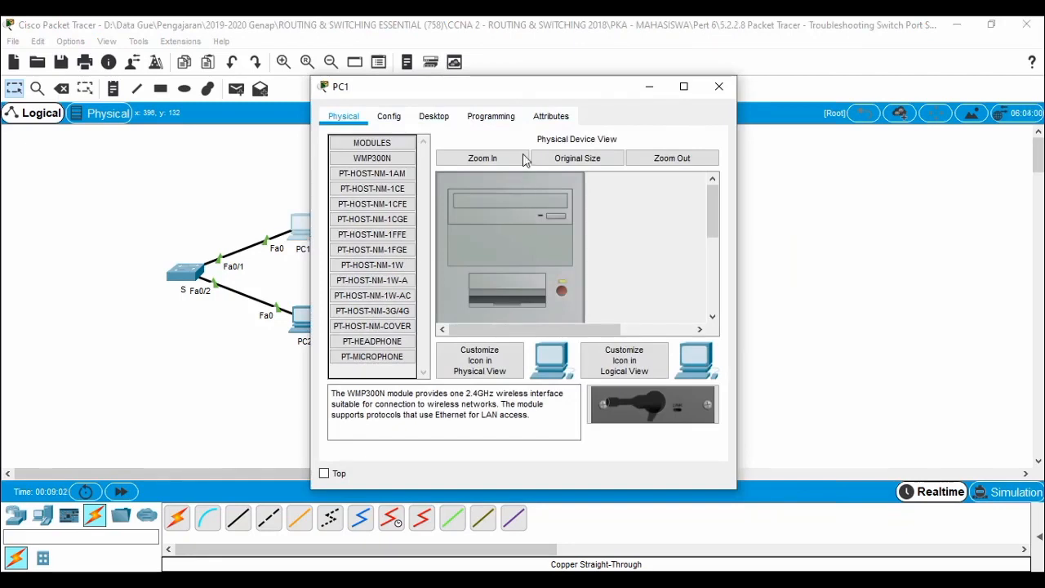
# Ping 10.10.10.11 from PC1's Command Prompt, confirming 4 replies and 0% loss.
pyautogui.click(438, 118)
pyautogui.click(667, 198)
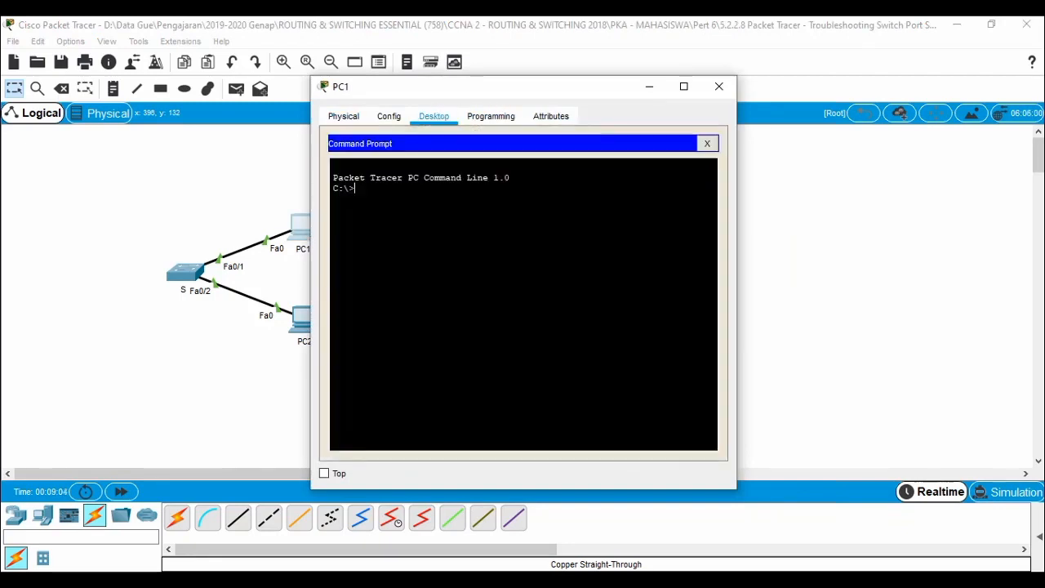
pyautogui.write('ping')
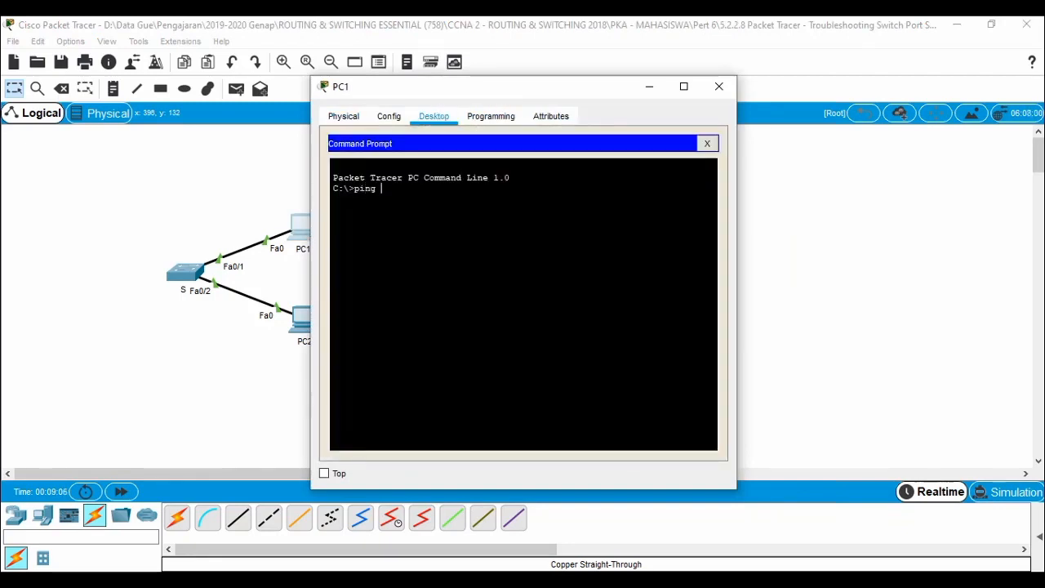
pyautogui.write(' 10.10.10.11')
pyautogui.press('Return')
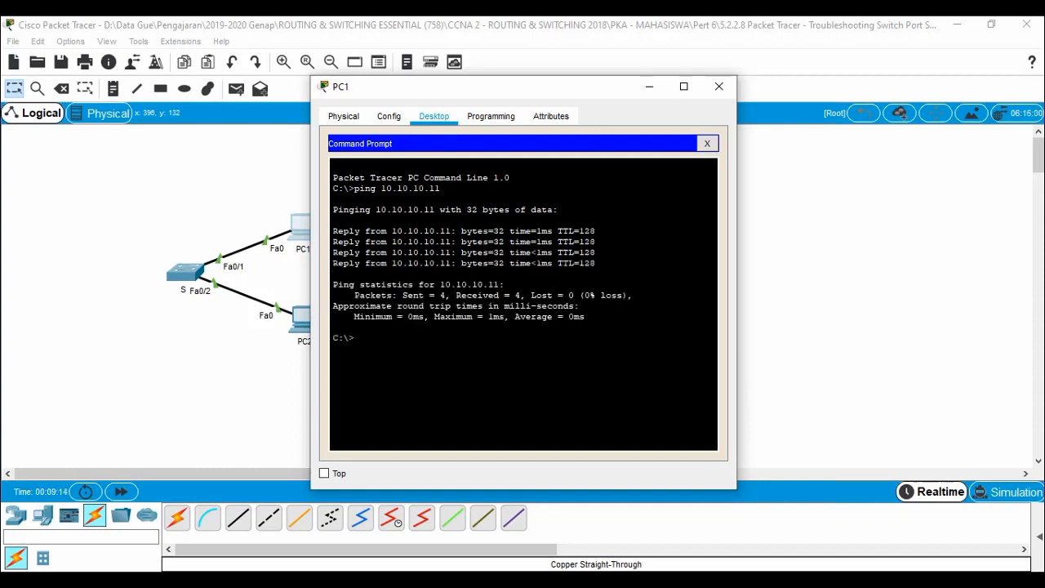
pyautogui.click(718, 86)
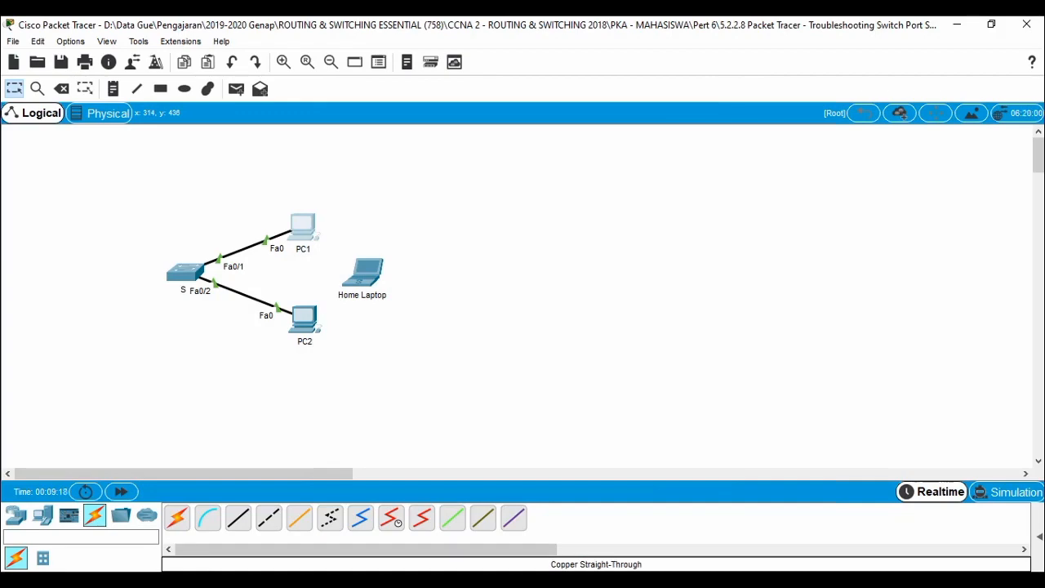
pyautogui.click(269, 517)
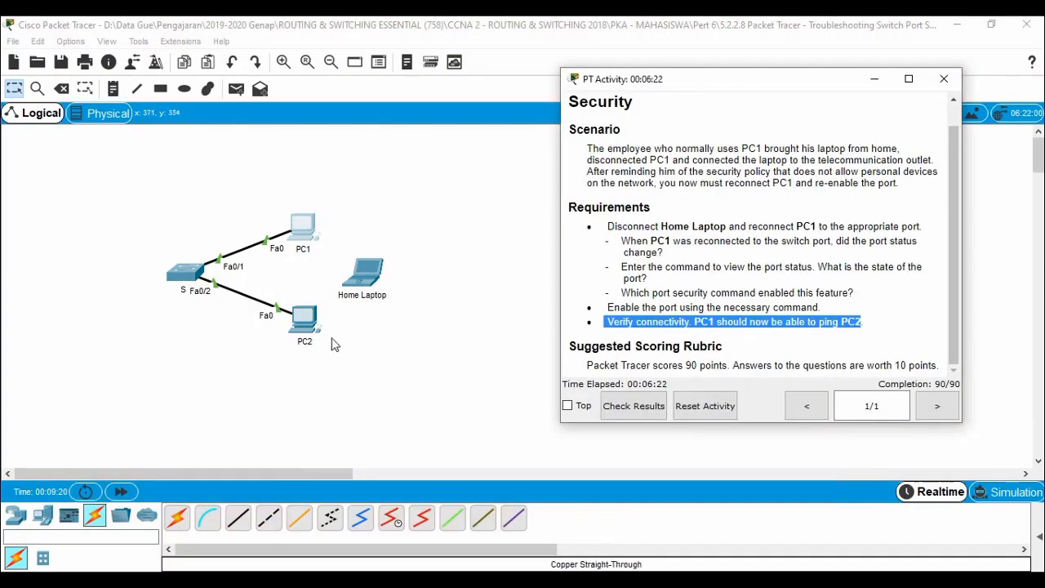
pyautogui.click(633, 408)
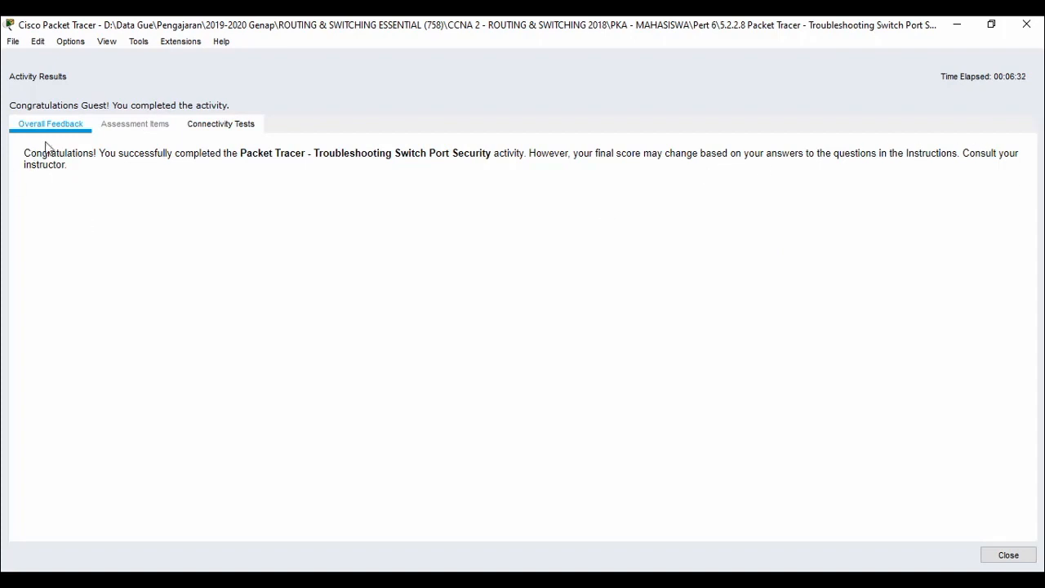
pyautogui.click(223, 123)
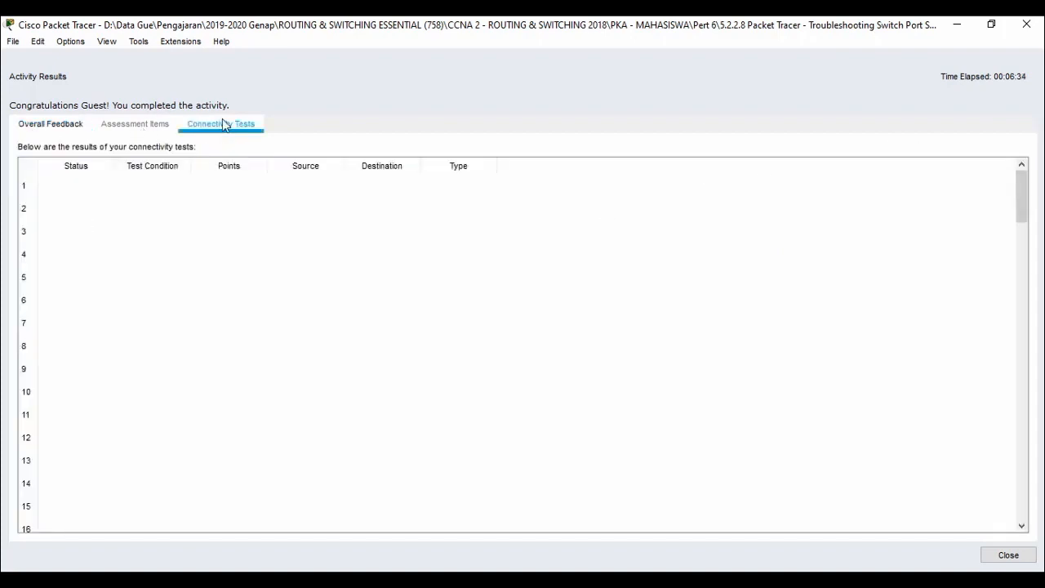
pyautogui.click(46, 132)
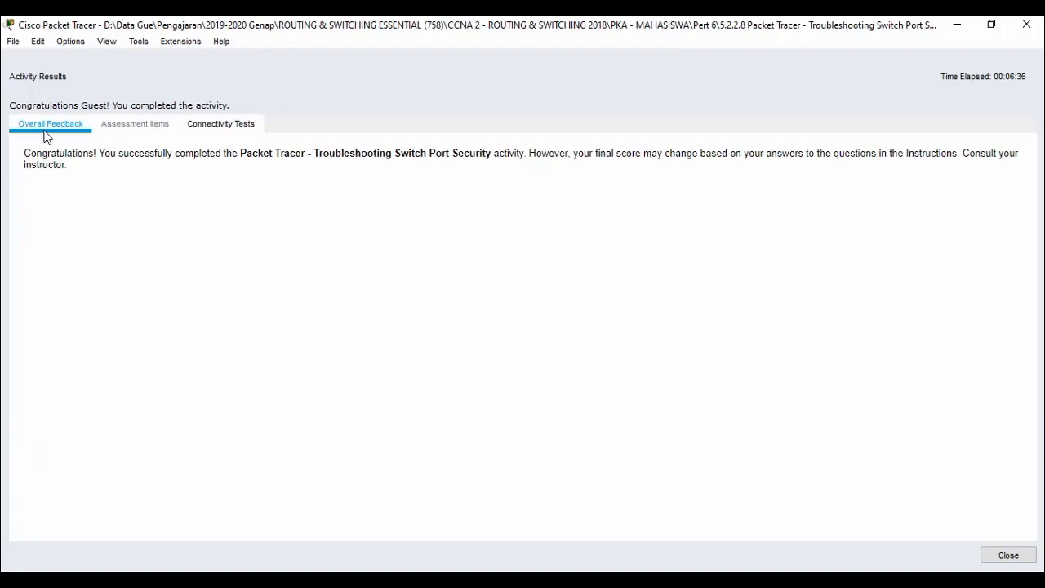
pyautogui.click(1008, 554)
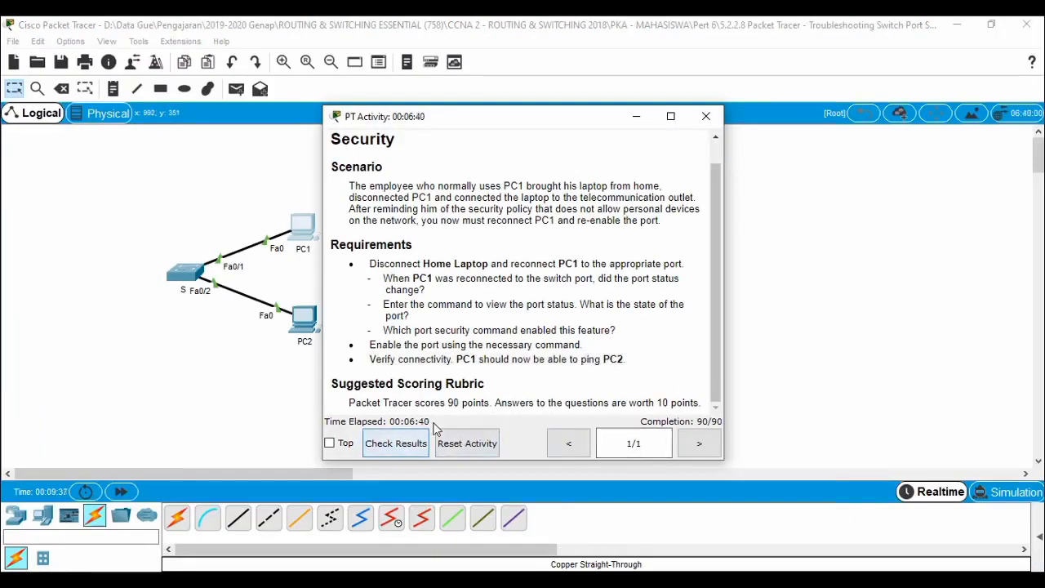
pyautogui.scroll(1, 470, 406)
pyautogui.scroll(-1, 470, 405)
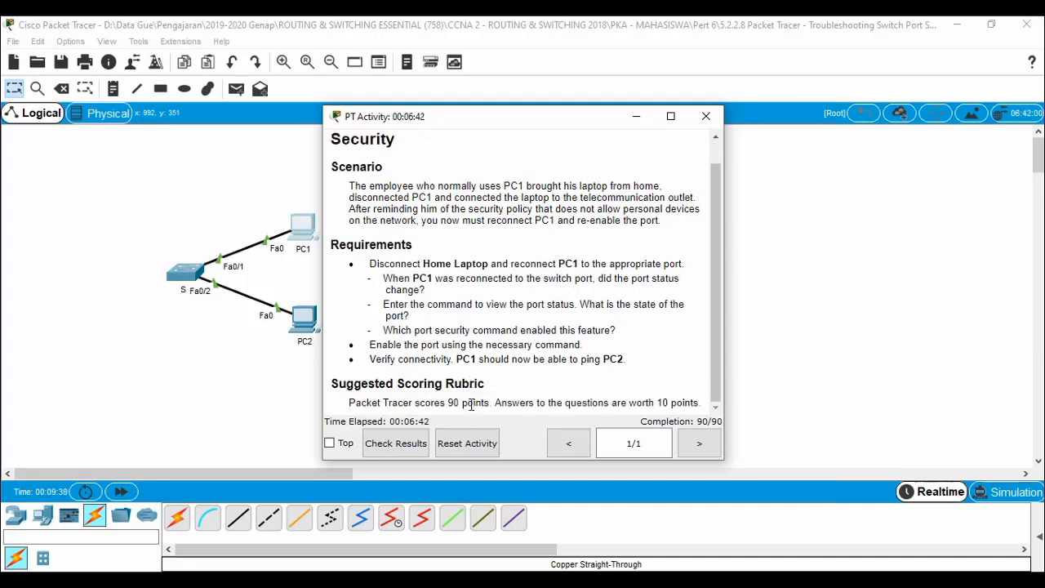
pyautogui.click(706, 116)
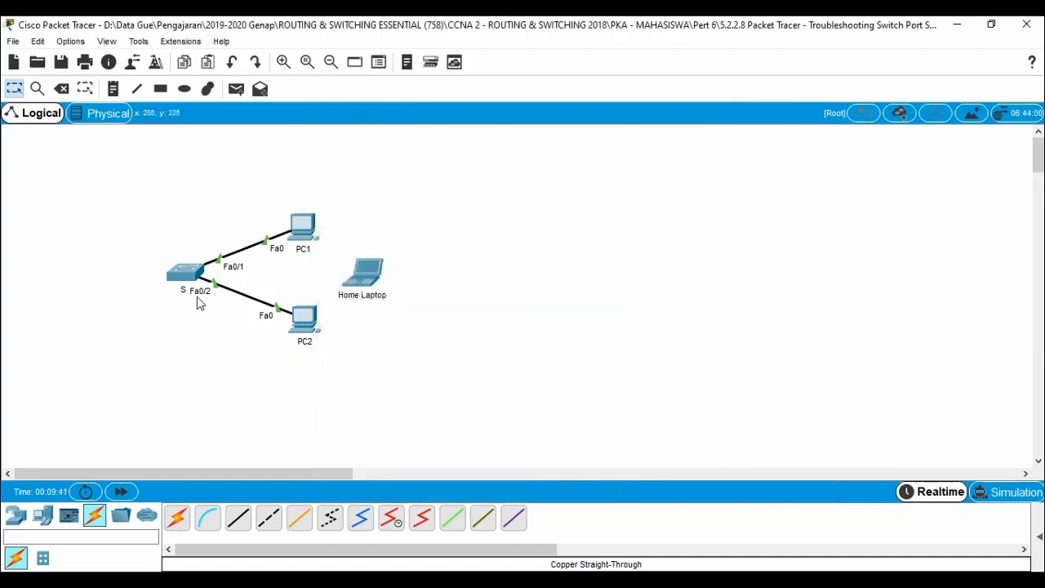
pyautogui.click(186, 274)
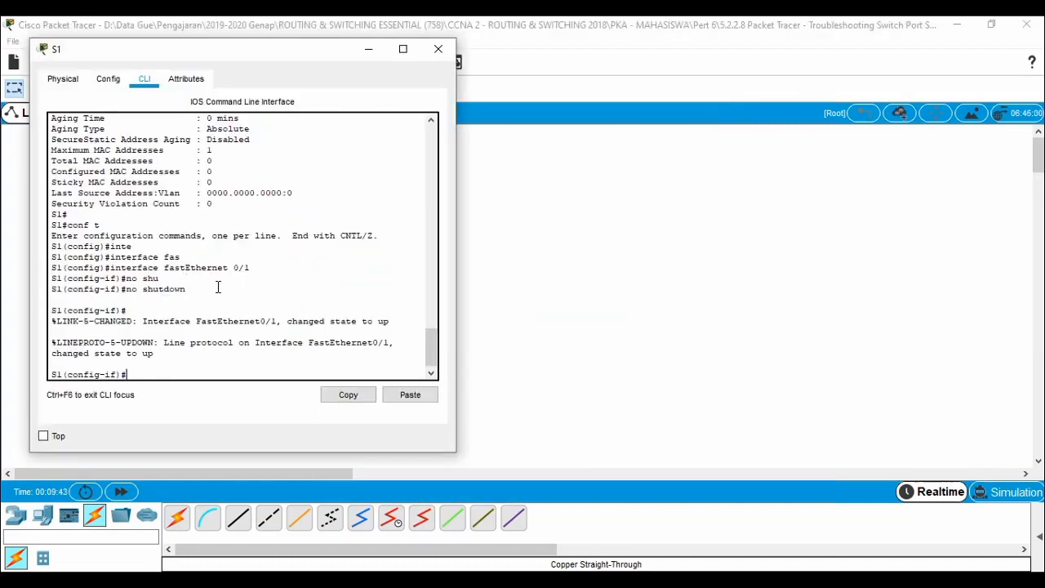
pyautogui.click(437, 51)
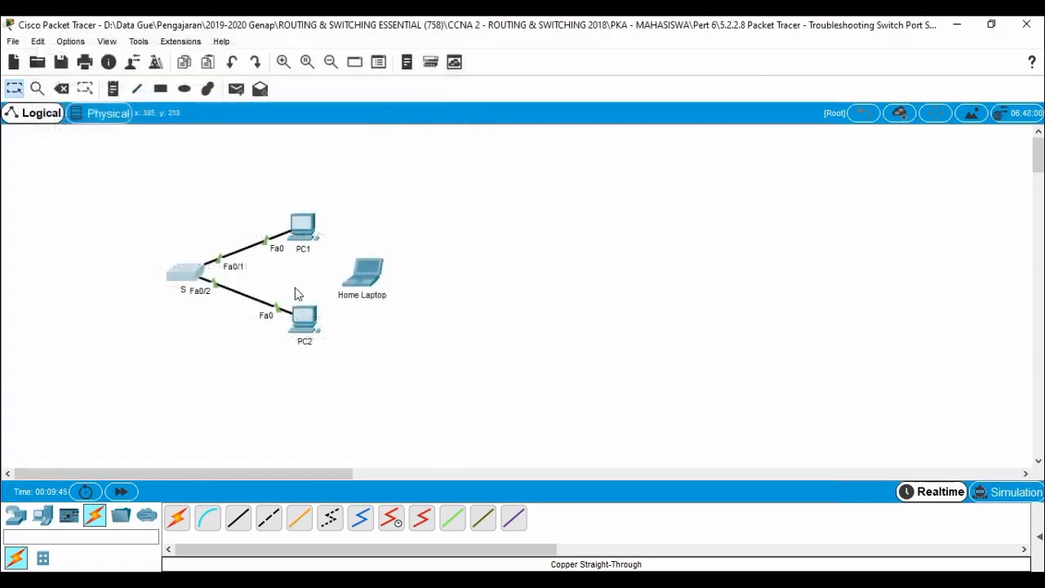
pyautogui.click(190, 276)
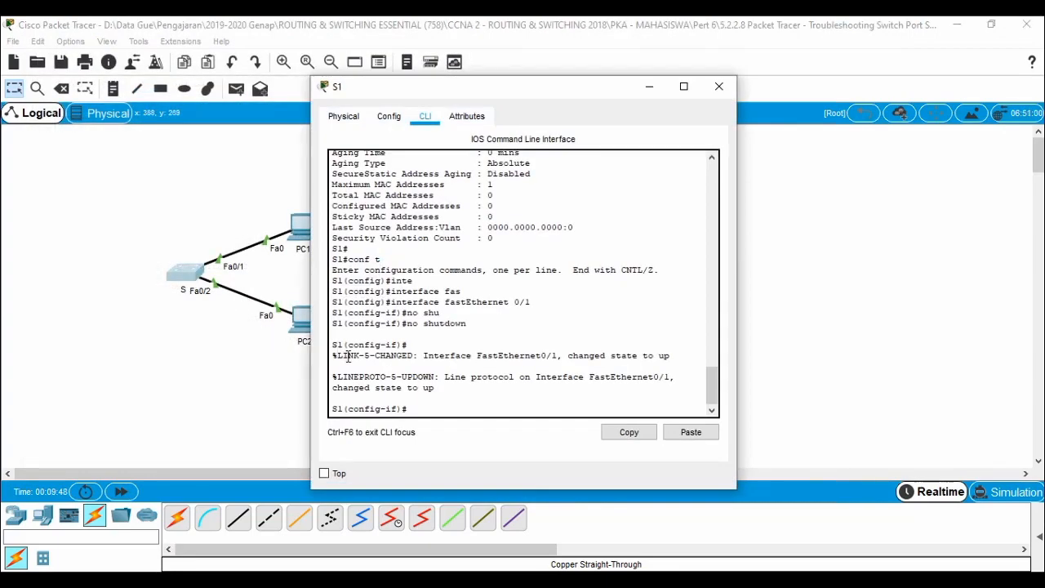
pyautogui.click(718, 85)
pyautogui.moveTo(319, 580)
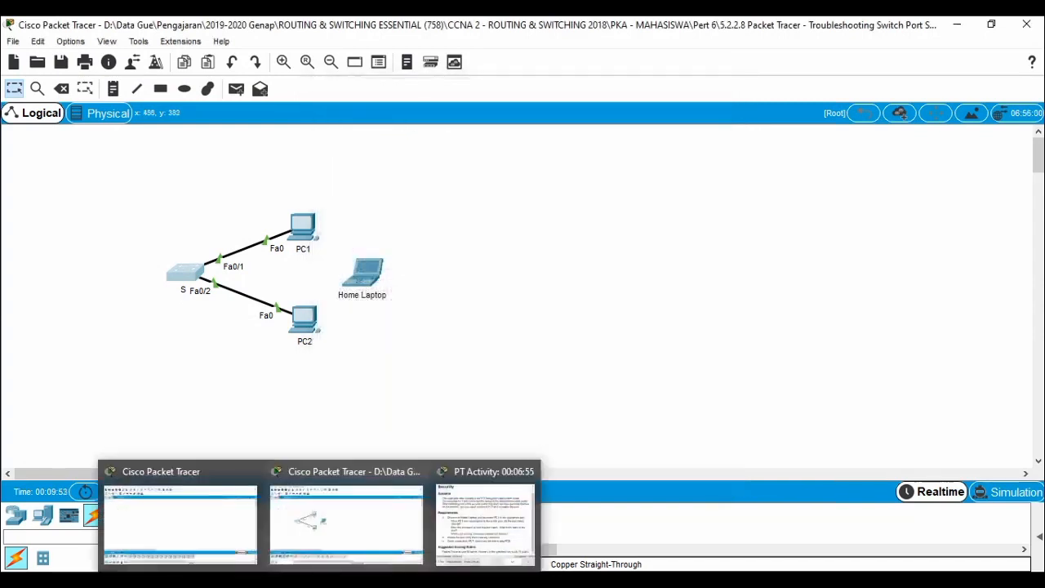
# Recheck the activity results and Connectivity Tests, then close the results and instructions windows.
pyautogui.click(457, 520)
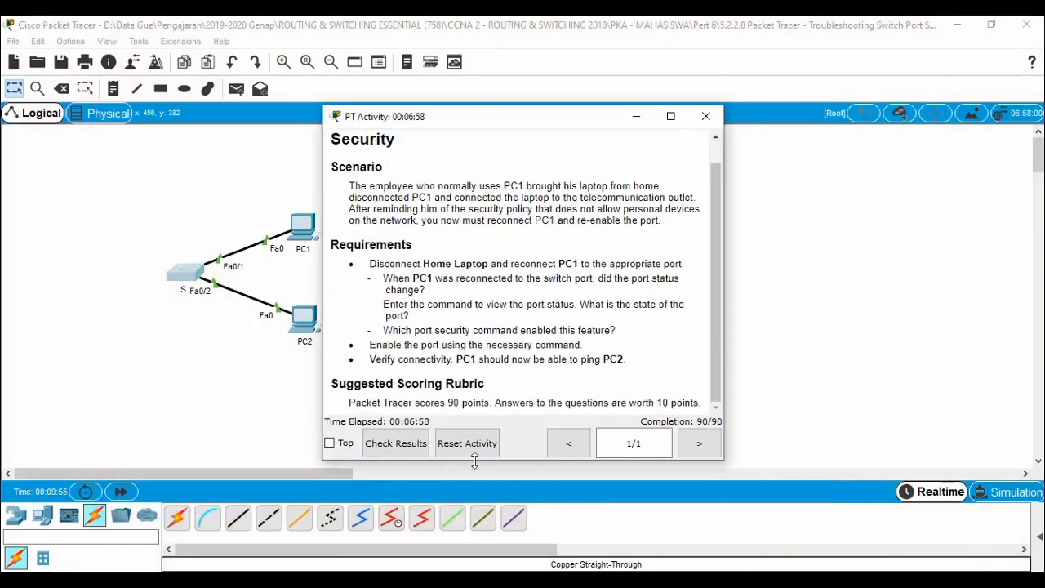
pyautogui.click(394, 448)
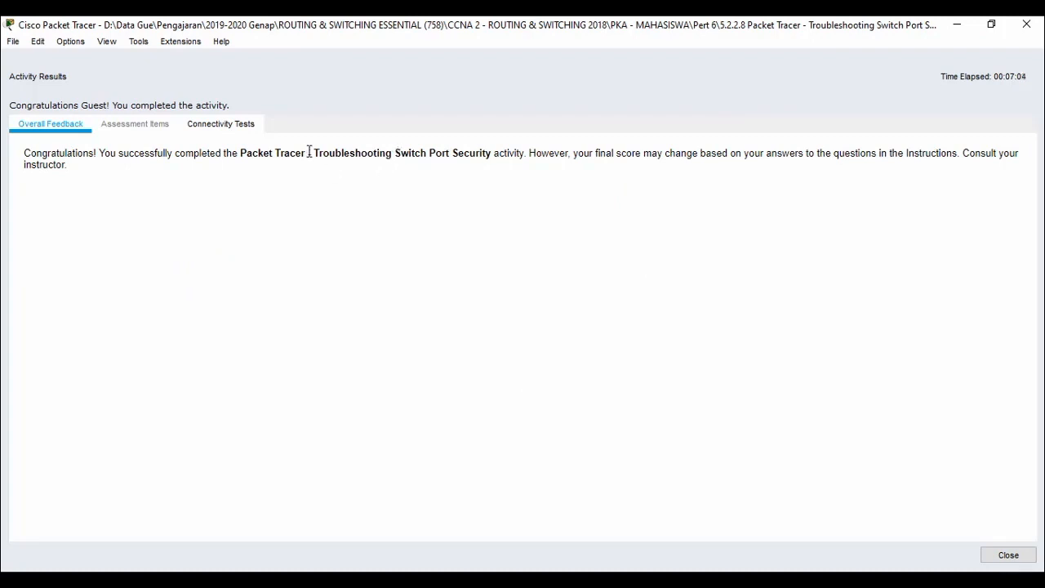
pyautogui.moveTo(308, 151); pyautogui.dragTo(342, 187)
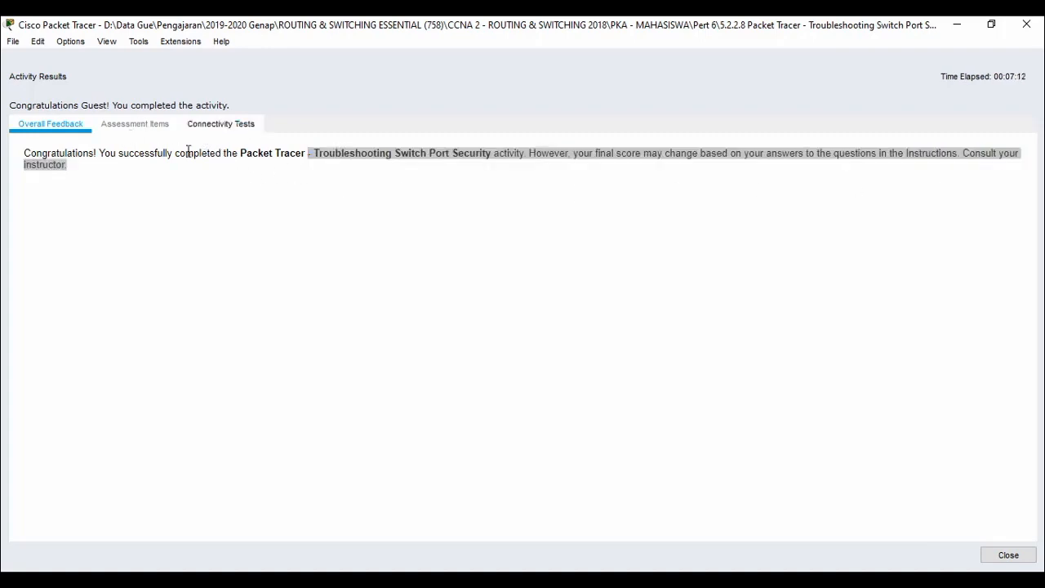
pyautogui.click(221, 126)
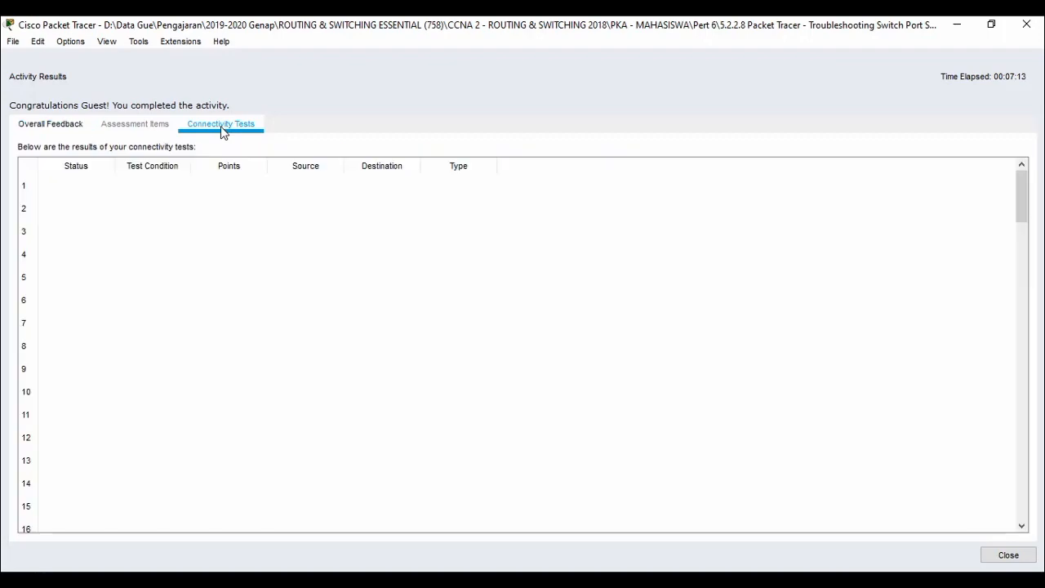
pyautogui.click(1026, 25)
pyautogui.click(710, 119)
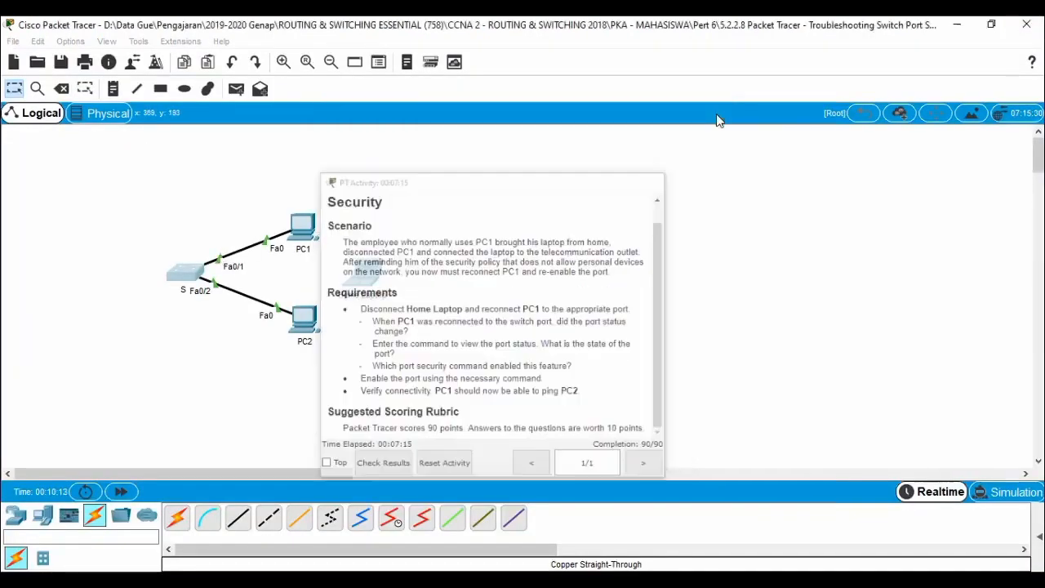
# Exit the switch-port troubleshooting activity without saving its changes.
pyautogui.click(13, 40)
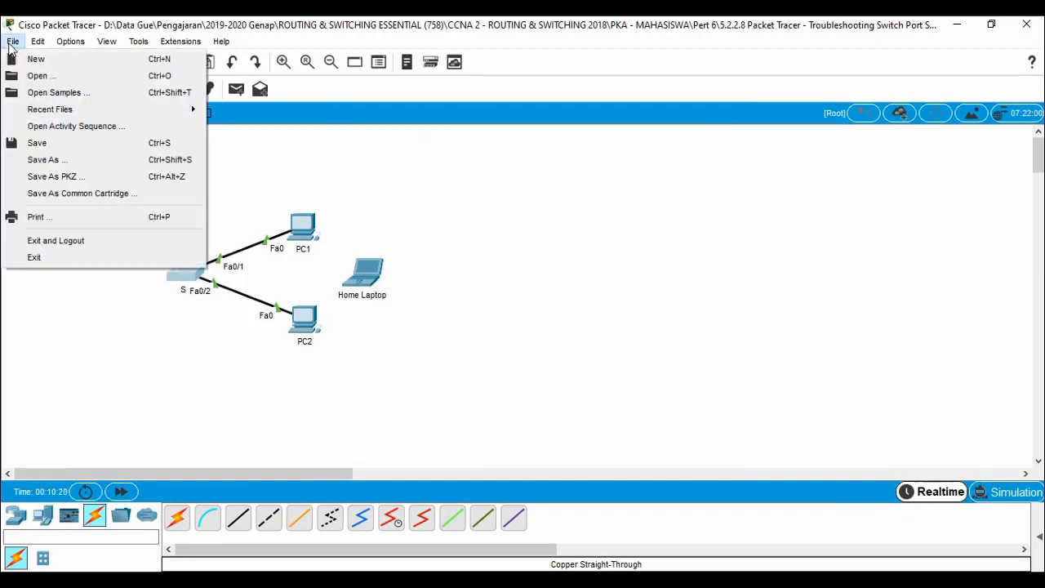
pyautogui.click(86, 255)
pyautogui.click(578, 313)
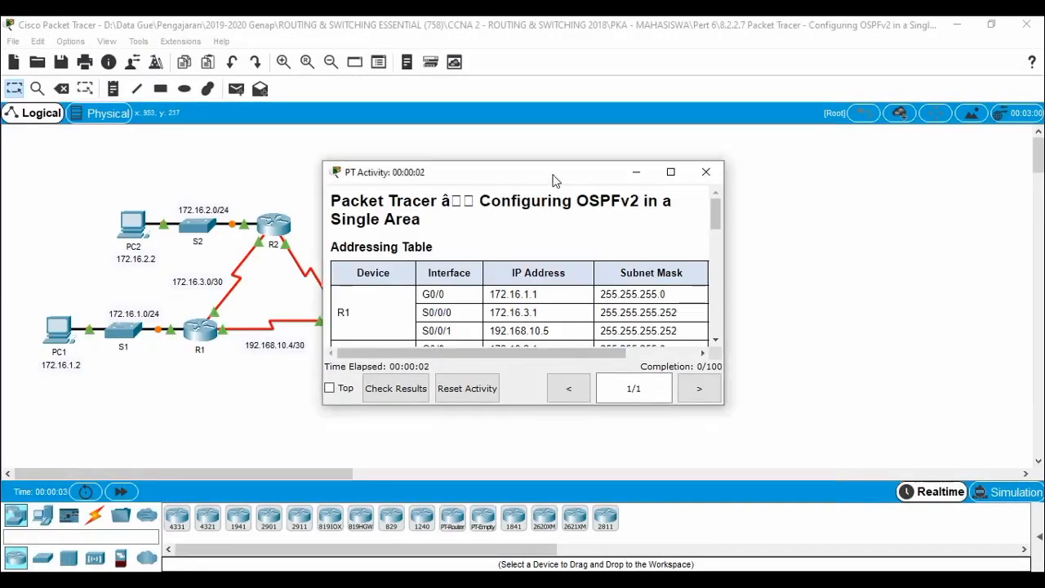
# Reposition and enlarge the instructions, then review the four Part 1 Step 1 OSPF requirements.
pyautogui.moveTo(582, 171); pyautogui.dragTo(850, 53)
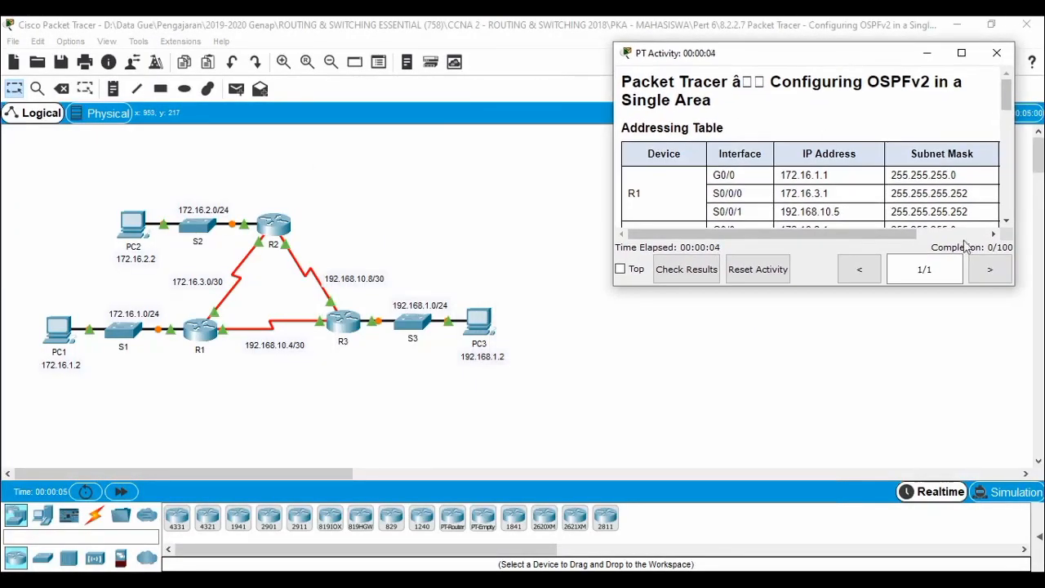
pyautogui.moveTo(977, 285); pyautogui.dragTo(976, 496)
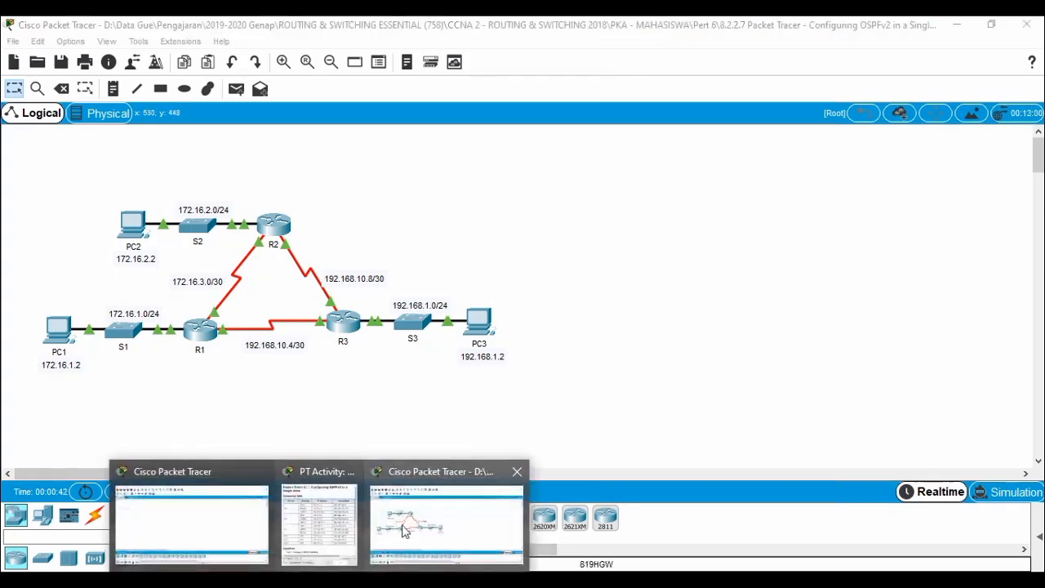
pyautogui.click(320, 516)
pyautogui.scroll(-3, 767, 319)
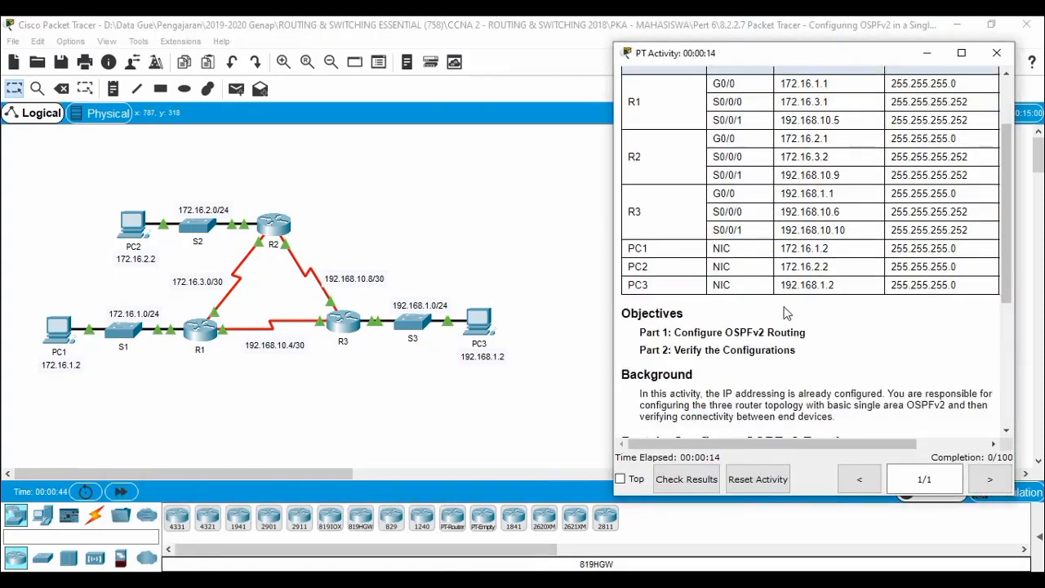
pyautogui.scroll(-5, 785, 306)
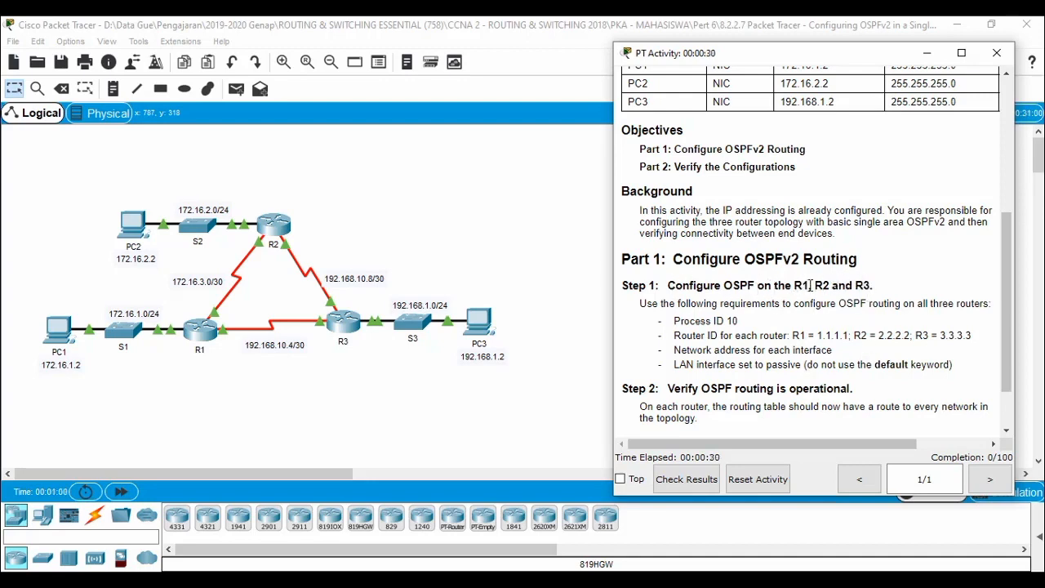
pyautogui.scroll(-1, 793, 341)
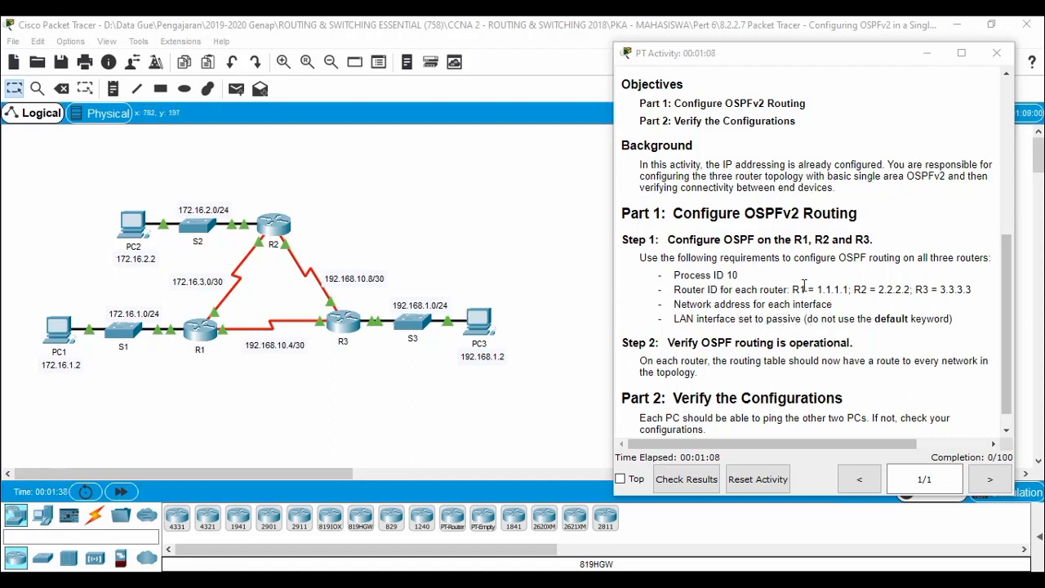
pyautogui.scroll(-1, 768, 299)
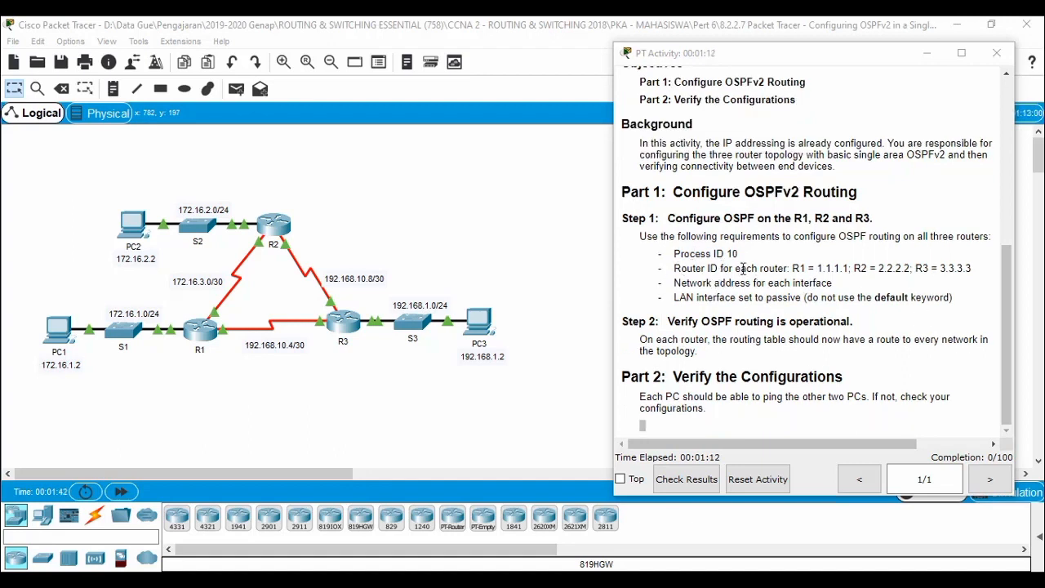
pyautogui.moveTo(669, 253); pyautogui.dragTo(951, 296)
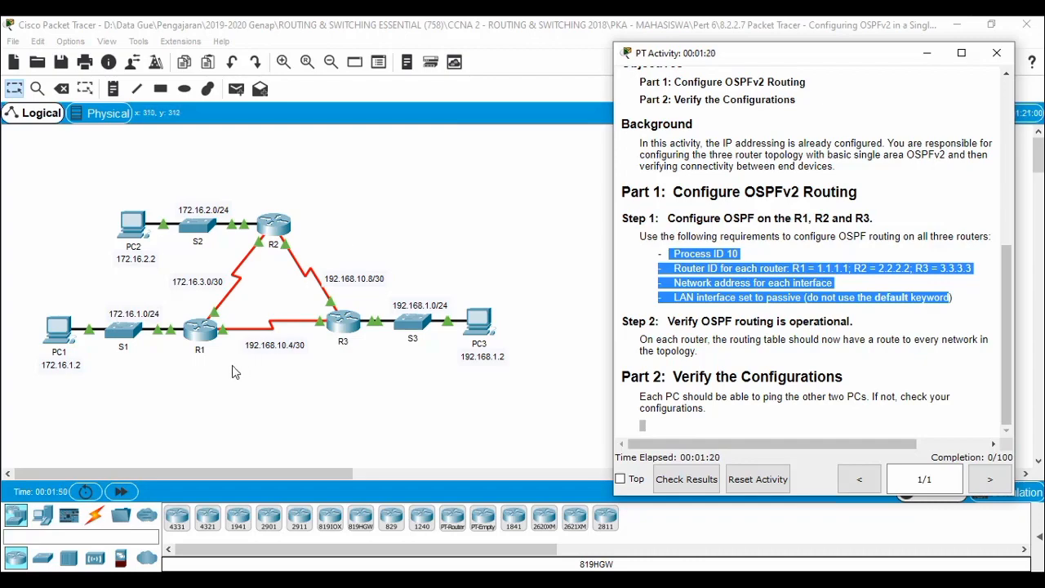
pyautogui.click(198, 330)
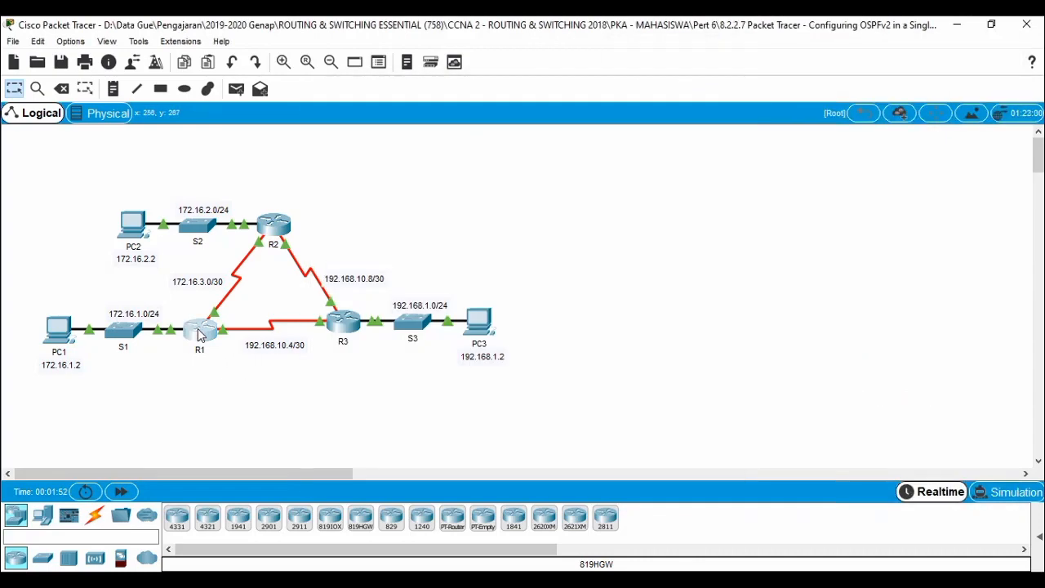
# Open router R1's CLI and arrange it beside the activity instructions.
pyautogui.click(198, 333)
pyautogui.click(425, 116)
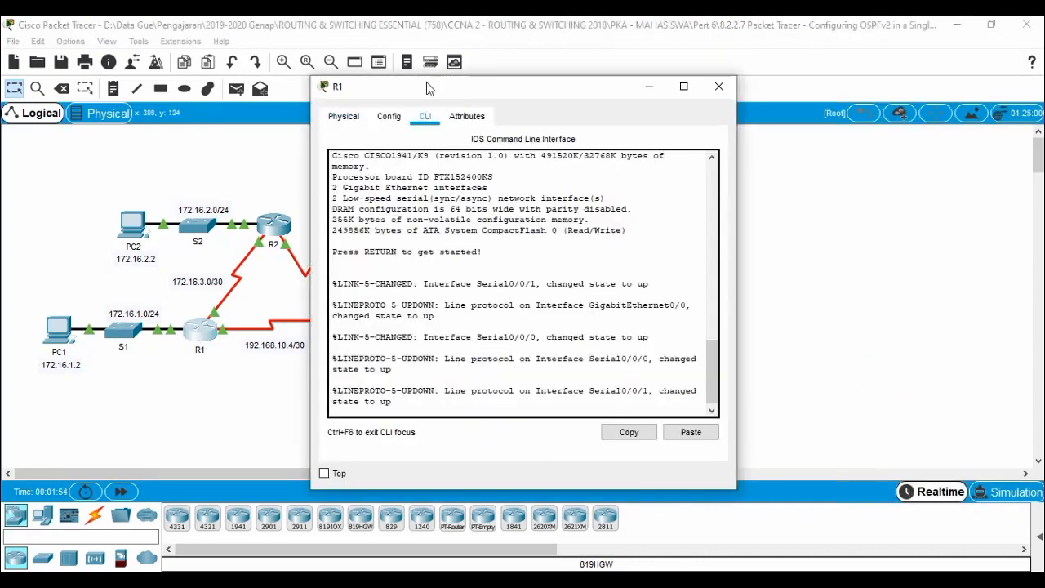
pyautogui.moveTo(426, 82); pyautogui.dragTo(151, 58)
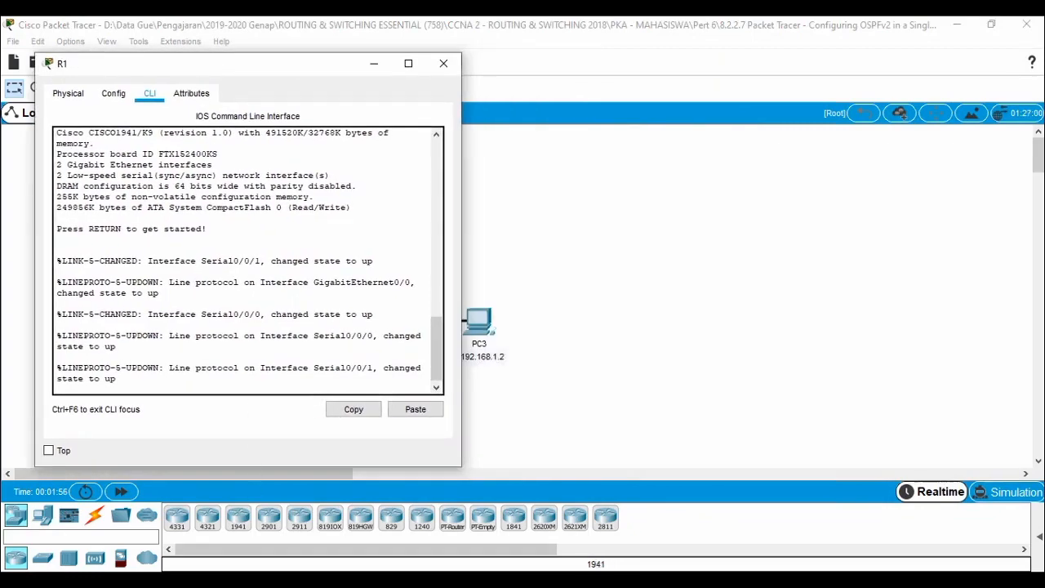
pyautogui.click(275, 541)
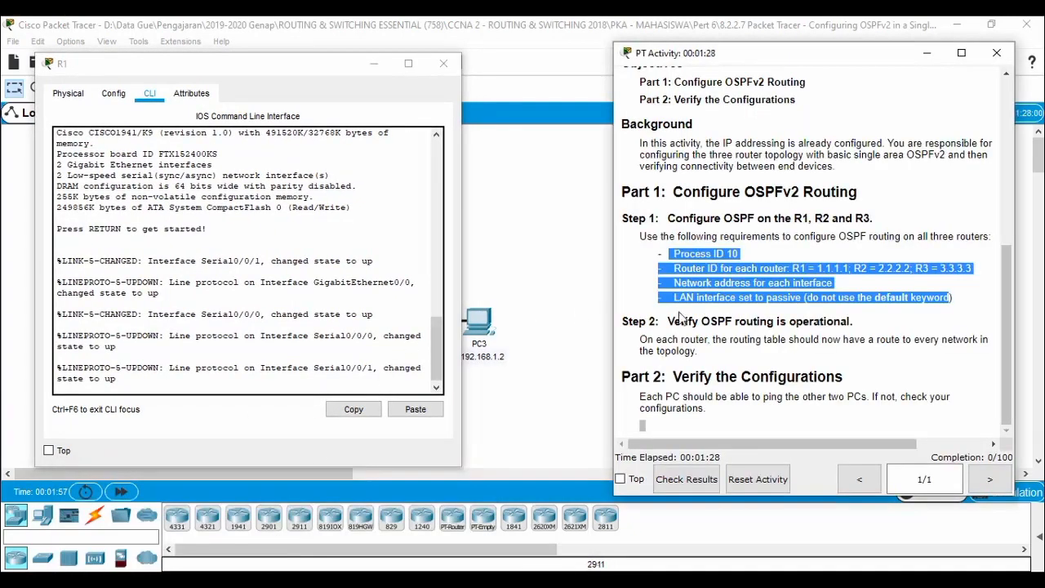
pyautogui.click(754, 251)
pyautogui.click(244, 351)
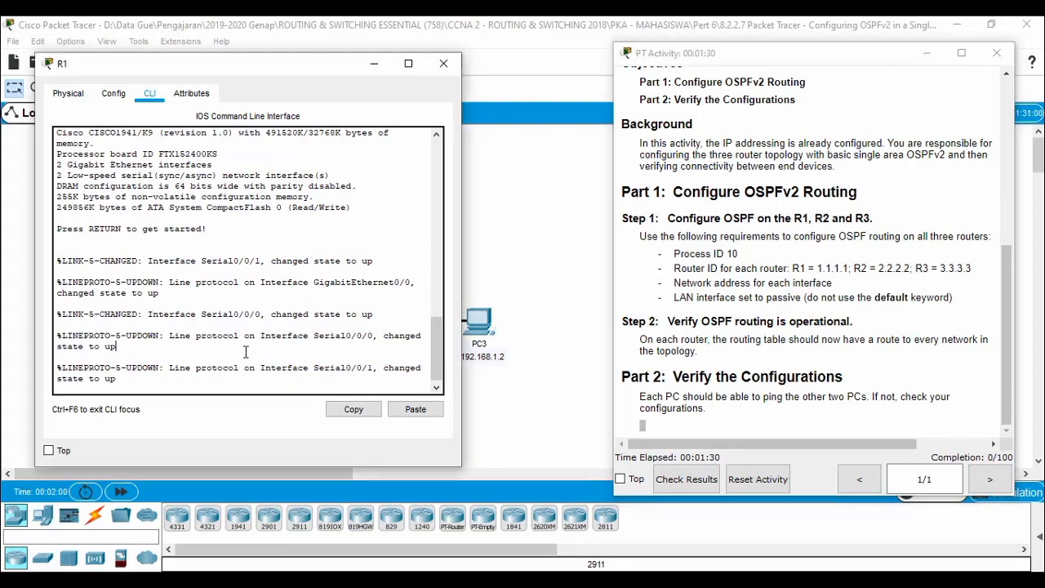
# Enter privileged mode and global configuration mode on R1.
pyautogui.press('Return')
pyautogui.press('Return')
pyautogui.write('en')
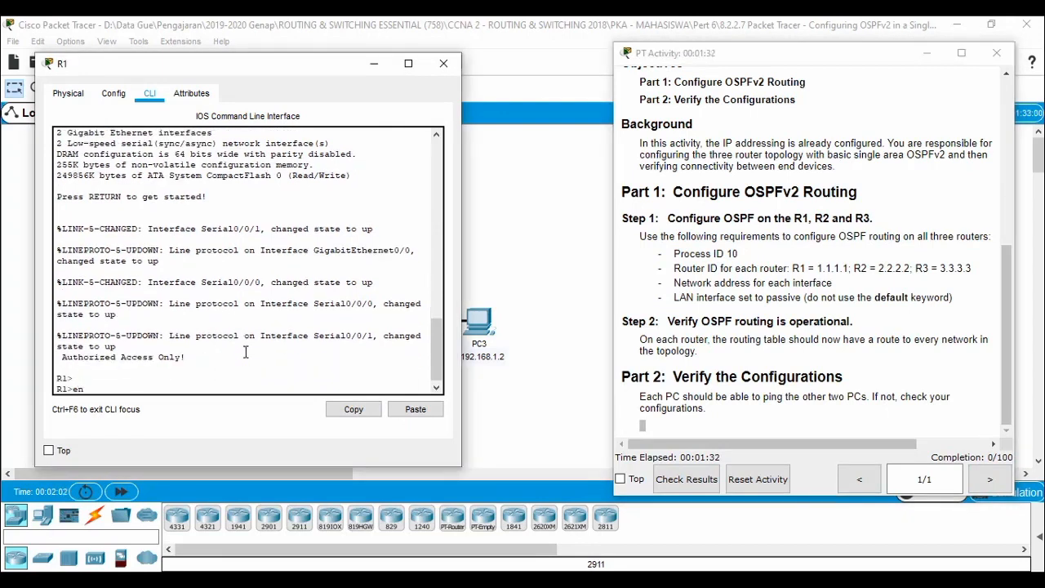
pyautogui.press('Return')
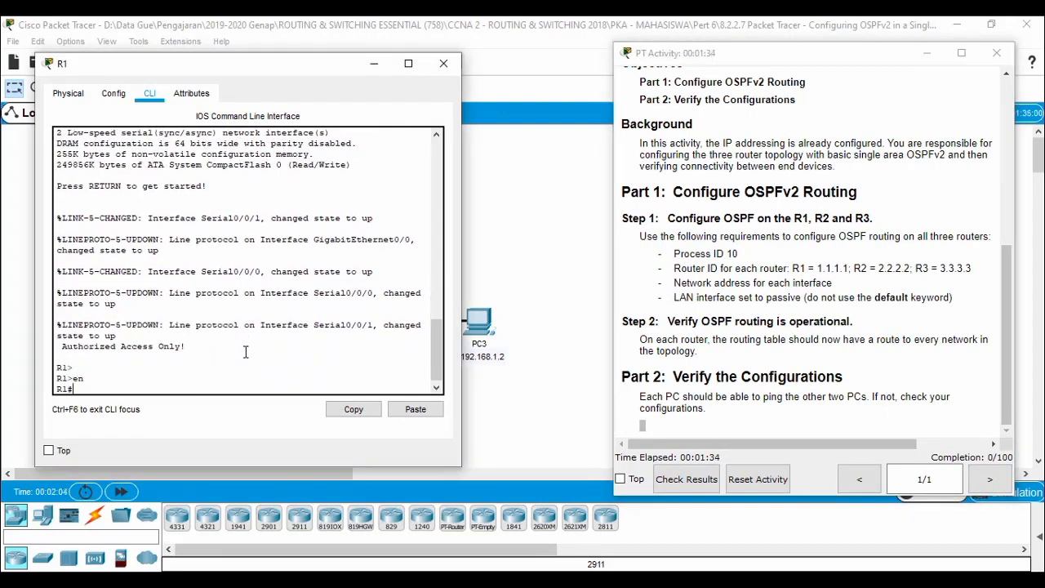
pyautogui.write('conf t')
pyautogui.press('Return')
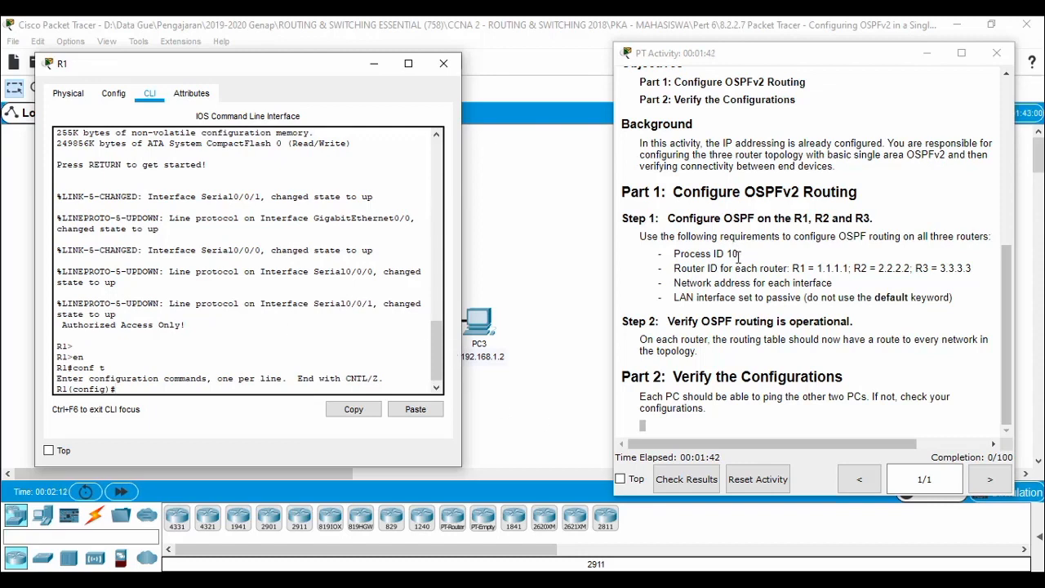
# Start OSPF process 10 on R1 with router ospf 10.
pyautogui.moveTo(739, 254); pyautogui.dragTo(700, 255)
pyautogui.click(290, 356)
pyautogui.write('rou')
pyautogui.press('Tab')
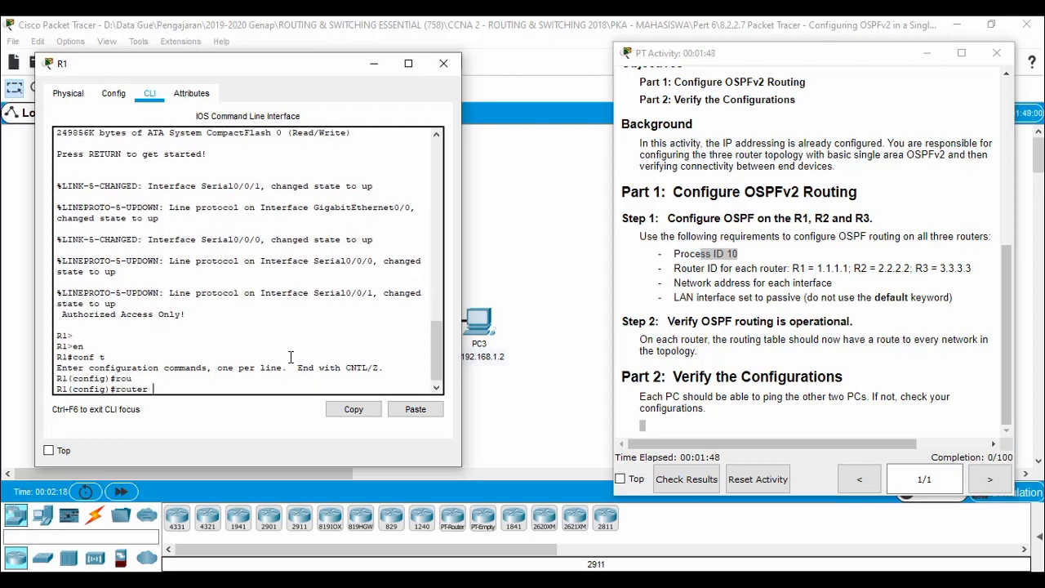
pyautogui.write('os')
pyautogui.press('Tab')
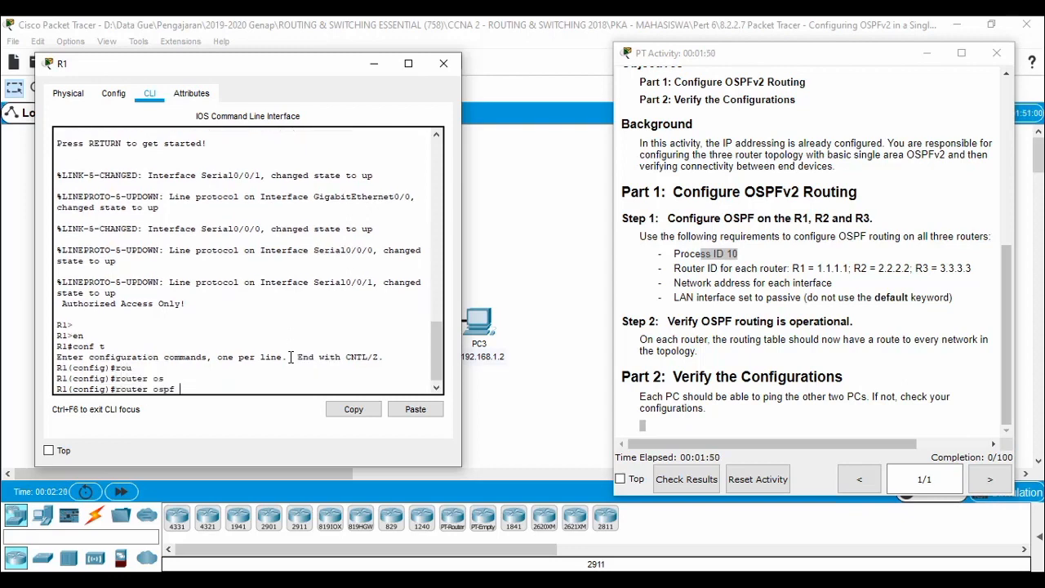
pyautogui.write('10')
pyautogui.press('Return')
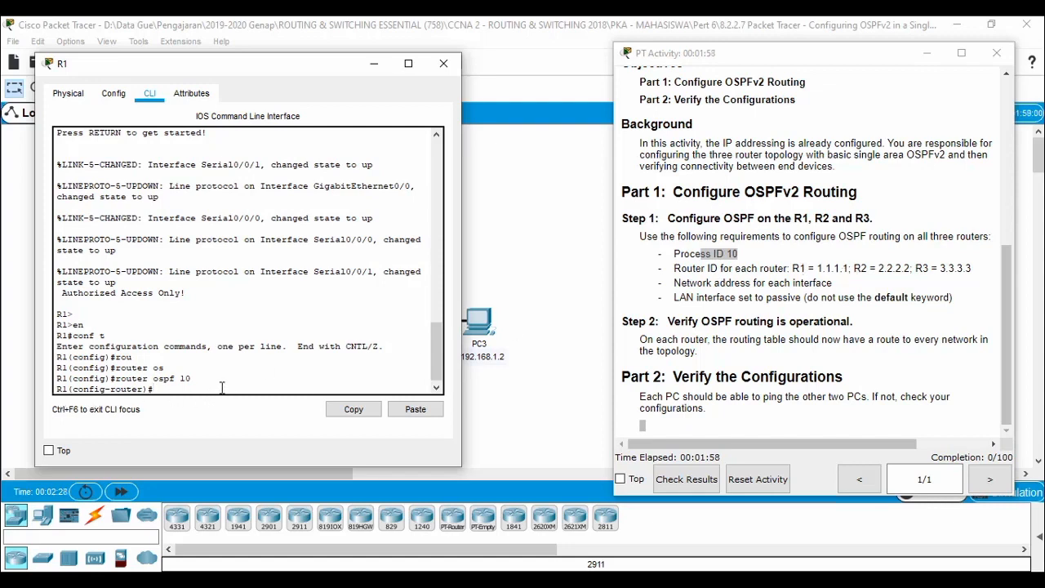
# Set R1's OSPF router ID to 1.1.1.1.
pyautogui.write('rou')
pyautogui.press('Tab')
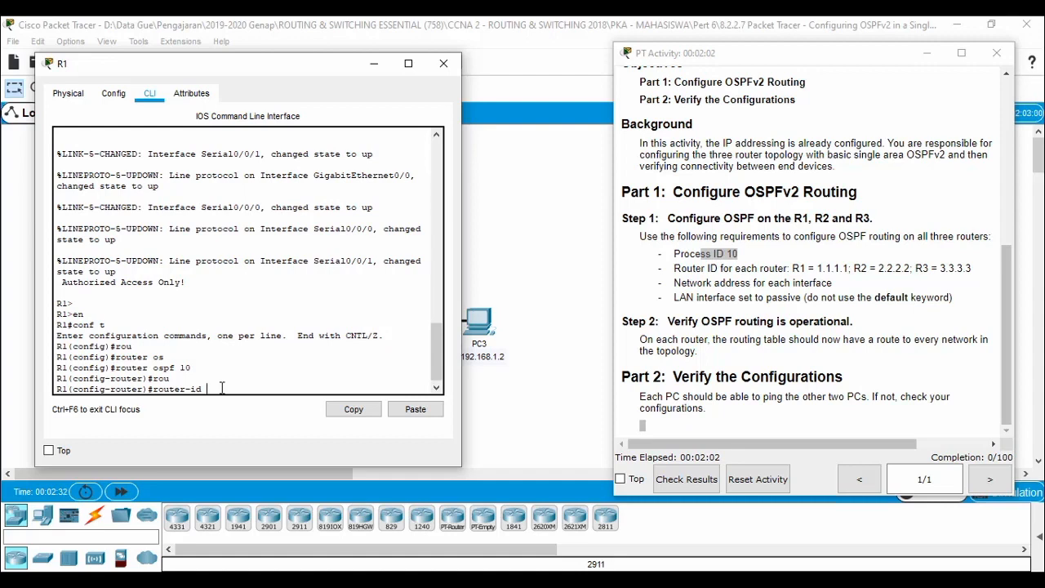
pyautogui.write('1.1')
pyautogui.moveTo(306, 71); pyautogui.dragTo(734, 38)
pyautogui.write('.1.1')
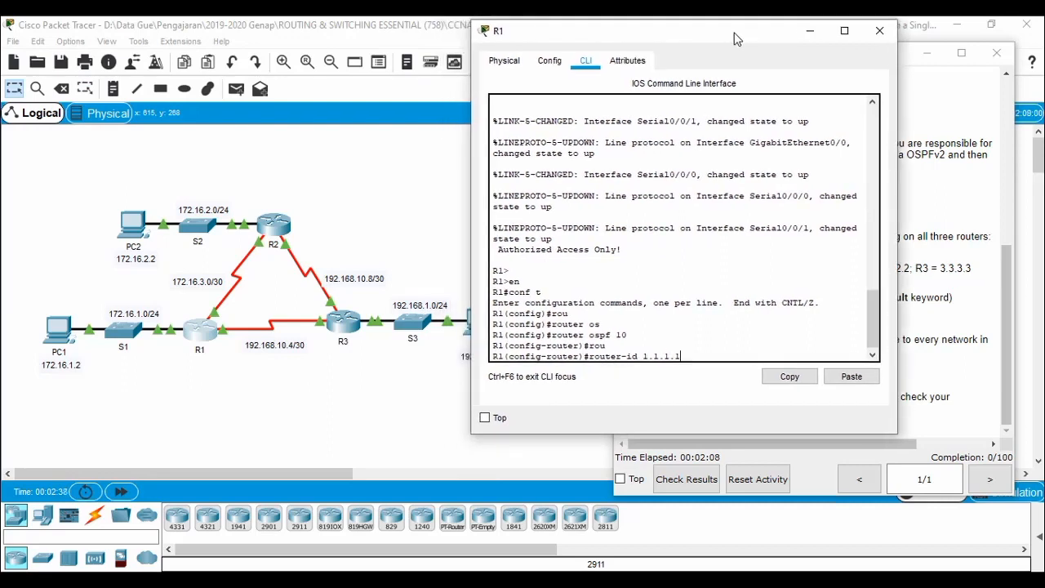
pyautogui.press('Return')
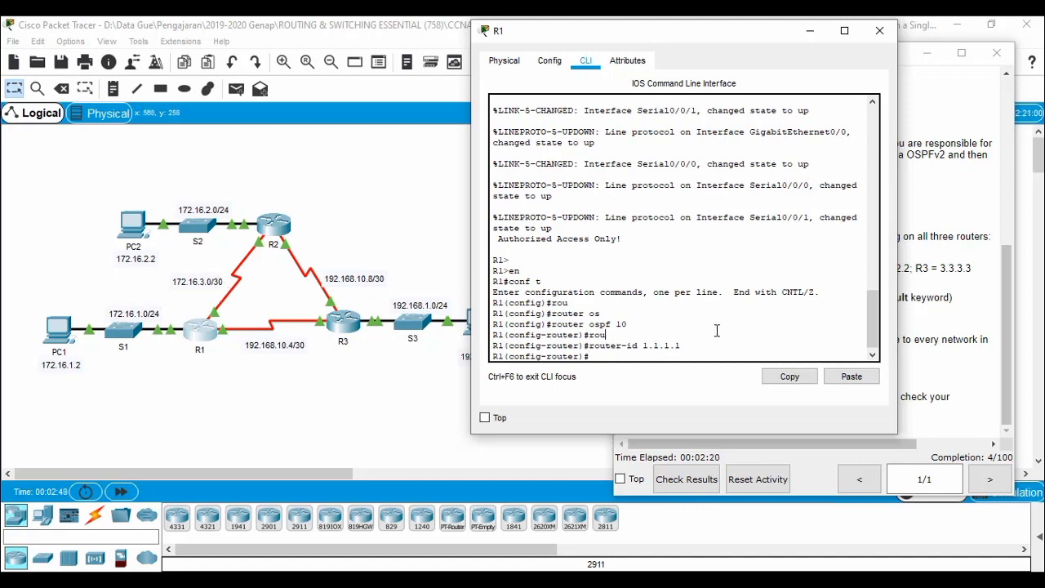
# On R1, advertise network 172.16.1.0 0.0.0.255 in OSPF area 0.
pyautogui.write('net')
pyautogui.press('Tab')
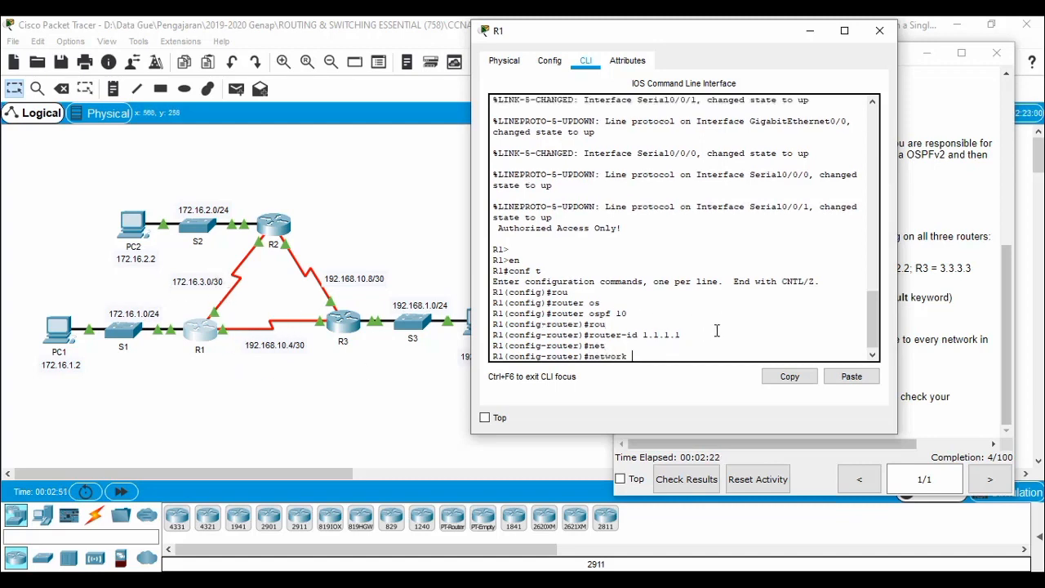
pyautogui.write('172.16.')
pyautogui.write('1.0 >?')
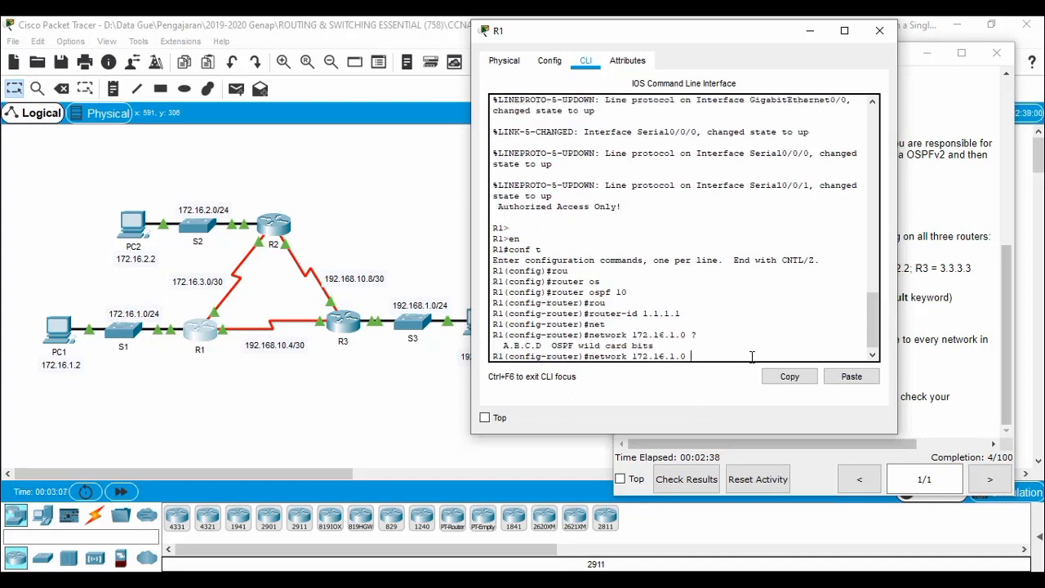
pyautogui.write('0.0.0.255 are')
pyautogui.press('Tab')
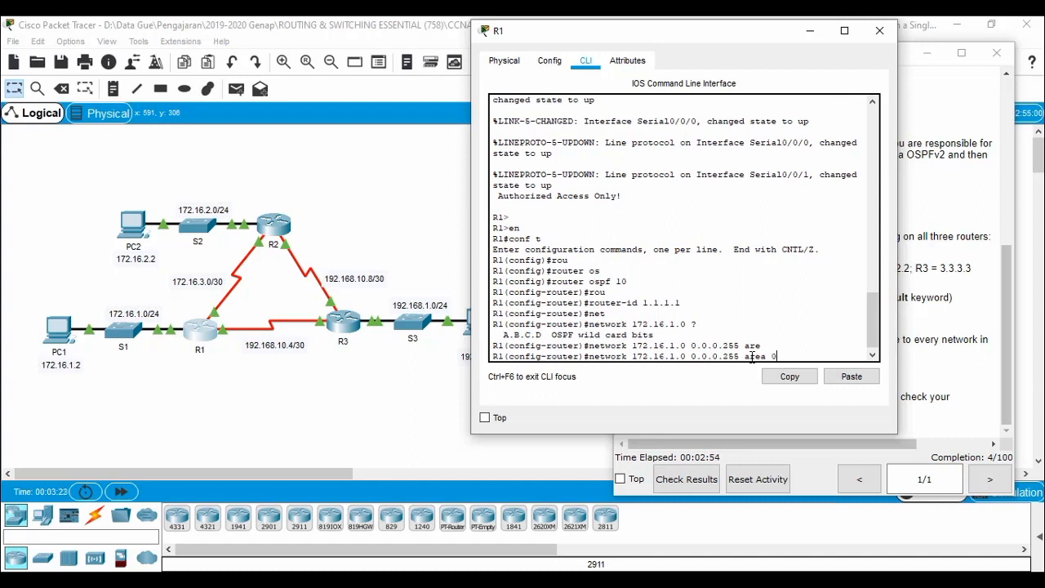
pyautogui.write('0')
pyautogui.press('Return')
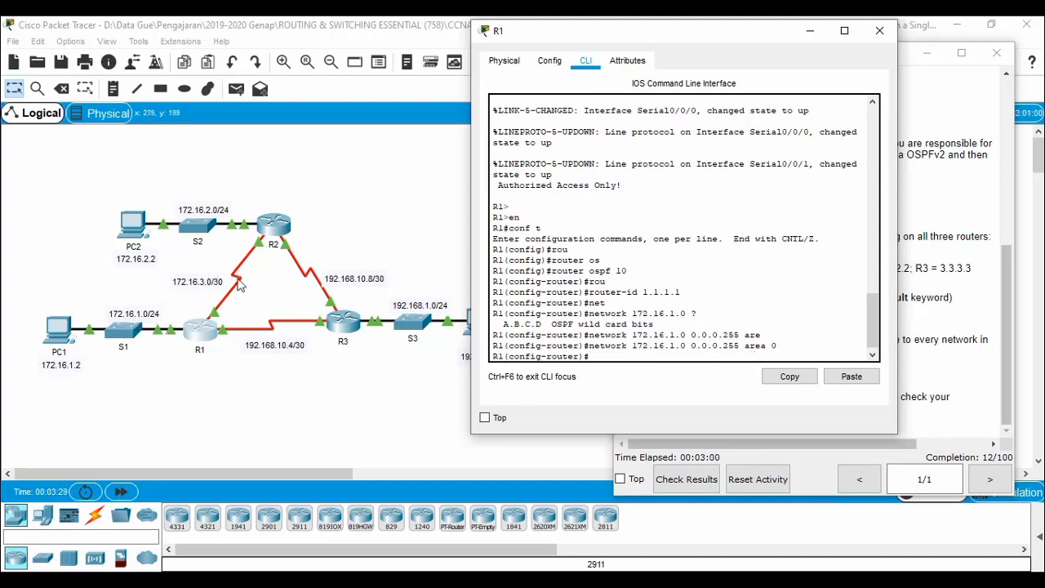
# Add R1's 172.16.3.0 0.0.0.3 and 192.168.10.4 0.0.0.3 networks to area 0, then close R1.
pyautogui.write('network 172.16')
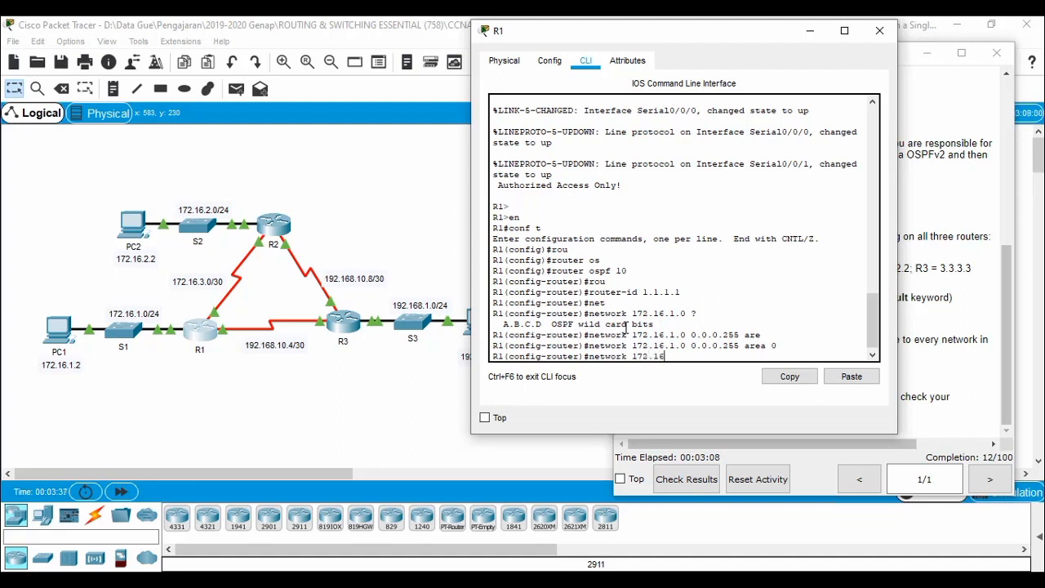
pyautogui.write('.3.0 0.0.0.3 are')
pyautogui.press('Tab')
pyautogui.write('0')
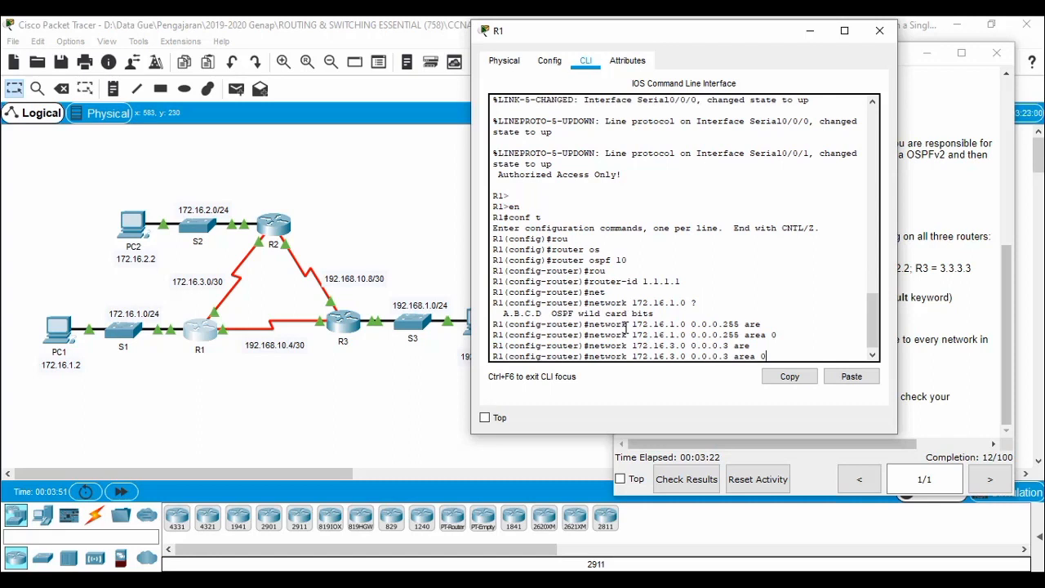
pyautogui.press('Return')
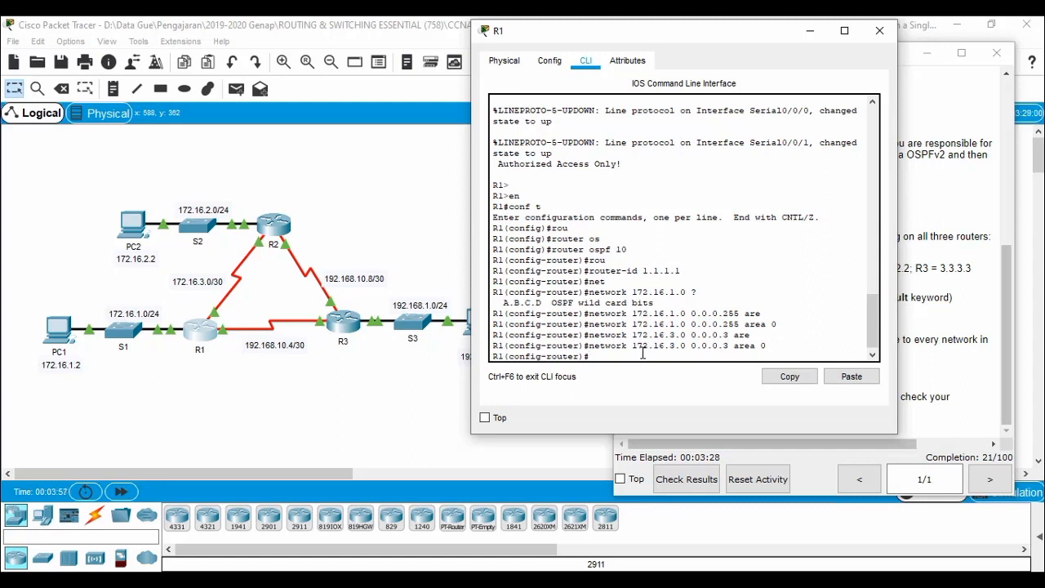
pyautogui.write('netwo')
pyautogui.press('Tab')
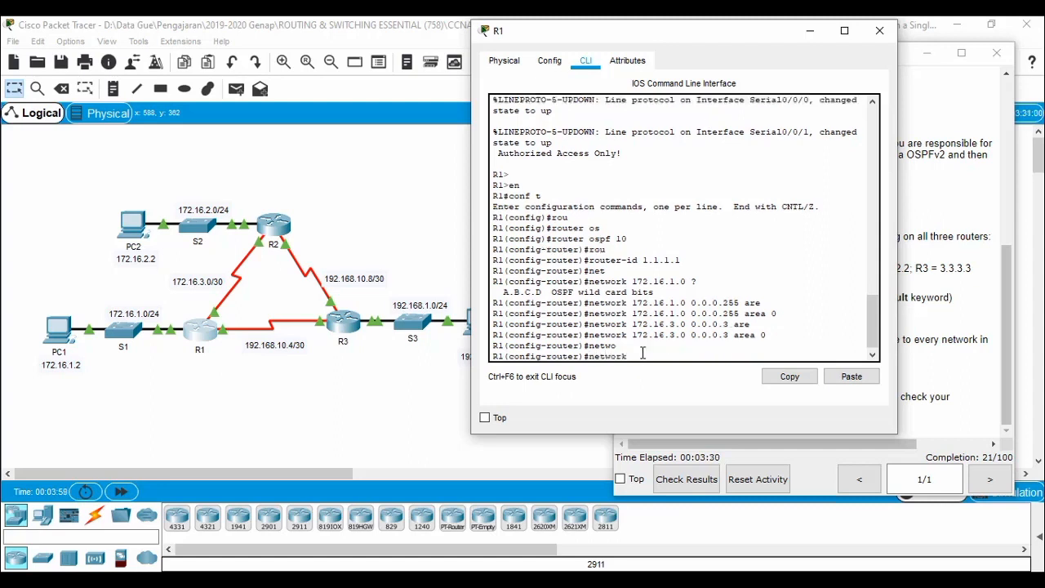
pyautogui.write('192.168.10.4')
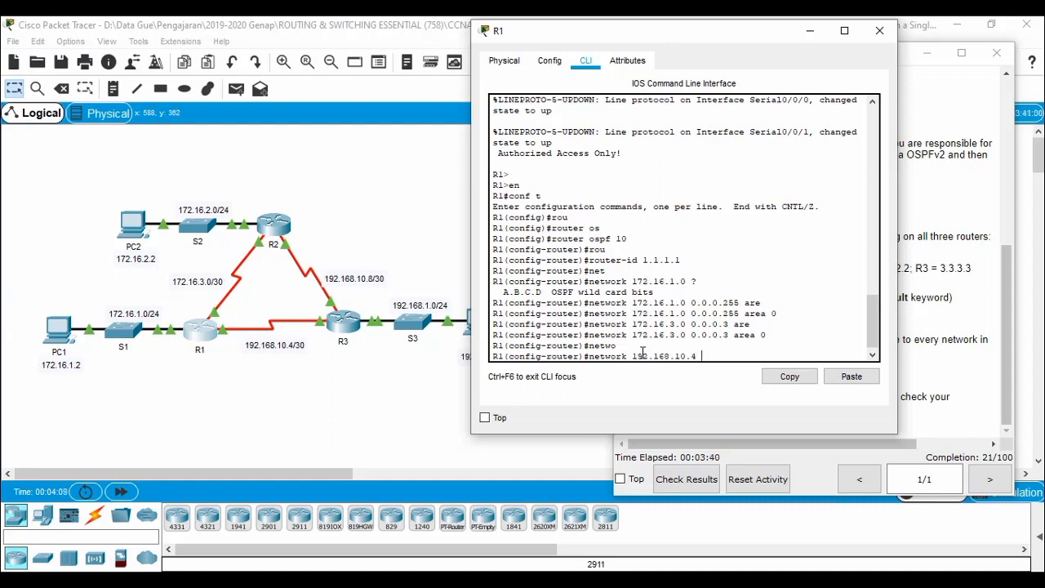
pyautogui.write(' 0.0.0.3 area 0')
pyautogui.press('Return')
pyautogui.press('Return')
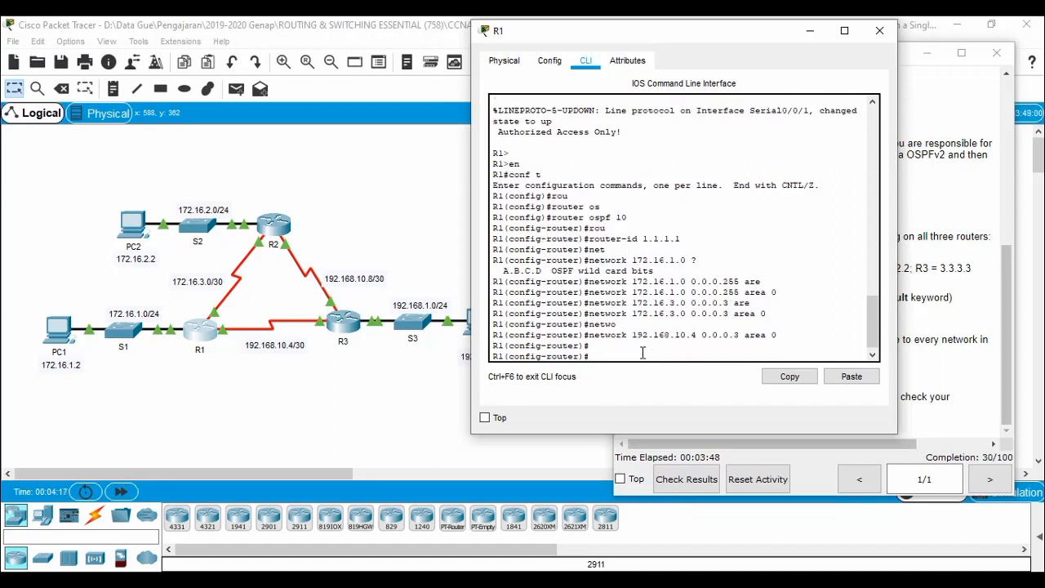
pyautogui.click(880, 31)
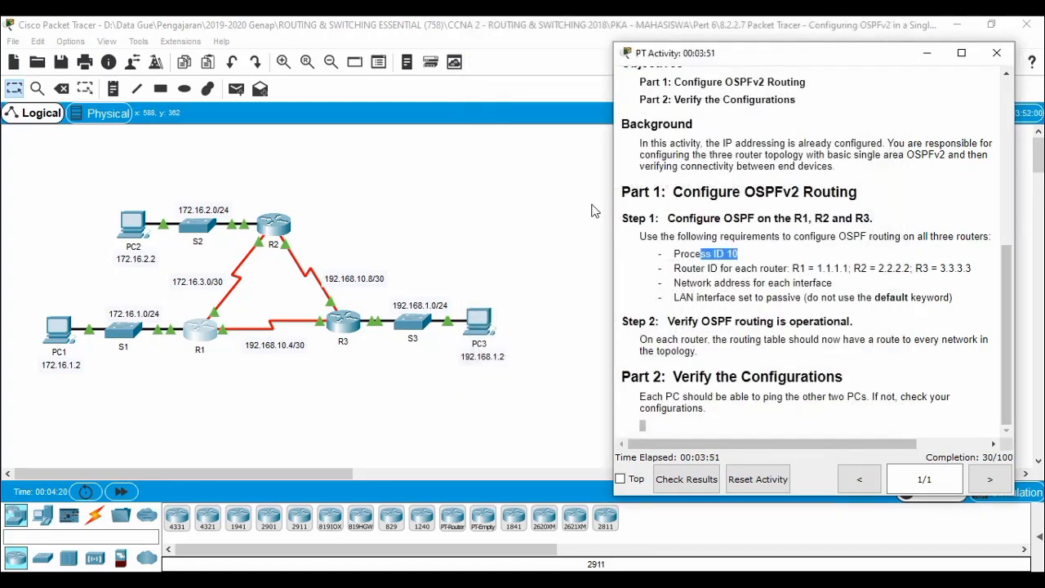
# Open R2's CLI and position its console beside the activity instructions.
pyautogui.click(274, 243)
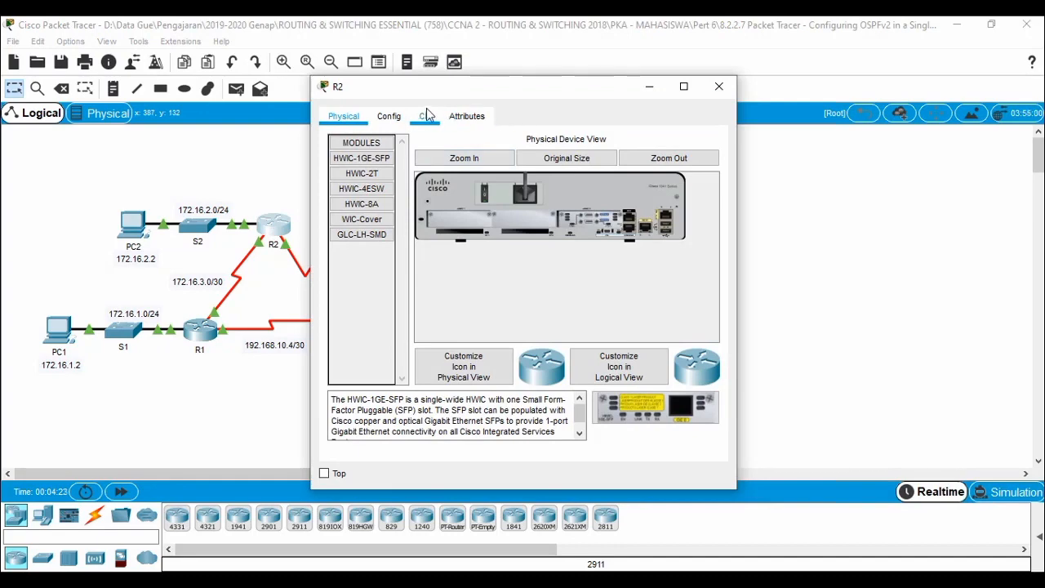
pyautogui.click(426, 116)
pyautogui.moveTo(522, 91); pyautogui.dragTo(324, 67)
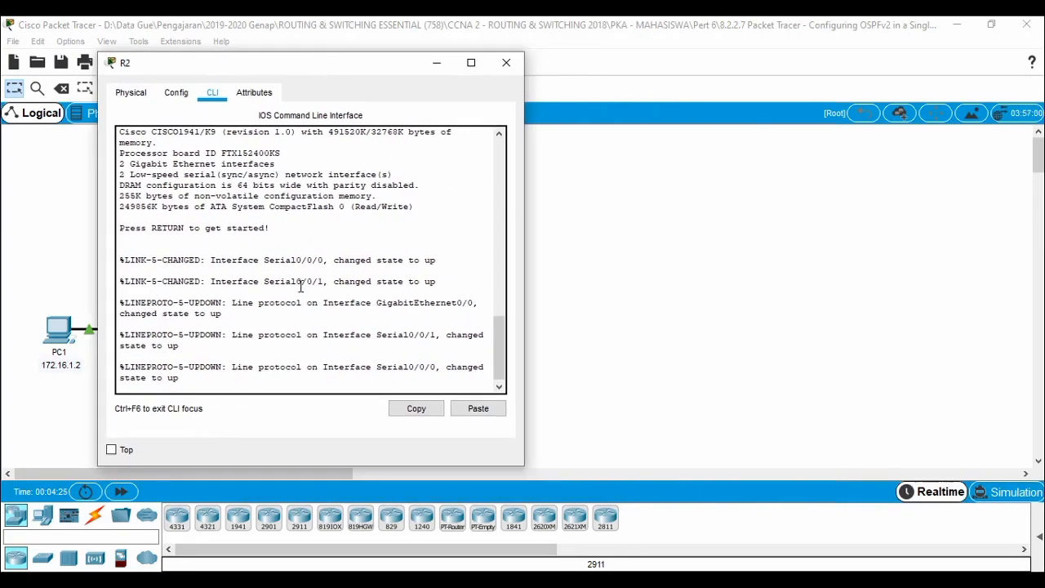
pyautogui.moveTo(319, 581)
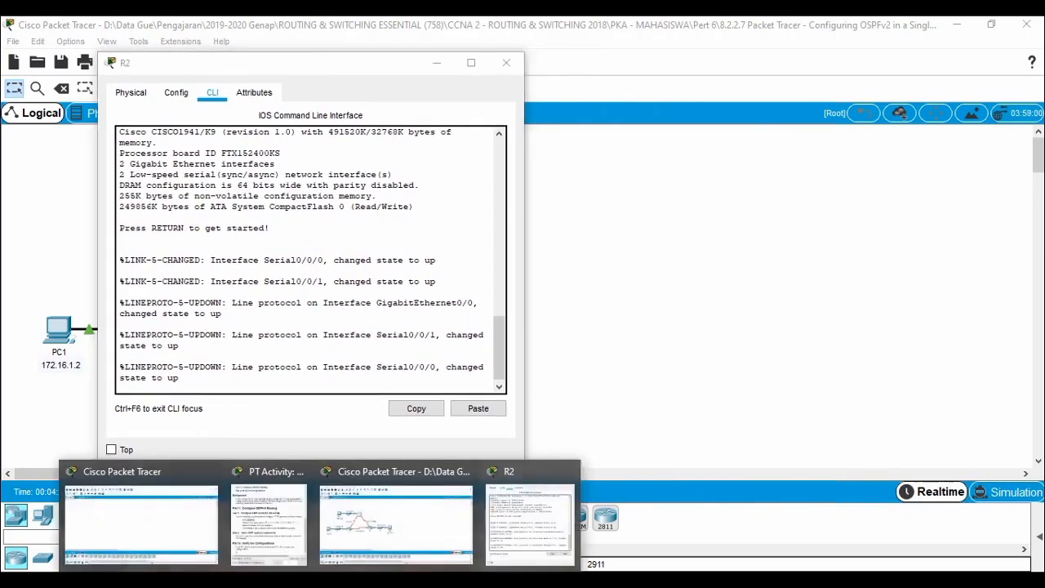
pyautogui.click(282, 528)
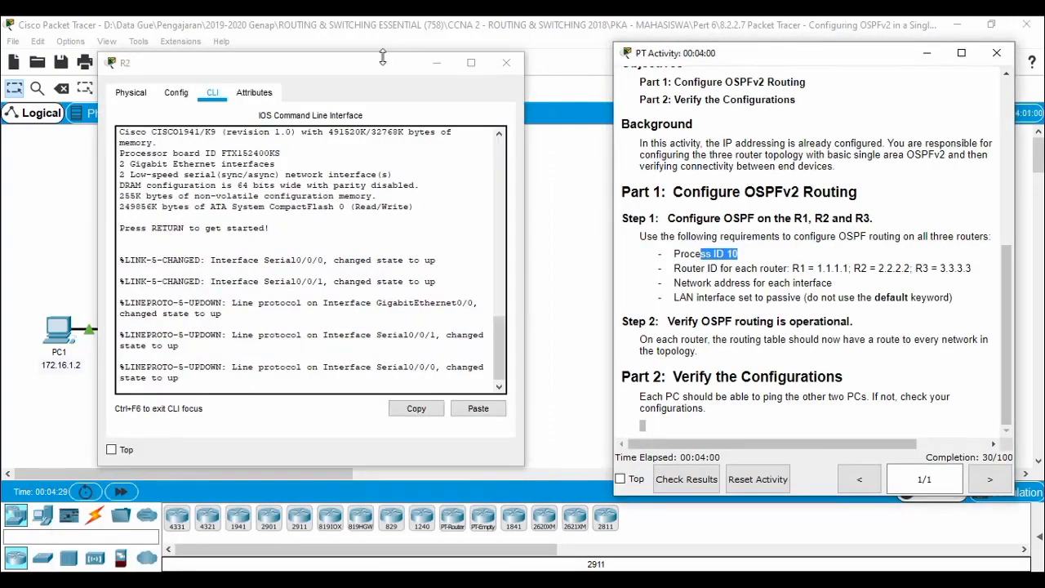
pyautogui.moveTo(382, 57); pyautogui.dragTo(467, 59)
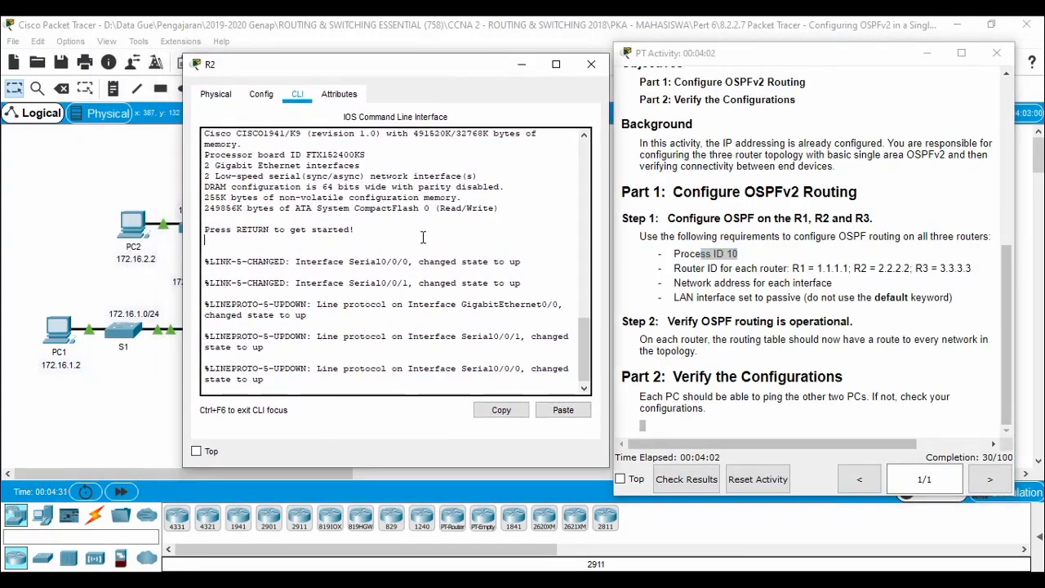
pyautogui.press('Return')
pyautogui.press('Return')
# On R2, enter global configuration mode and start OSPF process 10.
pyautogui.write('en')
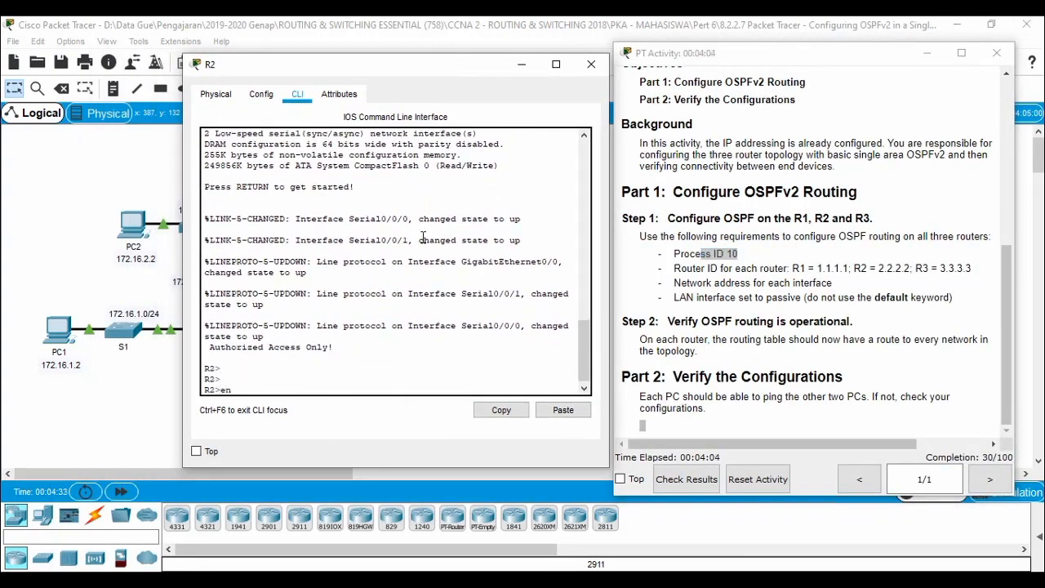
pyautogui.press('Return')
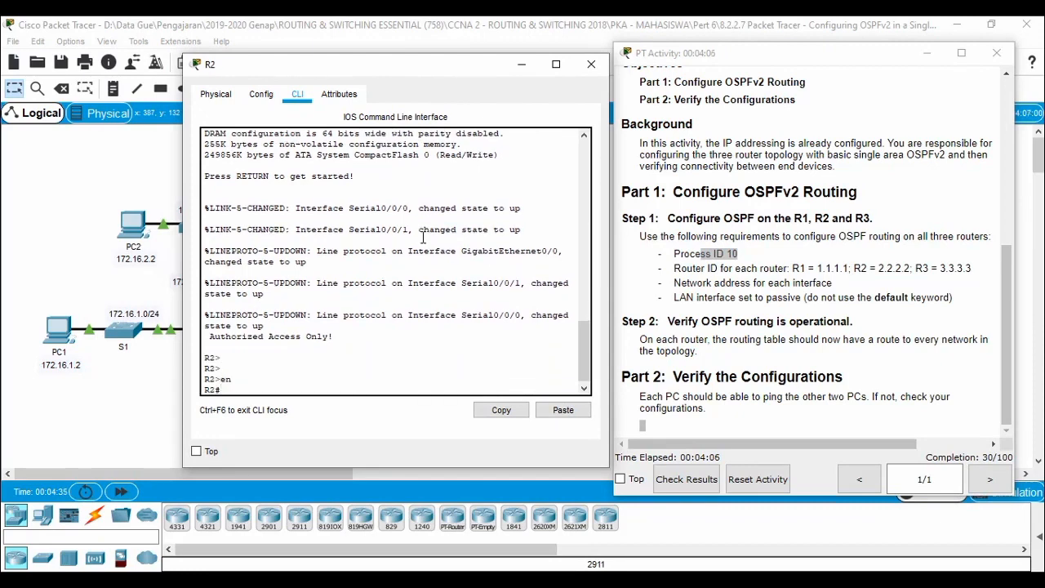
pyautogui.write('conf t')
pyautogui.press('Return')
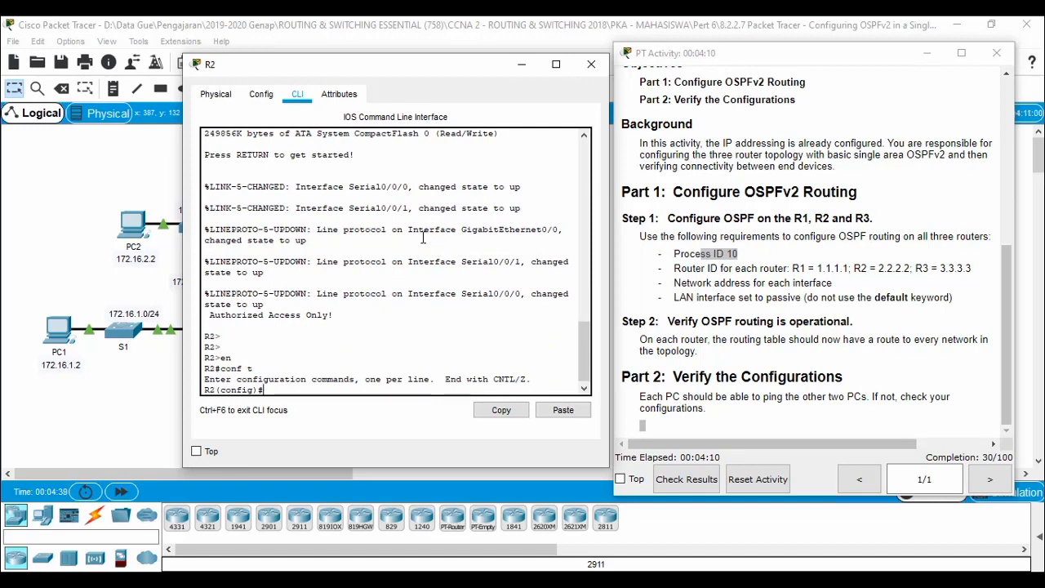
pyautogui.write('rou')
pyautogui.press('Tab')
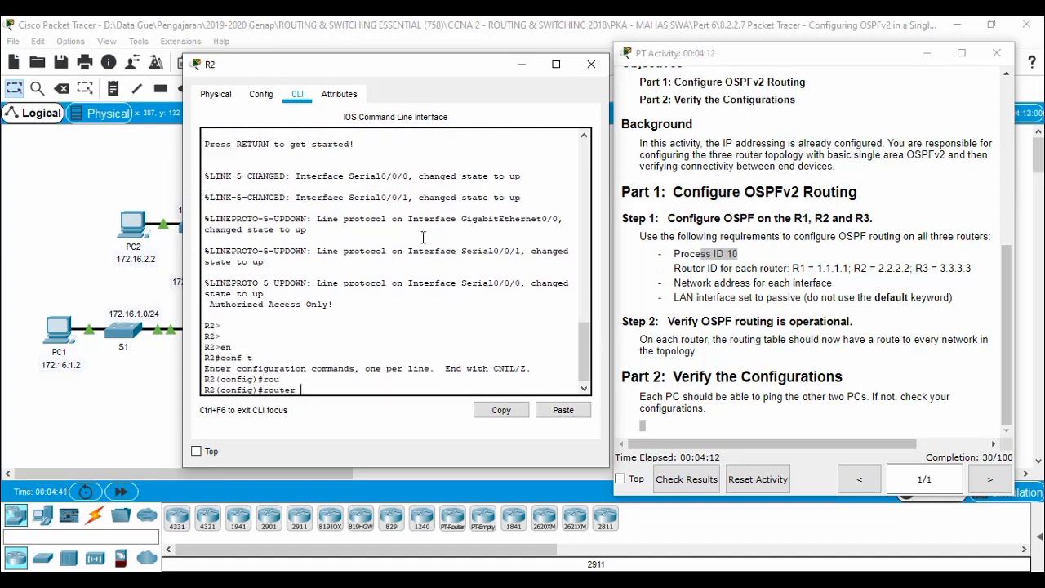
pyautogui.write('o')
pyautogui.press('Tab')
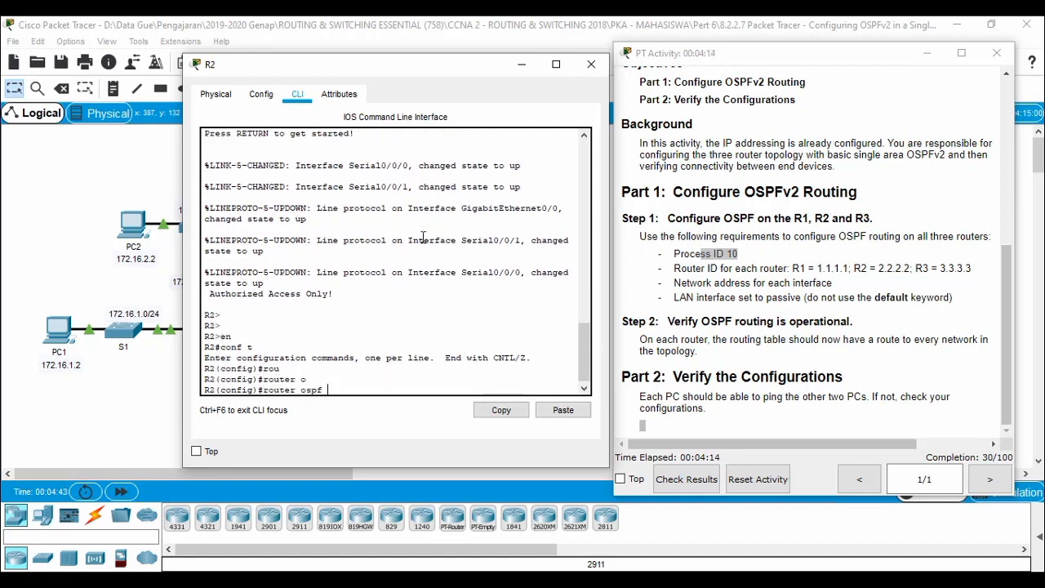
pyautogui.write('10')
pyautogui.press('Return')
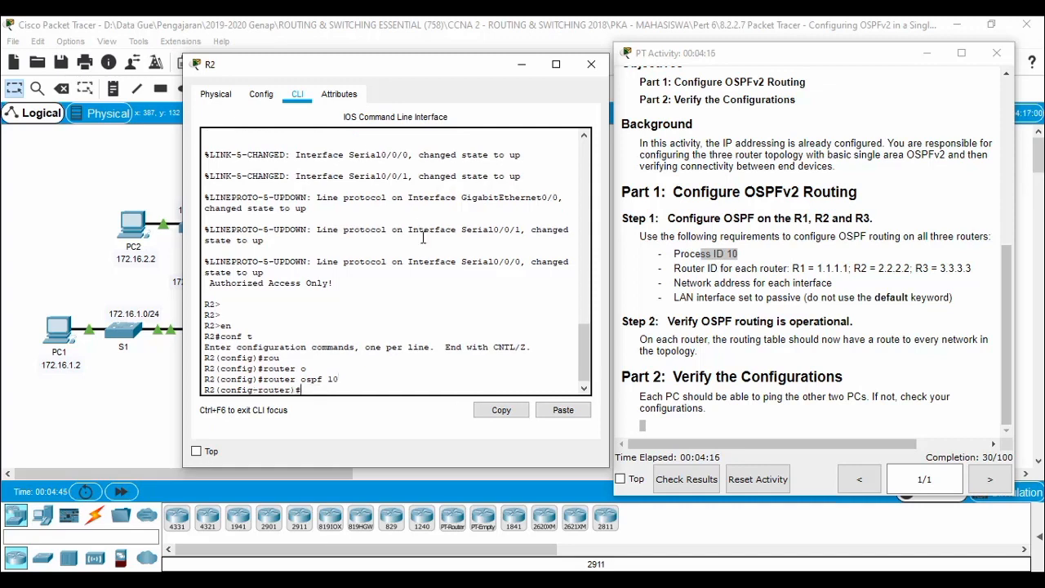
# Set R2's OSPF router ID to 2.2.2.2.
pyautogui.write('rou')
pyautogui.press('Tab')
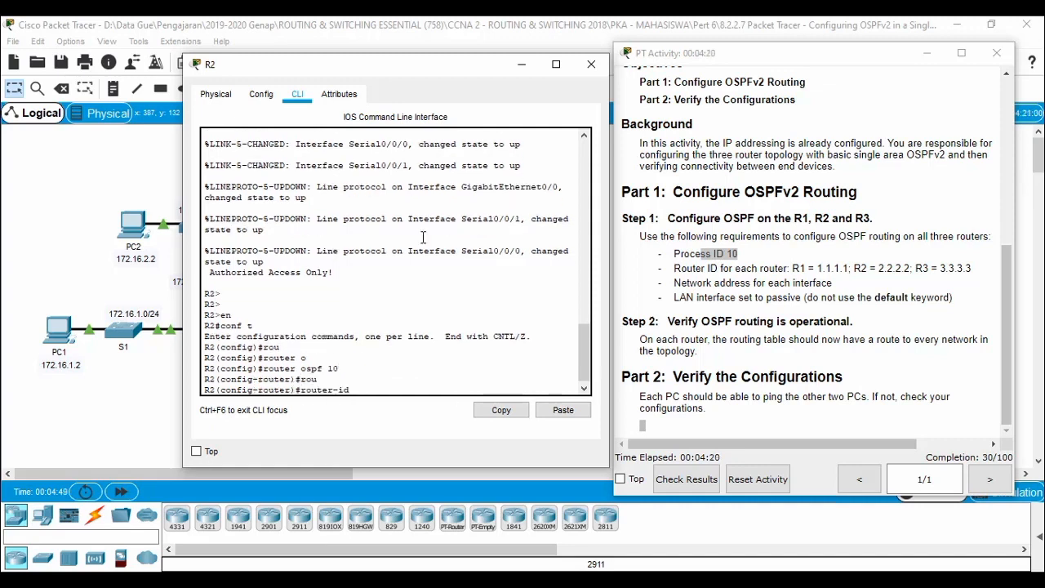
pyautogui.write('2.2.2.2')
pyautogui.press('Return')
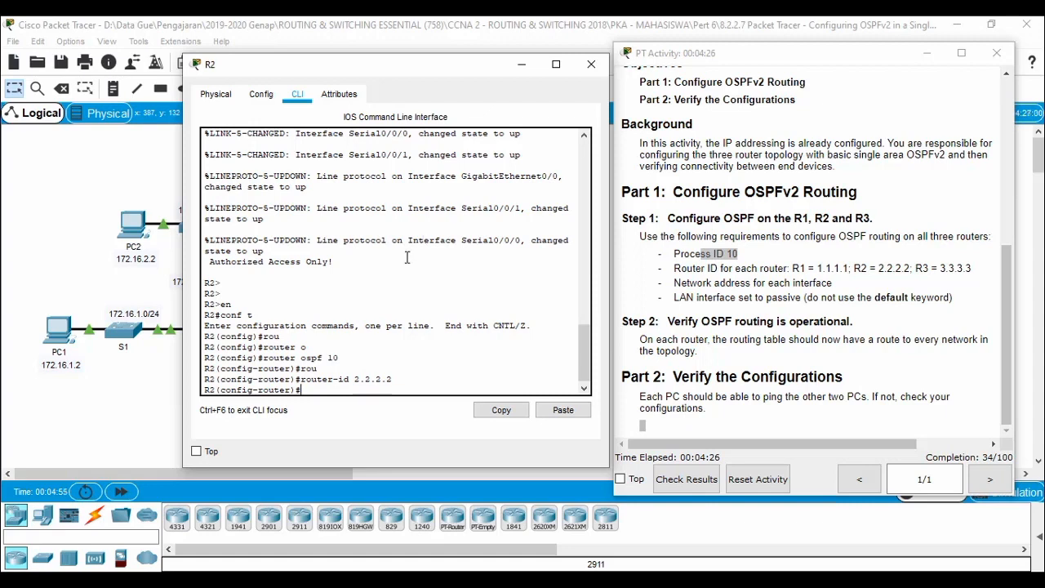
pyautogui.moveTo(398, 64); pyautogui.dragTo(738, 65)
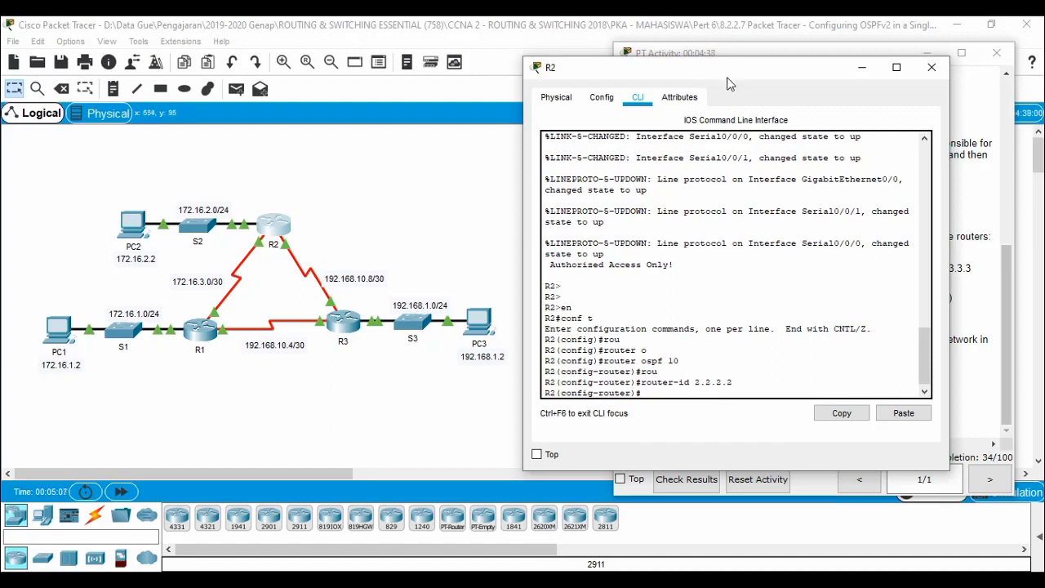
# On R2, advertise 172.16.2.0 0.0.0.255 and 172.16.3.0 0.0.0.3 in OSPF area 0.
pyautogui.write('netw')
pyautogui.press('Tab')
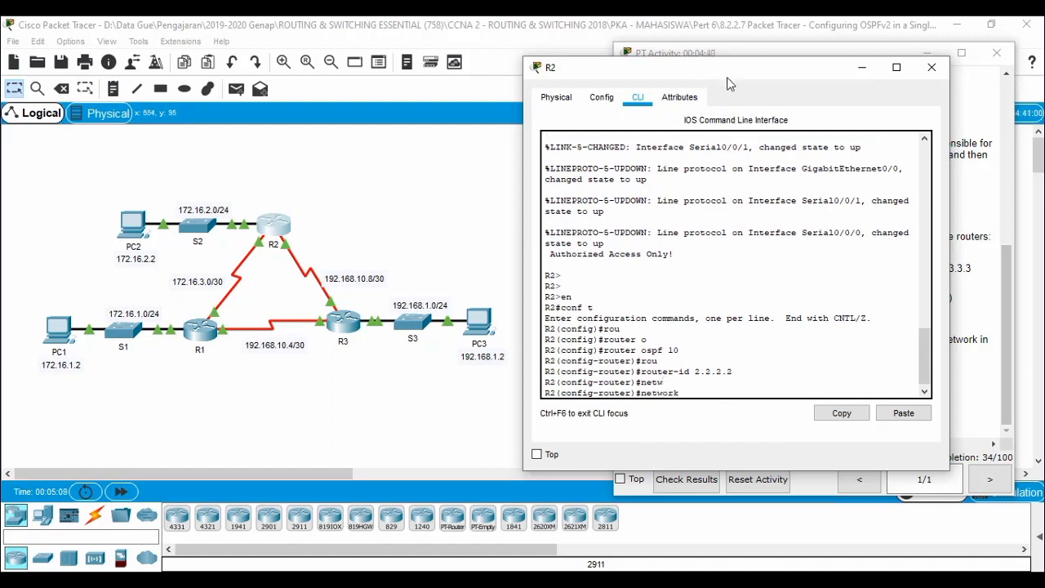
pyautogui.write('172.16.2.0 0.0.0.255 are')
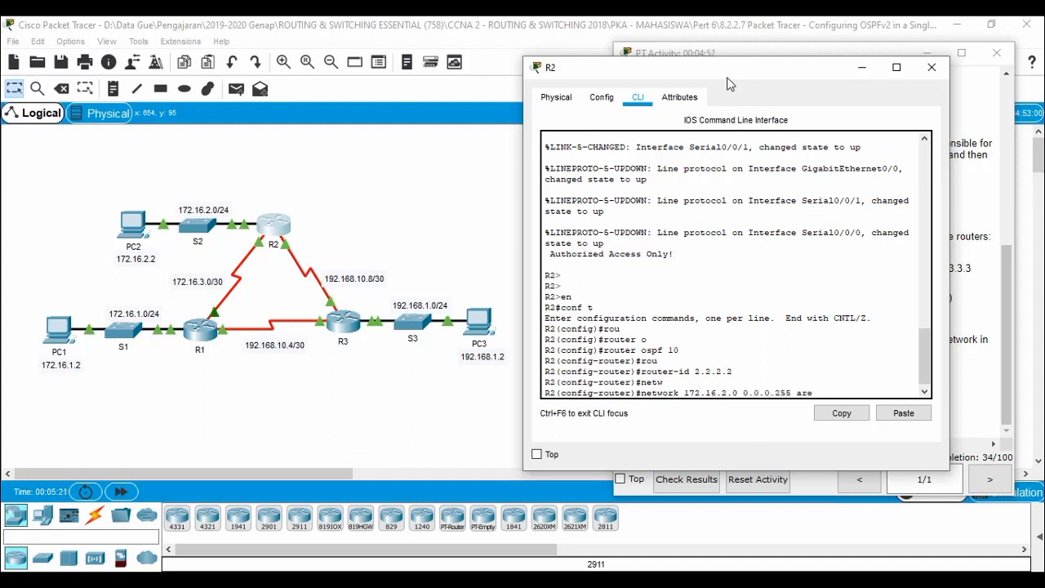
pyautogui.press('Tab')
pyautogui.write('0')
pyautogui.press('Return')
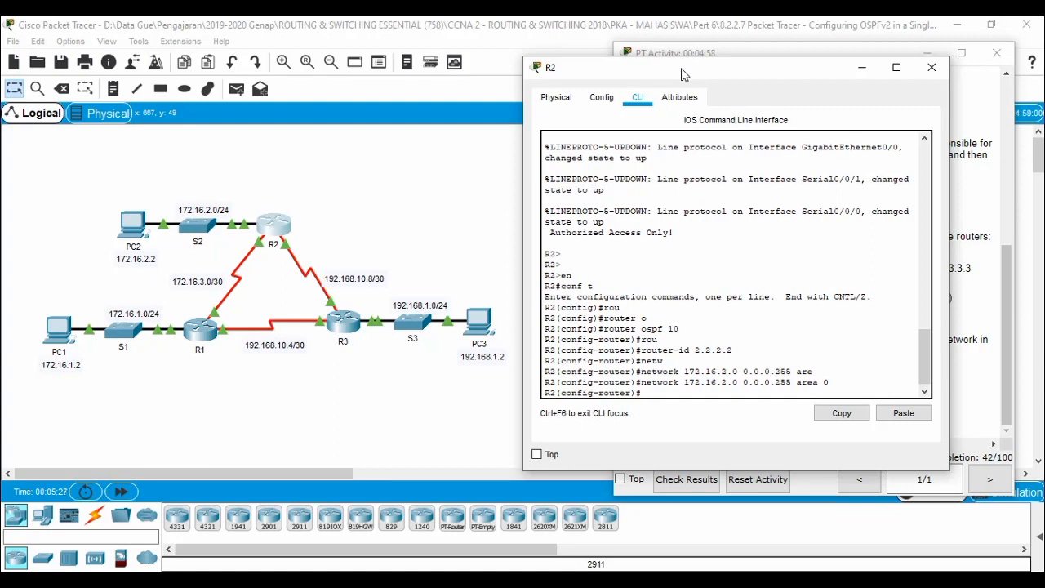
pyautogui.write('netwo')
pyautogui.press('Tab')
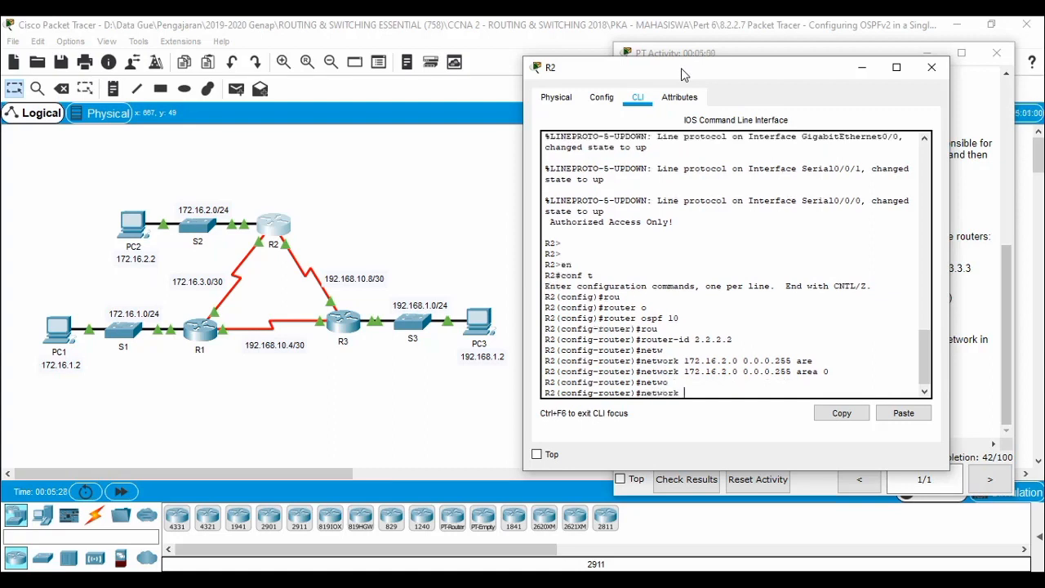
pyautogui.write('172.16.3.0 0.0.0.3 are')
pyautogui.press('Tab')
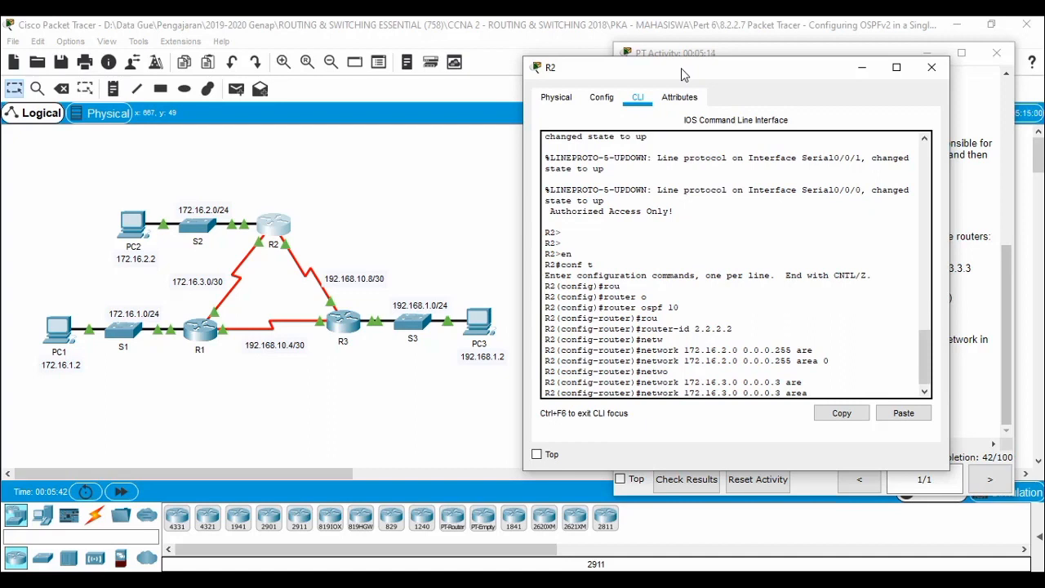
pyautogui.write('0')
pyautogui.press('Return')
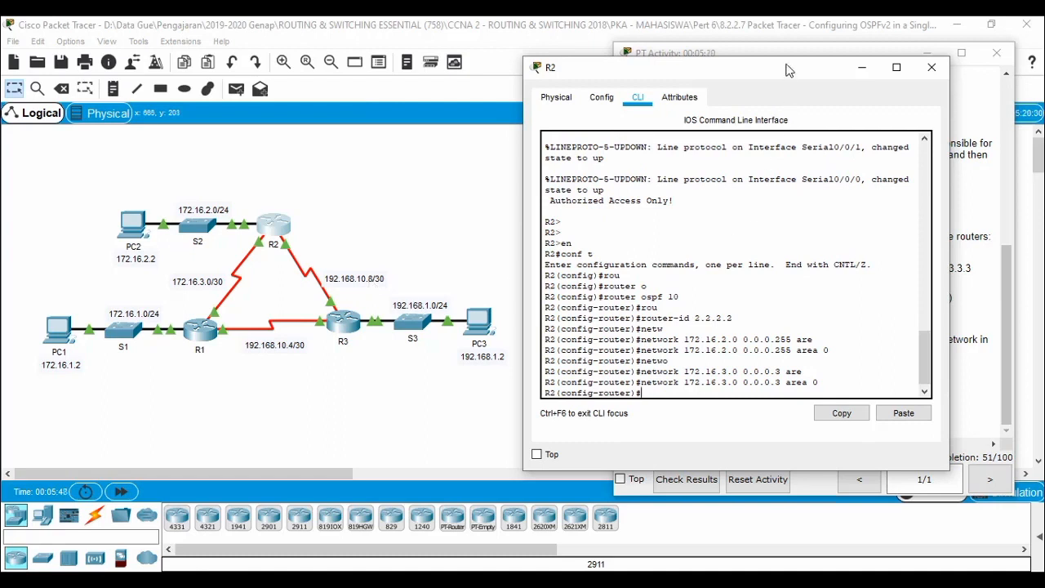
# Add R2's 192.168.10.8 0.0.0.3 network to area 0 and close R2's window.
pyautogui.press('Return')
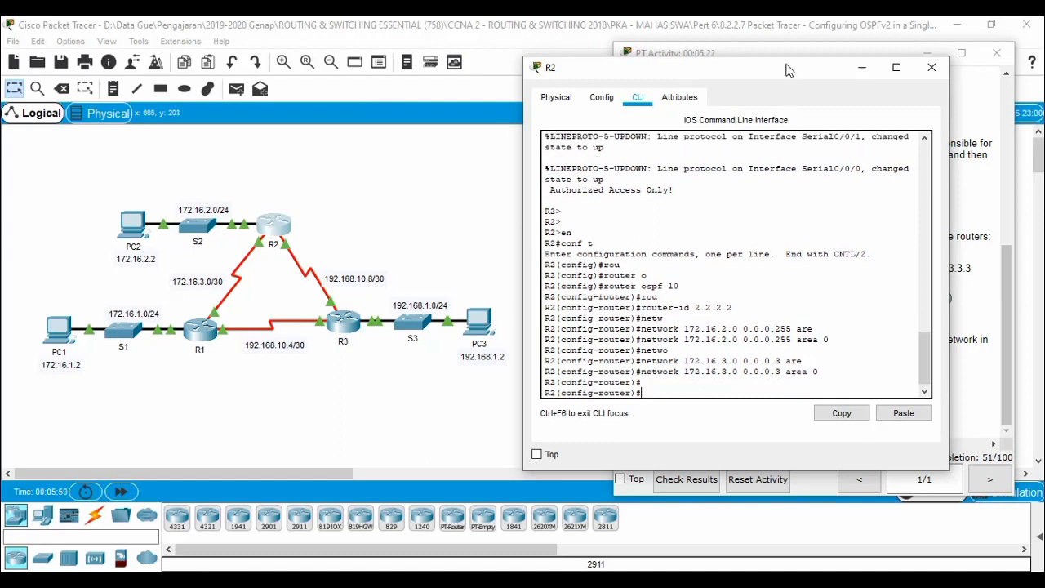
pyautogui.write('netw')
pyautogui.press('Tab')
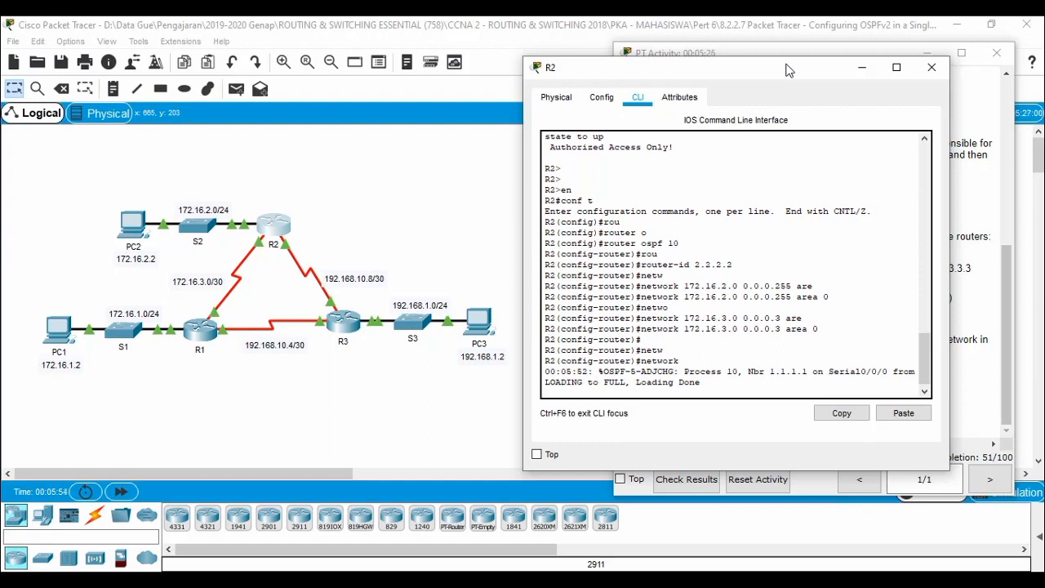
pyautogui.write('19')
pyautogui.press('BackSpace')
pyautogui.press('BackSpace')
pyautogui.press('BackSpace')
pyautogui.press('BackSpace')
pyautogui.press('BackSpace')
pyautogui.press('BackSpace')
pyautogui.press('BackSpace')
pyautogui.press('BackSpace')
pyautogui.press('BackSpace')
pyautogui.press('BackSpace')
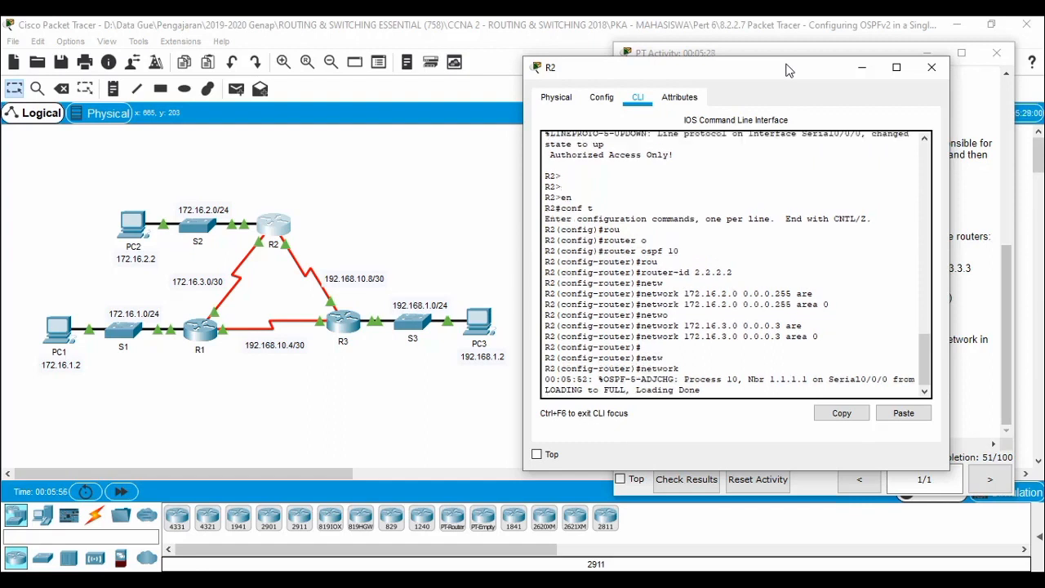
pyautogui.press('Return')
pyautogui.press('Return')
pyautogui.press('Return')
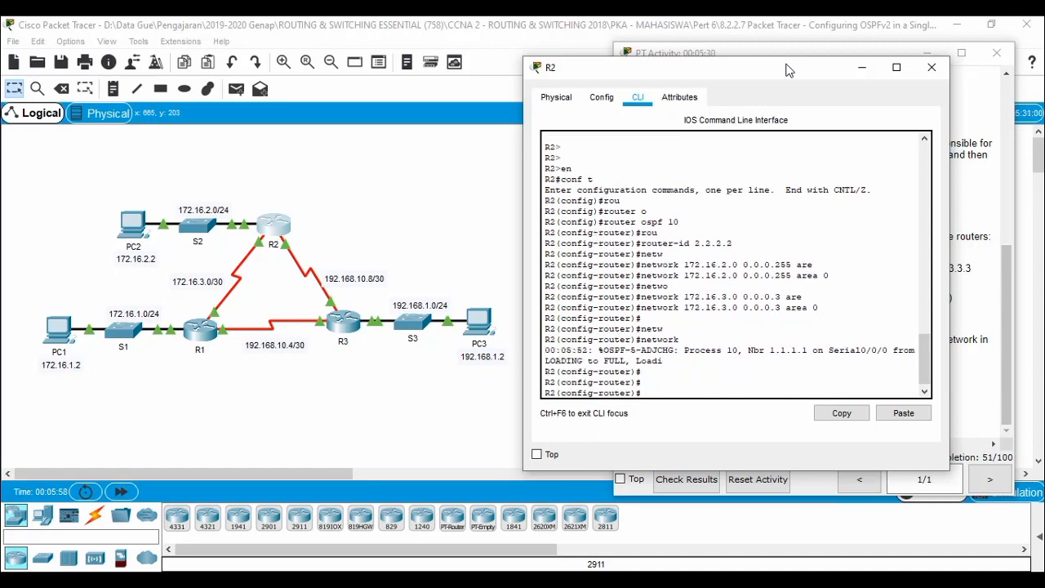
pyautogui.write('netw')
pyautogui.press('Tab')
pyautogui.write('192')
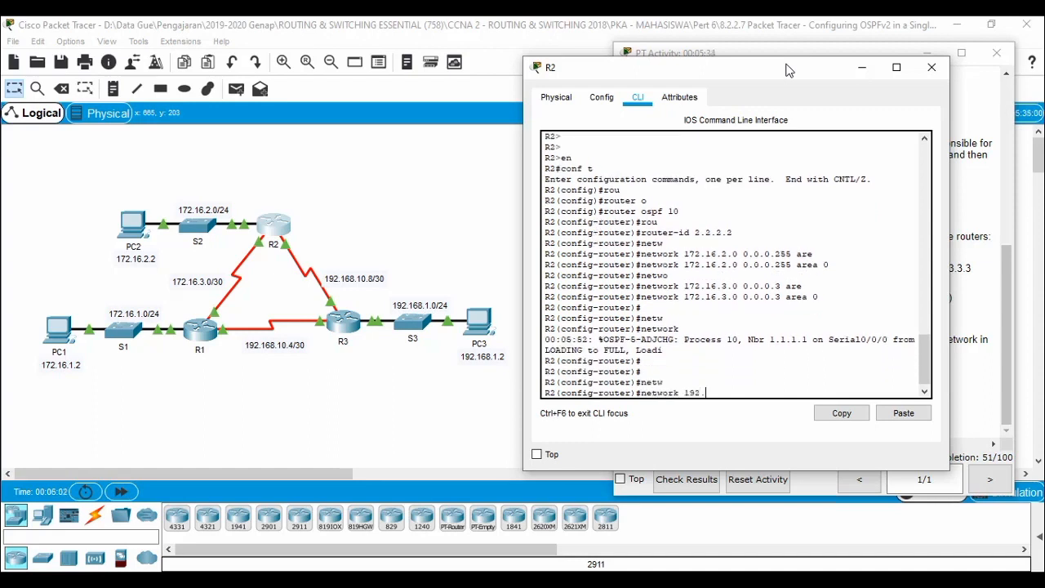
pyautogui.write('.168.10.8 0.0.0.3 area 0')
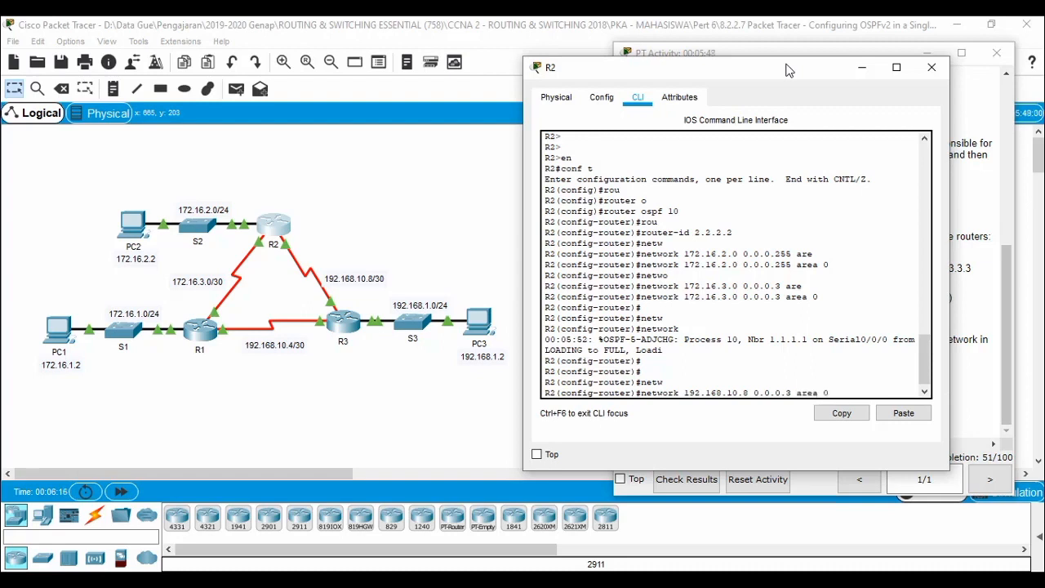
pyautogui.press('Return')
pyautogui.press('Return')
pyautogui.press('Return')
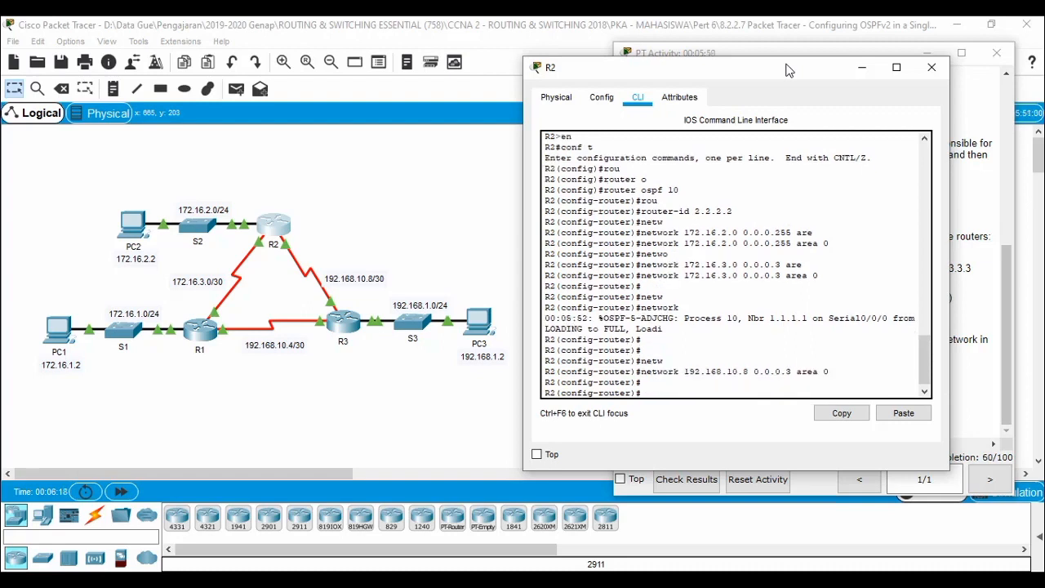
pyautogui.click(932, 68)
# Open R3's CLI and enter global configuration mode.
pyautogui.click(343, 323)
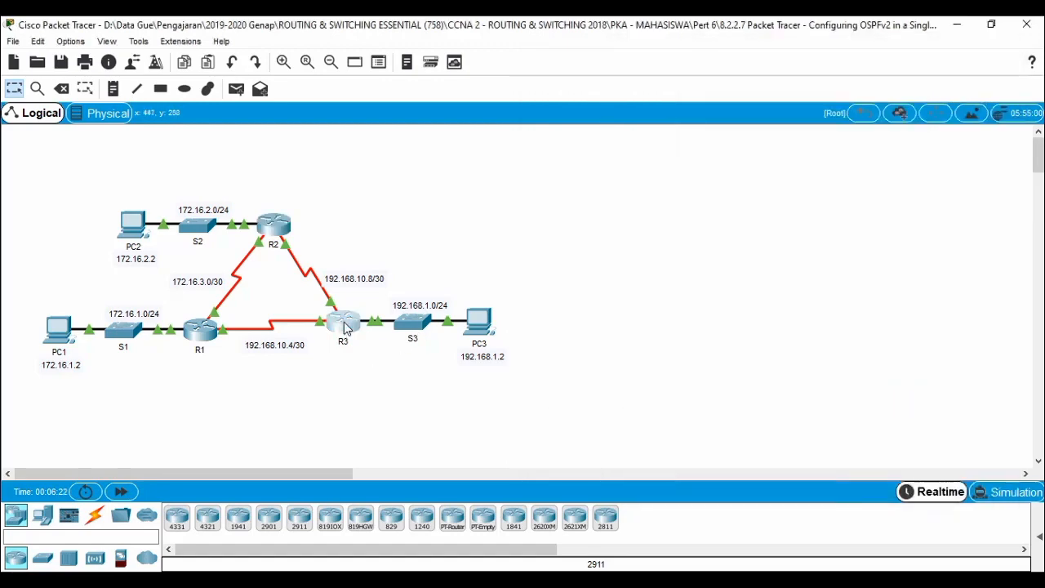
pyautogui.moveTo(510, 94); pyautogui.dragTo(758, 68)
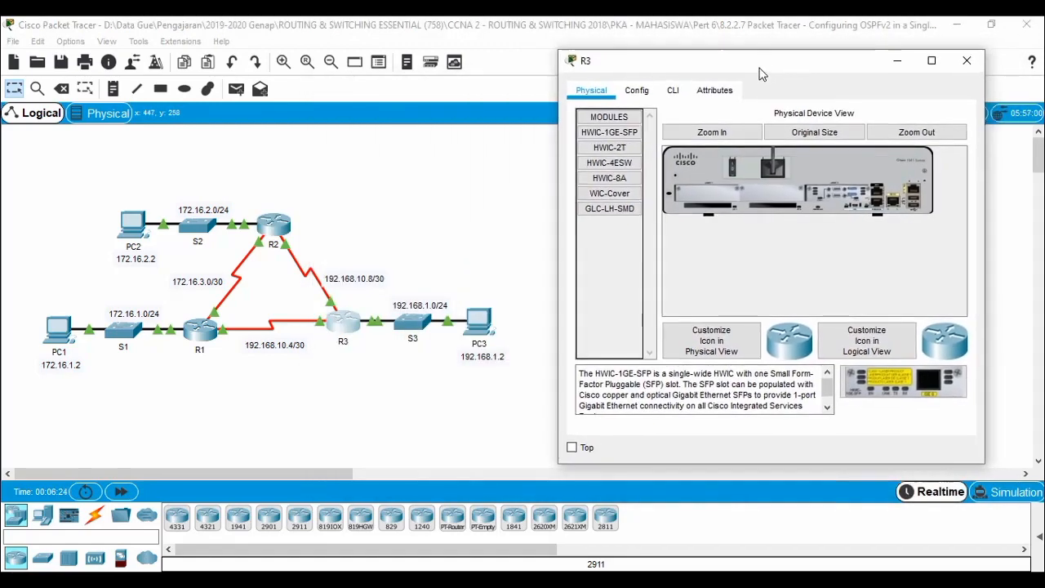
pyautogui.click(676, 93)
pyautogui.press('Return')
pyautogui.press('Return')
pyautogui.press('Return')
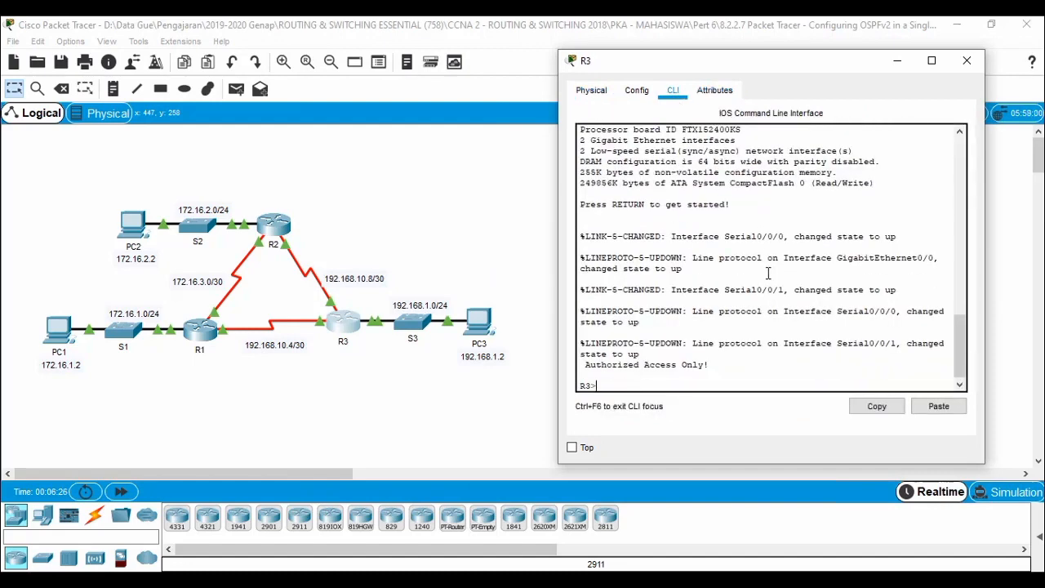
pyautogui.write('en')
pyautogui.press('Return')
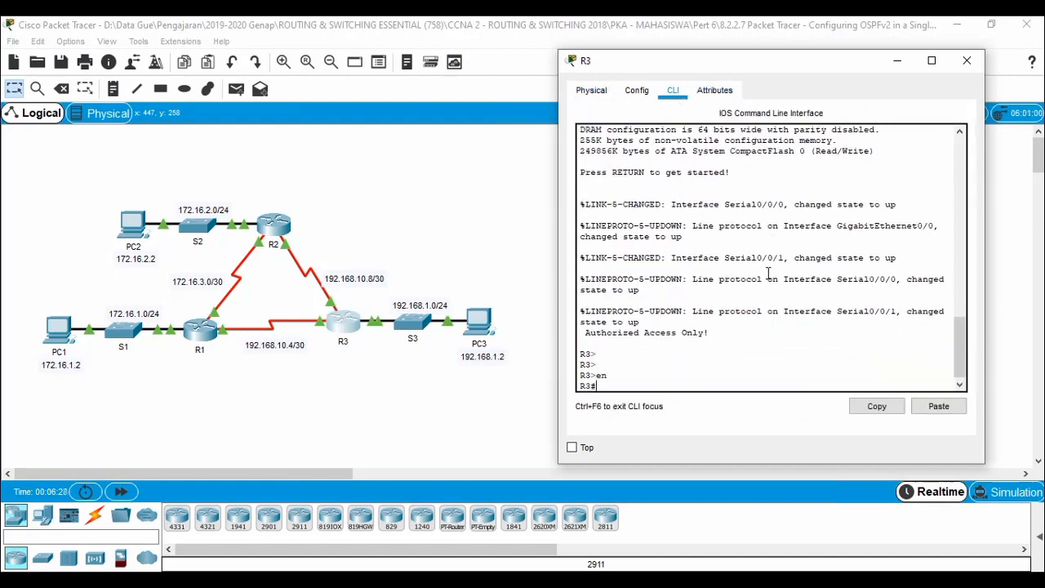
pyautogui.write('conf t')
pyautogui.press('Return')
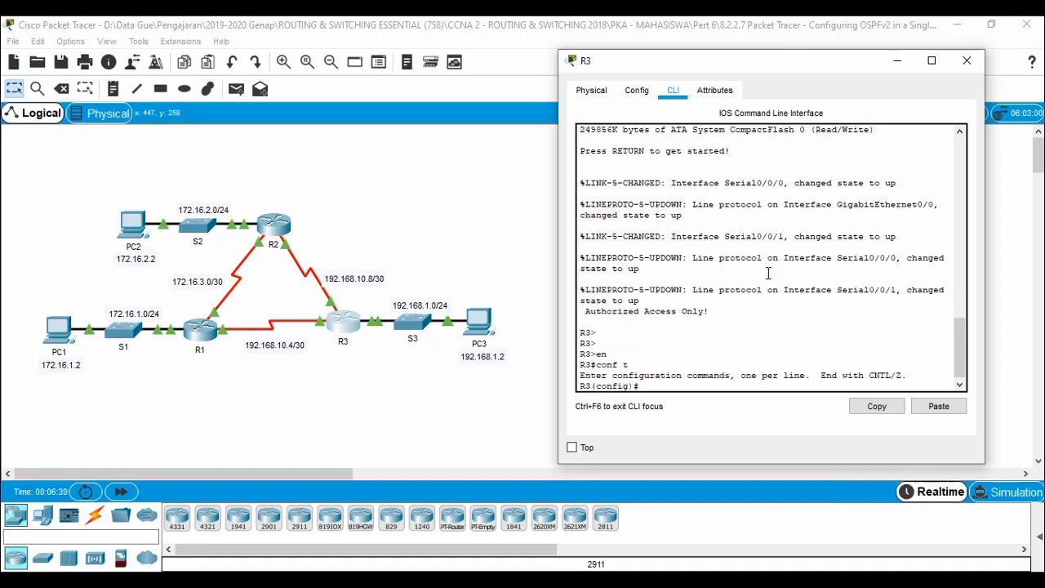
# Start OSPF process 10 on R3 with router ID 3.3.3.3.
pyautogui.write('rou')
pyautogui.press('Tab')
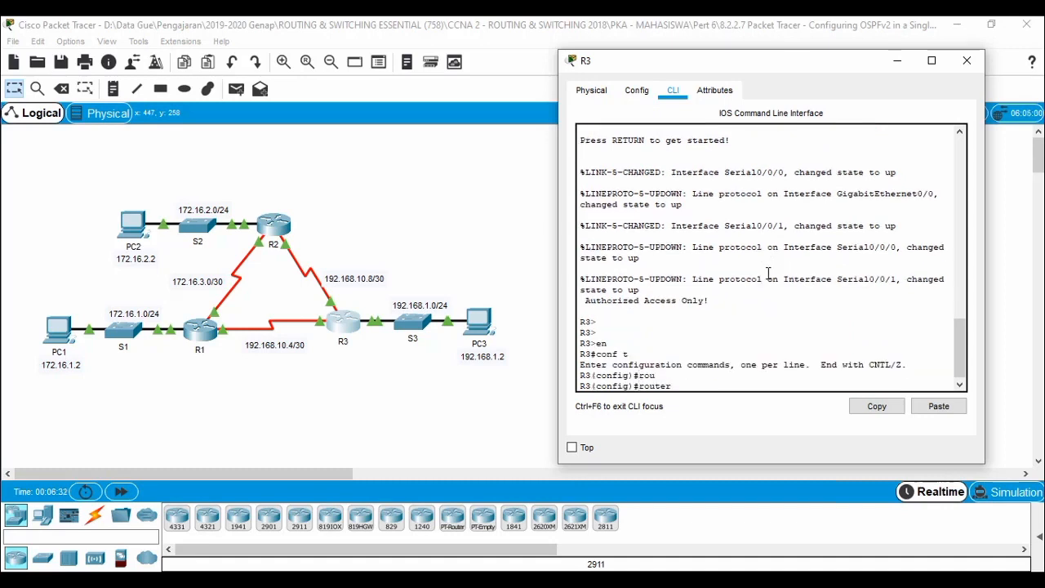
pyautogui.write('os')
pyautogui.press('Tab')
pyautogui.write('1')
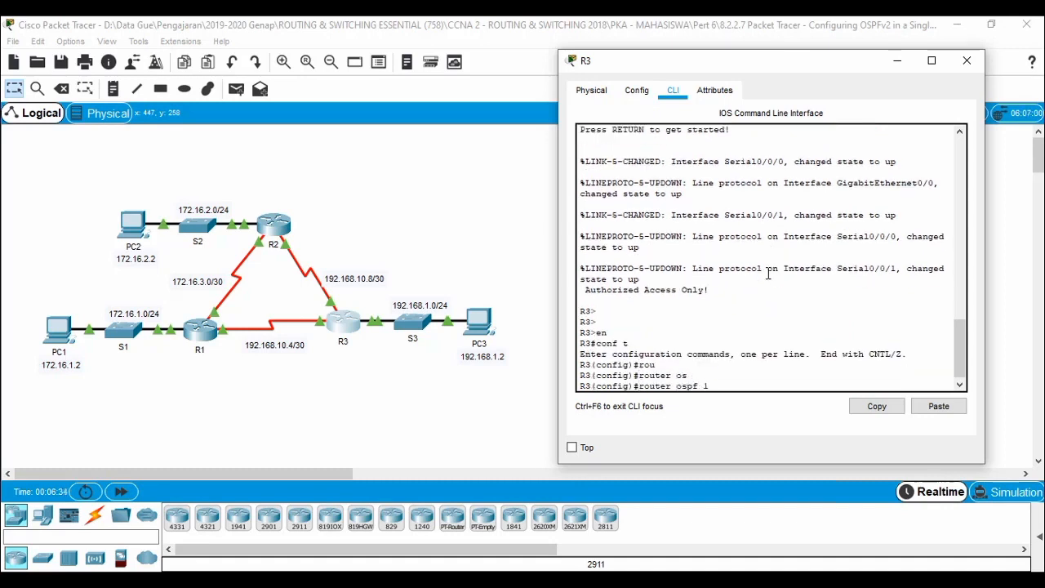
pyautogui.press('Return')
pyautogui.write('r')
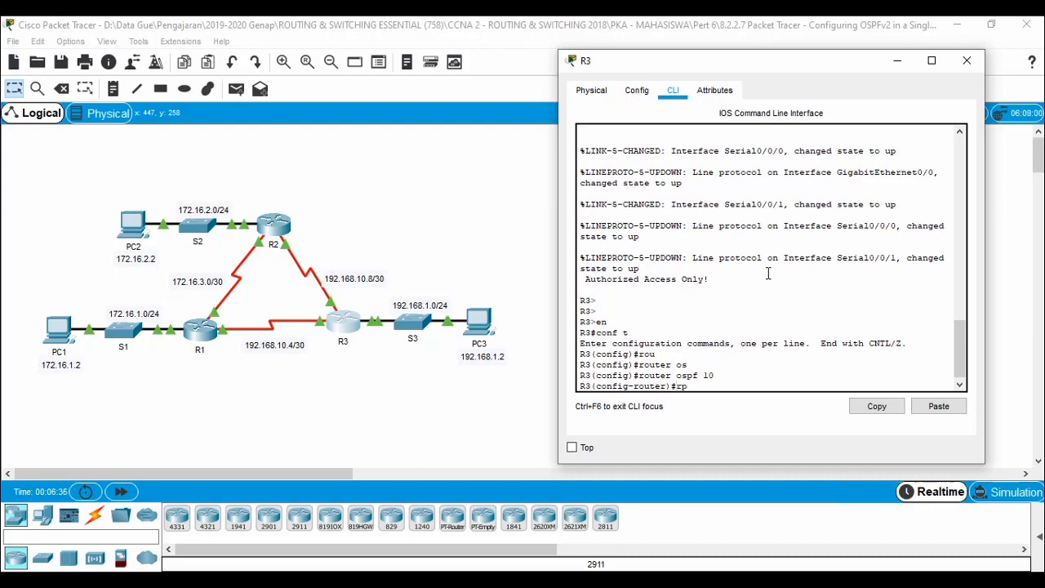
pyautogui.write('ou')
pyautogui.press('Tab')
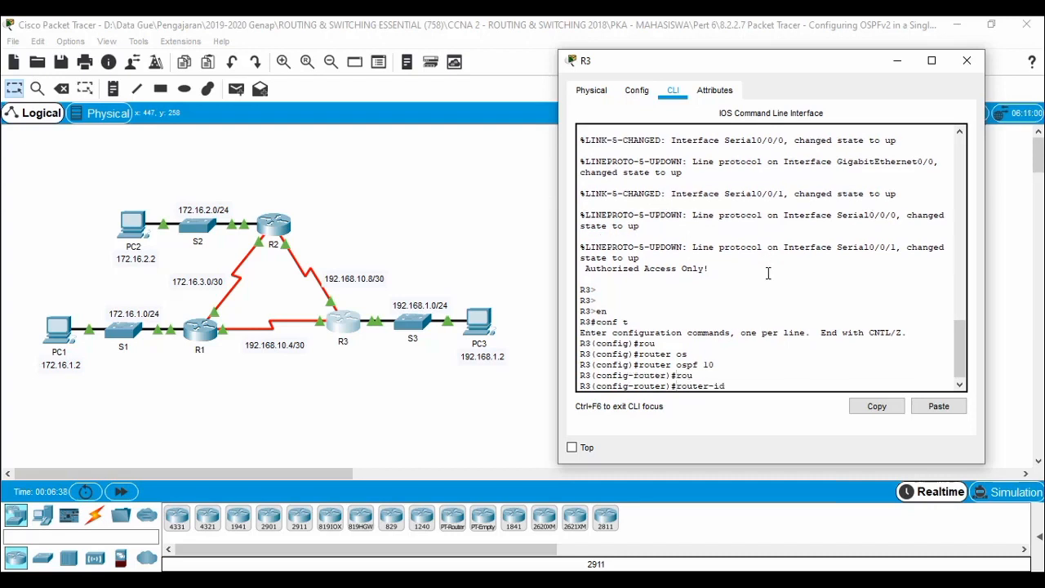
pyautogui.write('3.3.3.3')
pyautogui.press('Return')
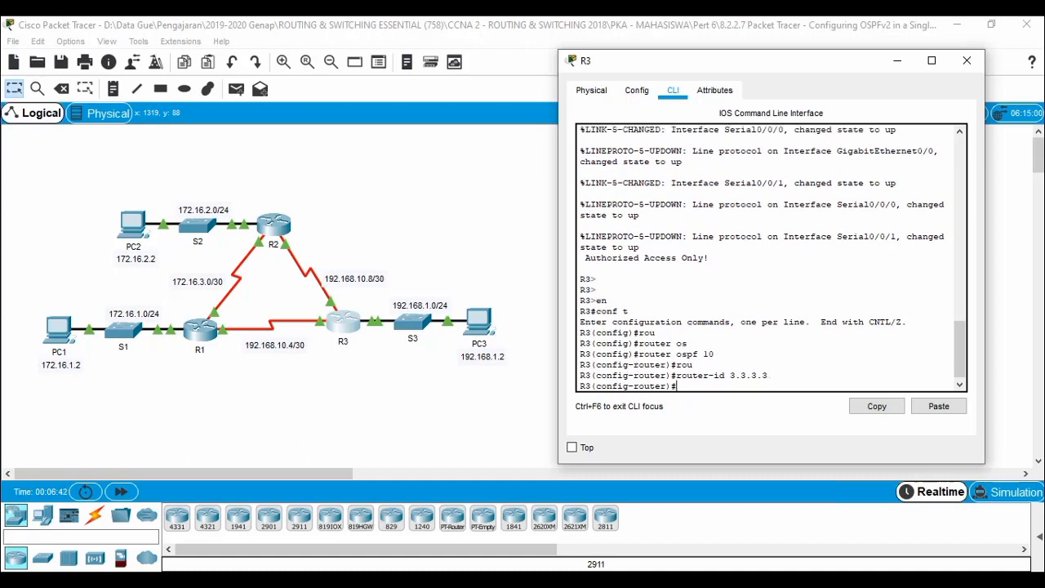
# On R3, advertise 192.168.1.0 0.0.0.255 and 192.168.10.8 0.0.0.3 in OSPF area 0.
pyautogui.write('netwo')
pyautogui.press('Tab')
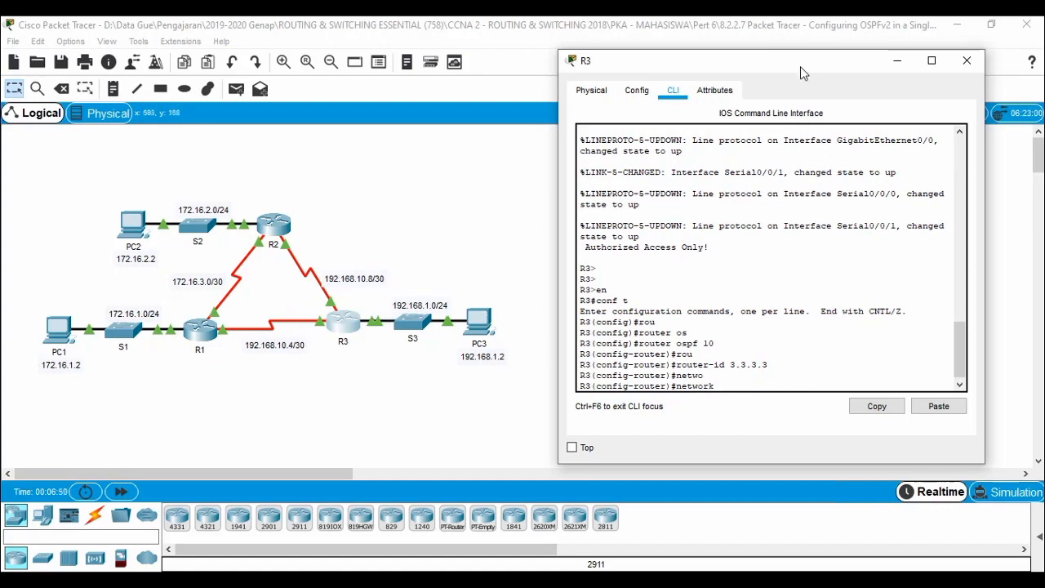
pyautogui.write('192.168.1.0 0.0.0.255 area 0')
pyautogui.press('Return')
pyautogui.write('network')
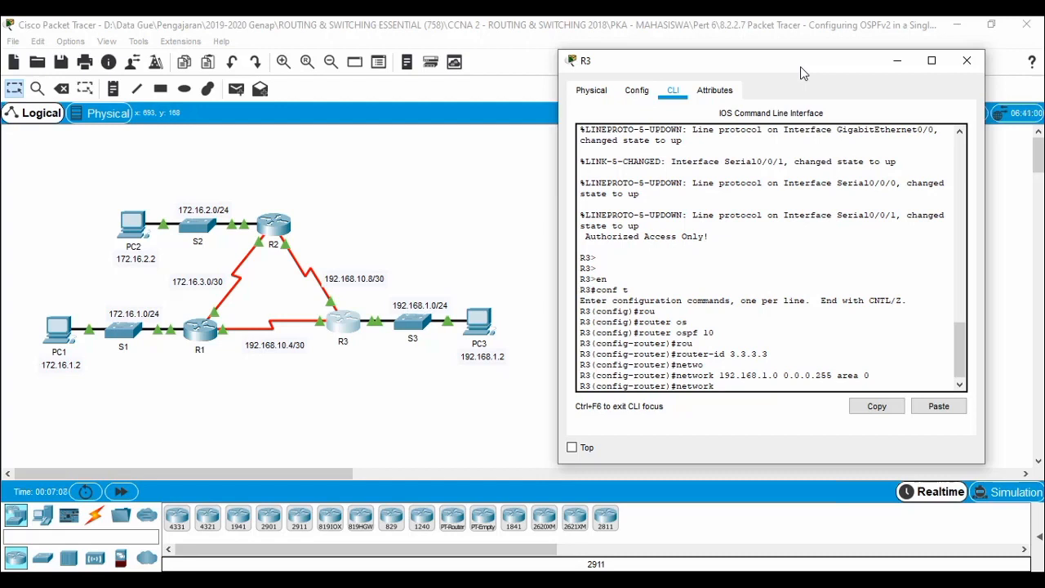
pyautogui.write(' 192.168.10.8 0.0.0.3 area 0')
pyautogui.press('Return')
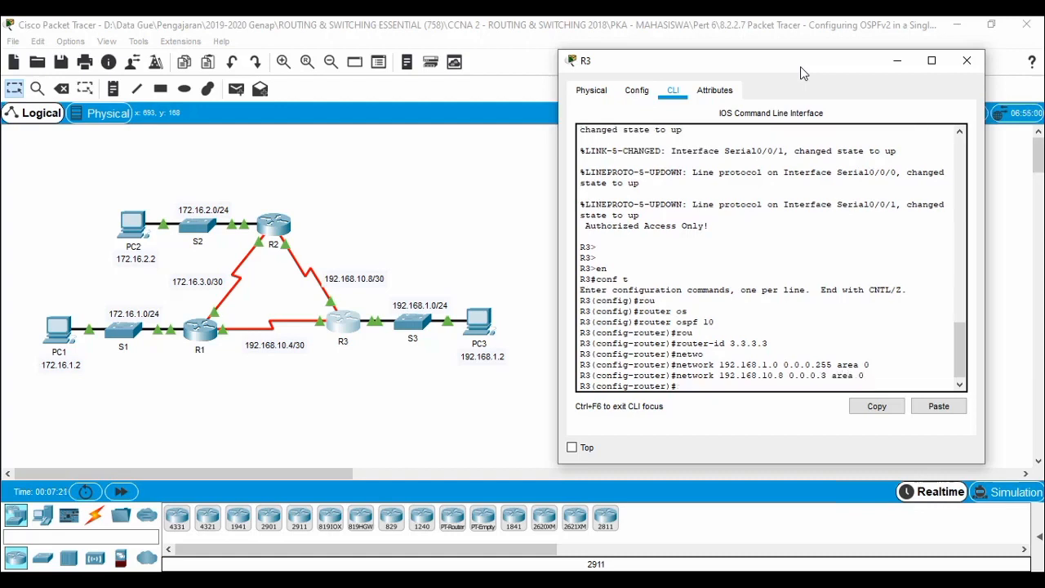
# Add R3's 192.168.10.4 0.0.0.3 network to area 0.
pyautogui.press('Return')
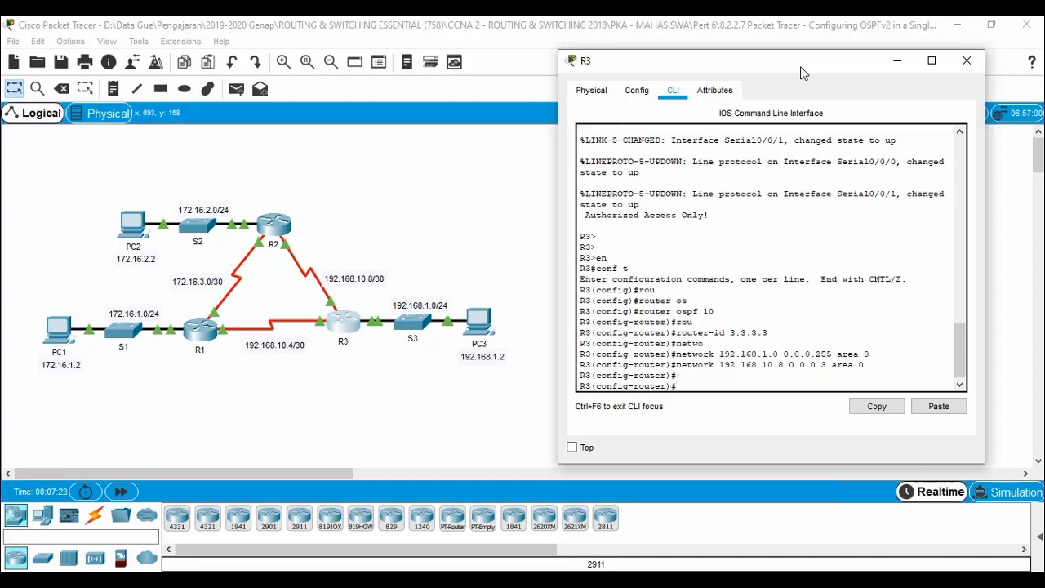
pyautogui.write('netw')
pyautogui.write('ork')
pyautogui.write('1')
pyautogui.press('BackSpace')
pyautogui.press('BackSpace')
pyautogui.press('BackSpace')
pyautogui.press('BackSpace')
pyautogui.press('BackSpace')
pyautogui.press('BackSpace')
pyautogui.press('BackSpace')
pyautogui.press('BackSpace')
pyautogui.press('BackSpace')
pyautogui.press('BackSpace')
pyautogui.press('BackSpace')
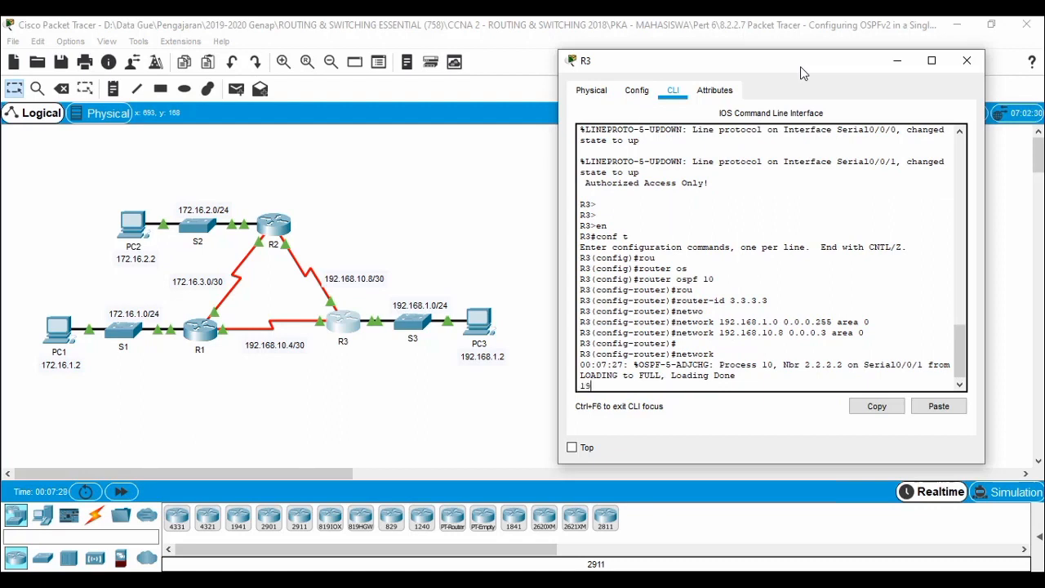
pyautogui.press('Return')
pyautogui.press('Return')
pyautogui.press('Return')
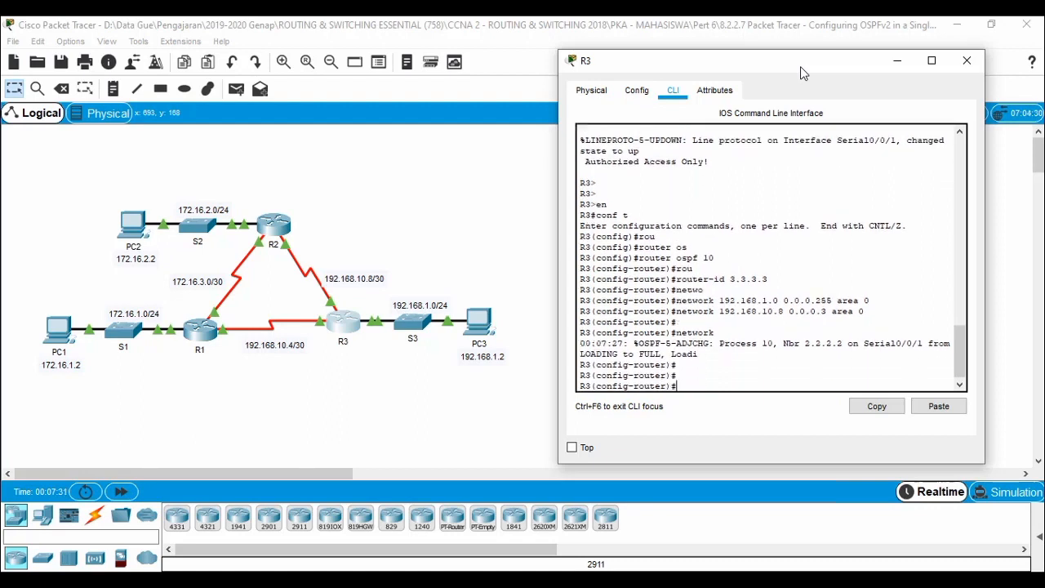
pyautogui.write('network')
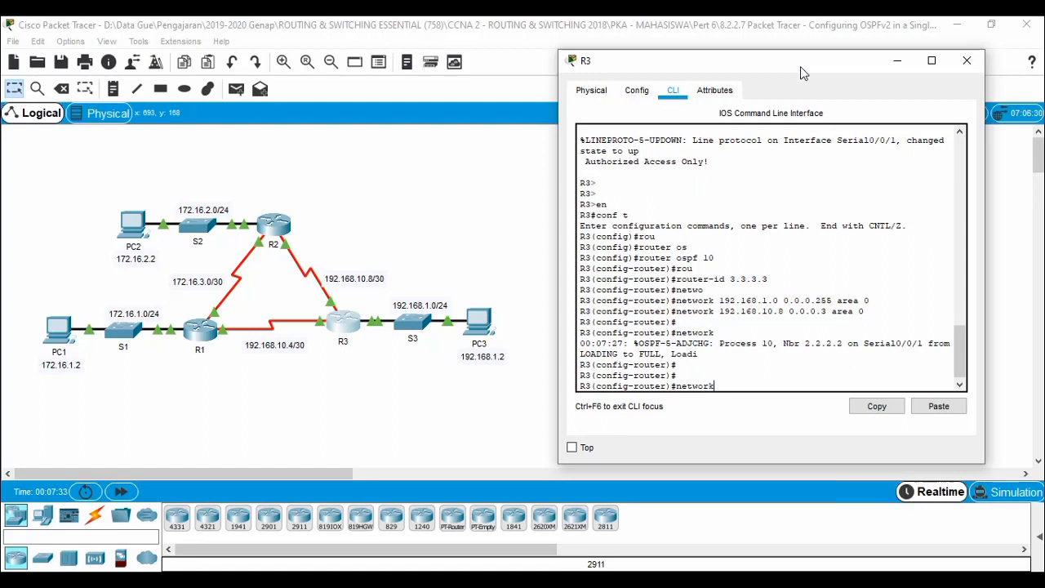
pyautogui.write(' 192.168.10.4')
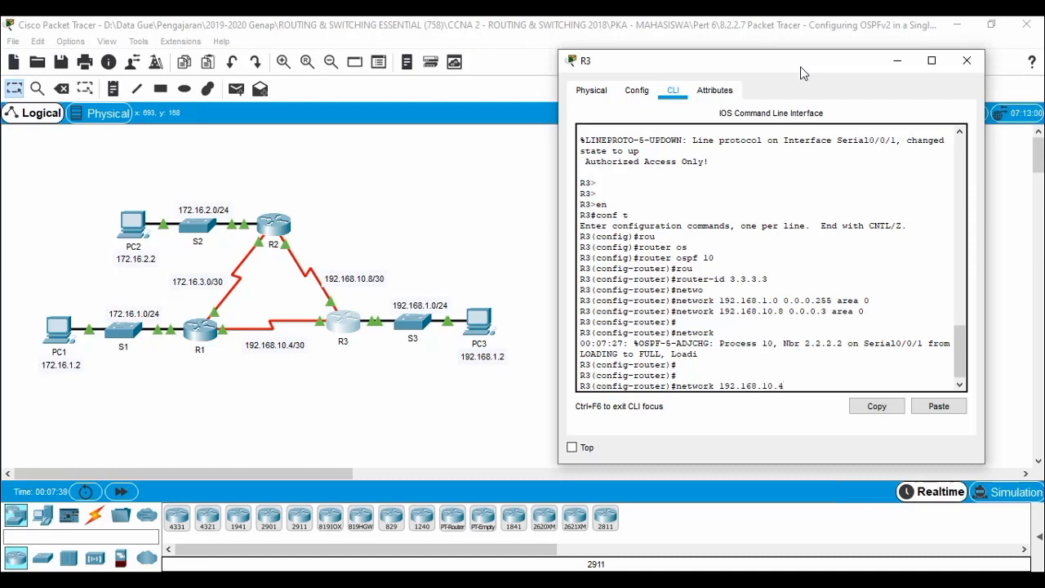
pyautogui.write(' 0.0.0.3 area 0')
pyautogui.press('Return')
pyautogui.press('Return')
pyautogui.press('Return')
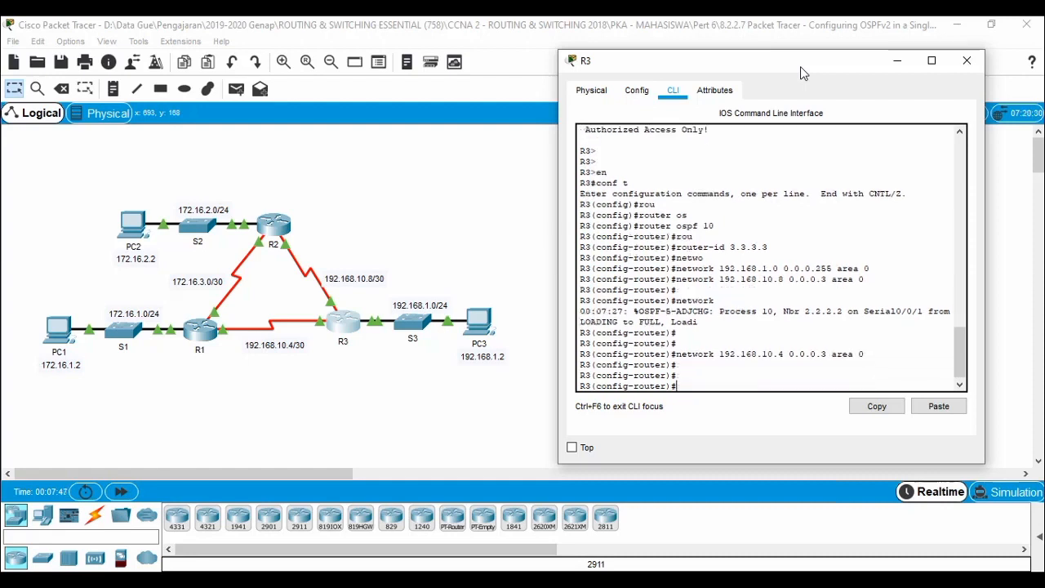
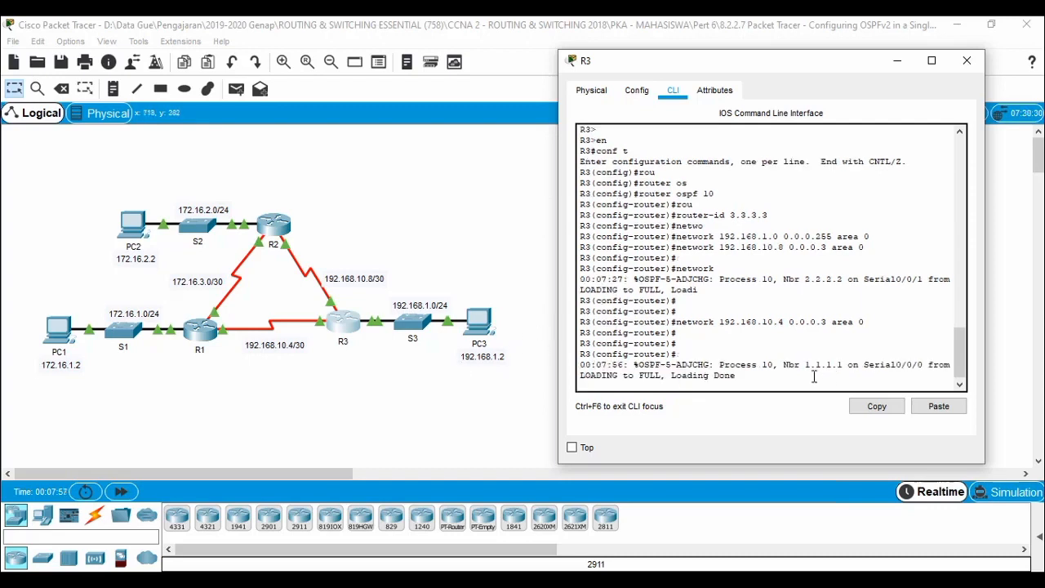
# Close R3's window and ping PC2 from PC1 until it succeeds, then clear the PDU list.
pyautogui.click(967, 60)
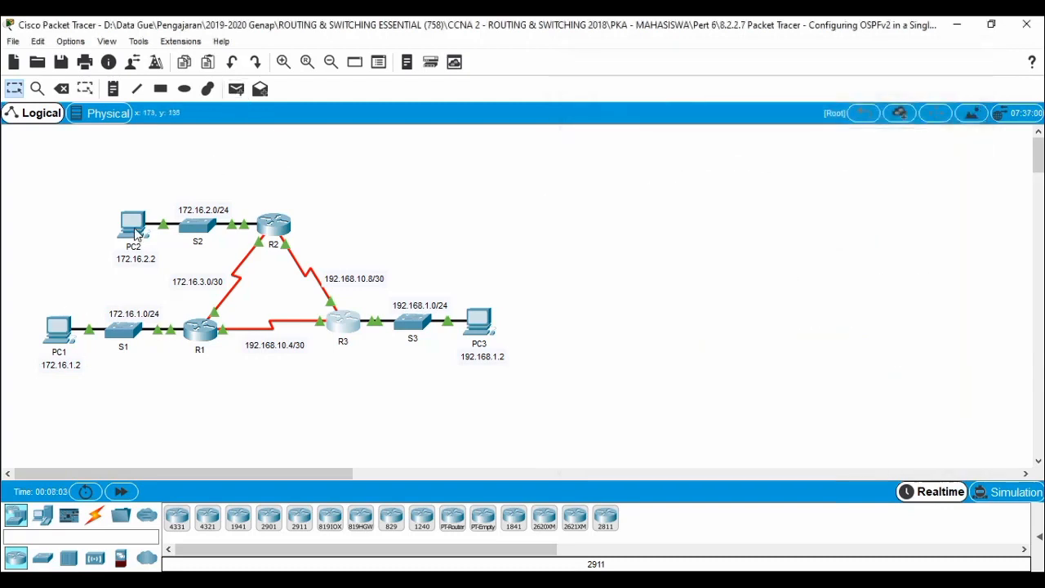
pyautogui.click(236, 89)
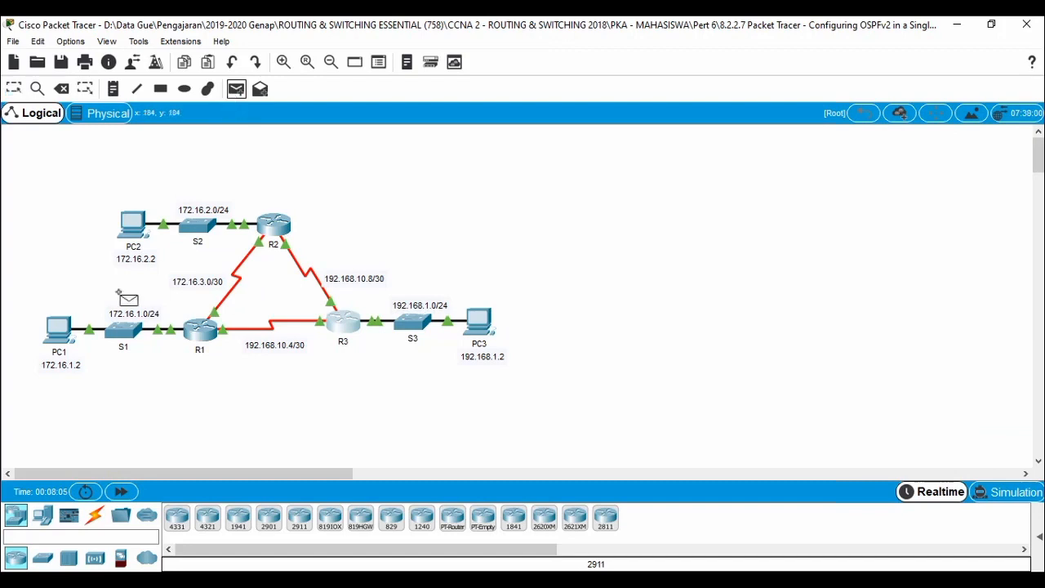
pyautogui.click(59, 329)
pyautogui.click(135, 239)
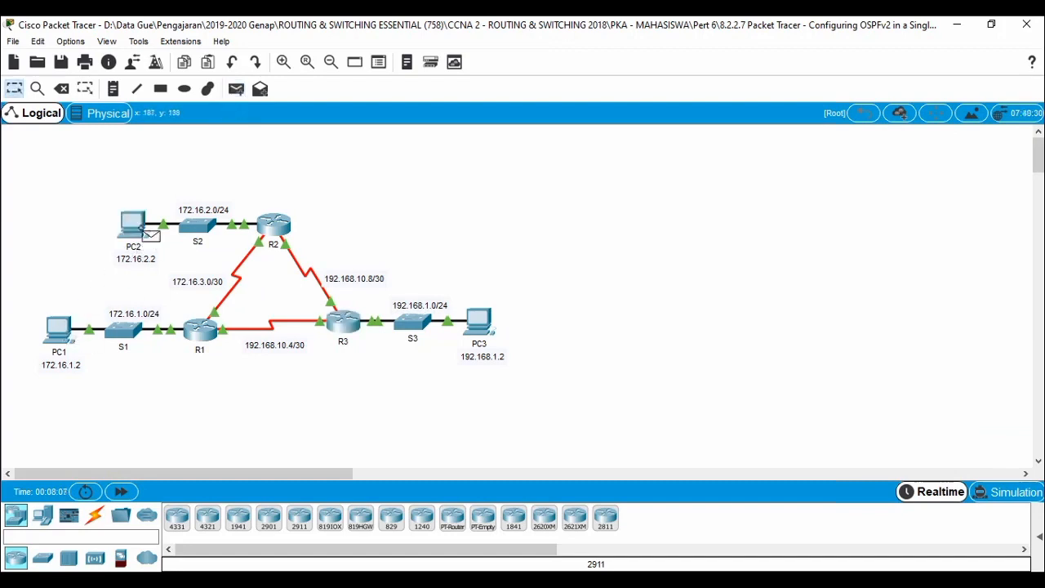
pyautogui.click(1038, 535)
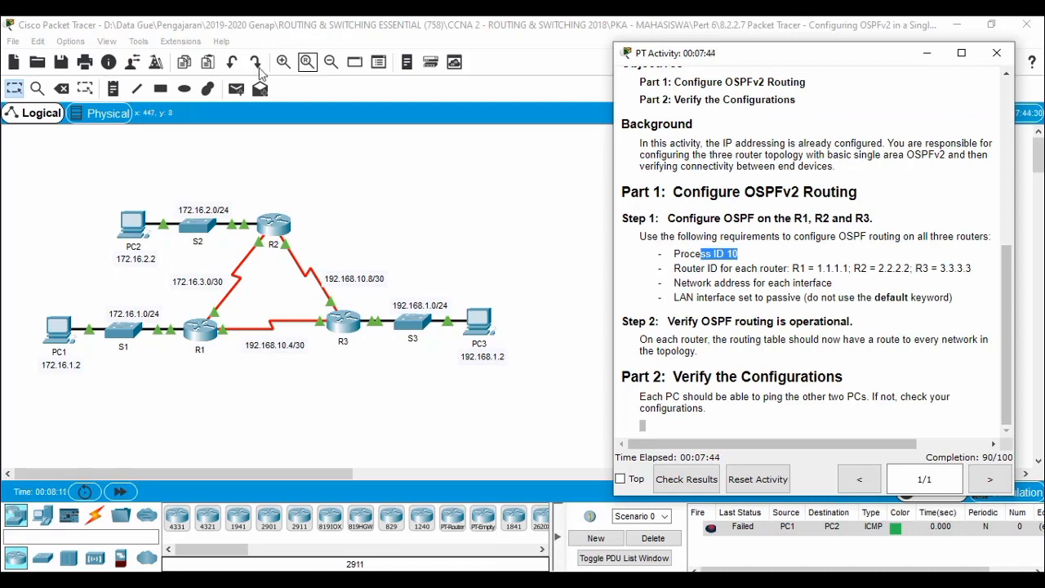
pyautogui.click(233, 92)
pyautogui.click(237, 88)
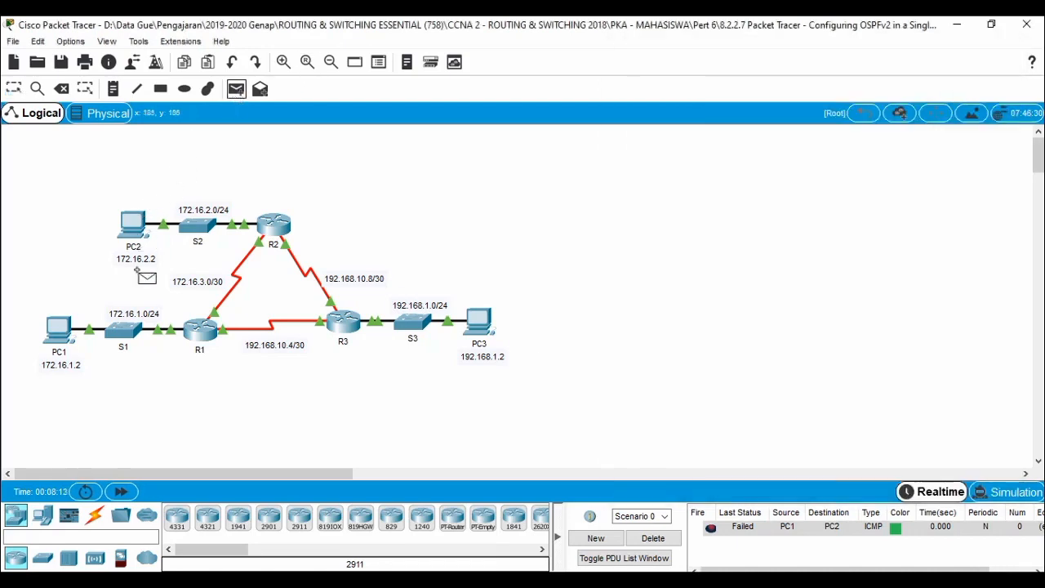
pyautogui.click(61, 331)
pyautogui.click(122, 237)
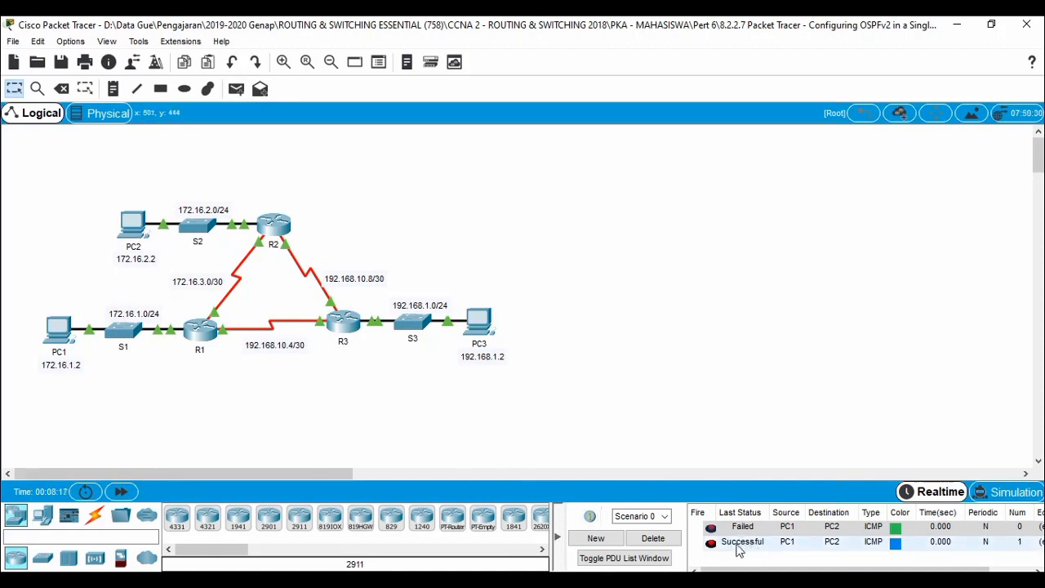
pyautogui.click(648, 538)
# Ping PC3 from PC1, succeeding on the second attempt, then clear the PDU list.
pyautogui.click(236, 88)
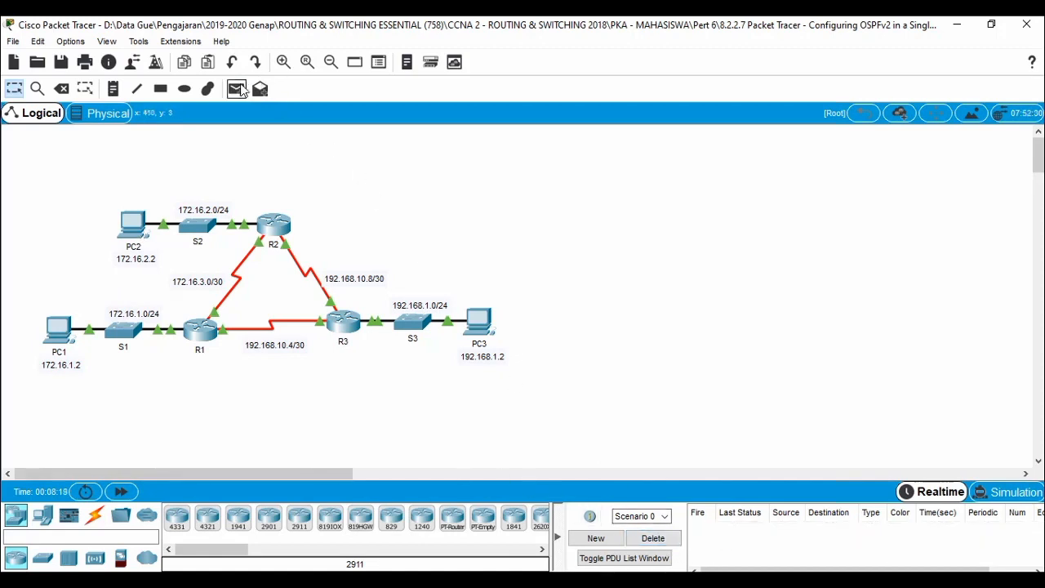
pyautogui.click(56, 329)
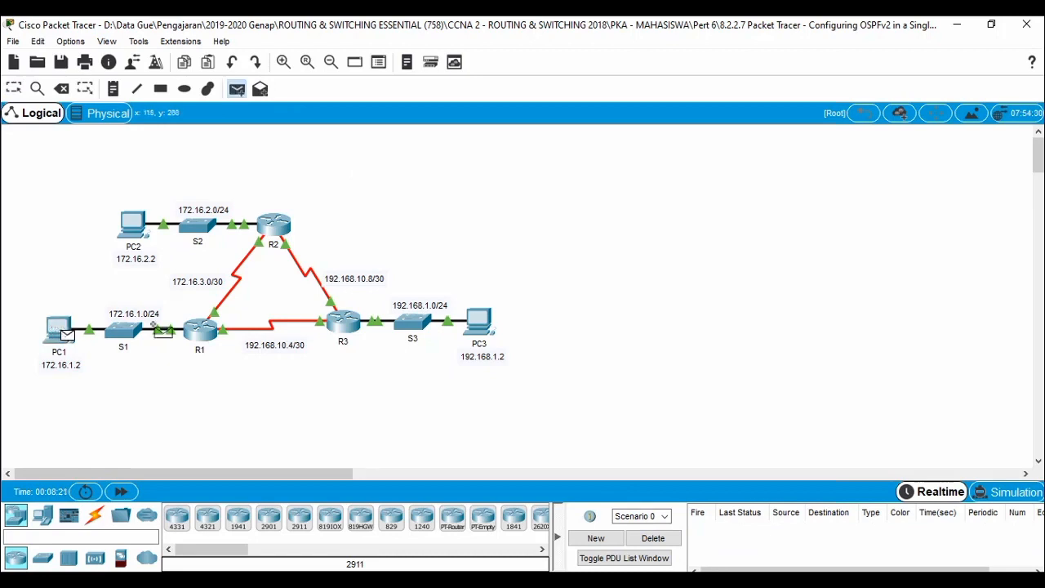
pyautogui.click(478, 320)
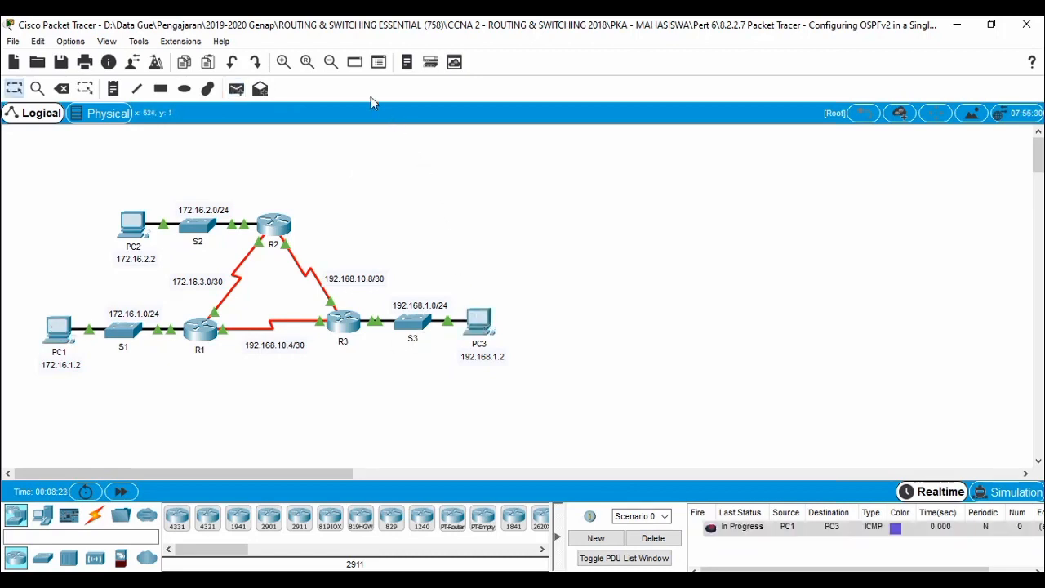
pyautogui.click(237, 88)
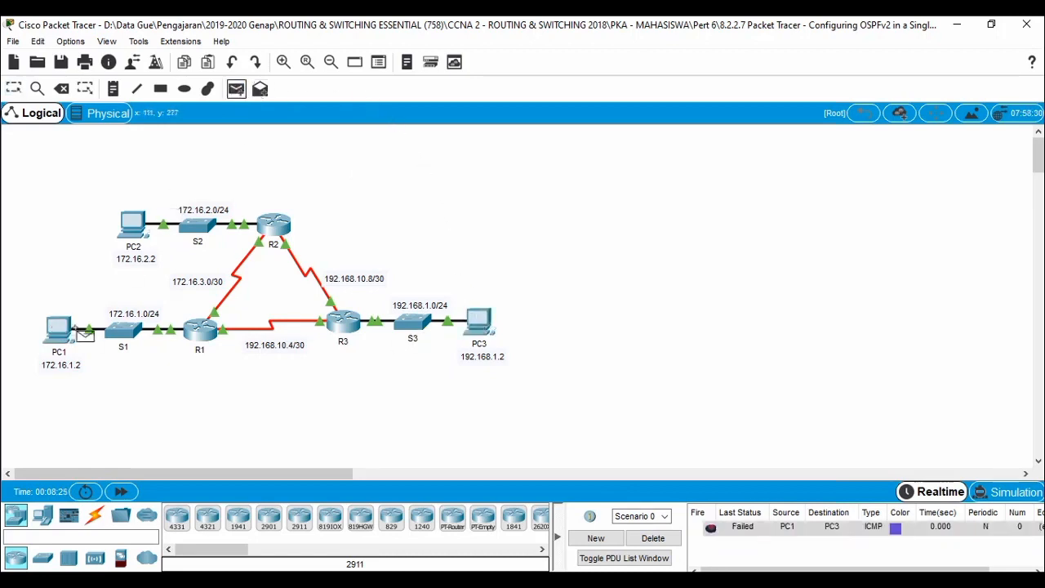
pyautogui.click(57, 328)
pyautogui.click(486, 325)
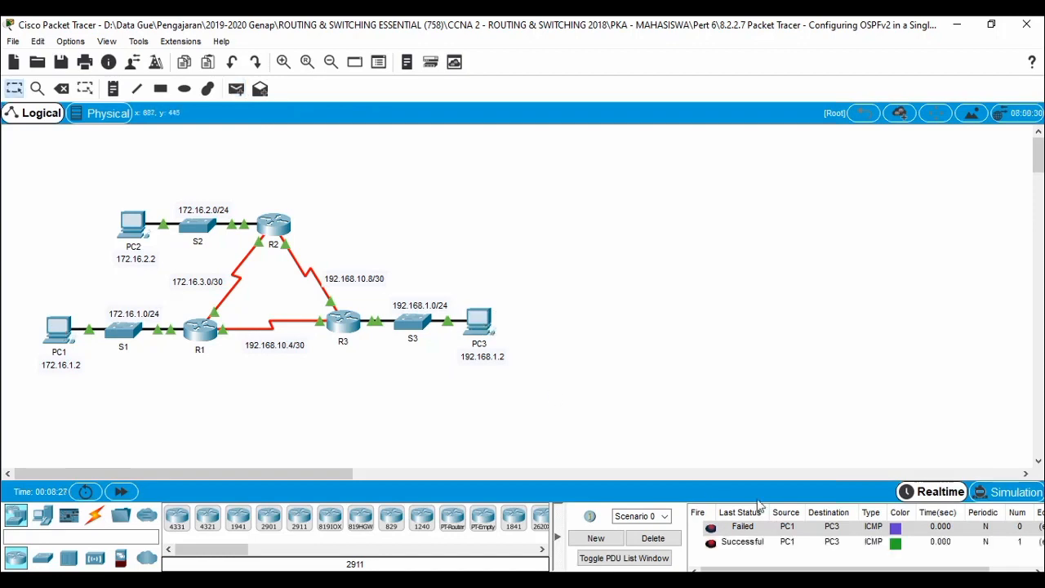
pyautogui.click(666, 540)
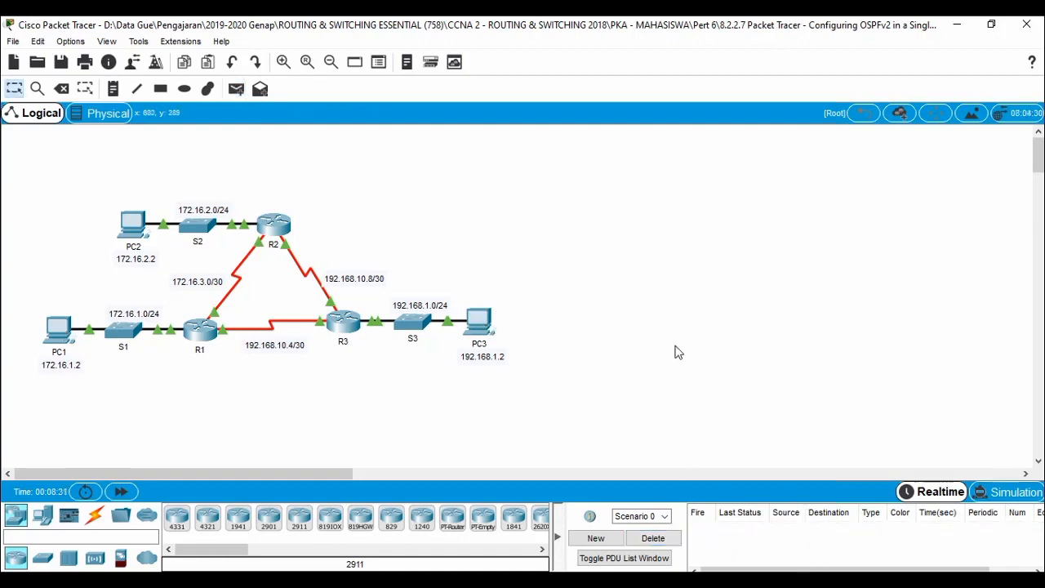
pyautogui.click(318, 584)
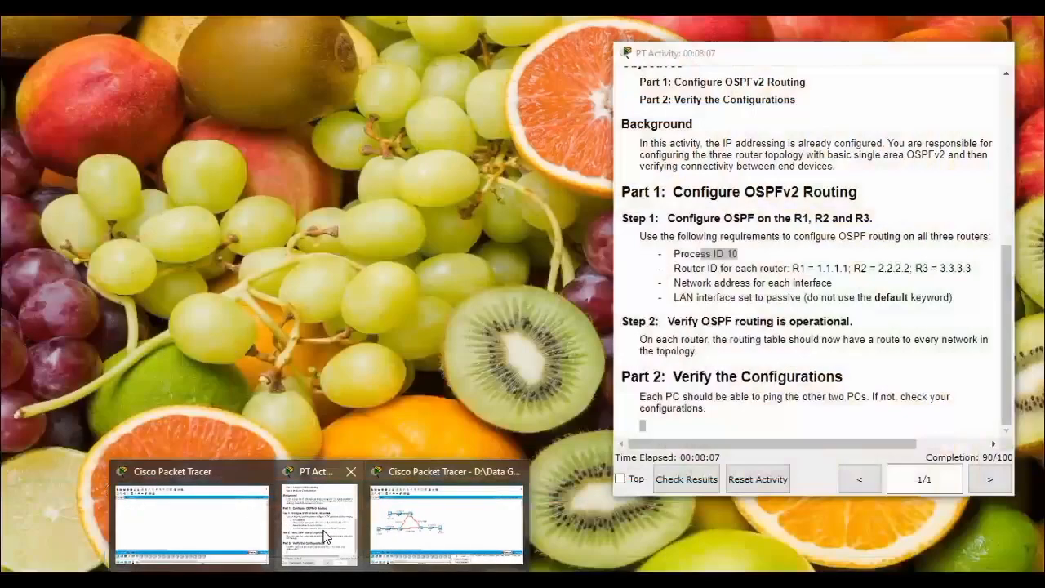
# Check results: 90/100 with 12/15 items, GigabitEthernet0/0 passive checks failing on R1, R2, R3.
pyautogui.click(319, 522)
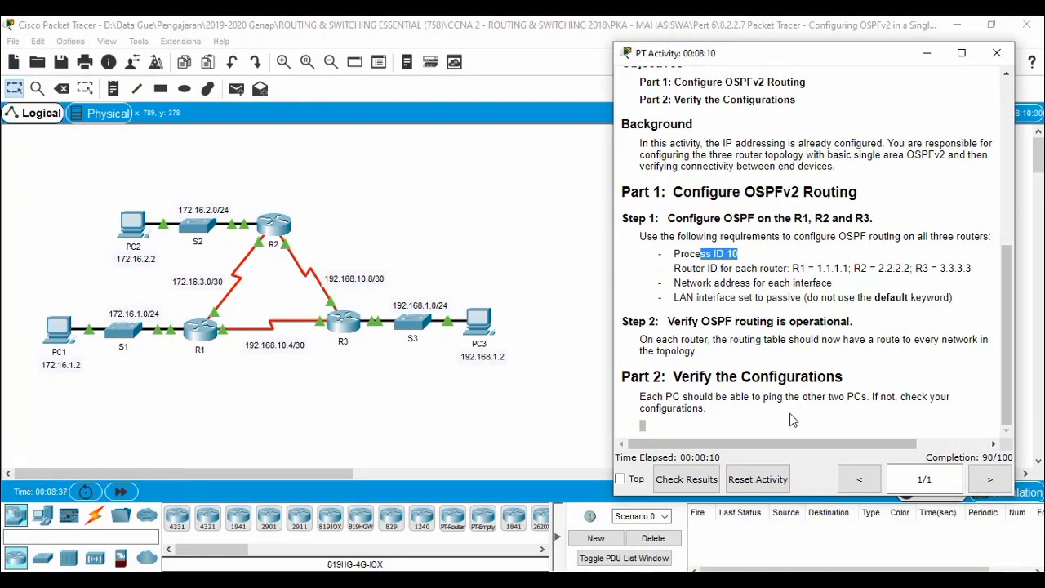
pyautogui.click(696, 486)
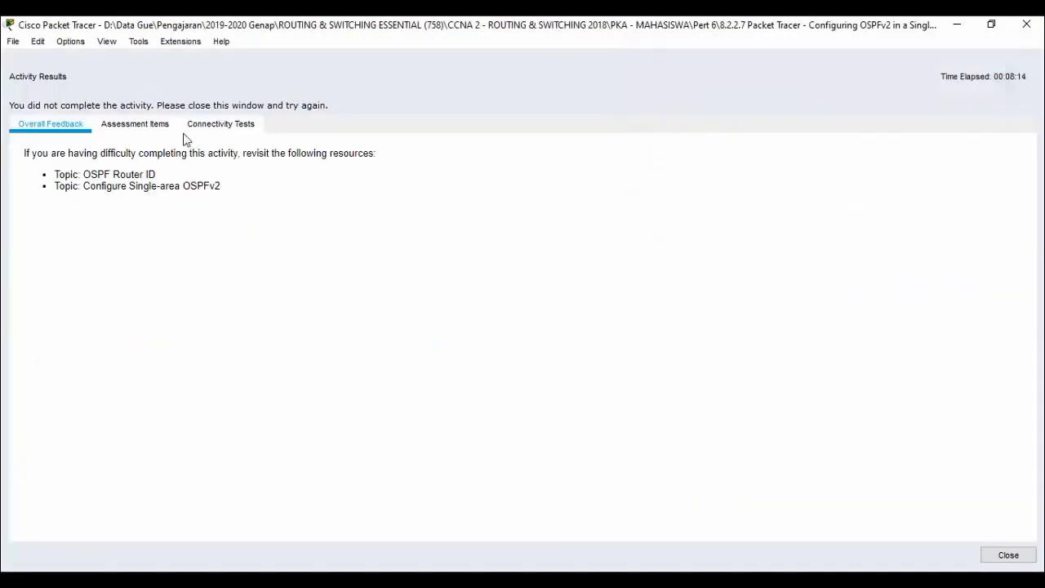
pyautogui.click(155, 131)
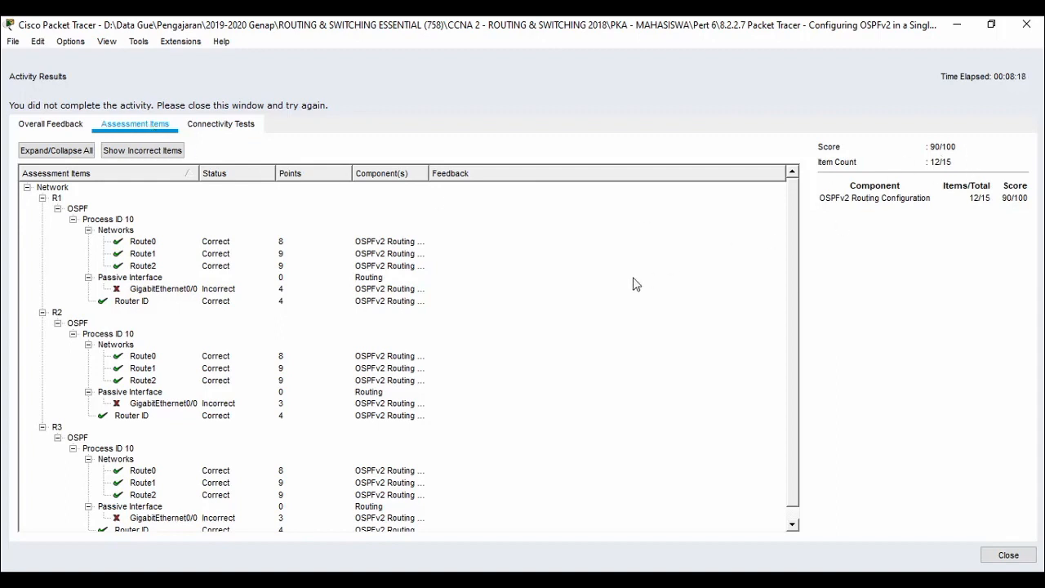
pyautogui.scroll(-1, 536, 308)
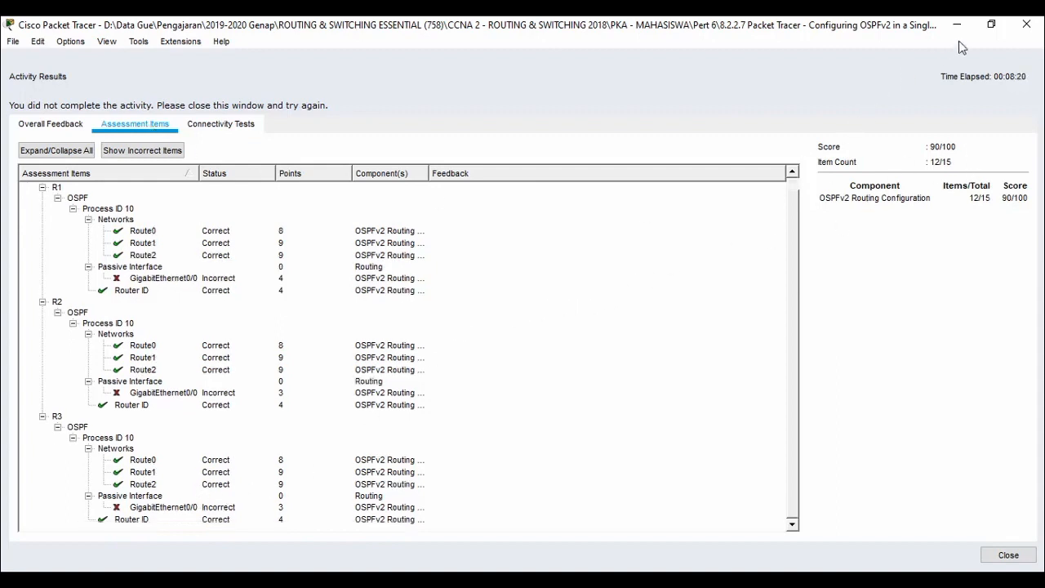
pyautogui.click(991, 24)
pyautogui.moveTo(572, 38)
pyautogui.mouseDown()
pyautogui.moveTo(921, 41)
pyautogui.moveTo(572, 57)
pyautogui.mouseUp()
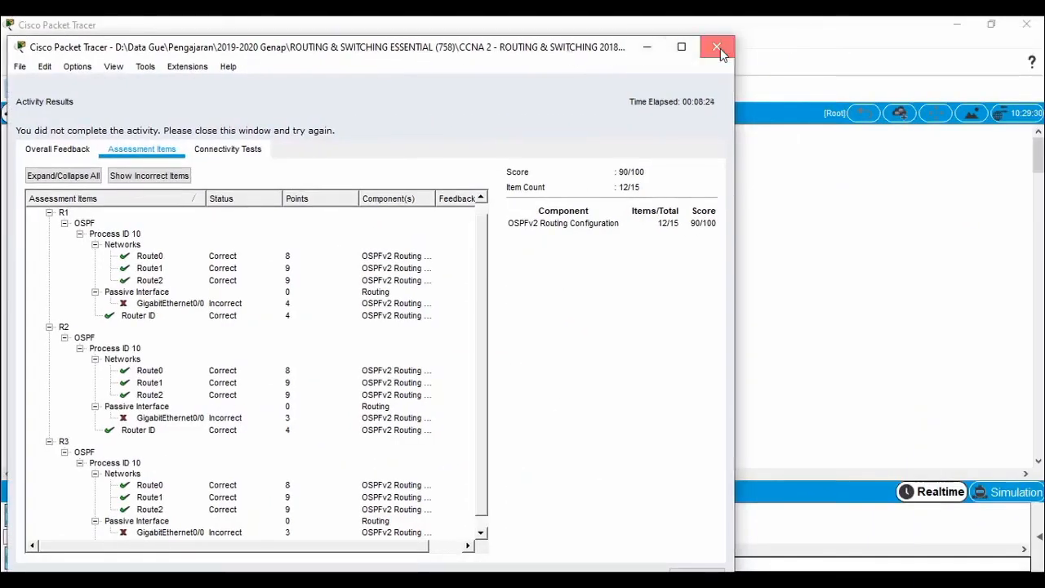
pyautogui.click(717, 46)
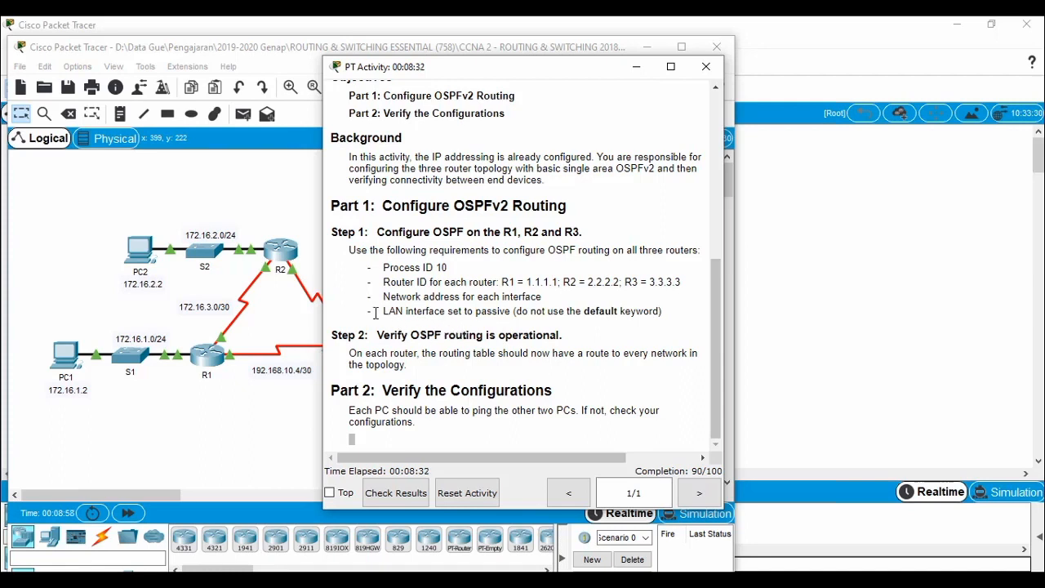
pyautogui.moveTo(380, 311); pyautogui.dragTo(513, 313)
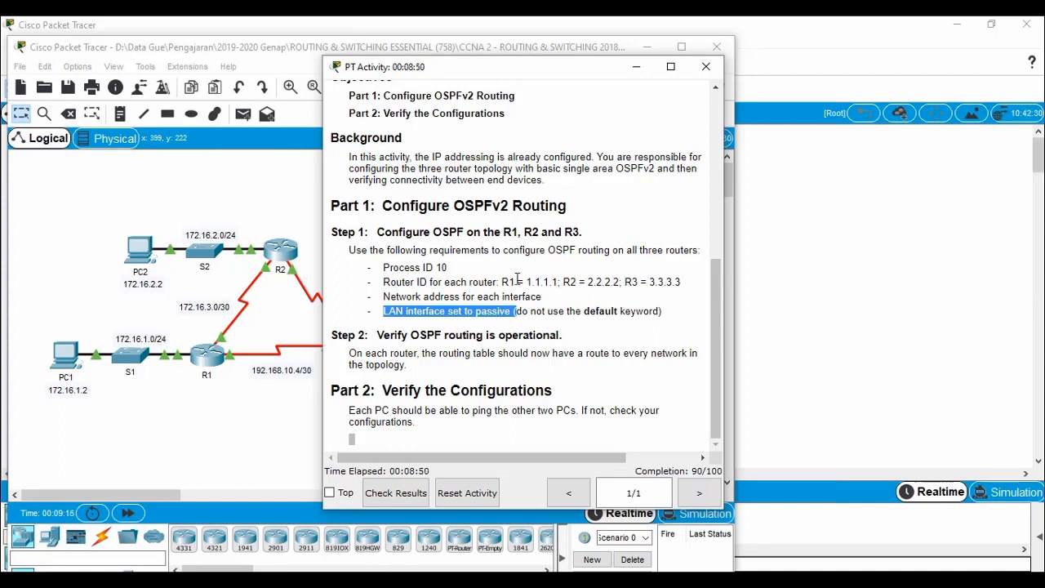
pyautogui.click(596, 306)
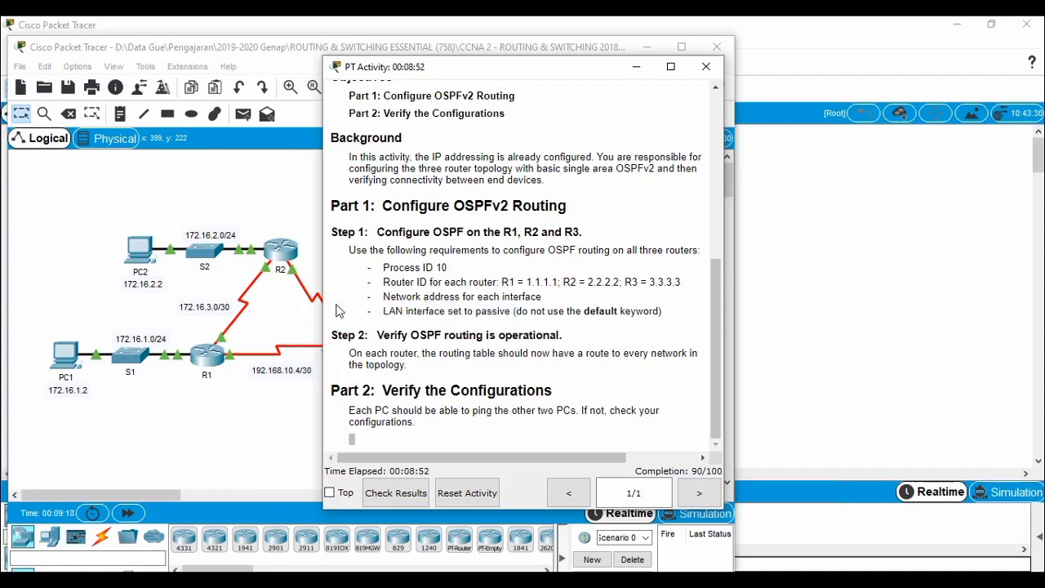
# Enter 'passive-interface gigabitEthernet 0/0' in R1's OSPF config and close R1's window.
pyautogui.click(206, 368)
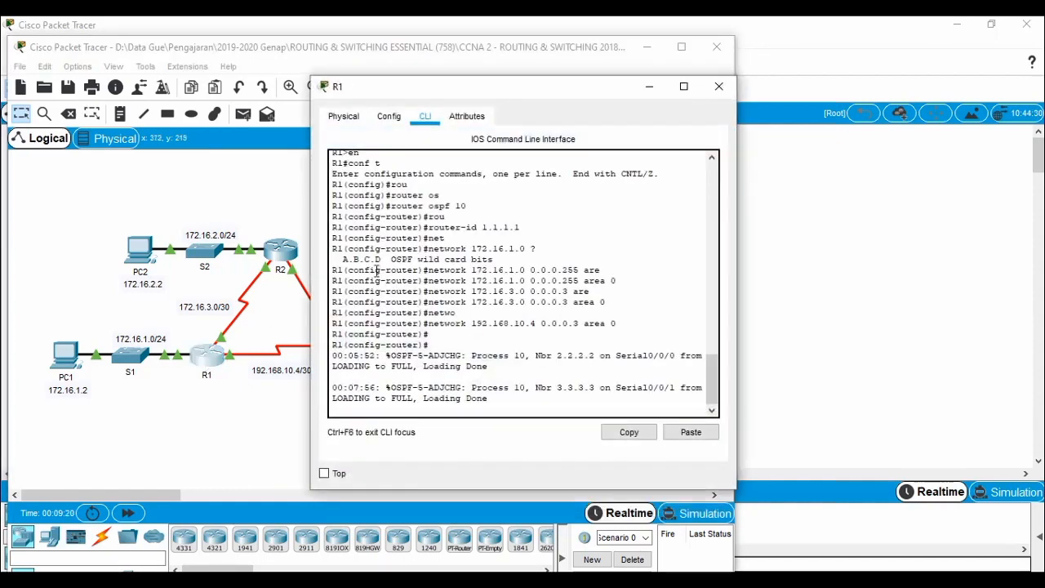
pyautogui.press('Return')
pyautogui.press('Return')
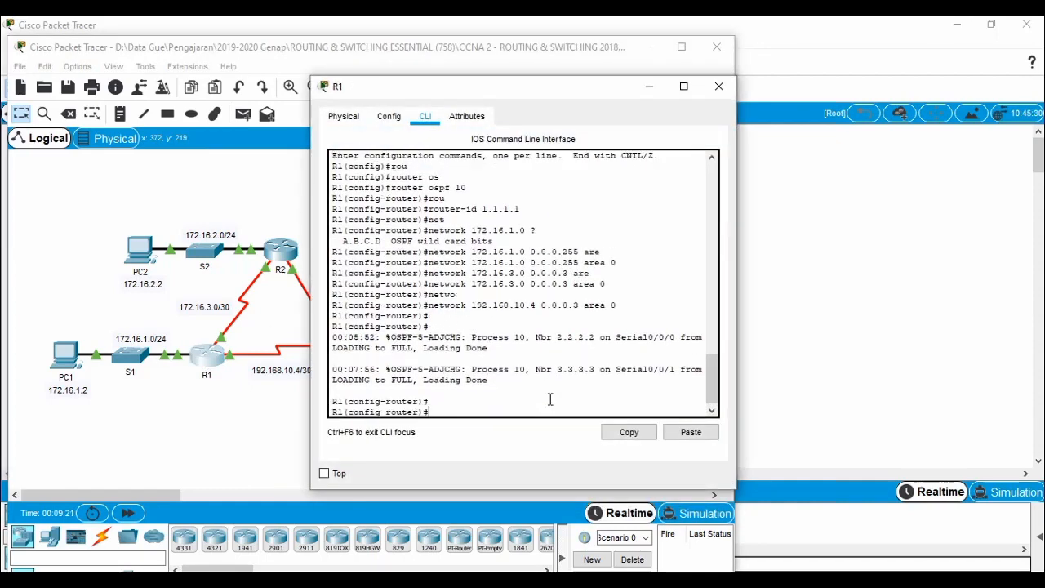
pyautogui.write('pass')
pyautogui.press('Tab')
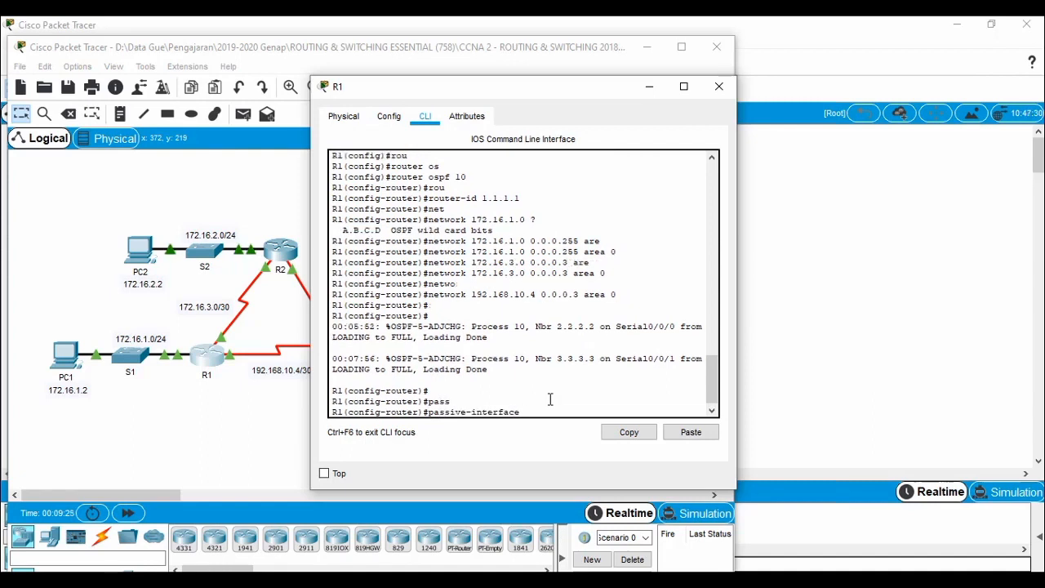
pyautogui.write('gi')
pyautogui.press('Tab')
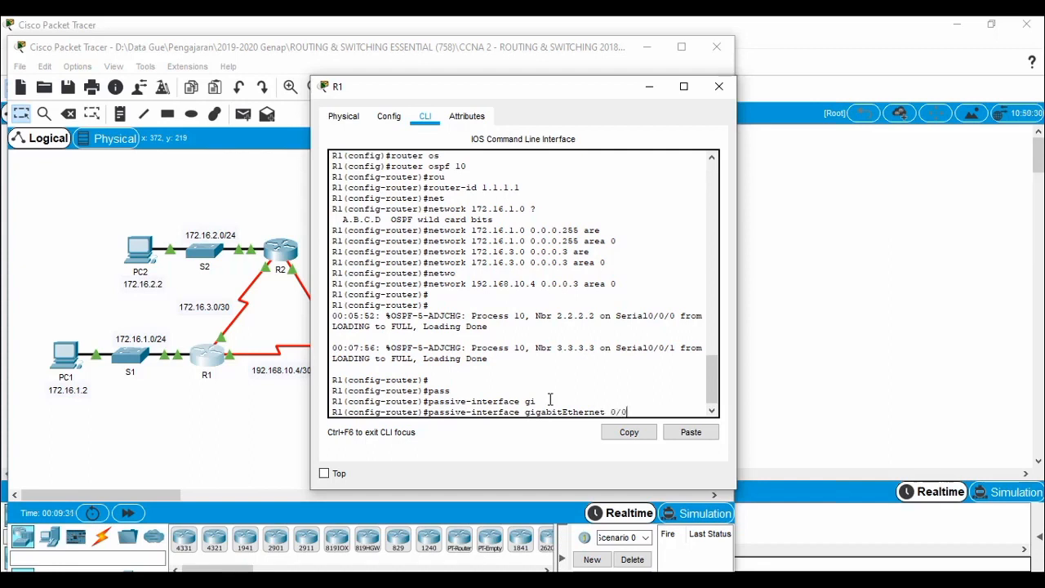
pyautogui.press('Return')
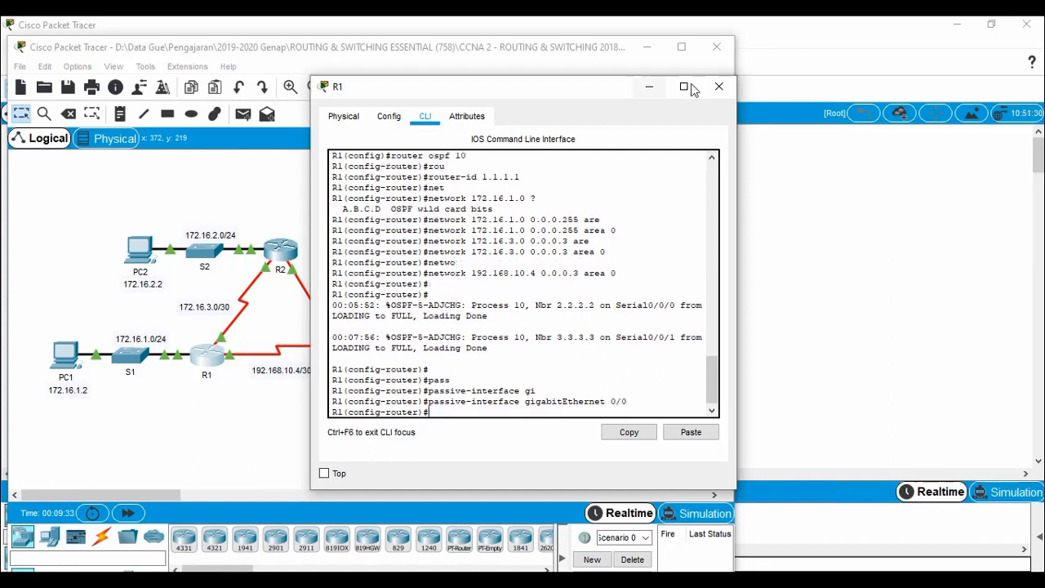
pyautogui.click(719, 85)
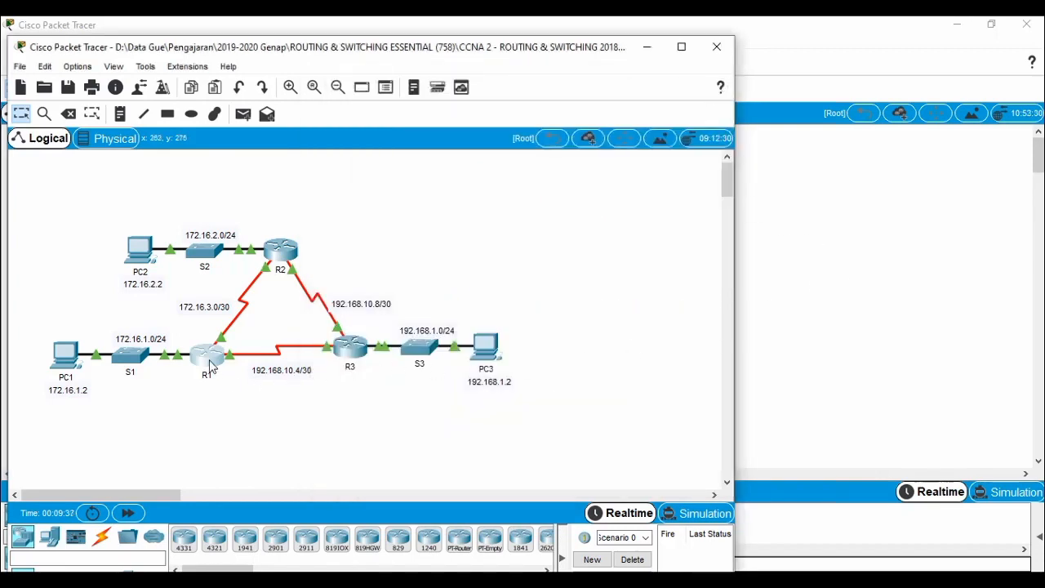
pyautogui.moveTo(211, 367)
# Enter 'passive-interface gigabitEthernet 0/0' under R2's router ospf 10 and close R2's window.
pyautogui.click(285, 255)
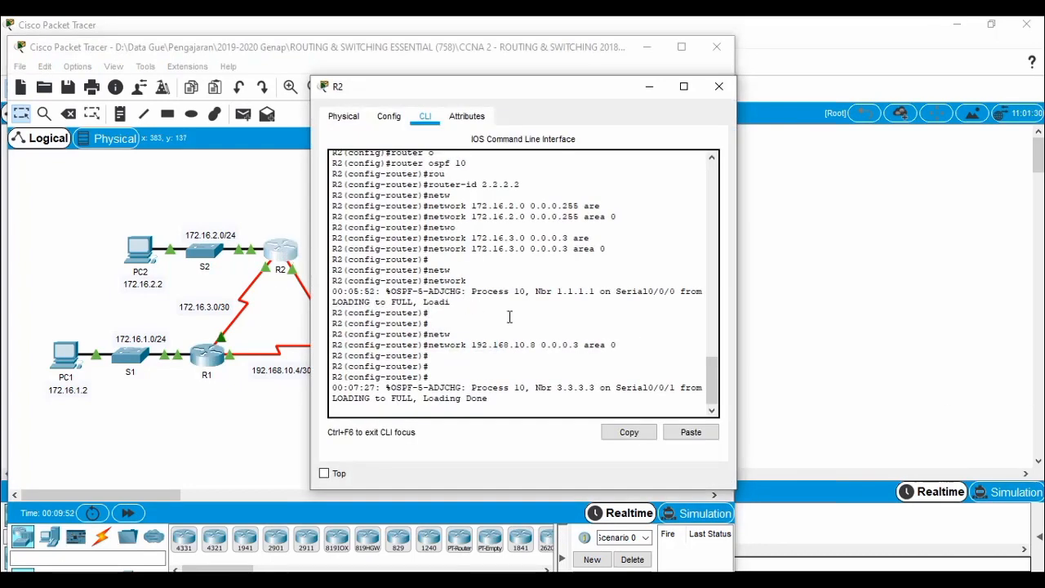
pyautogui.press('Return')
pyautogui.press('Return')
pyautogui.press('Return')
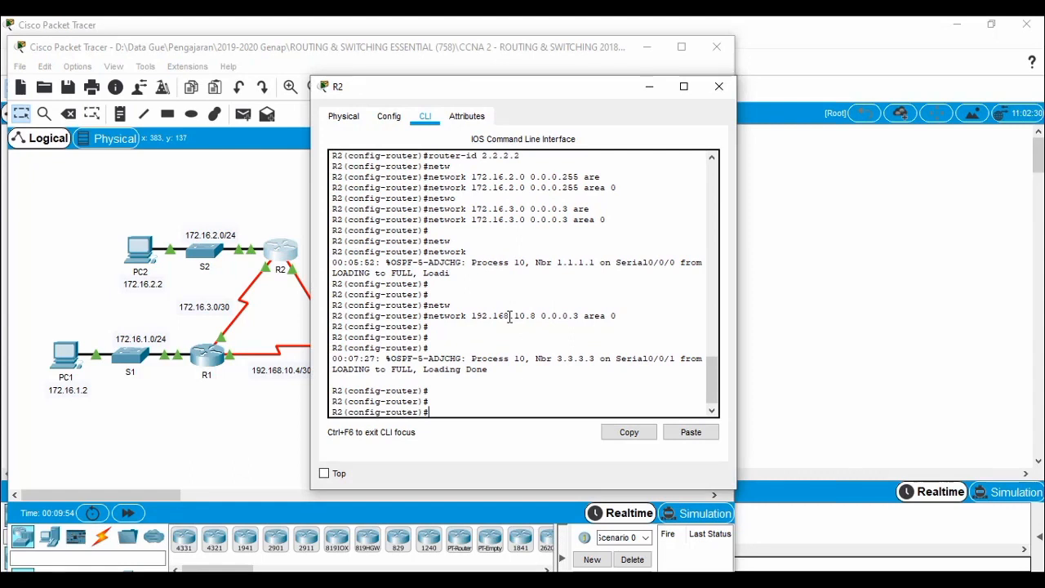
pyautogui.write('pas')
pyautogui.press('Tab')
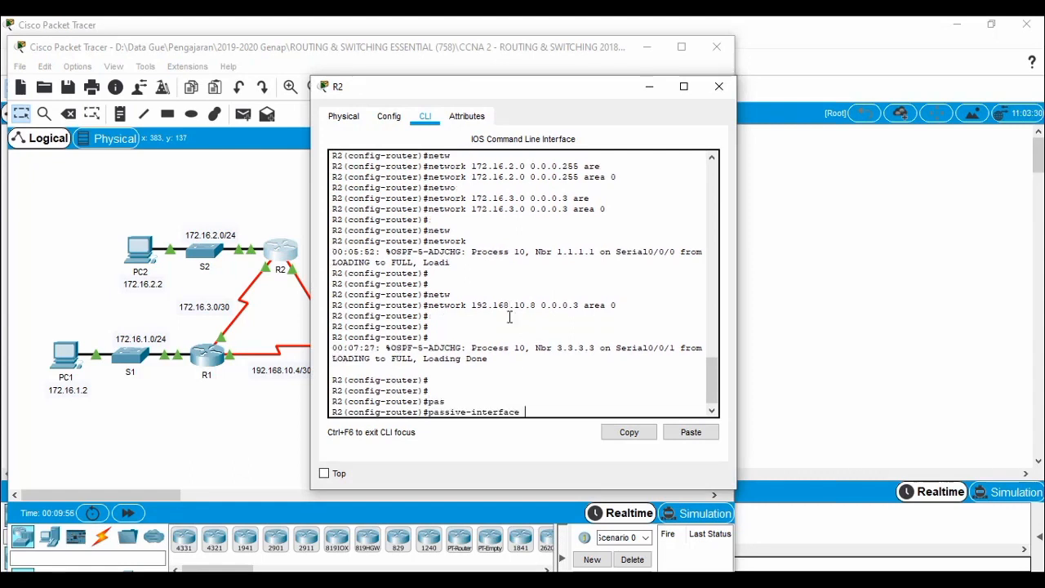
pyautogui.write('gi')
pyautogui.press('Tab')
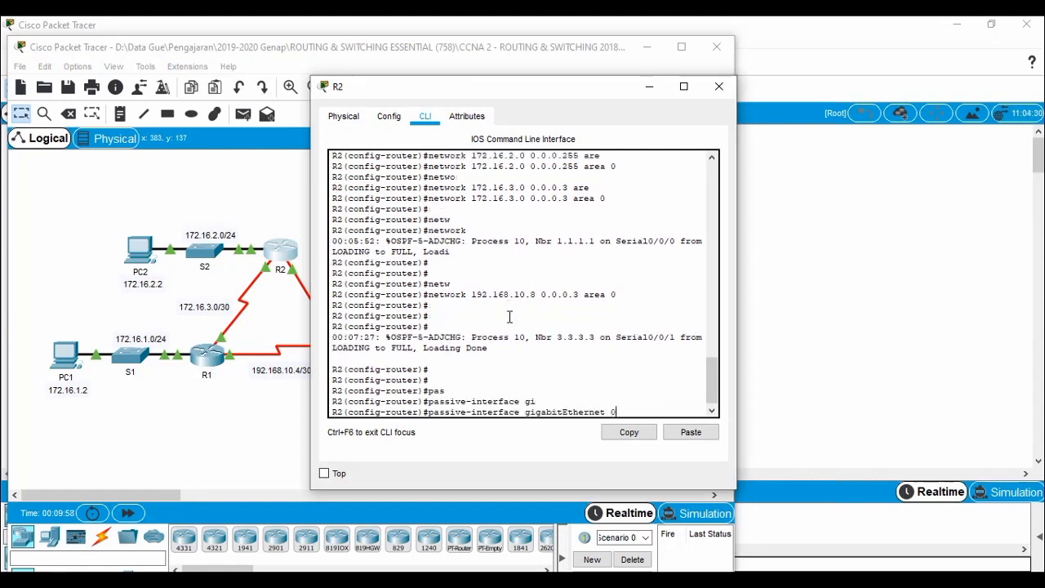
pyautogui.write('0/0')
pyautogui.press('Return')
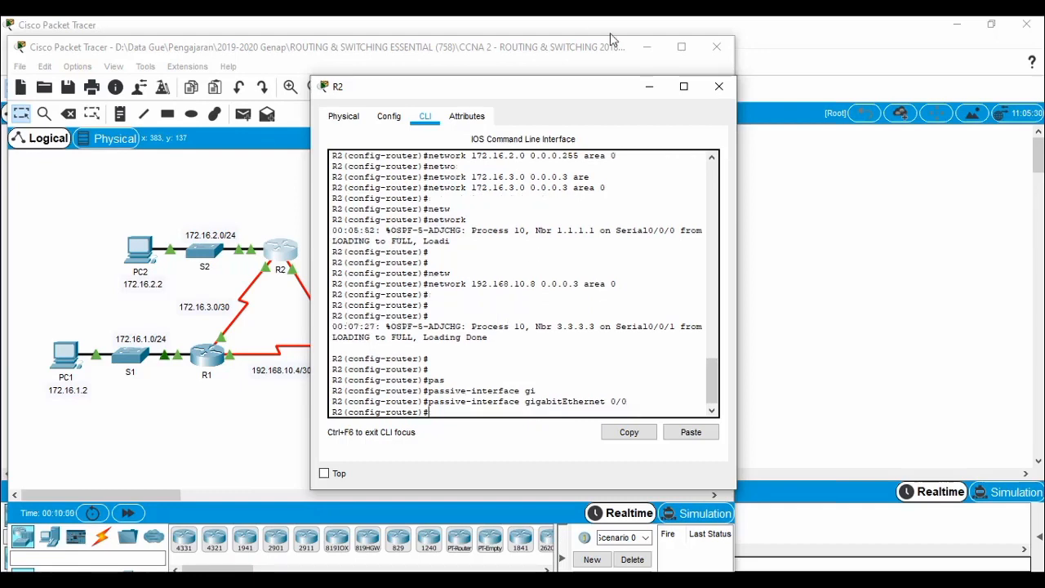
pyautogui.click(726, 86)
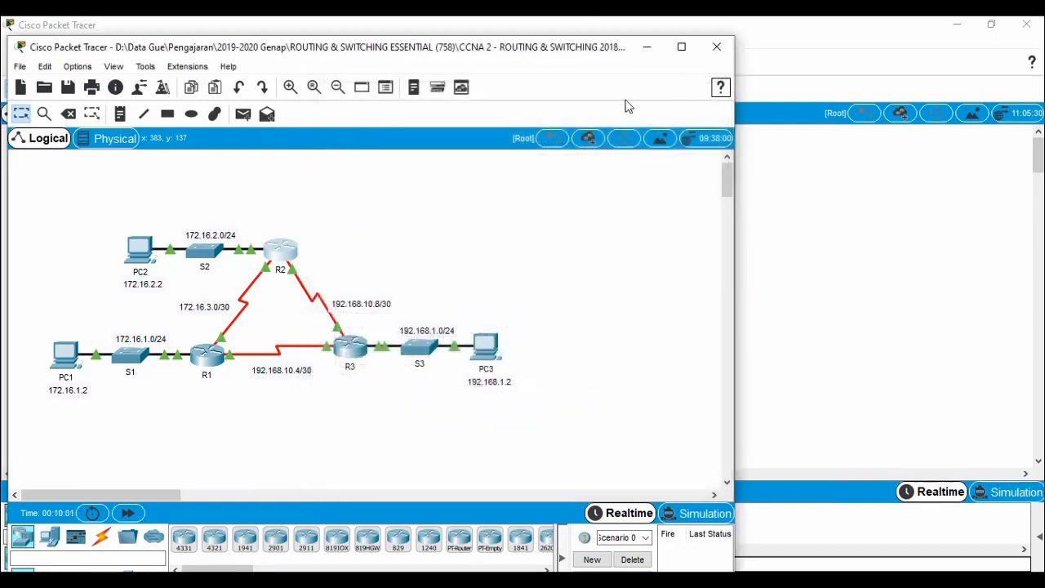
# Enter 'passive-interface gigabitEthernet 0/0' under R3's router ospf 10 and close R3's window.
pyautogui.click(352, 355)
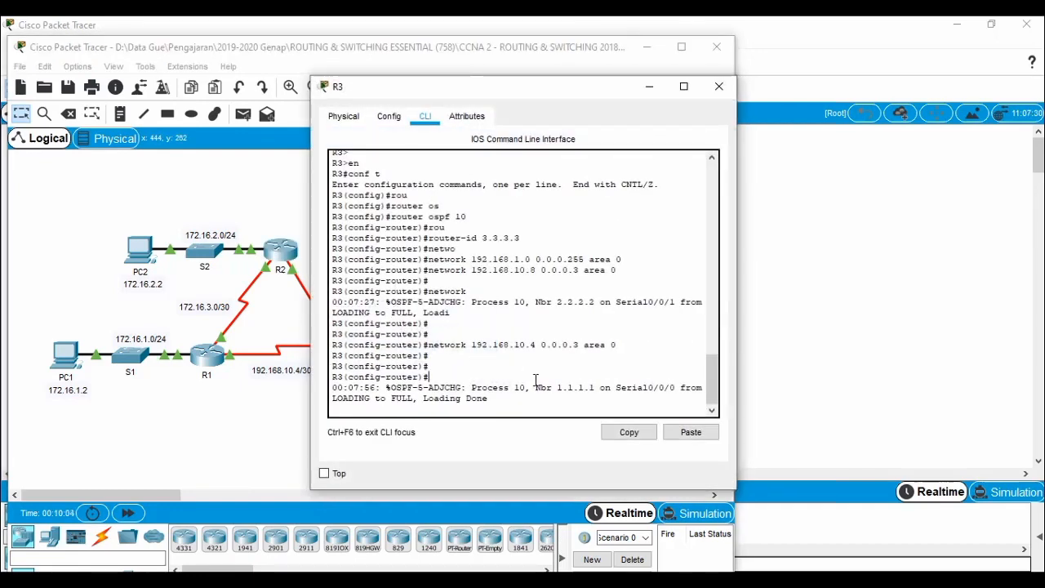
pyautogui.press('Return')
pyautogui.press('Return')
pyautogui.write('pas')
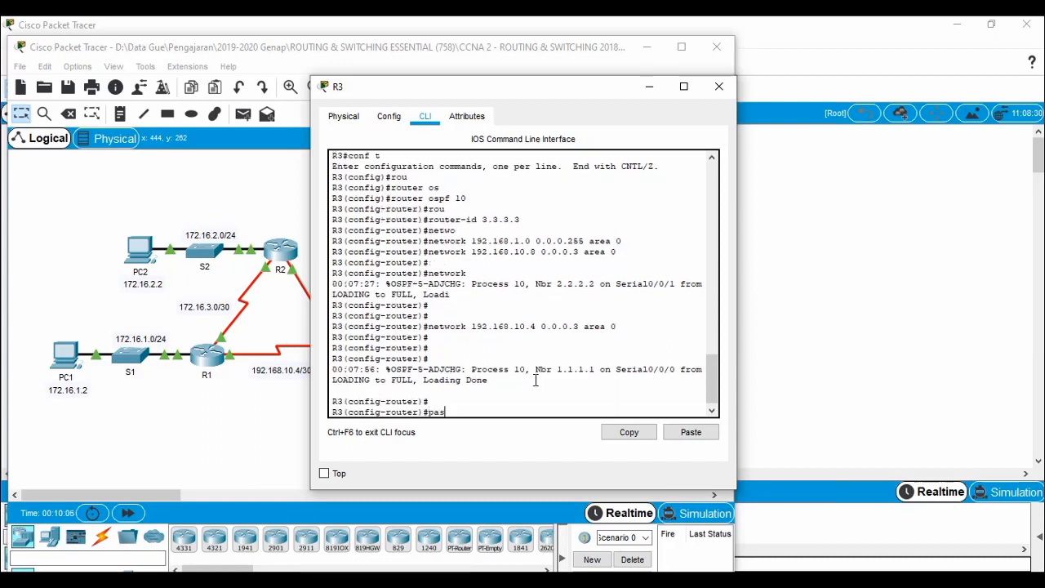
pyautogui.press('Tab')
pyautogui.write('g')
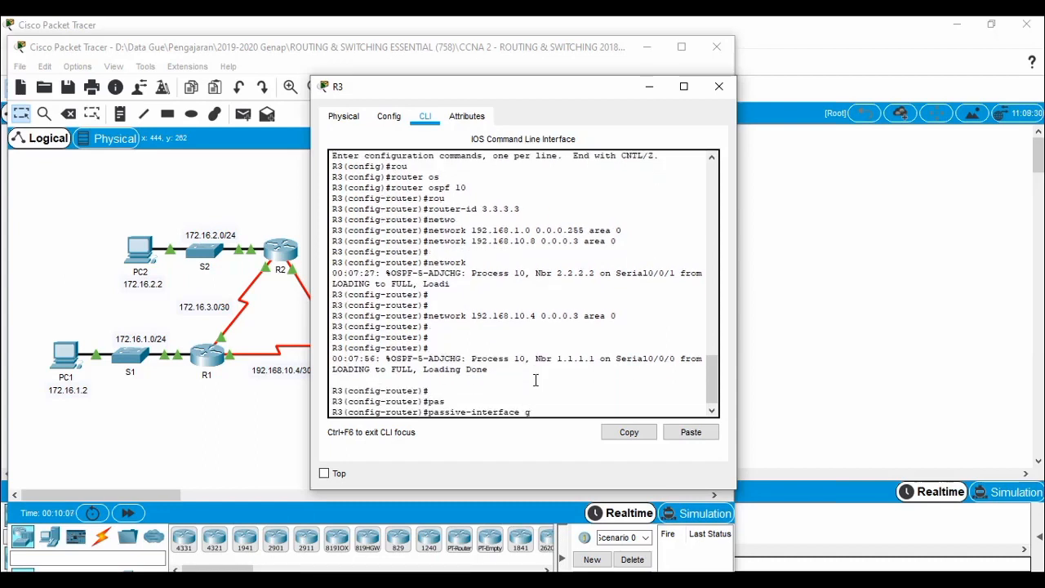
pyautogui.write('i')
pyautogui.press('Tab')
pyautogui.write('0/')
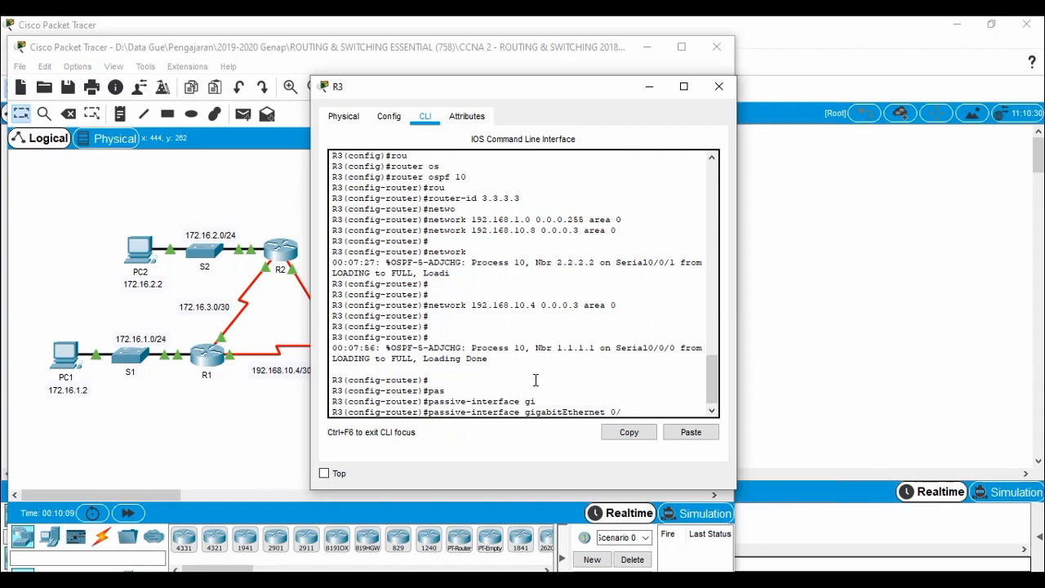
pyautogui.write('0')
pyautogui.press('Return')
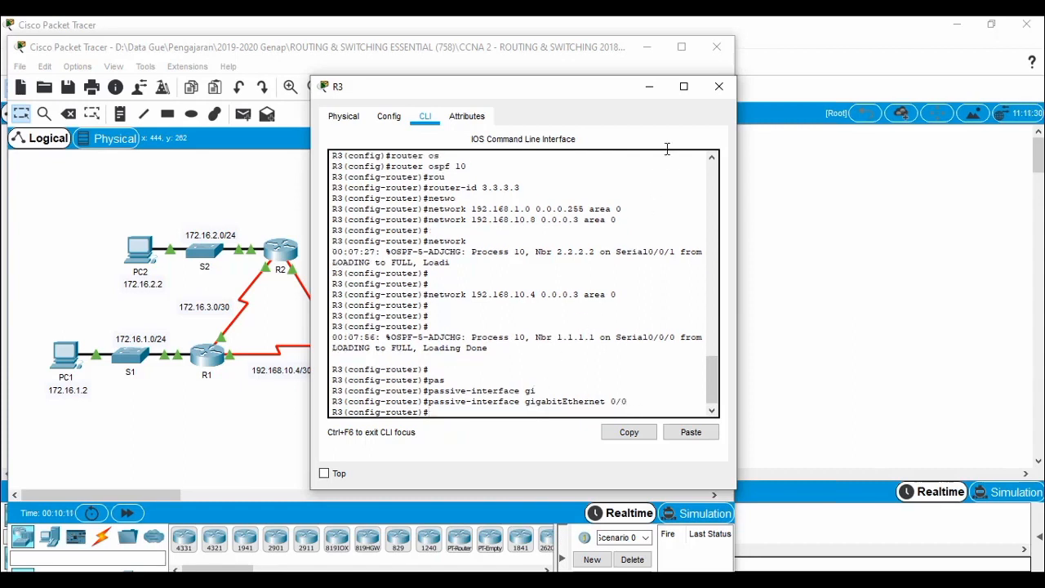
pyautogui.click(718, 85)
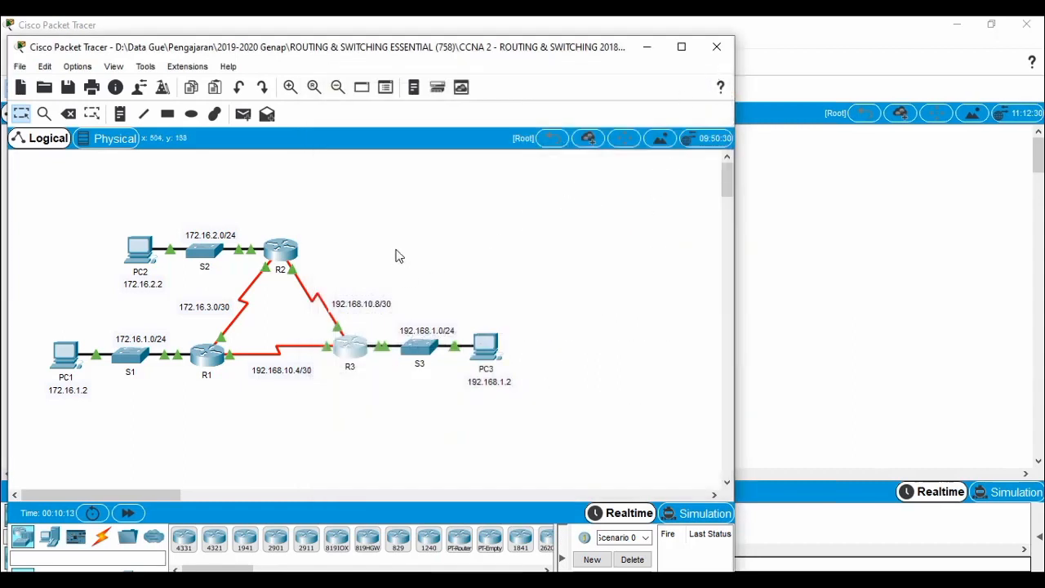
pyautogui.click(469, 299)
pyautogui.click(273, 578)
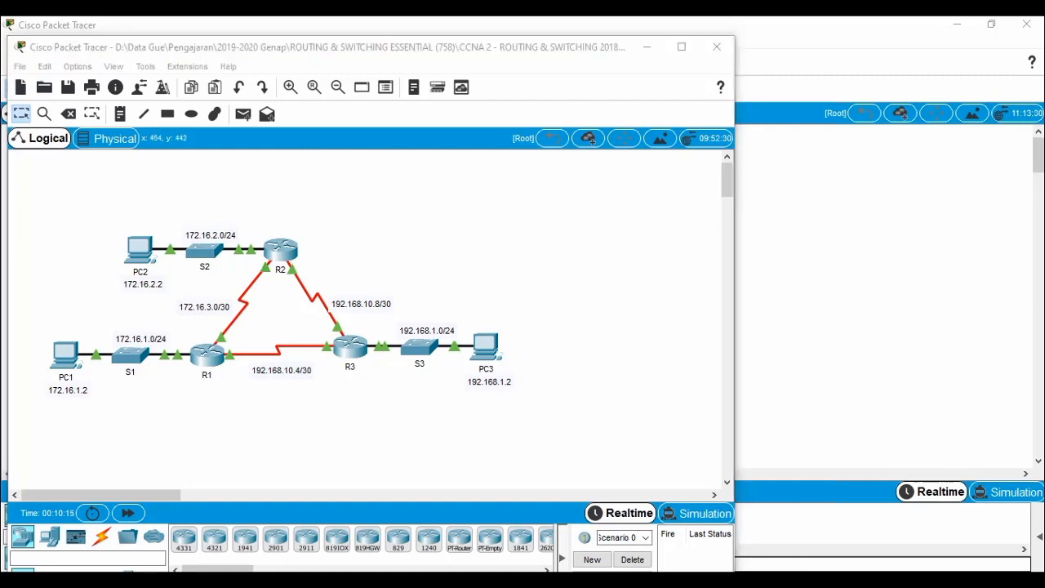
# Recheck the activity results, confirming 100/100 with all 15 assessment items correct.
pyautogui.click(437, 522)
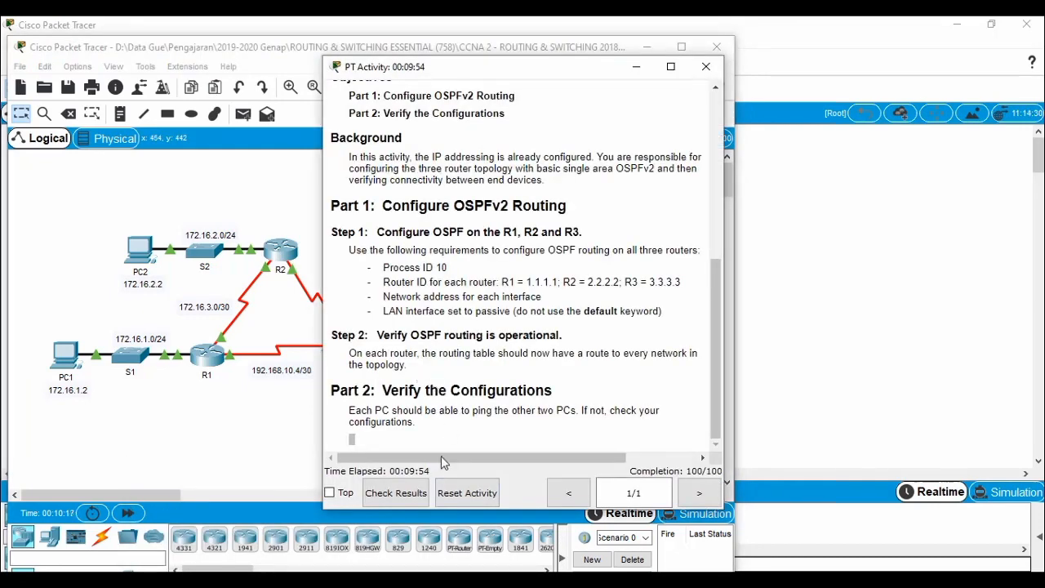
pyautogui.click(397, 492)
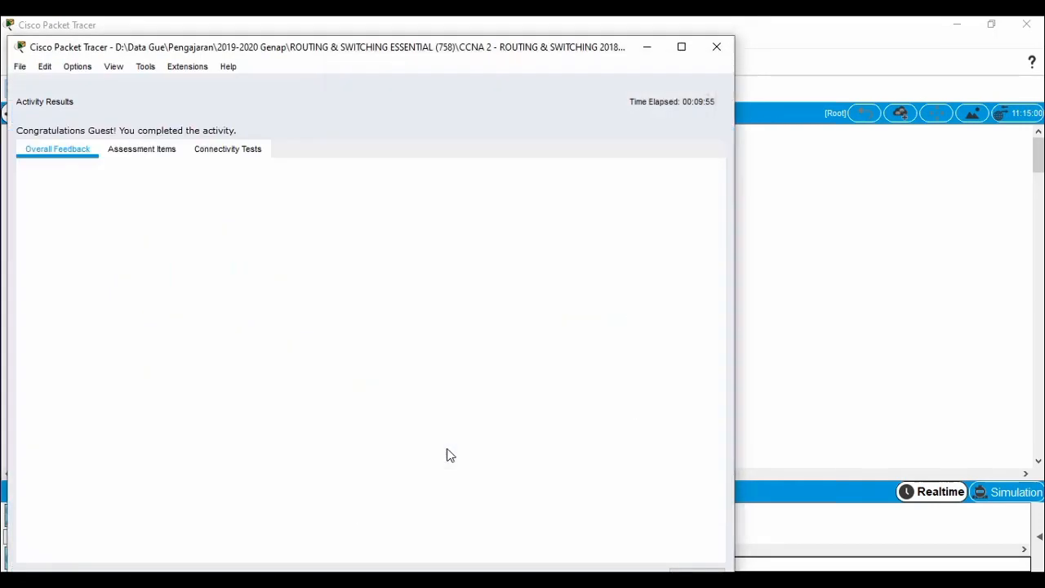
pyautogui.click(155, 151)
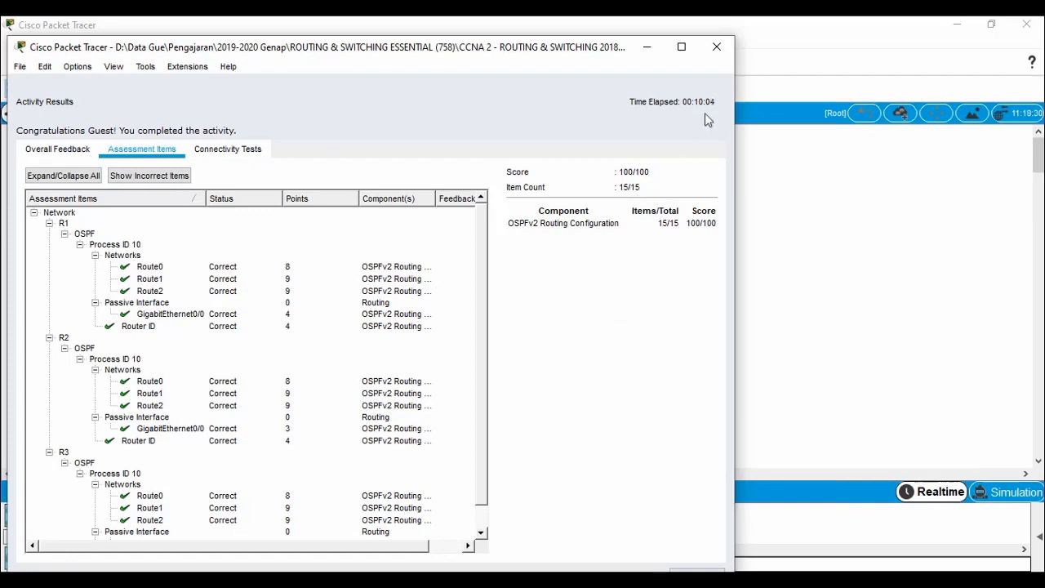
pyautogui.click(722, 57)
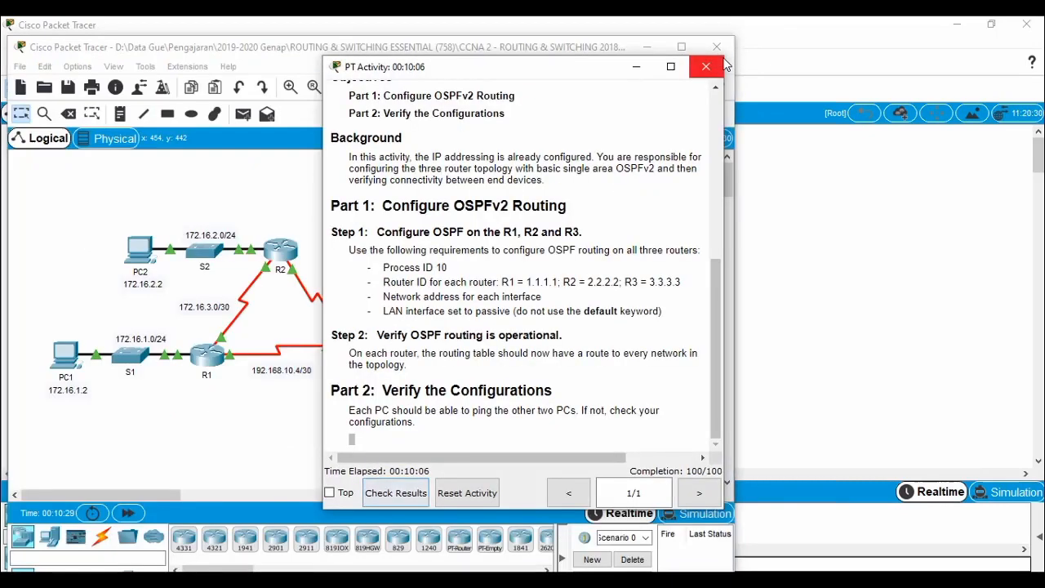